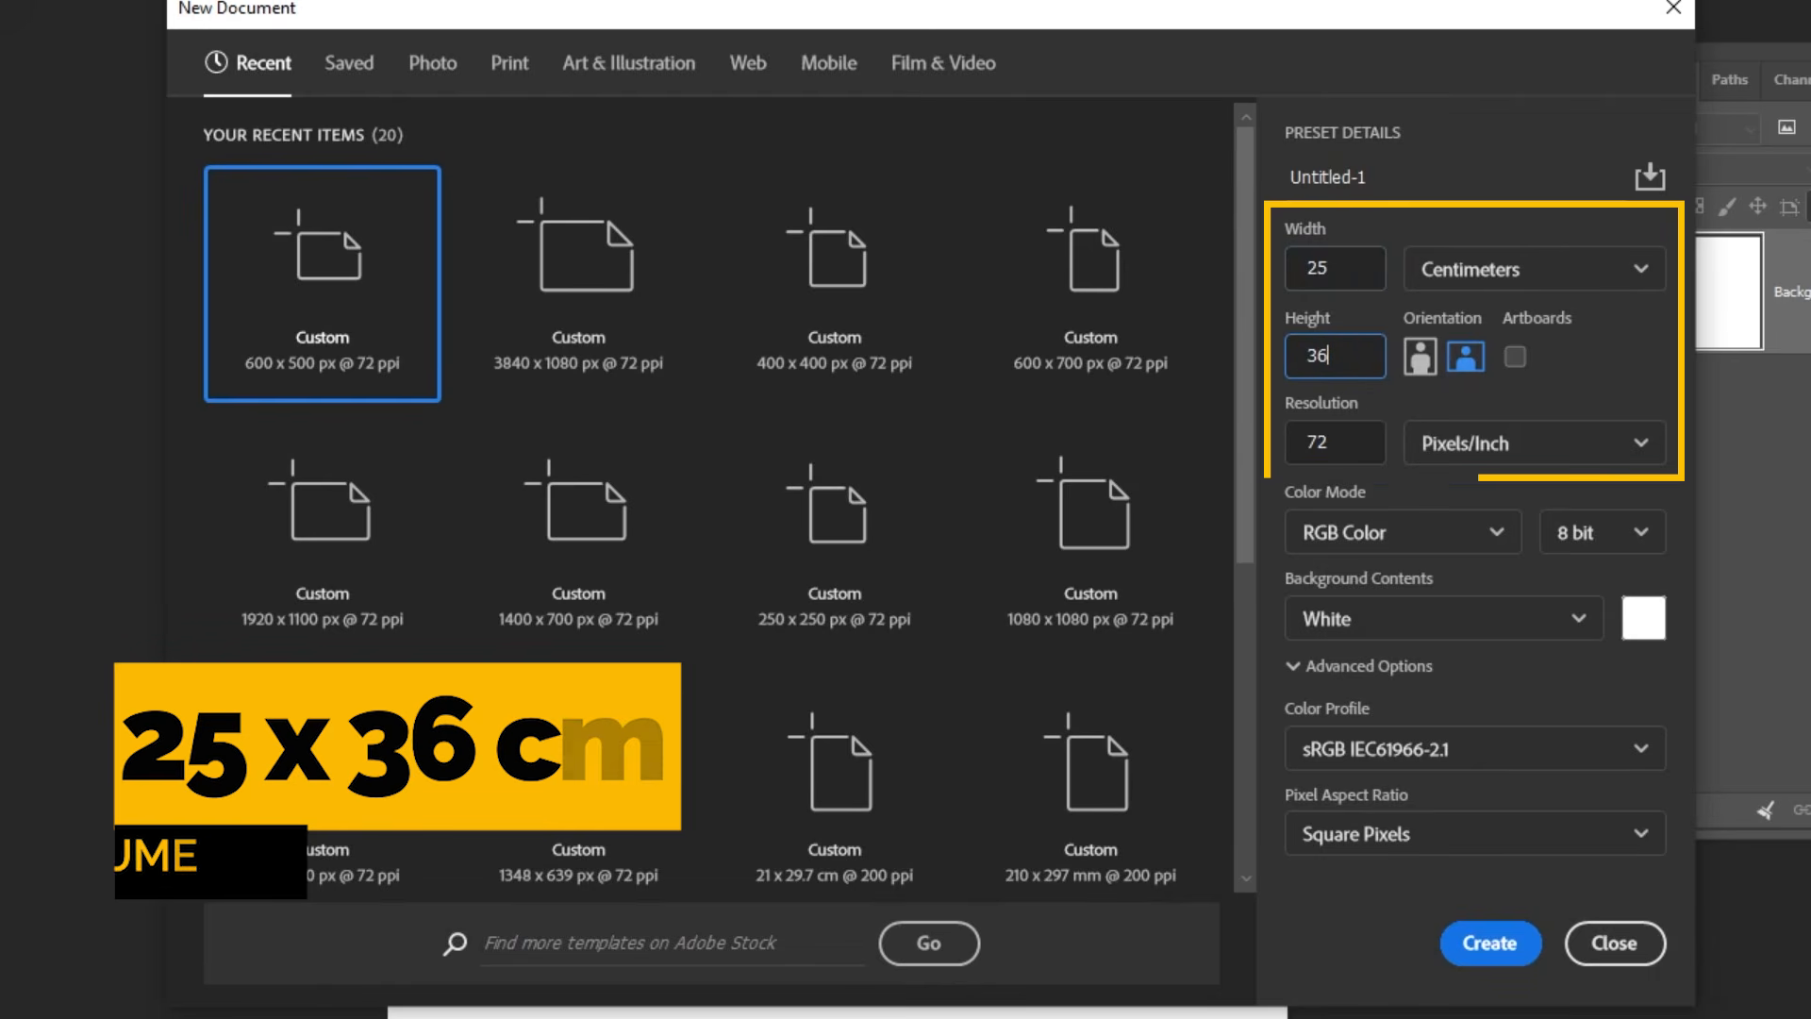
- Set the resolution to 200 pixels/inch and create the 25 x 36 cm portrait document
click(1327, 444)
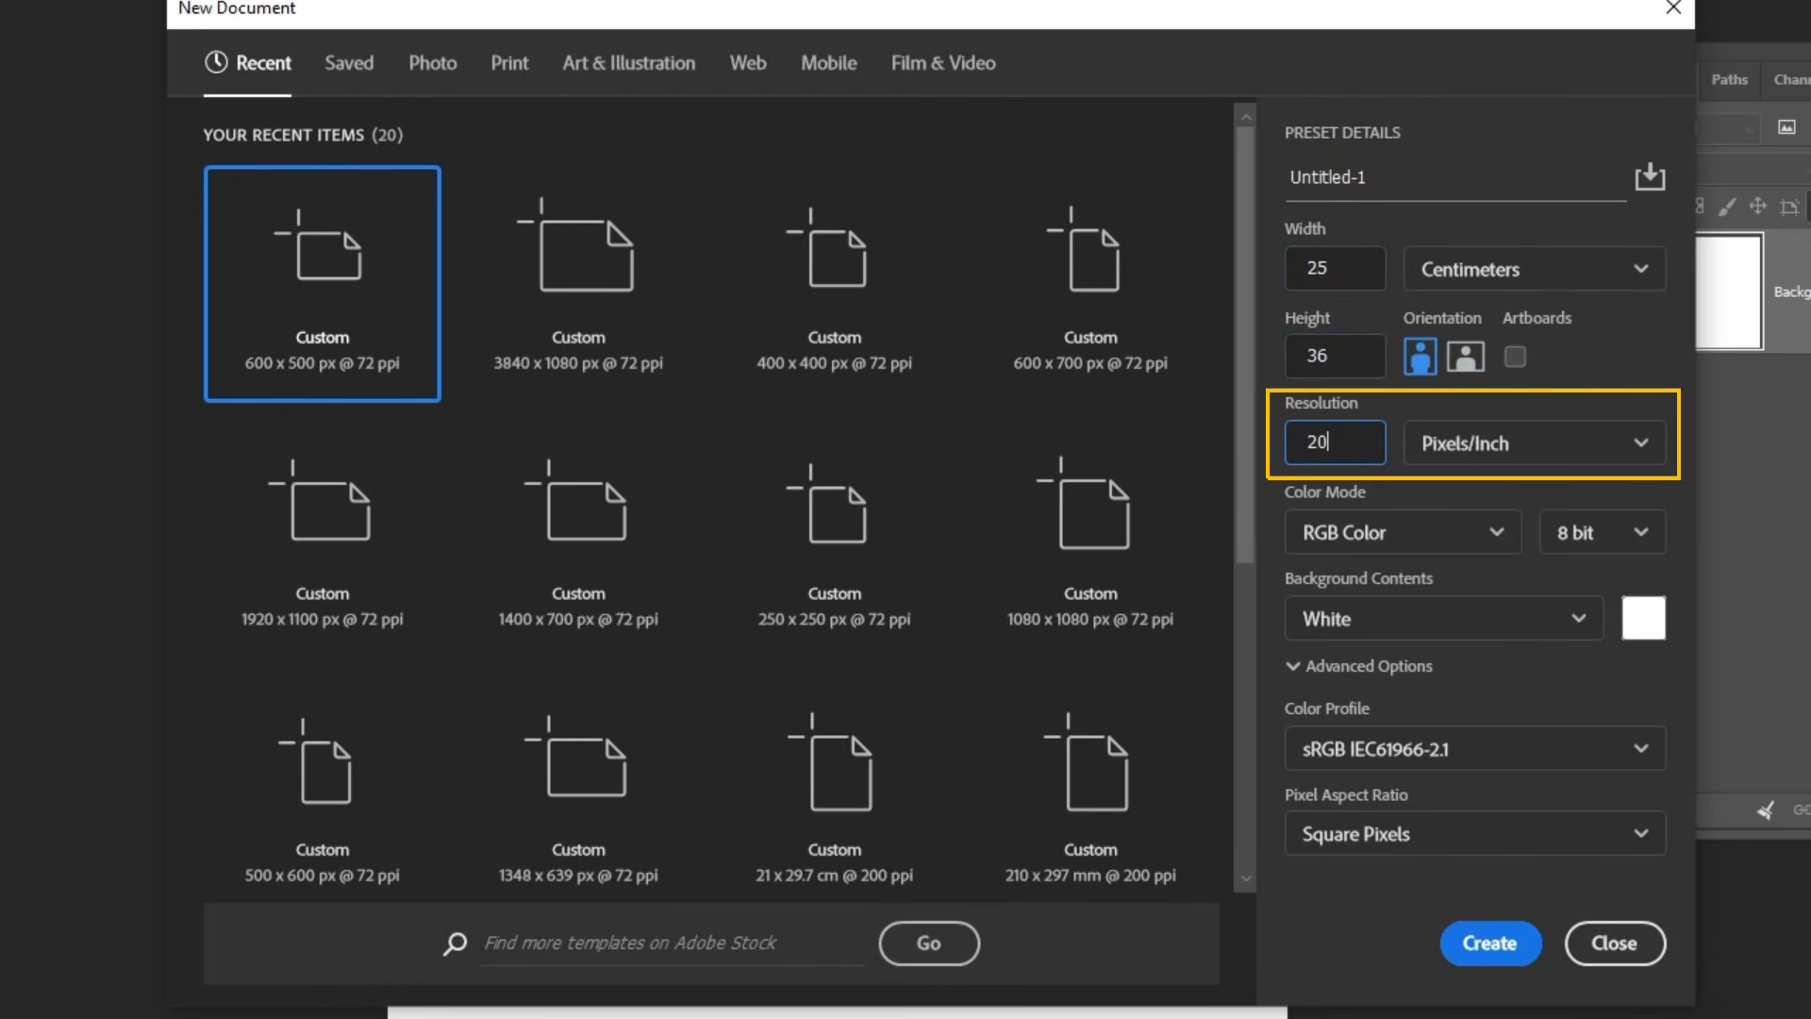
click(1476, 938)
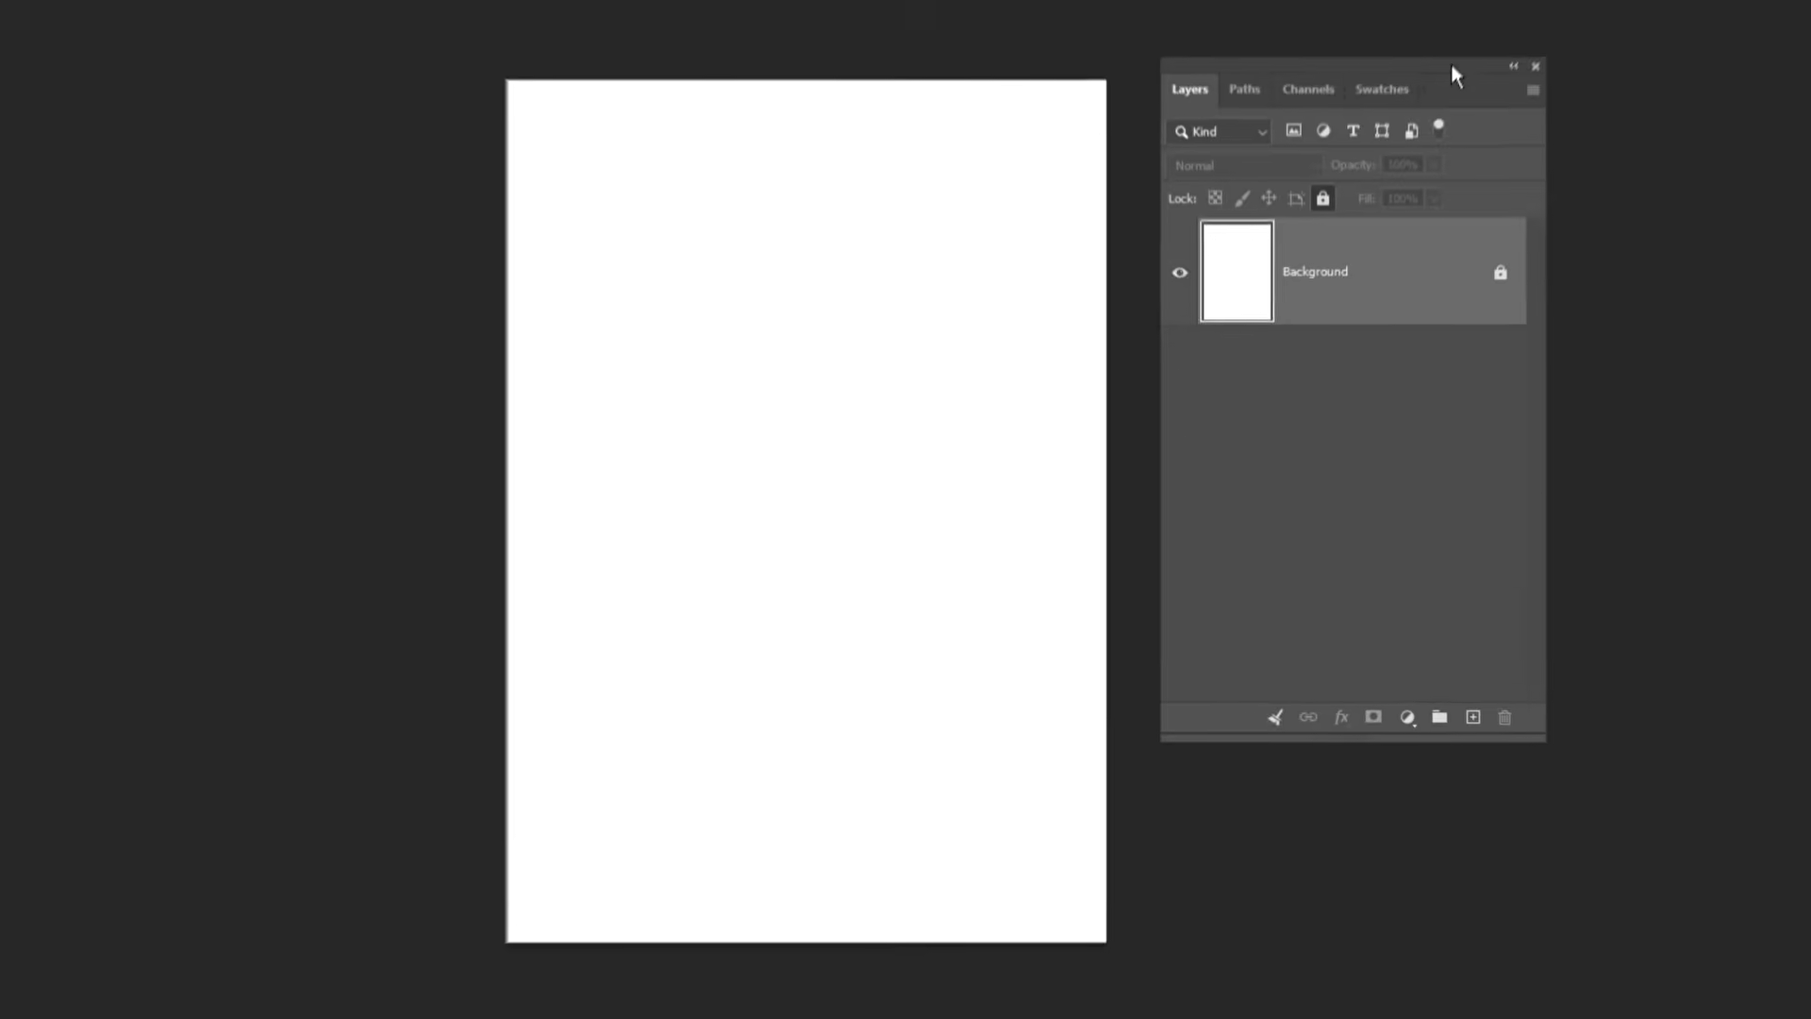
- Add a Gradient fill layer above the background and set the gradient's starting color stop to #500002
click(1650, 742)
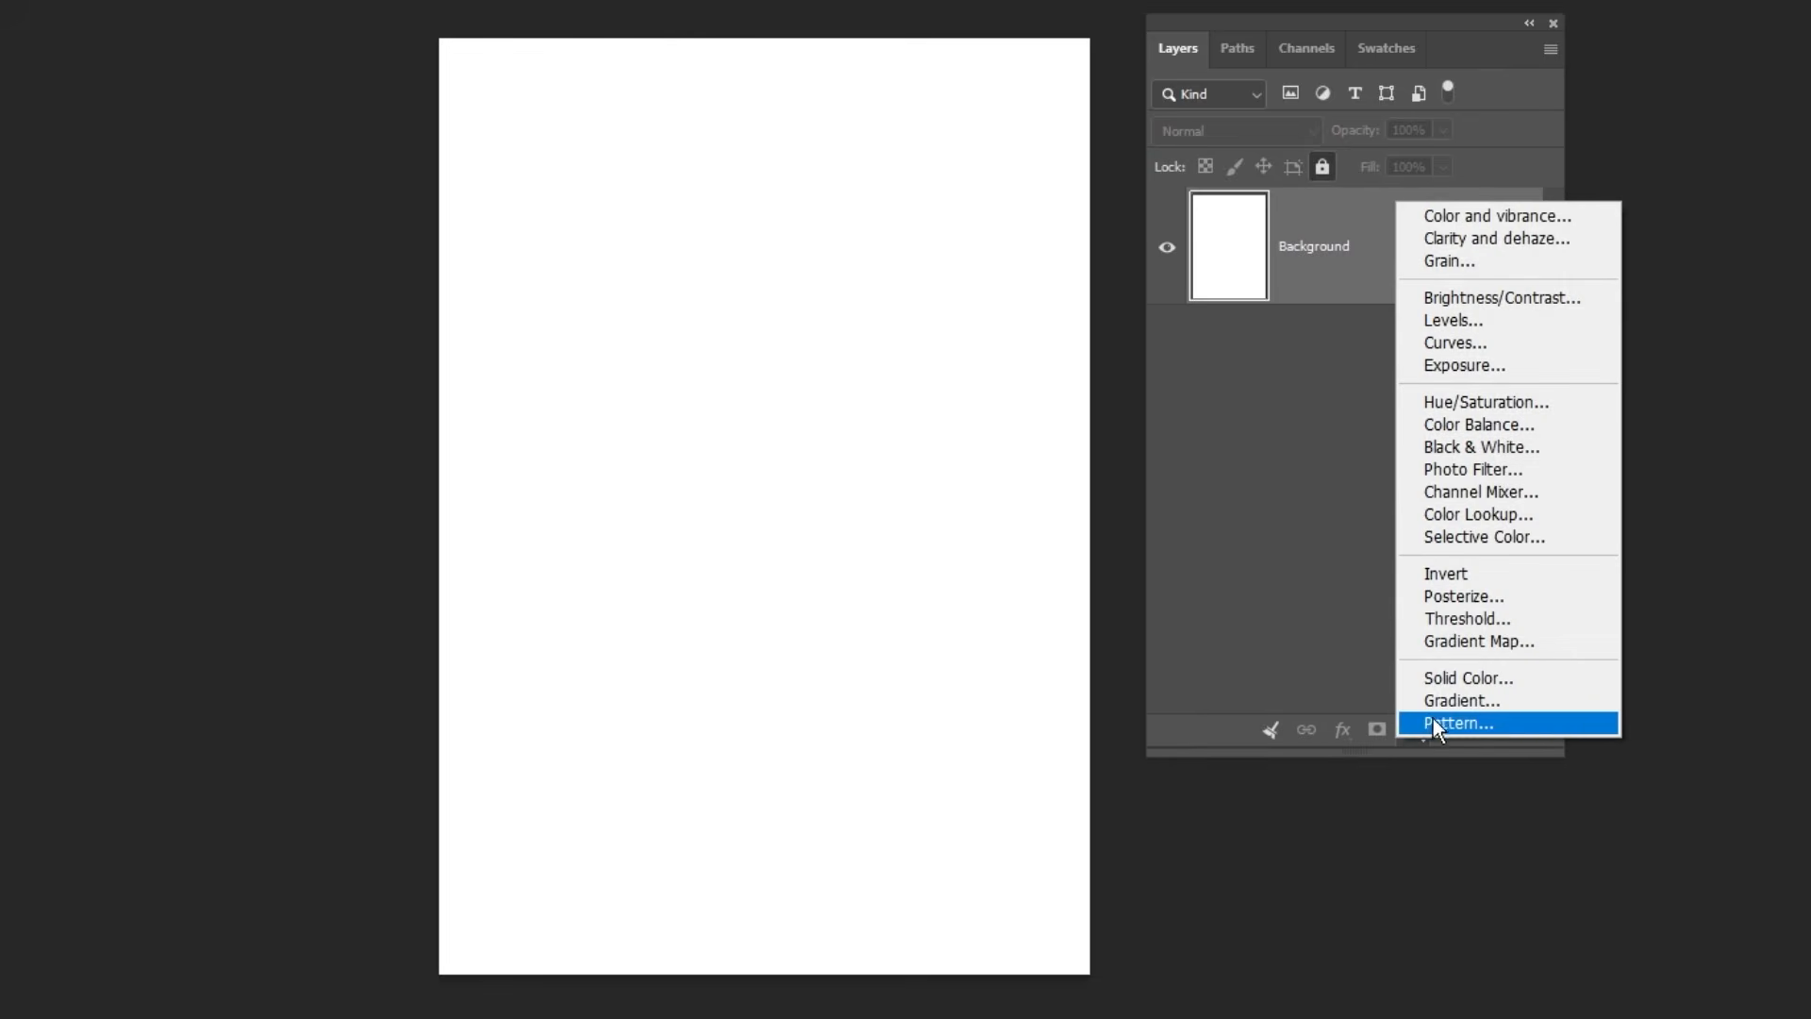
click(1443, 701)
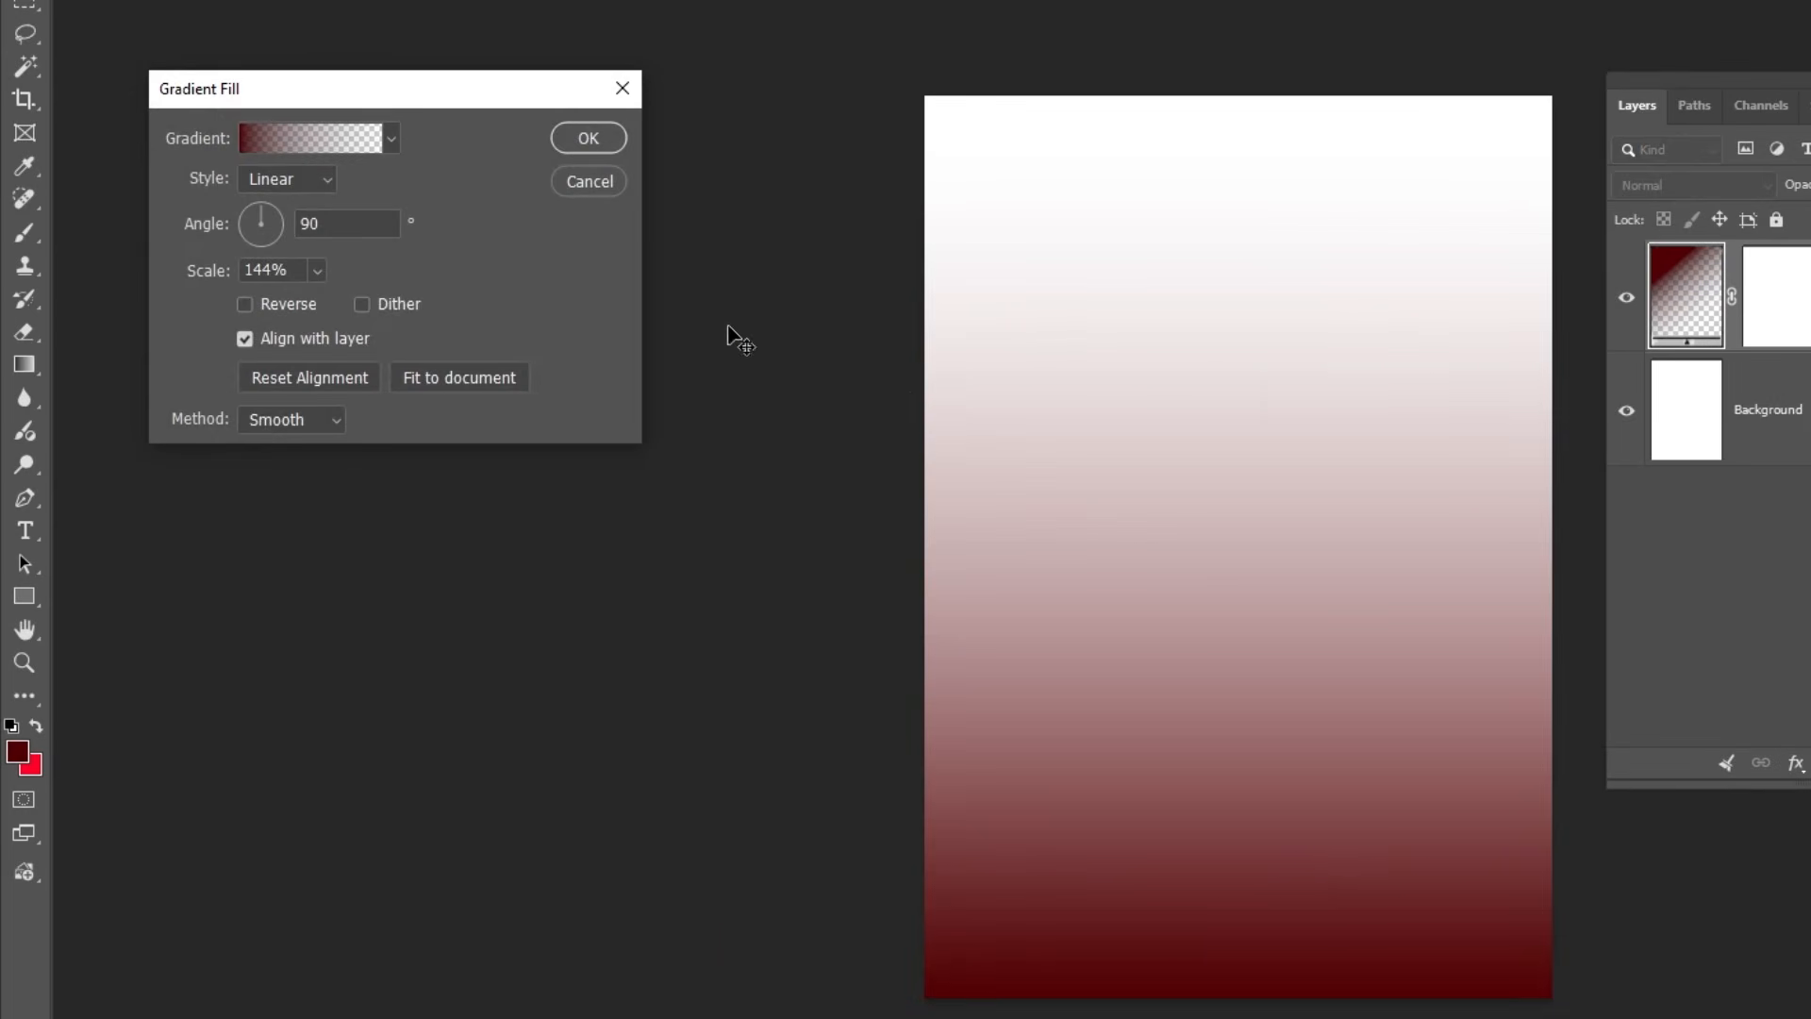
click(364, 143)
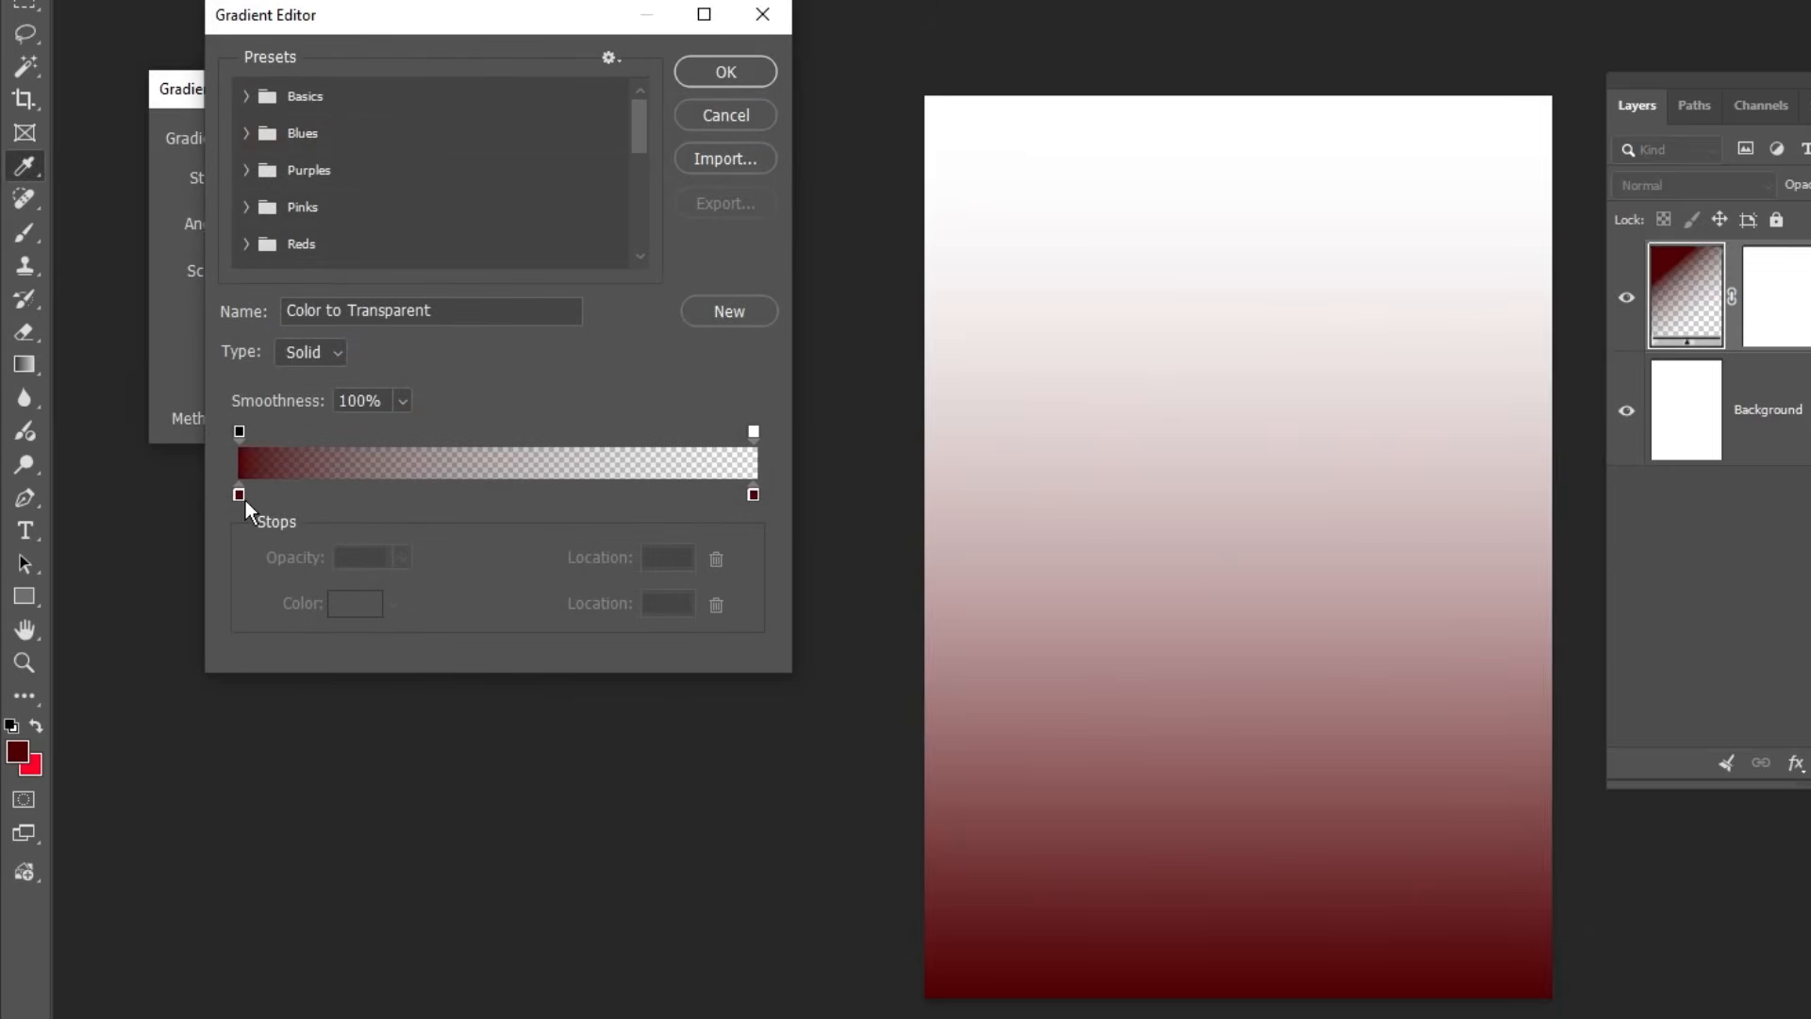
click(243, 495)
click(342, 623)
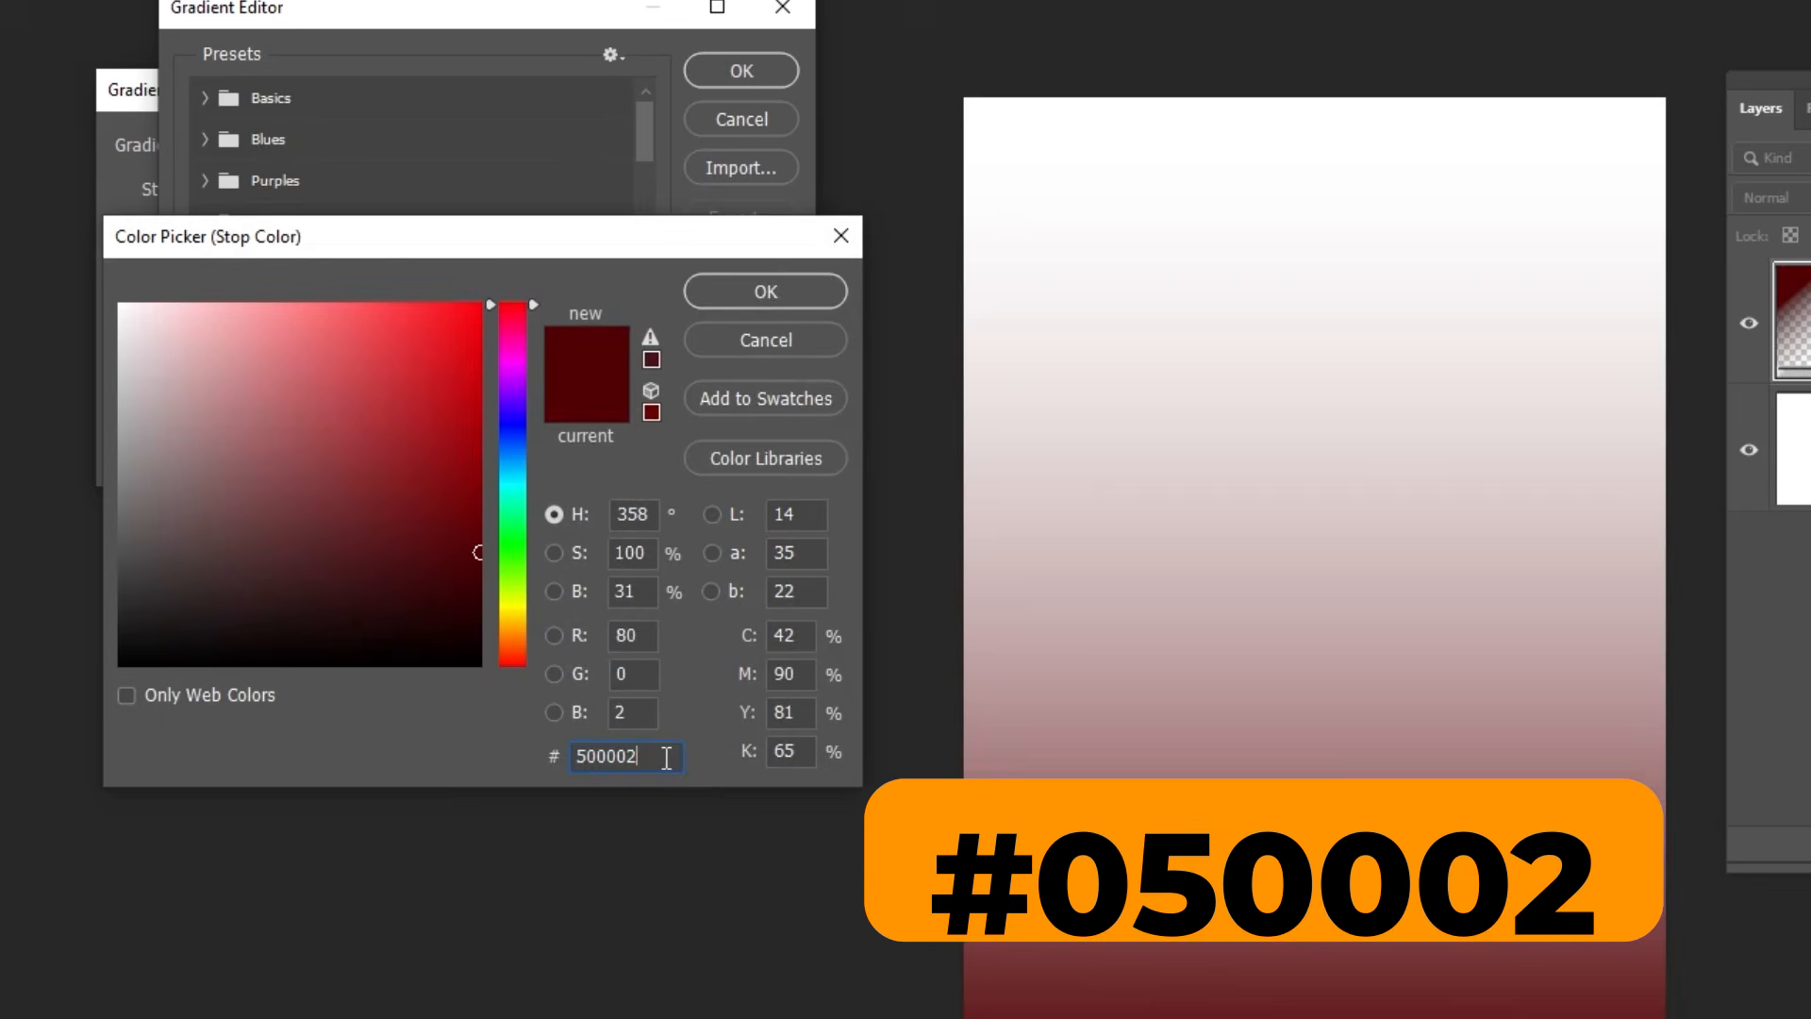
click(728, 291)
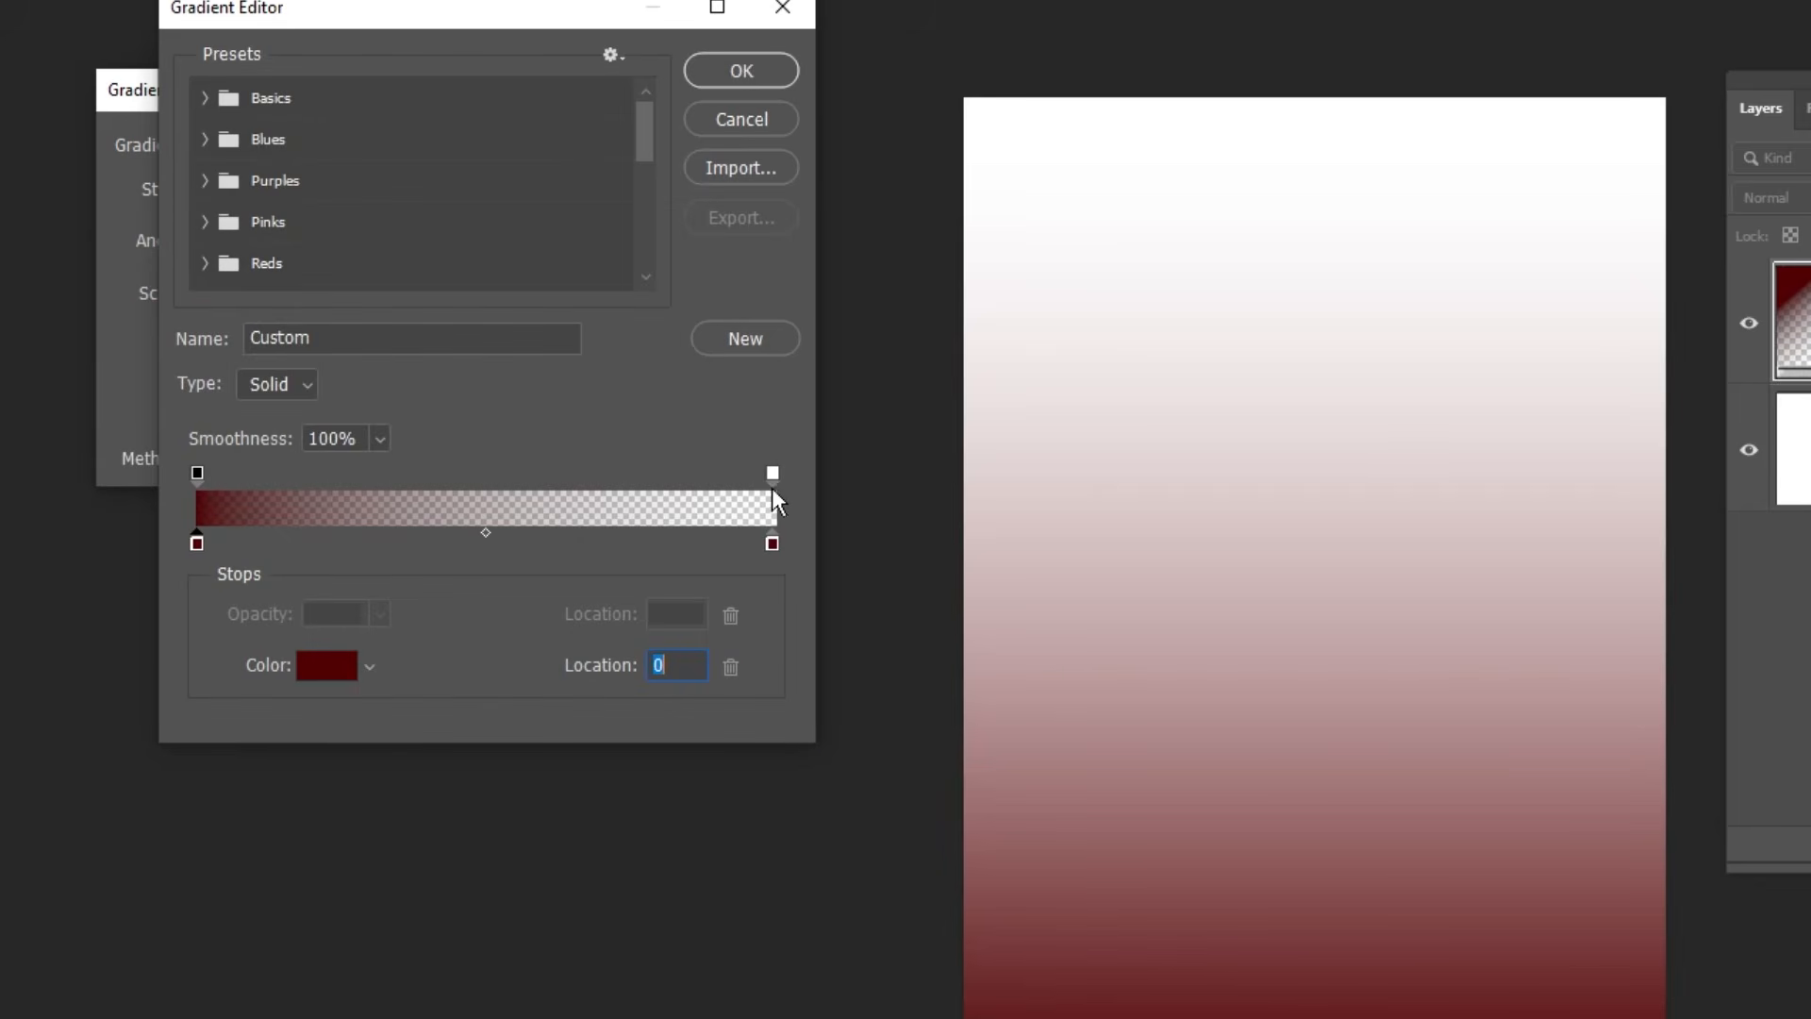
- Set the gradient's ending color stop to #790407
double_click(771, 544)
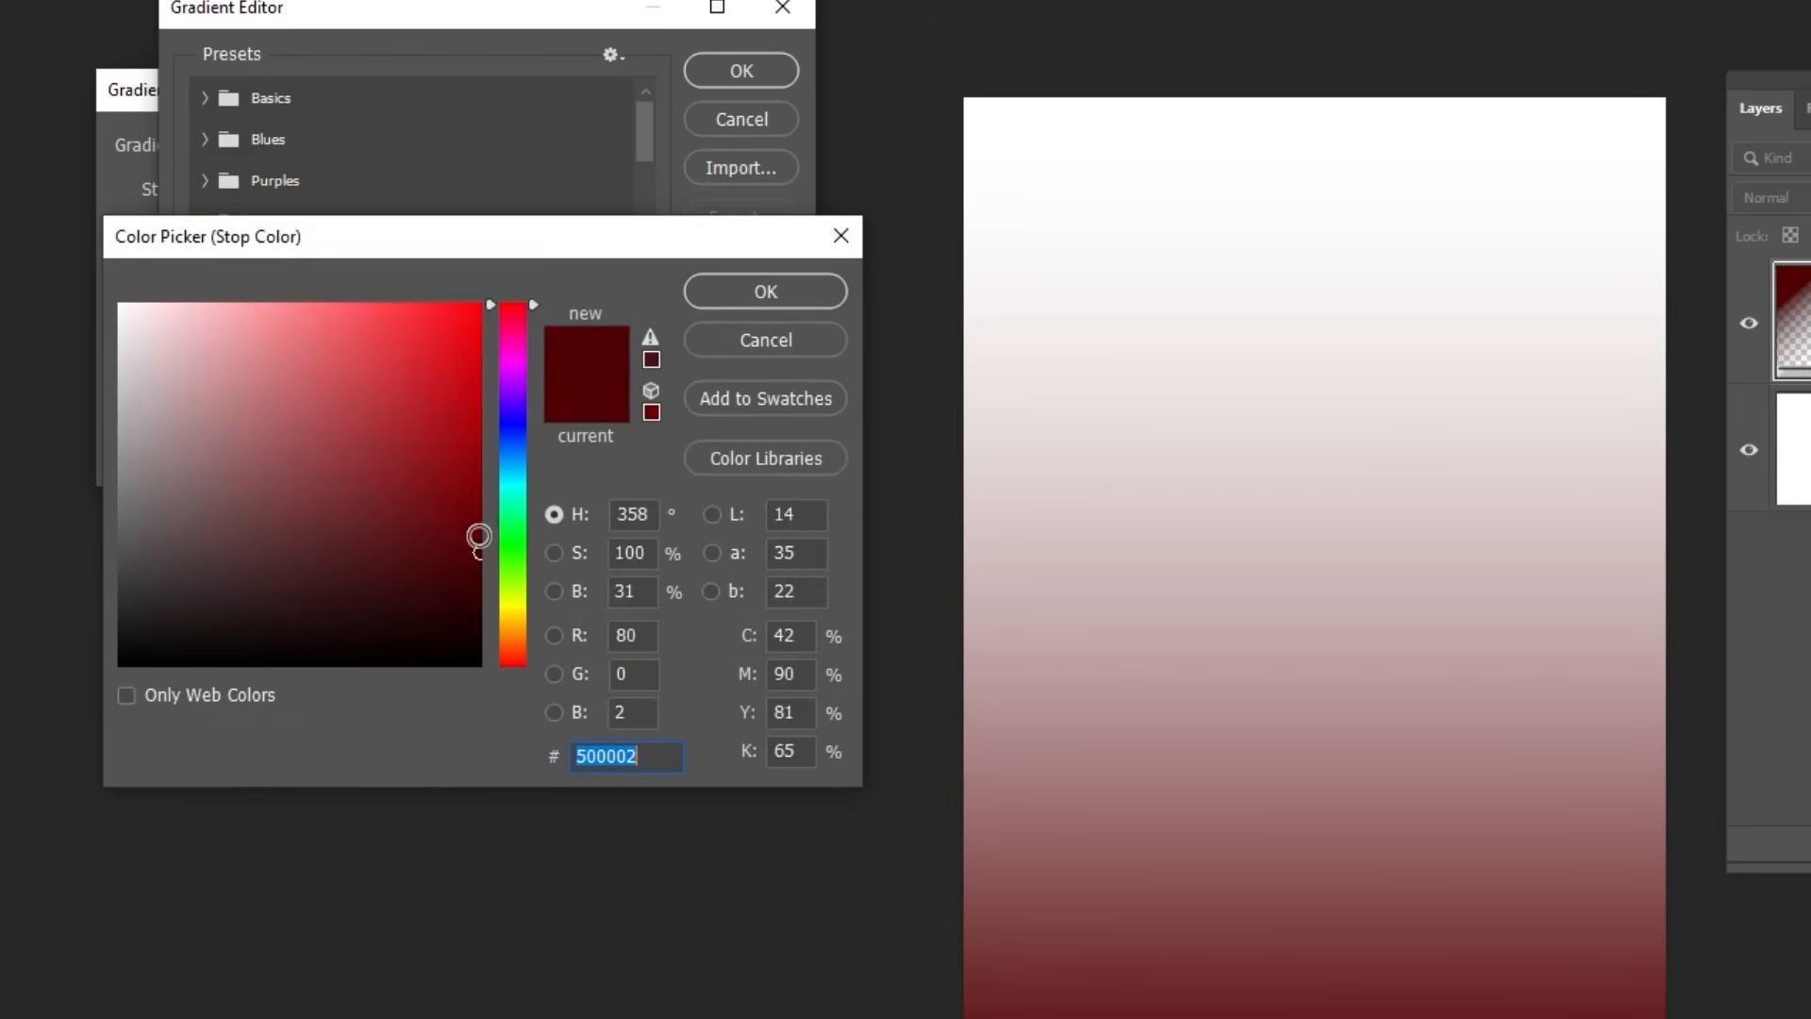
drag(470, 517, 469, 494)
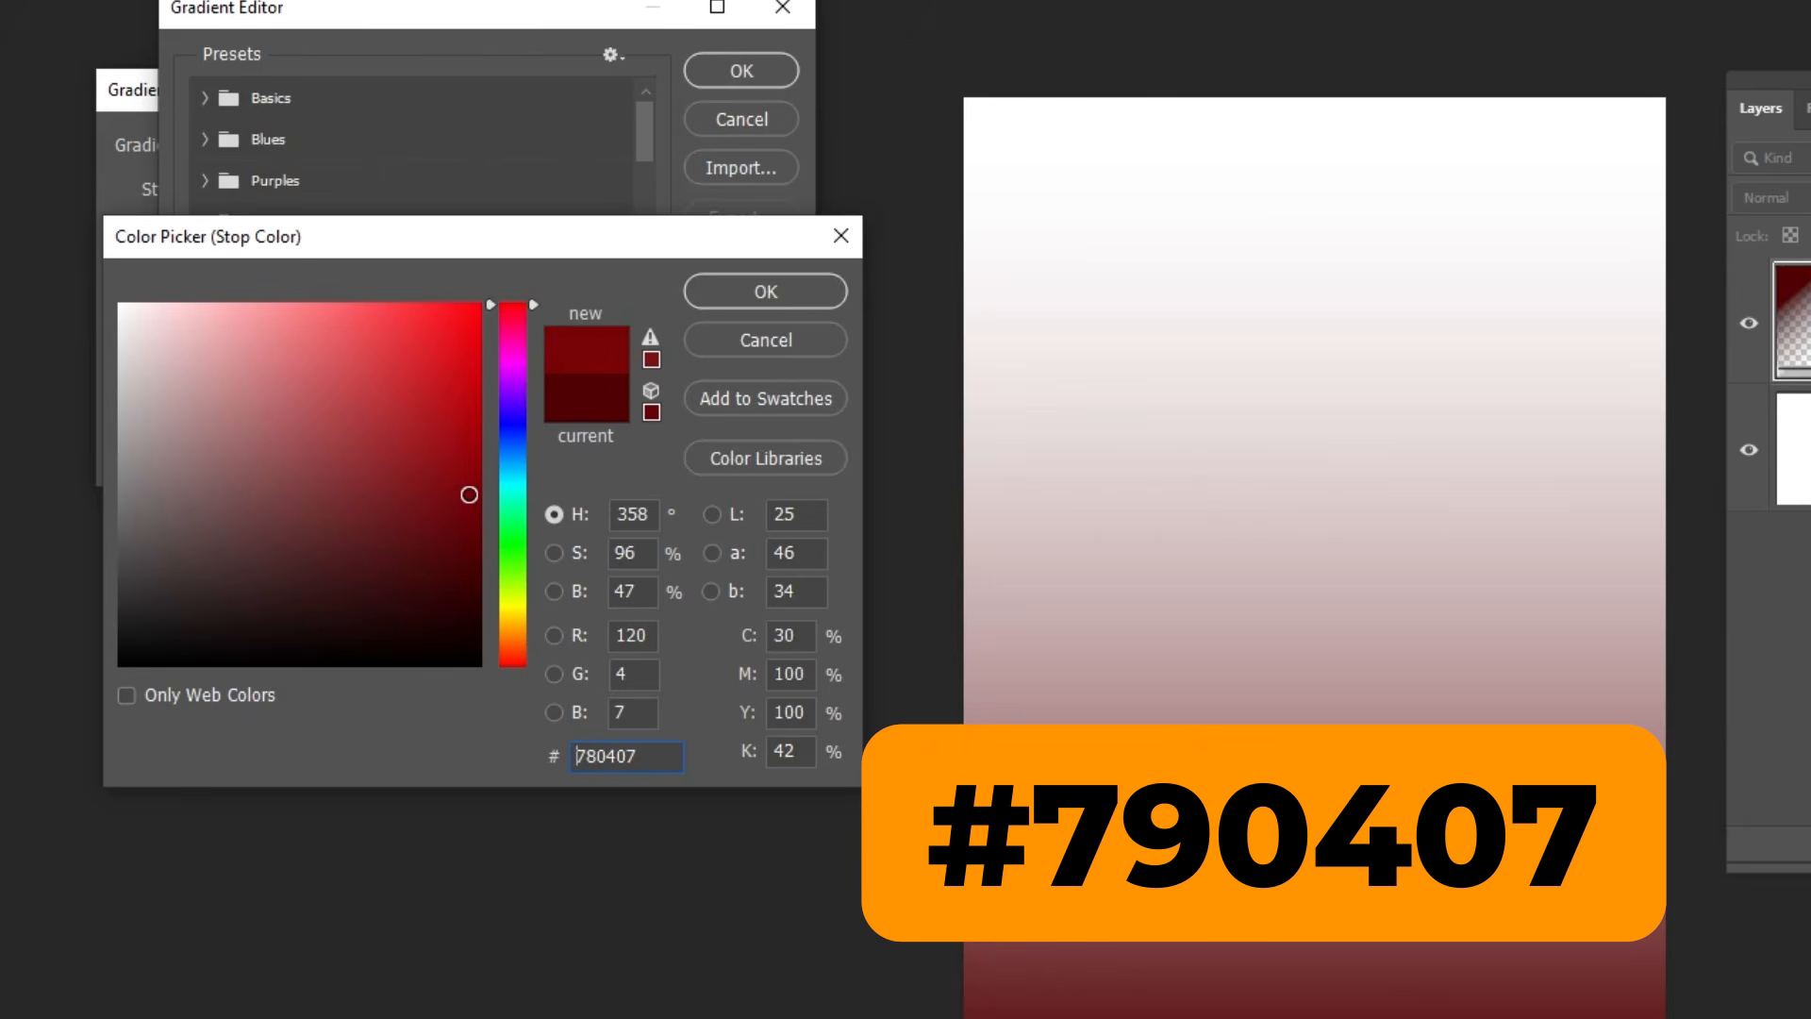
click(675, 757)
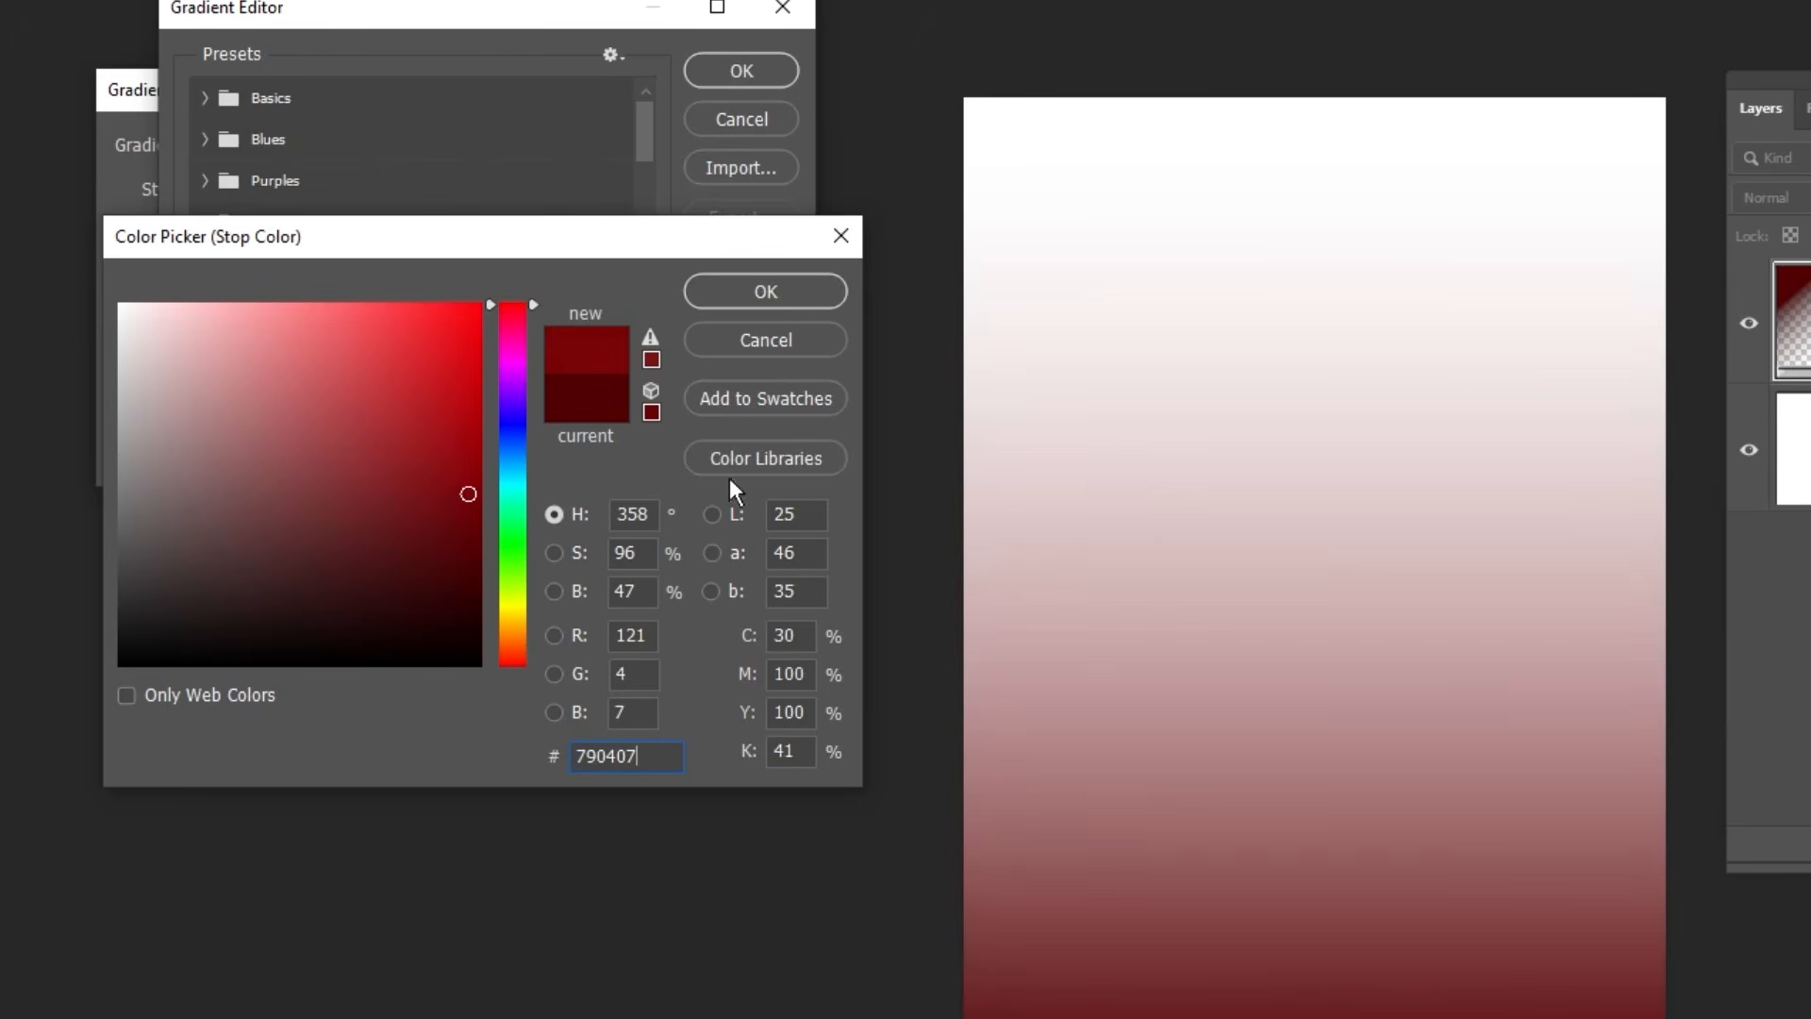
click(785, 292)
- Set the gradient's ending opacity stop to 100% at location 99 and apply the gradient fill
drag(773, 475, 770, 475)
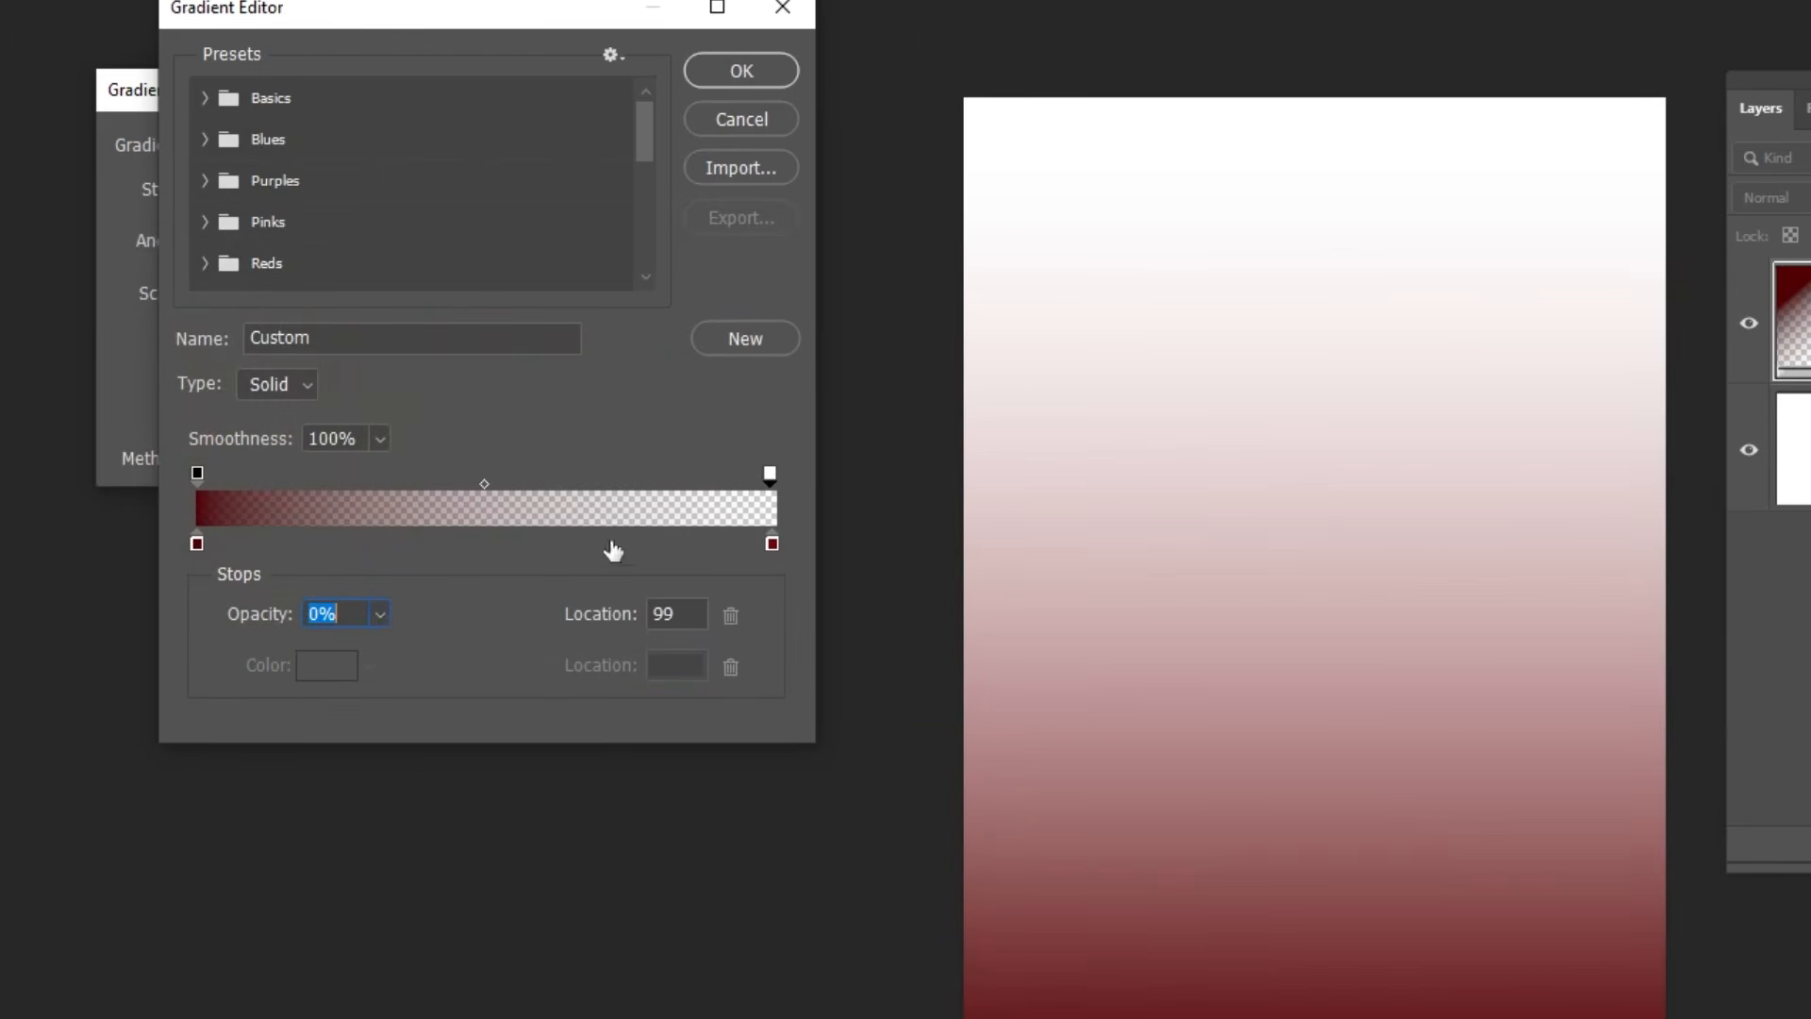
click(380, 614)
drag(396, 651, 564, 669)
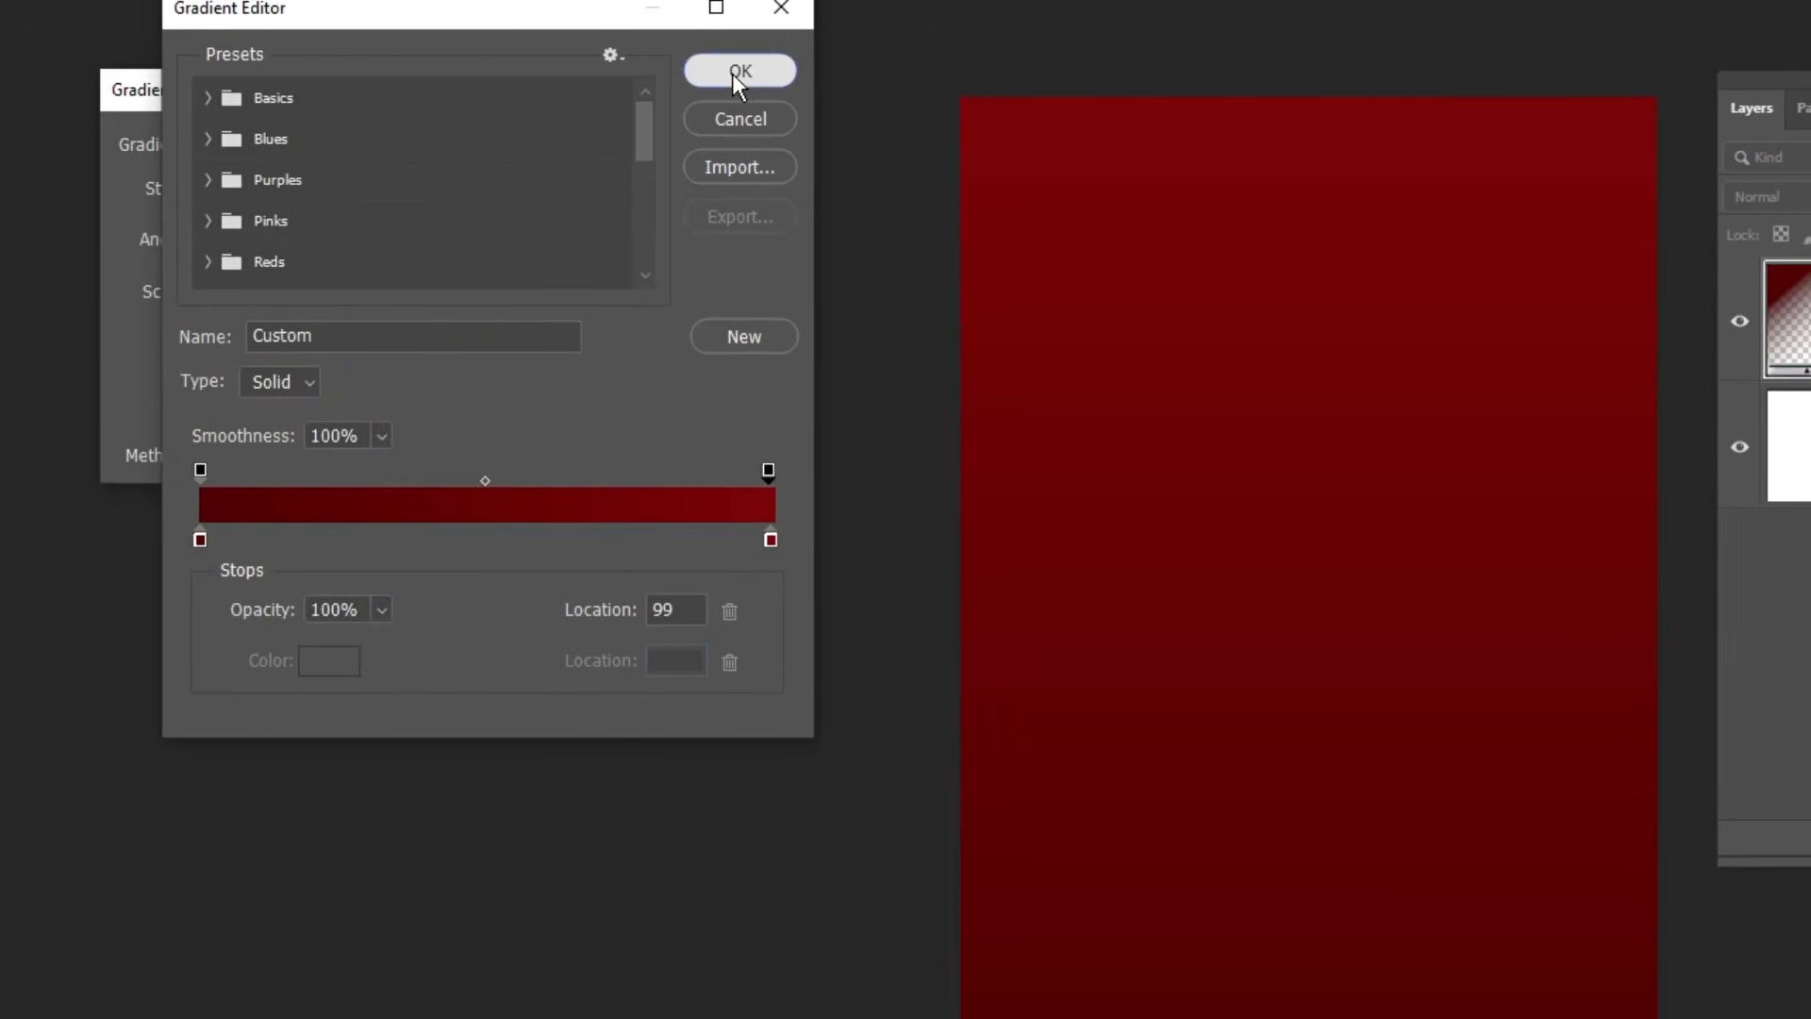
click(737, 71)
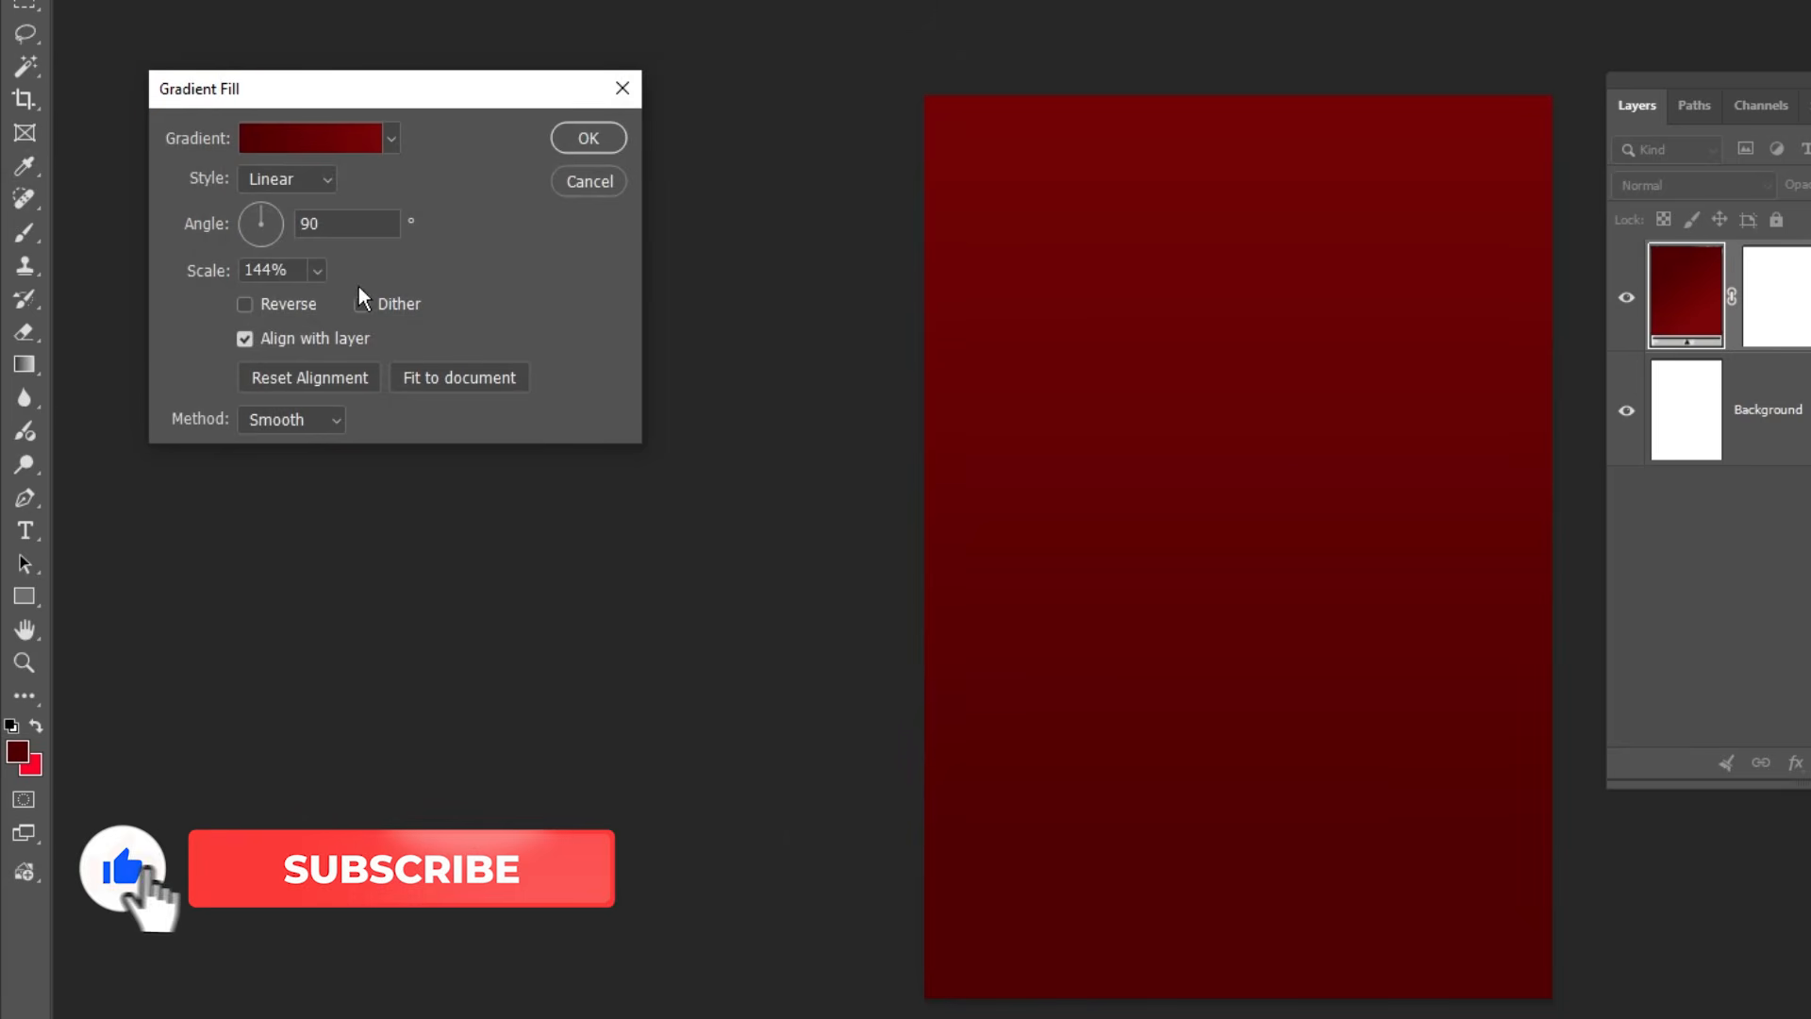
click(586, 137)
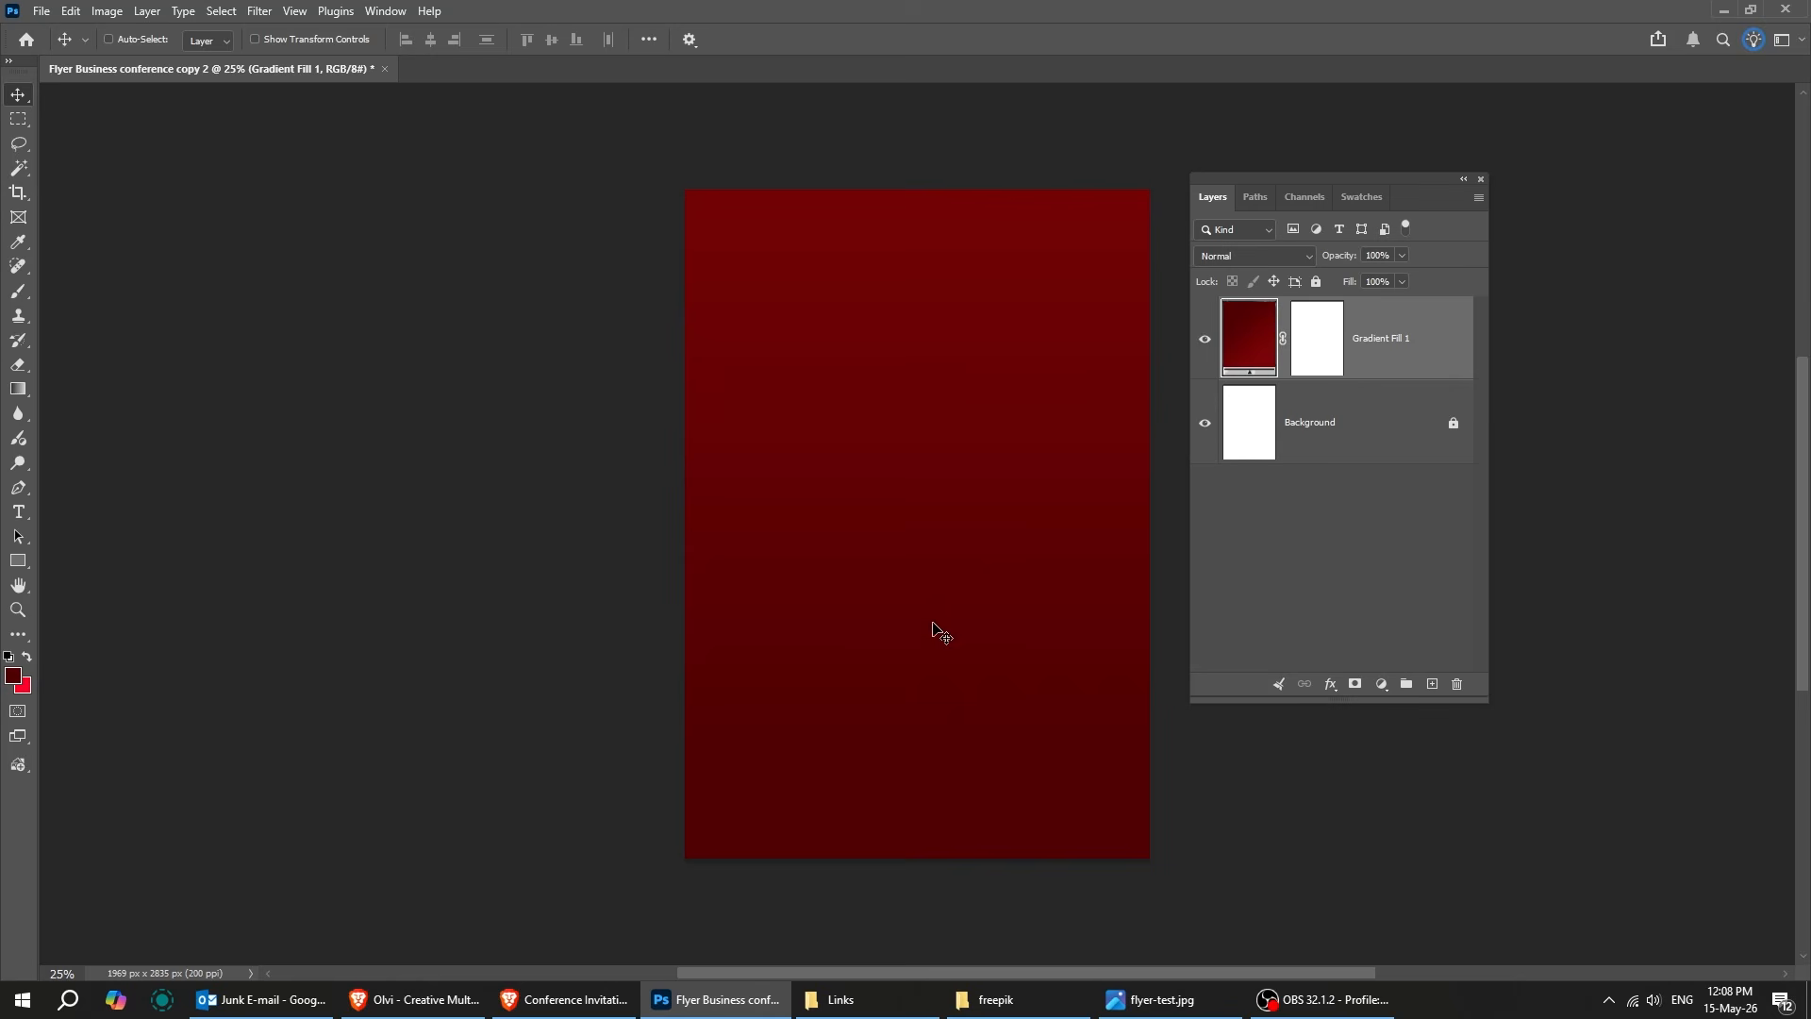
- Place the back image from the freepik folder onto the flyer, covering the whole canvas
click(984, 1000)
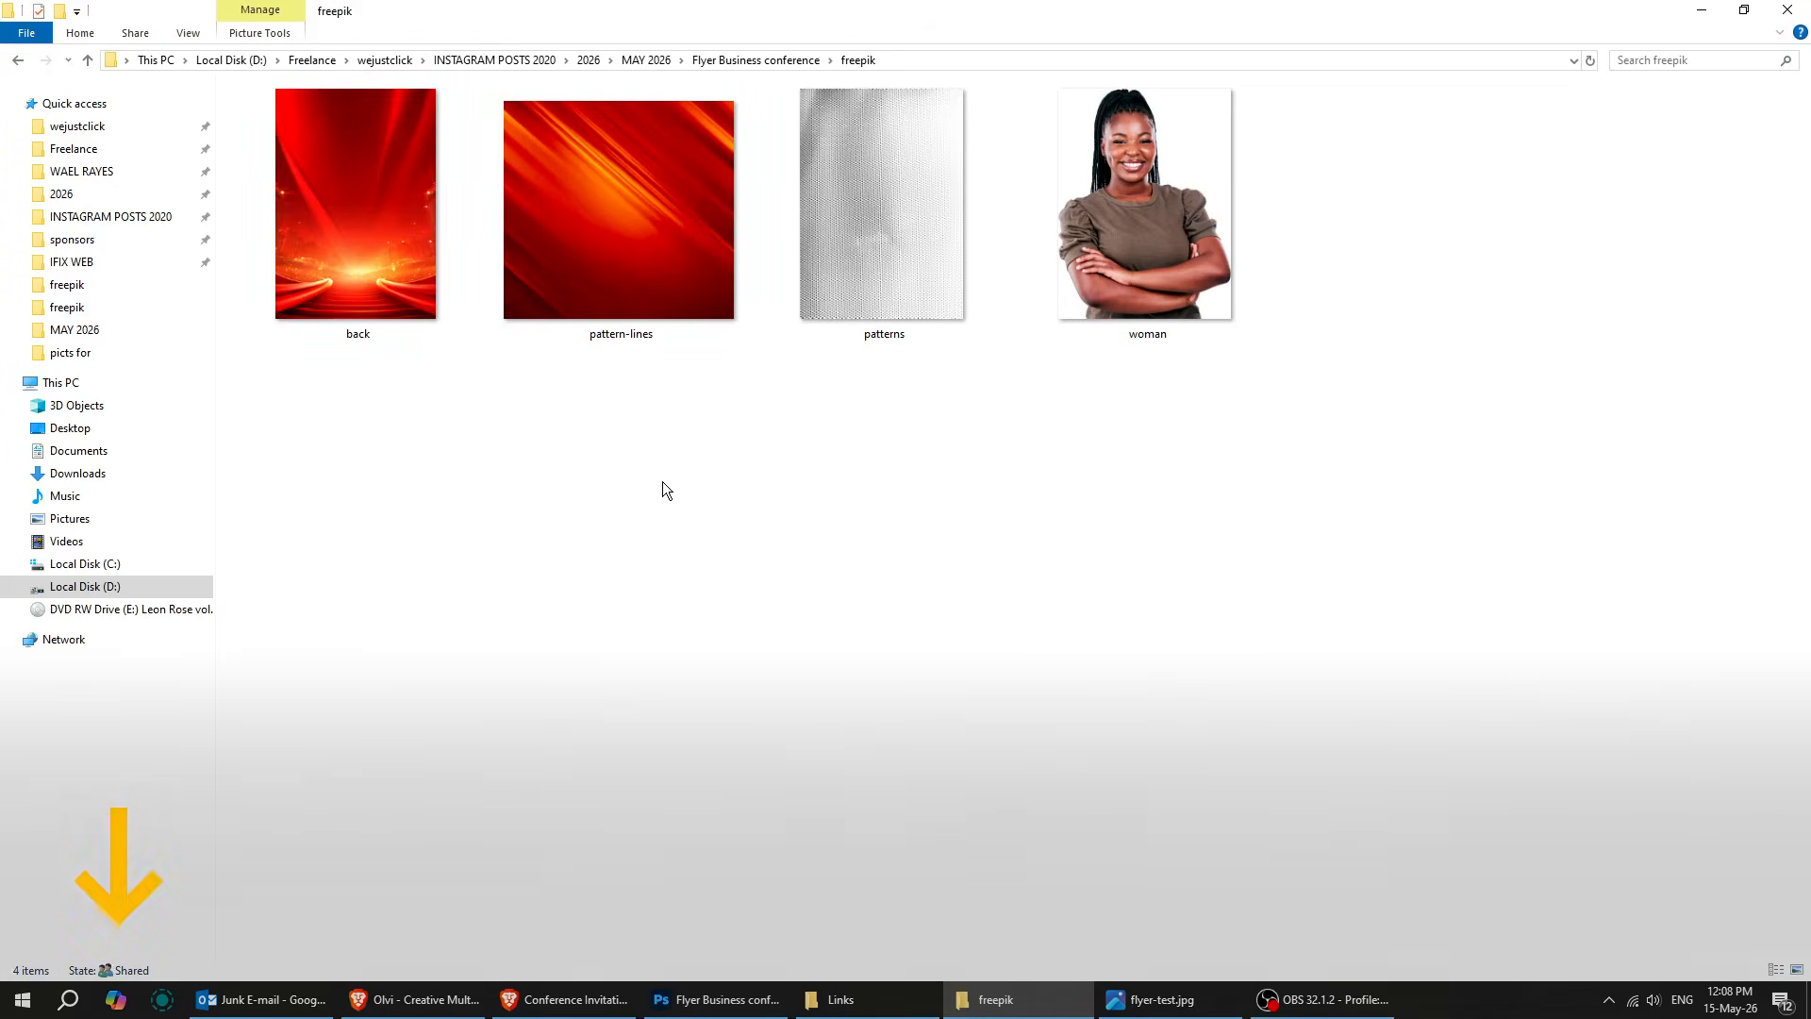
drag(426, 275, 844, 696)
key(Return)
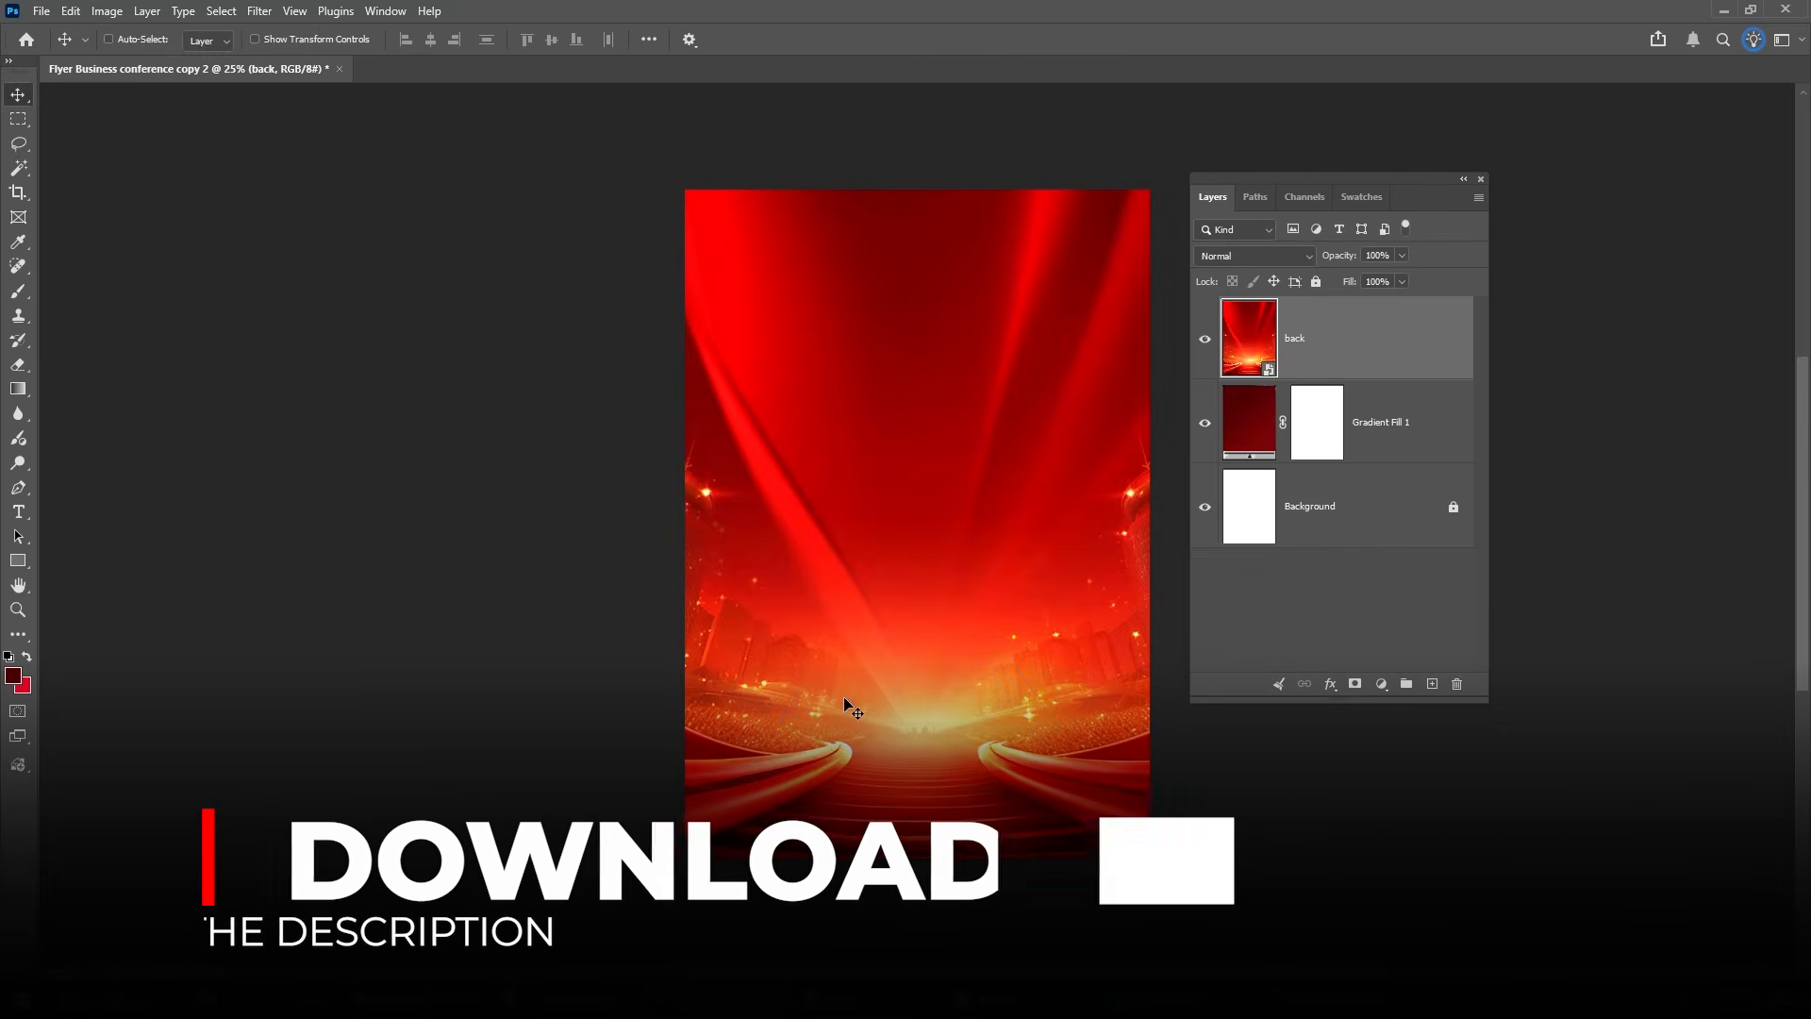
- Mask the back layer and paint out its lower sides and bottom with a 700 px Soft Round black brush, keeping a V-shaped glow
key(ctrl+plus)
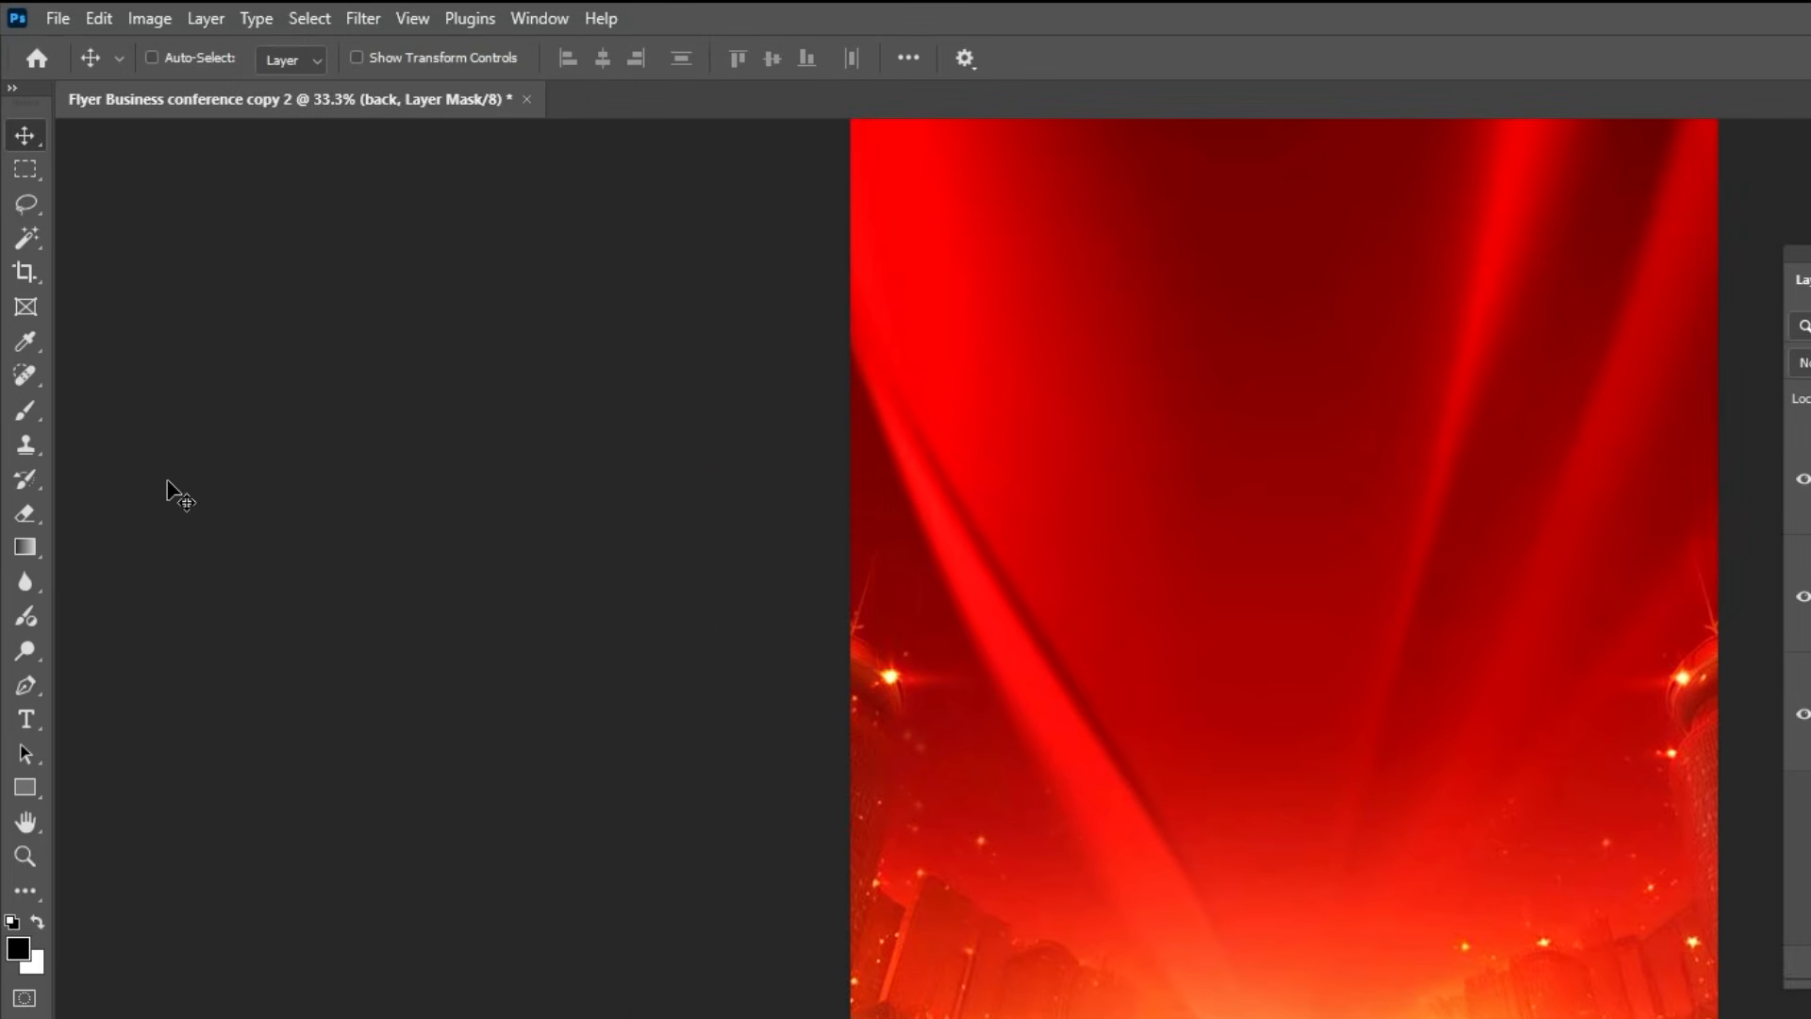
click(43, 403)
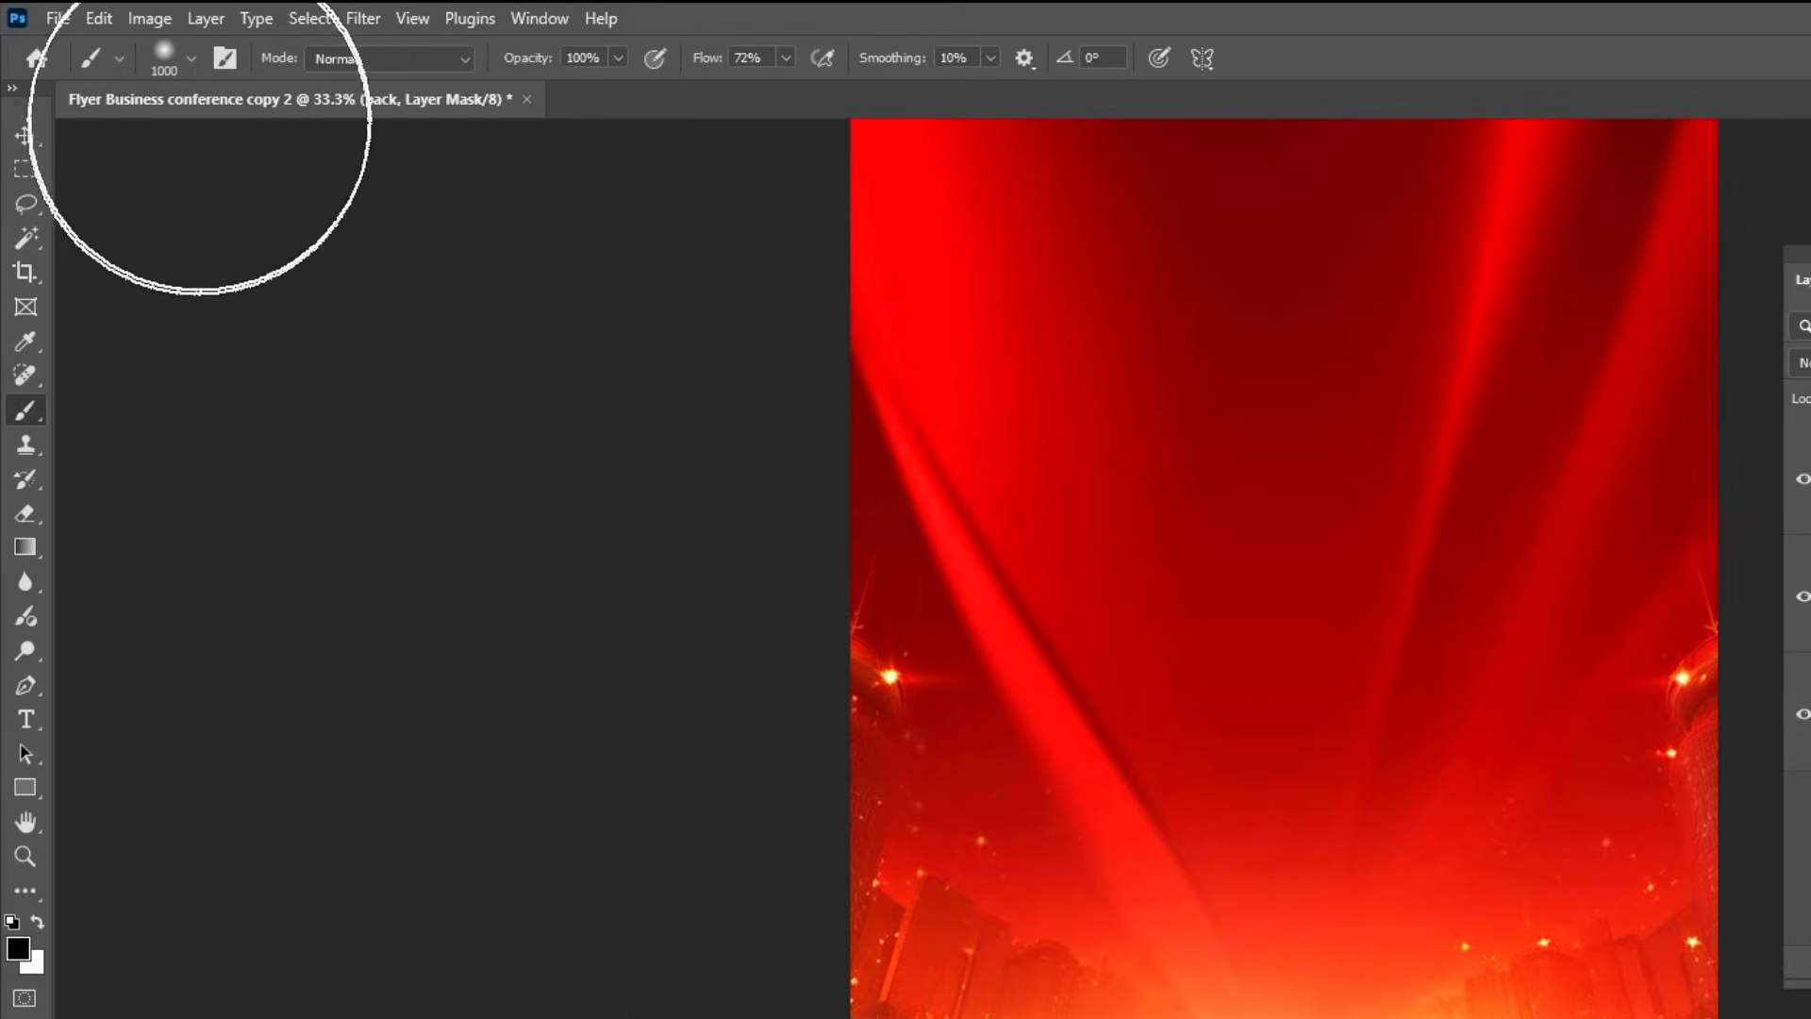
click(192, 59)
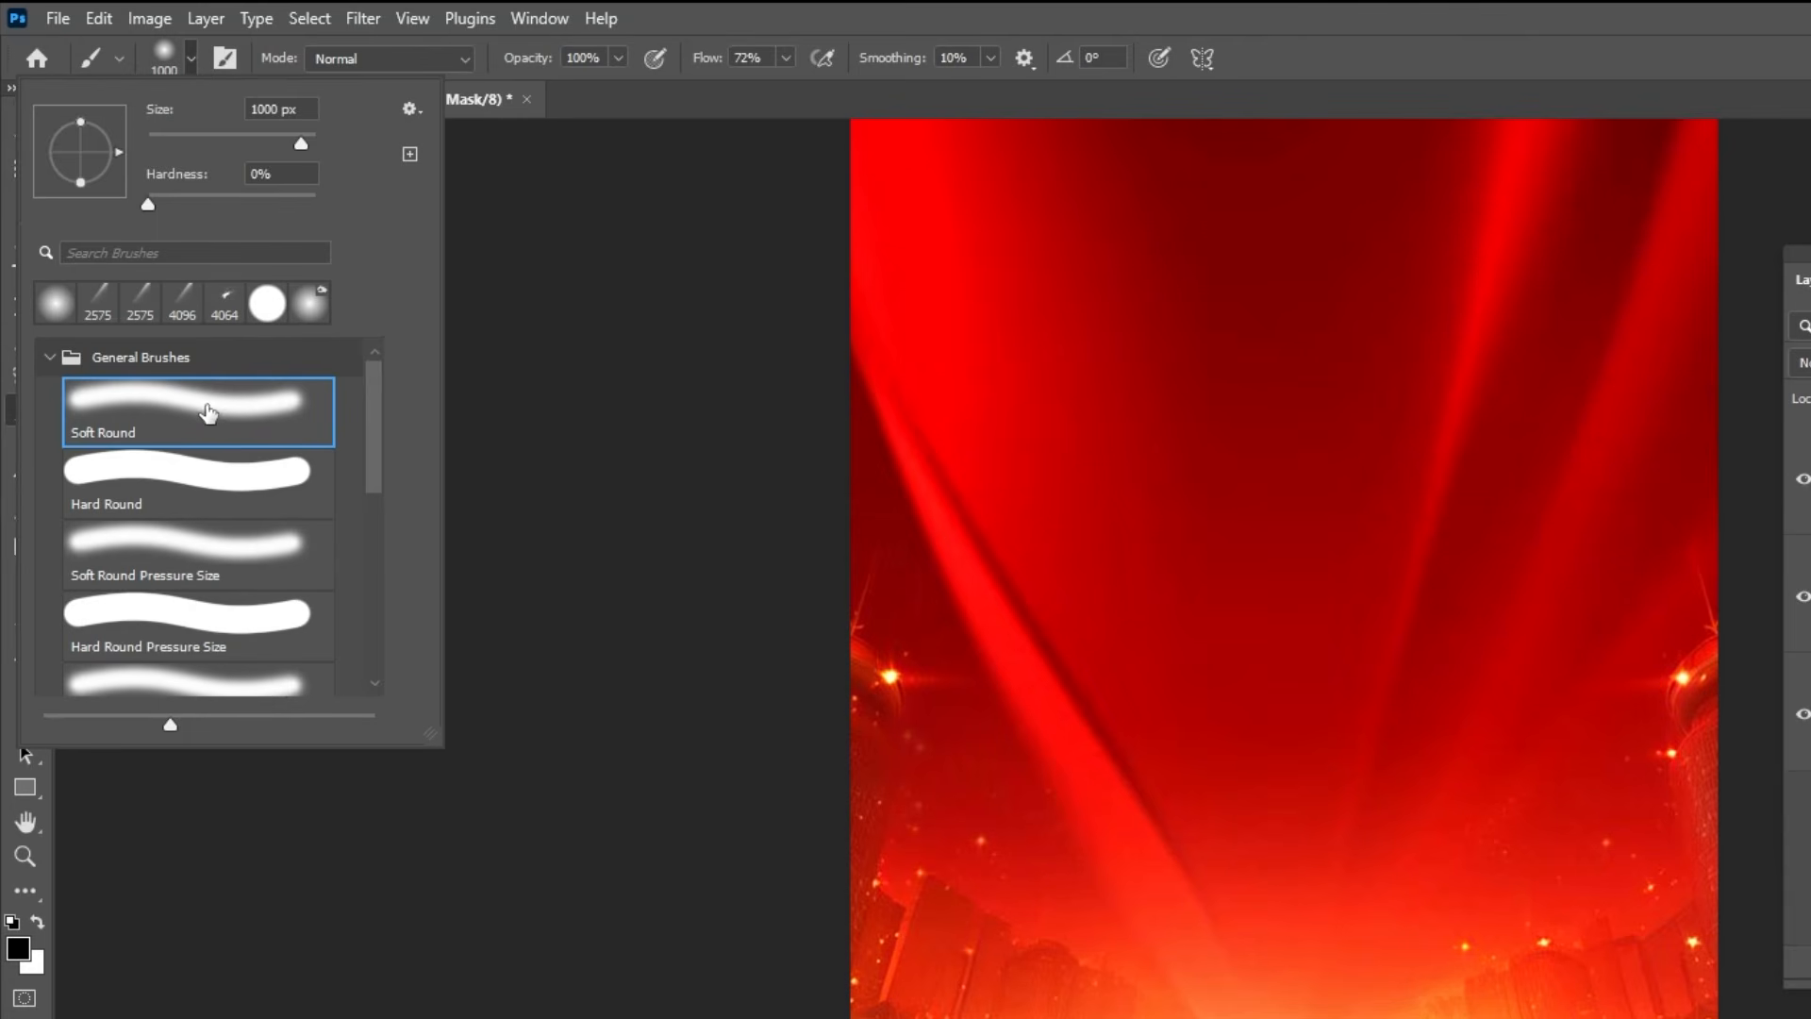
click(191, 60)
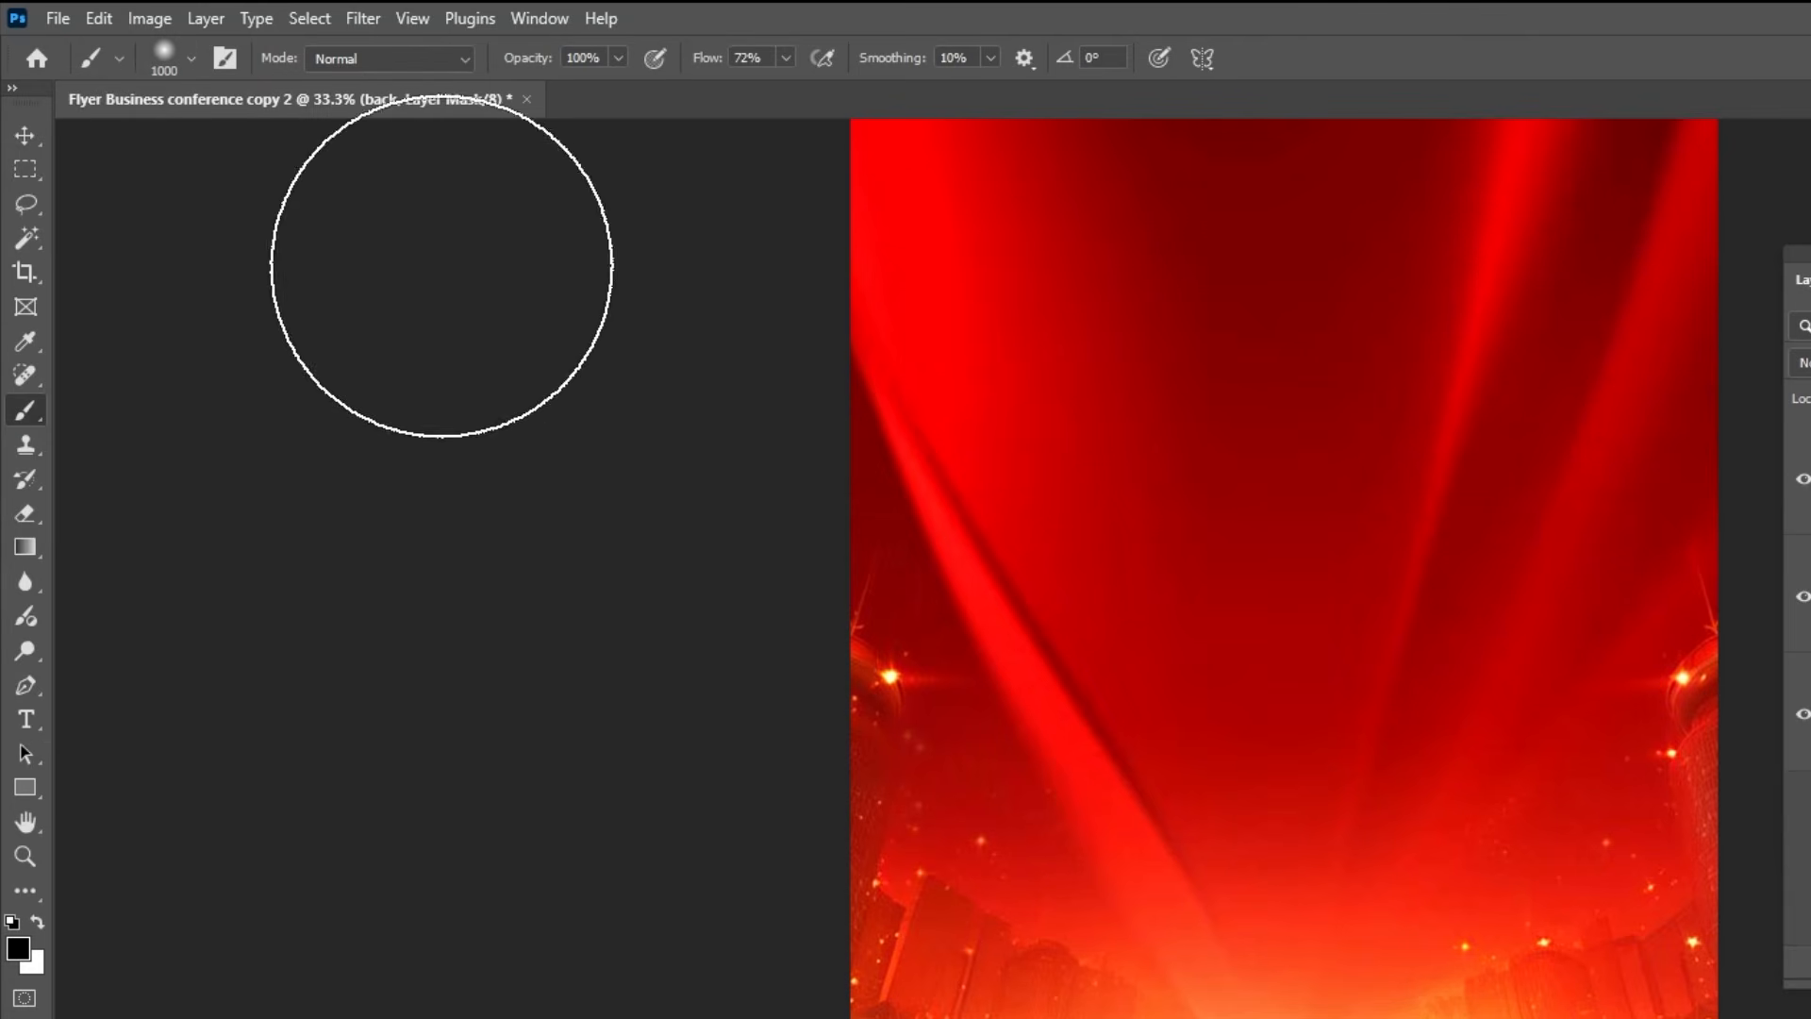
key(bracketleft)
key(bracketleft)
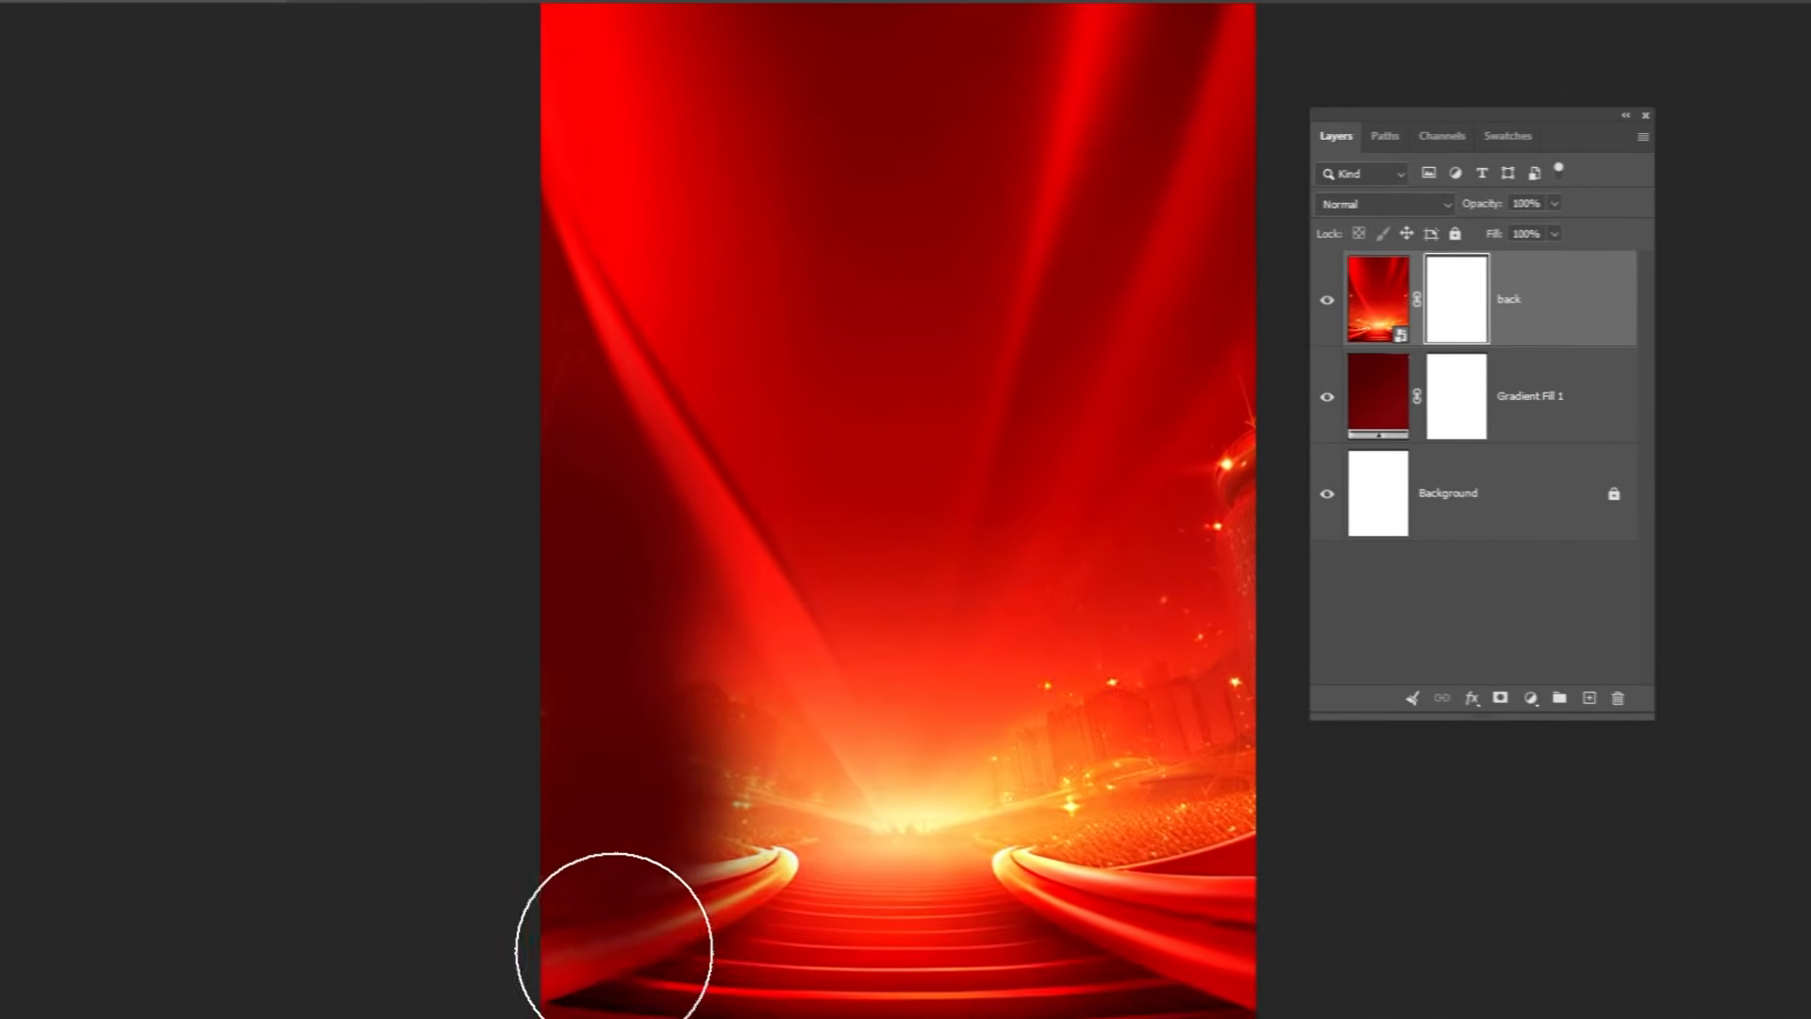
mouse_move(614, 933)
mouse_down()
mouse_move(873, 985)
mouse_move(1284, 978)
mouse_move(1226, 1006)
mouse_move(963, 862)
mouse_move(1236, 476)
mouse_move(708, 852)
mouse_move(832, 843)
mouse_move(1249, 630)
mouse_move(1137, 628)
mouse_move(736, 891)
mouse_move(726, 748)
mouse_move(1174, 628)
mouse_move(1210, 471)
mouse_move(711, 847)
mouse_up()
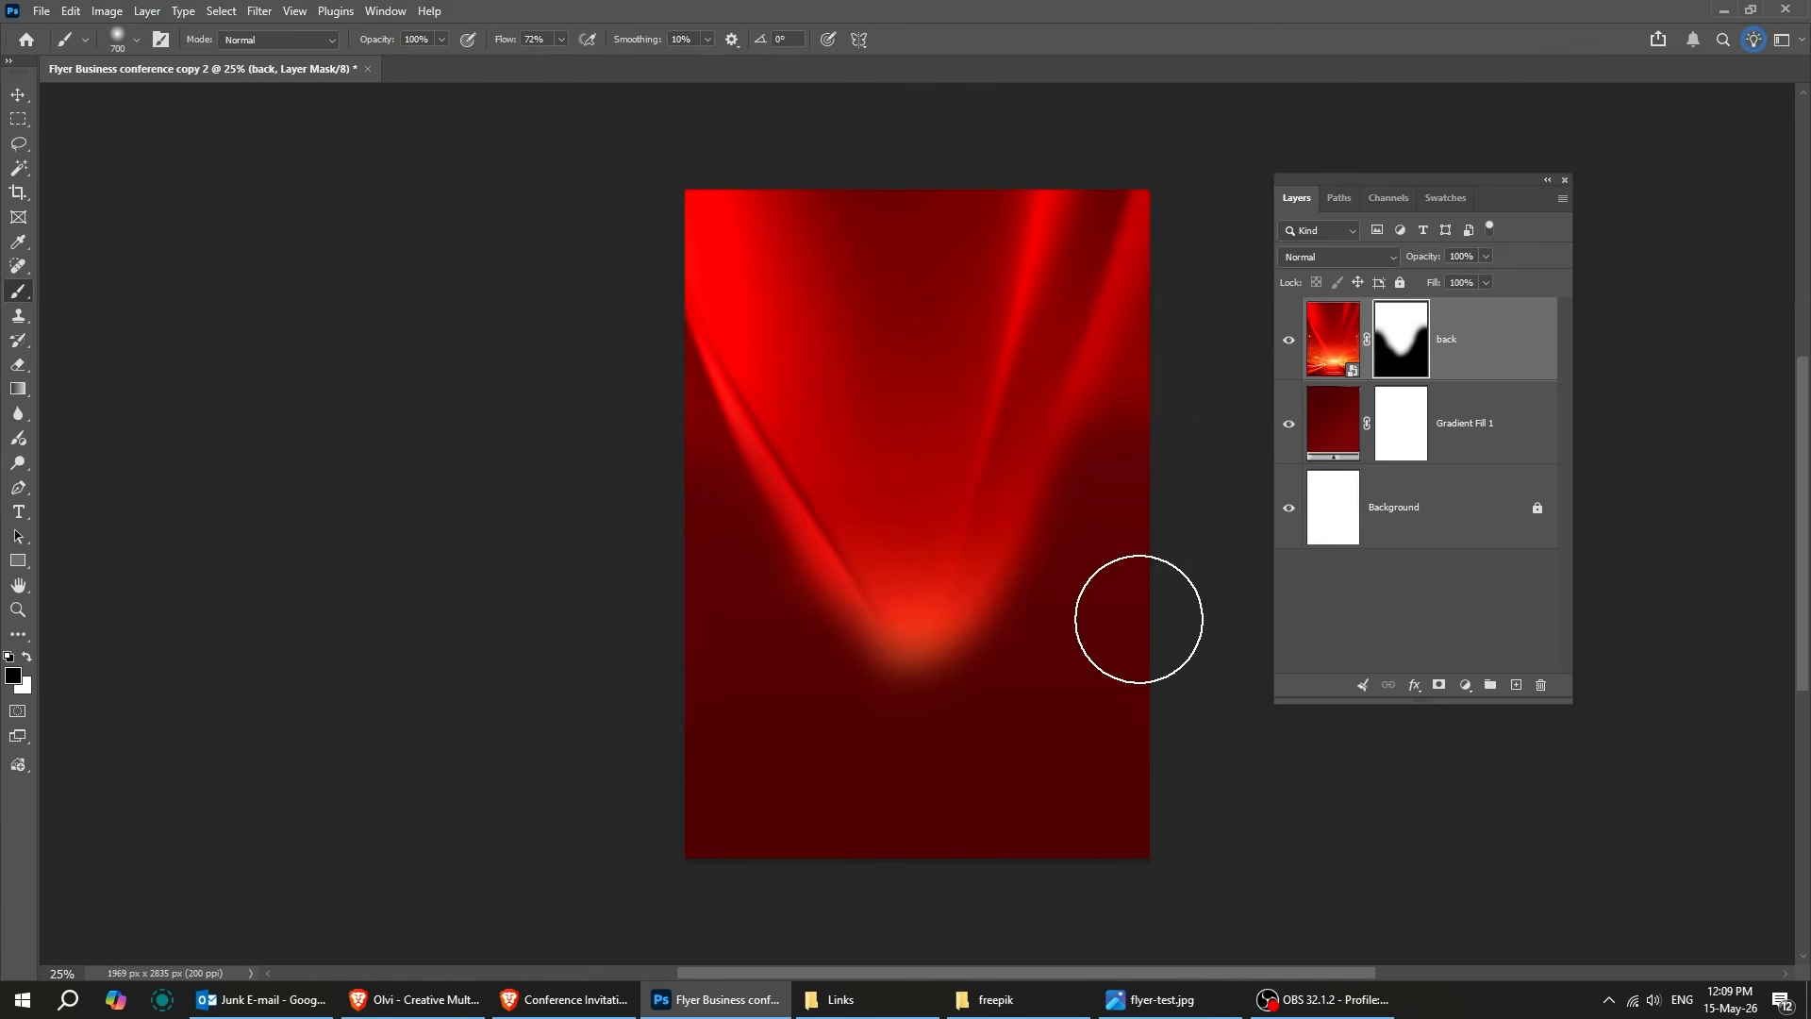
- Place the woman image from the freepik folder into the flyer above the back layer
key(v)
click(995, 999)
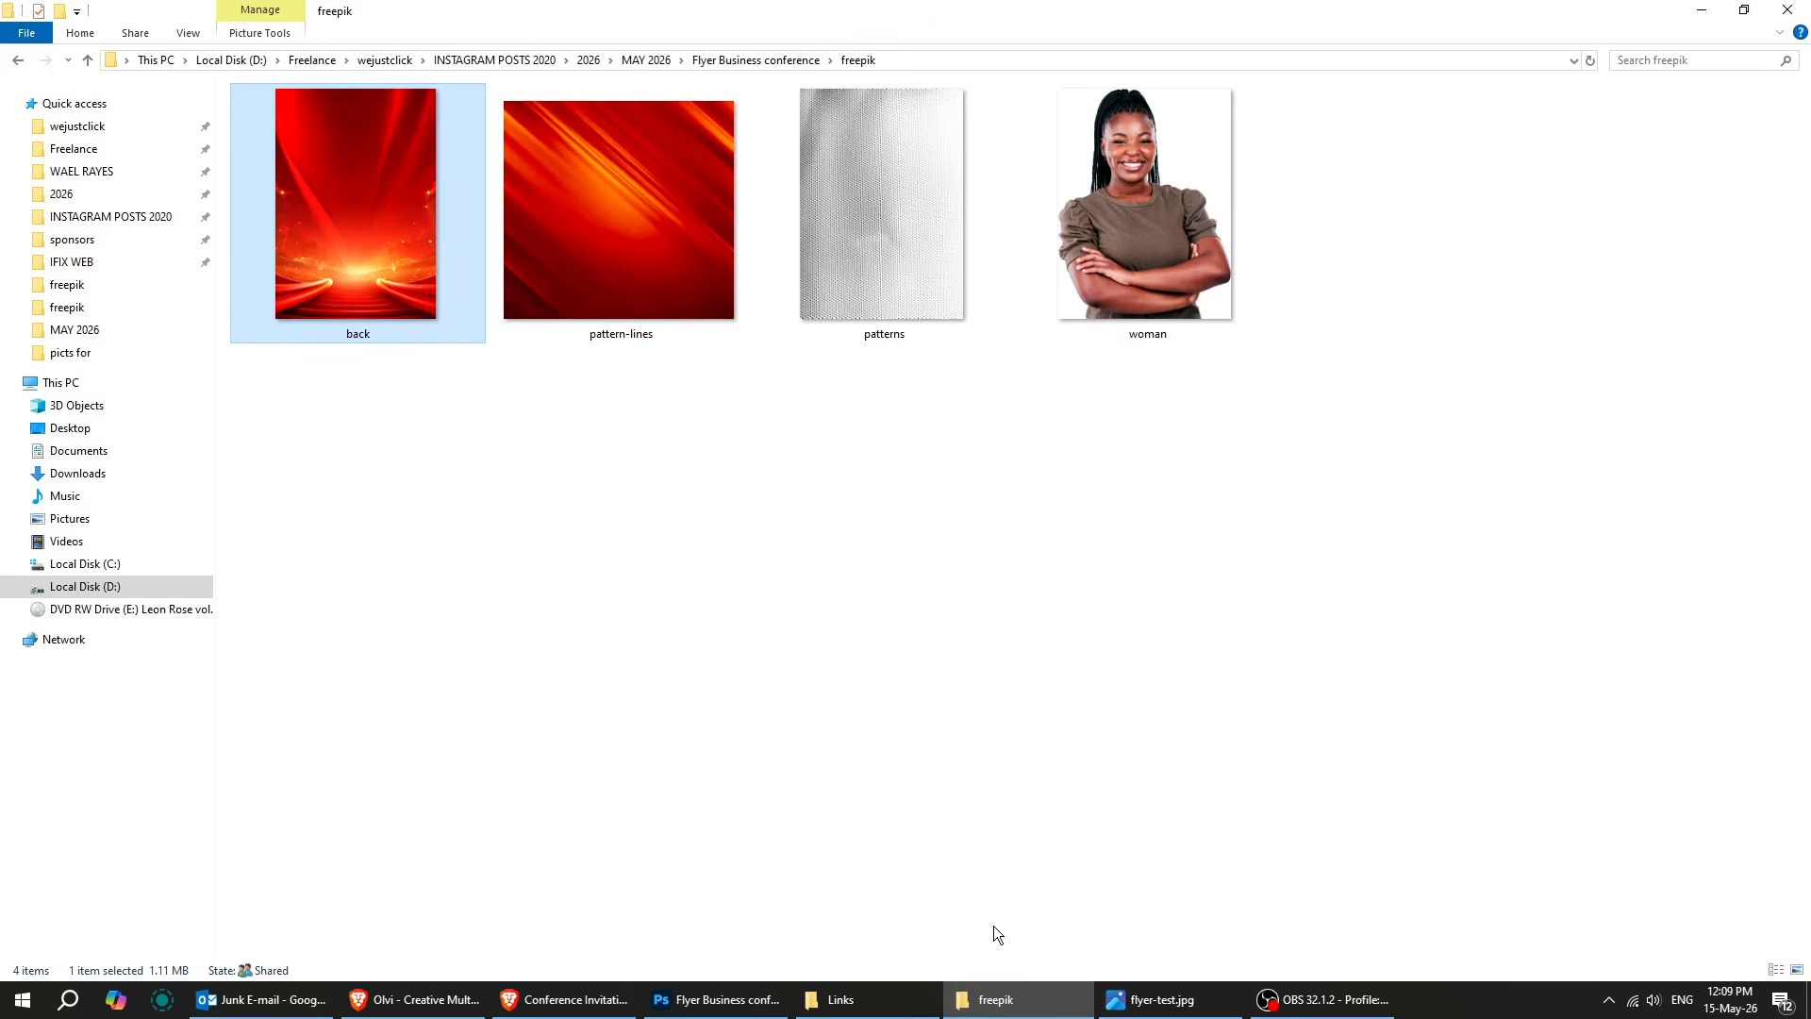
drag(1153, 259, 728, 1000)
drag(948, 555, 938, 557)
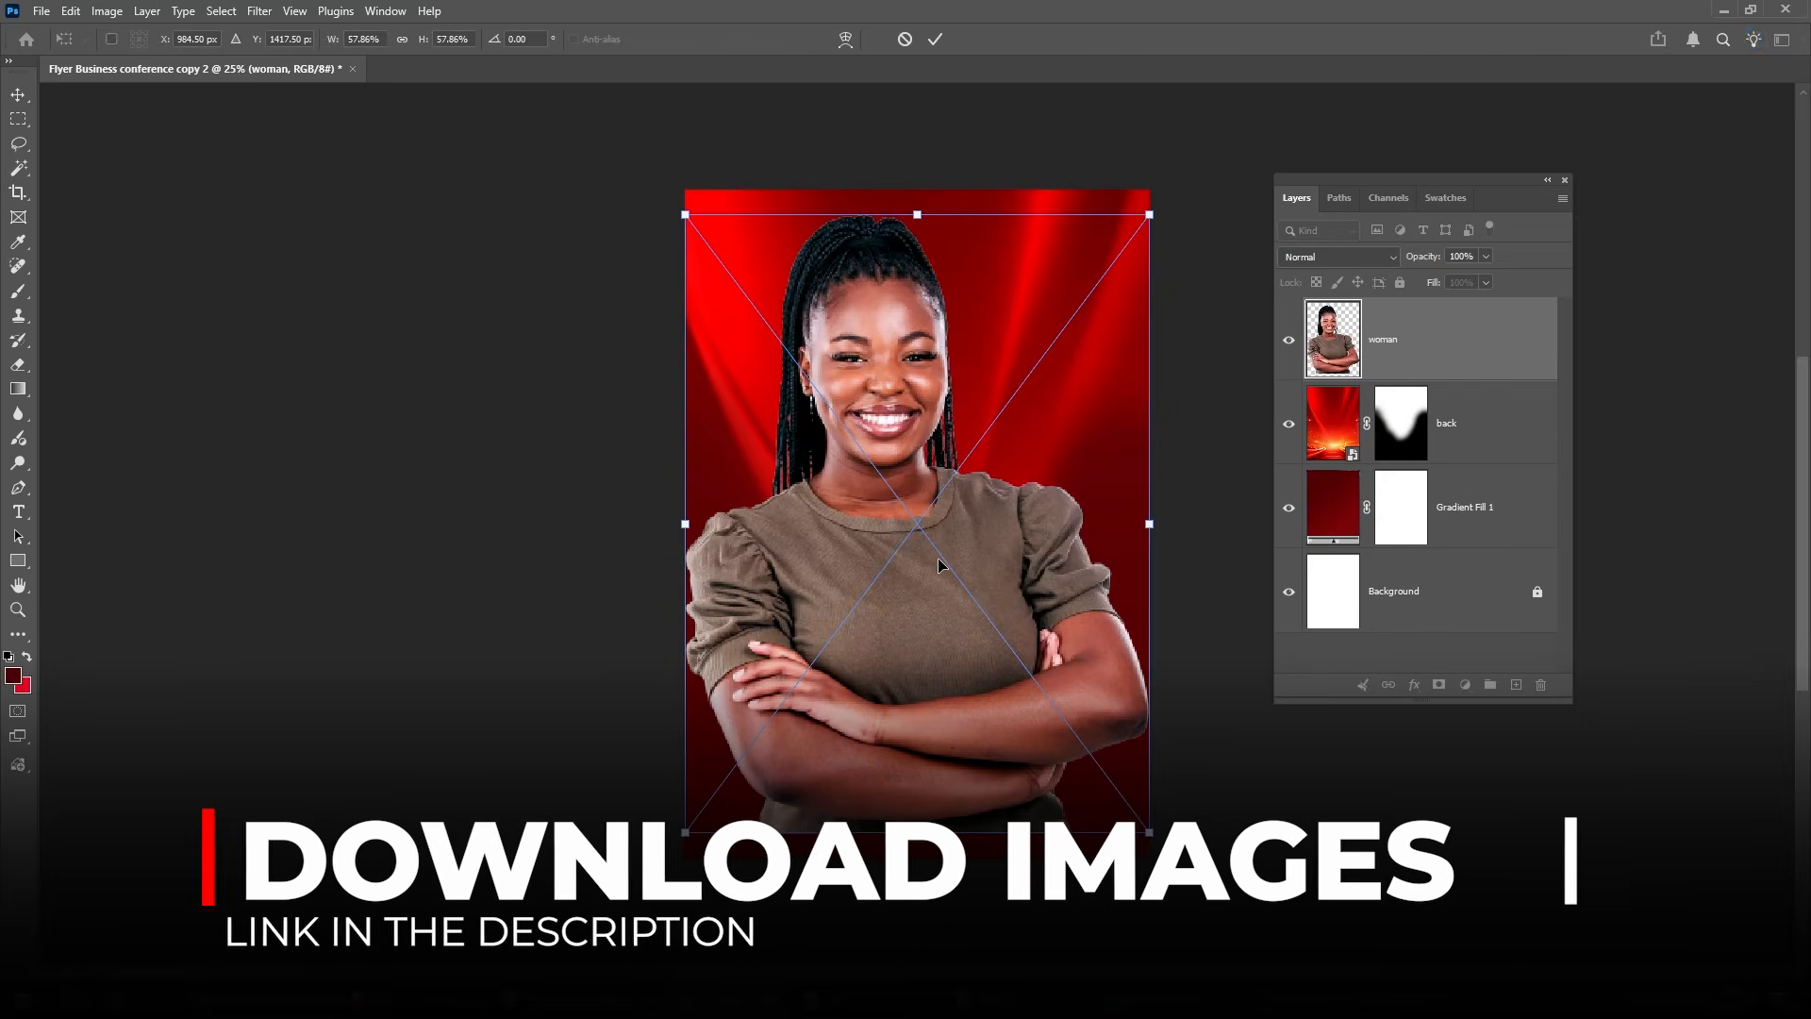
- Scale the woman image down and position it about 400 px from the top edge and 490 px from the left edge
drag(1142, 211, 1078, 333)
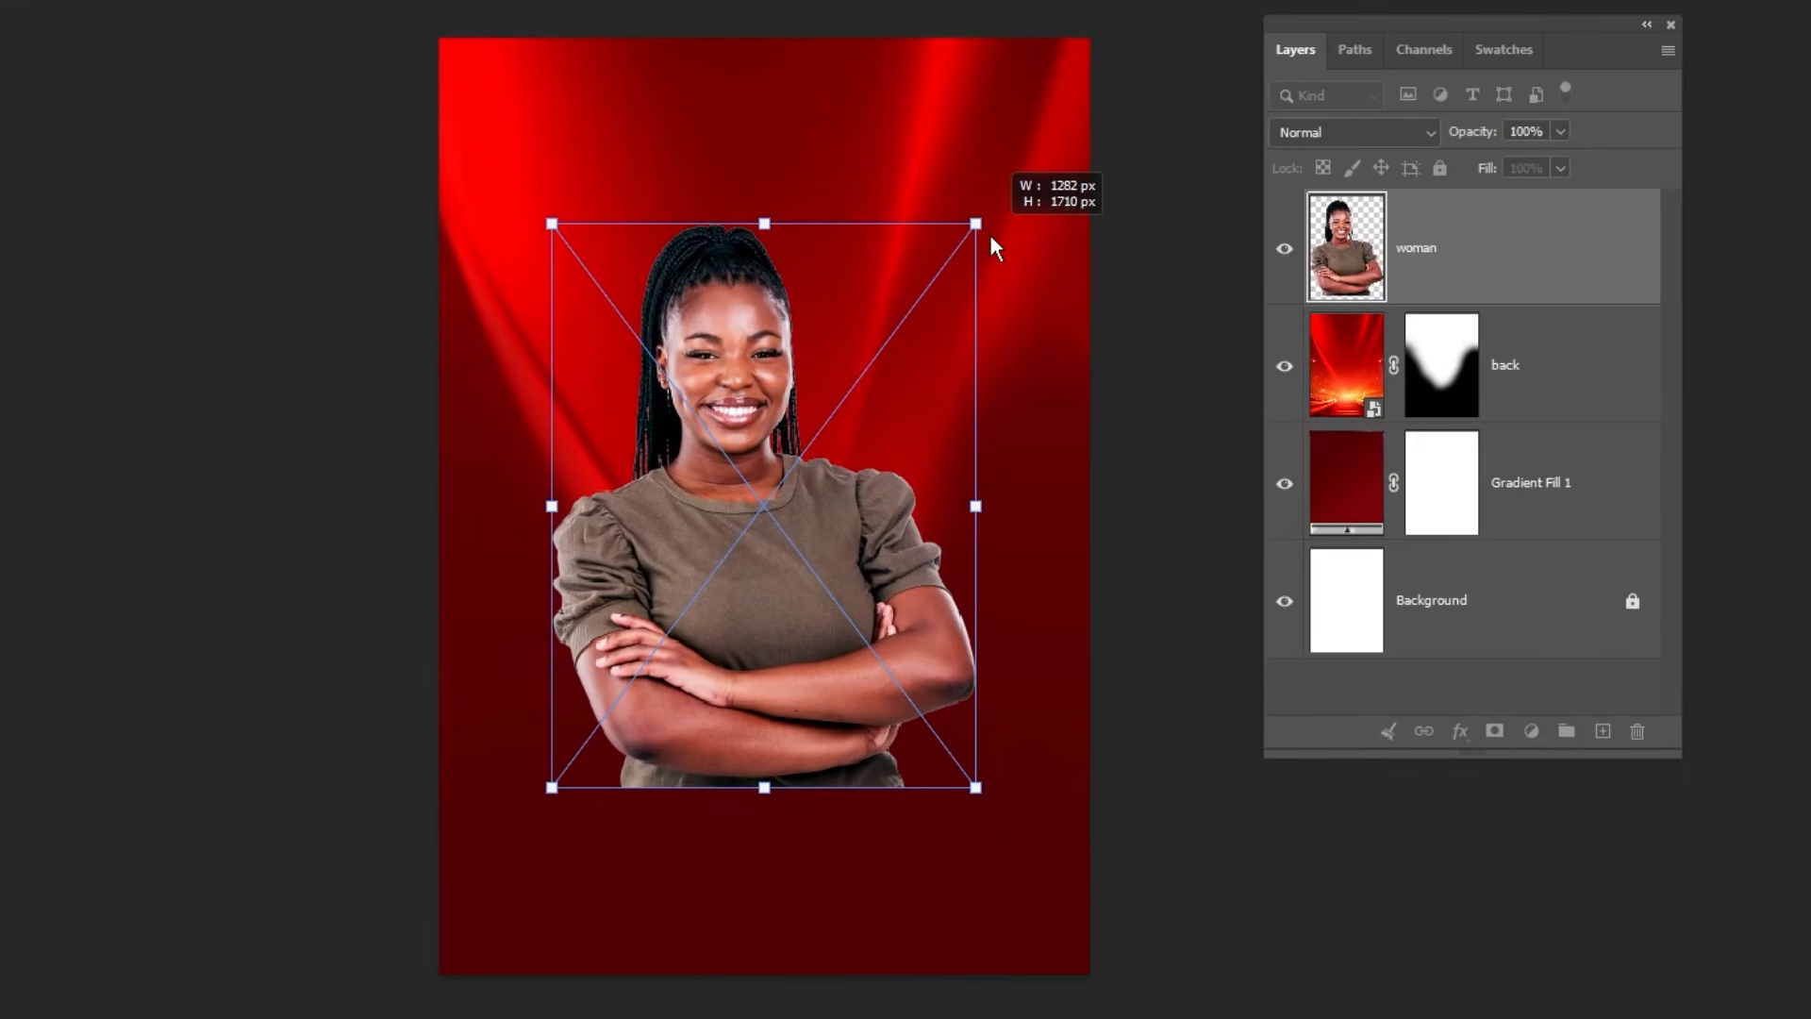
drag(990, 236, 991, 236)
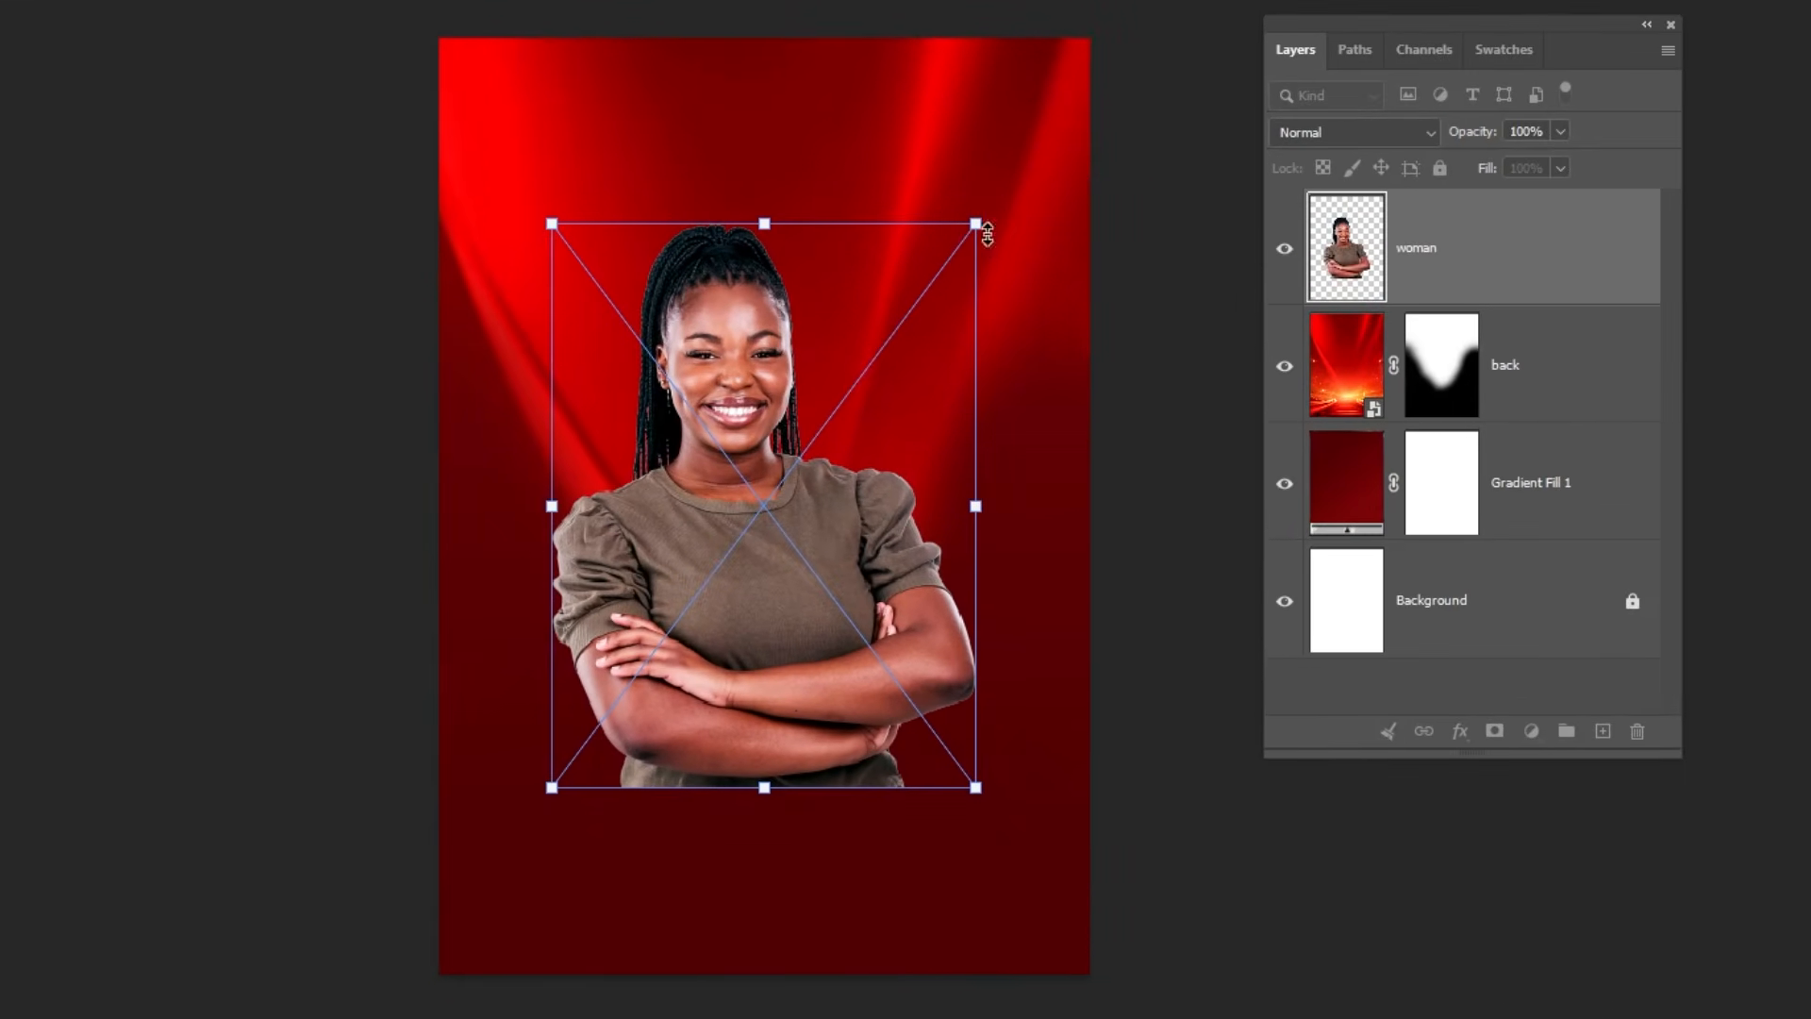
drag(888, 351, 917, 273)
drag(1006, 149, 991, 173)
key(Return)
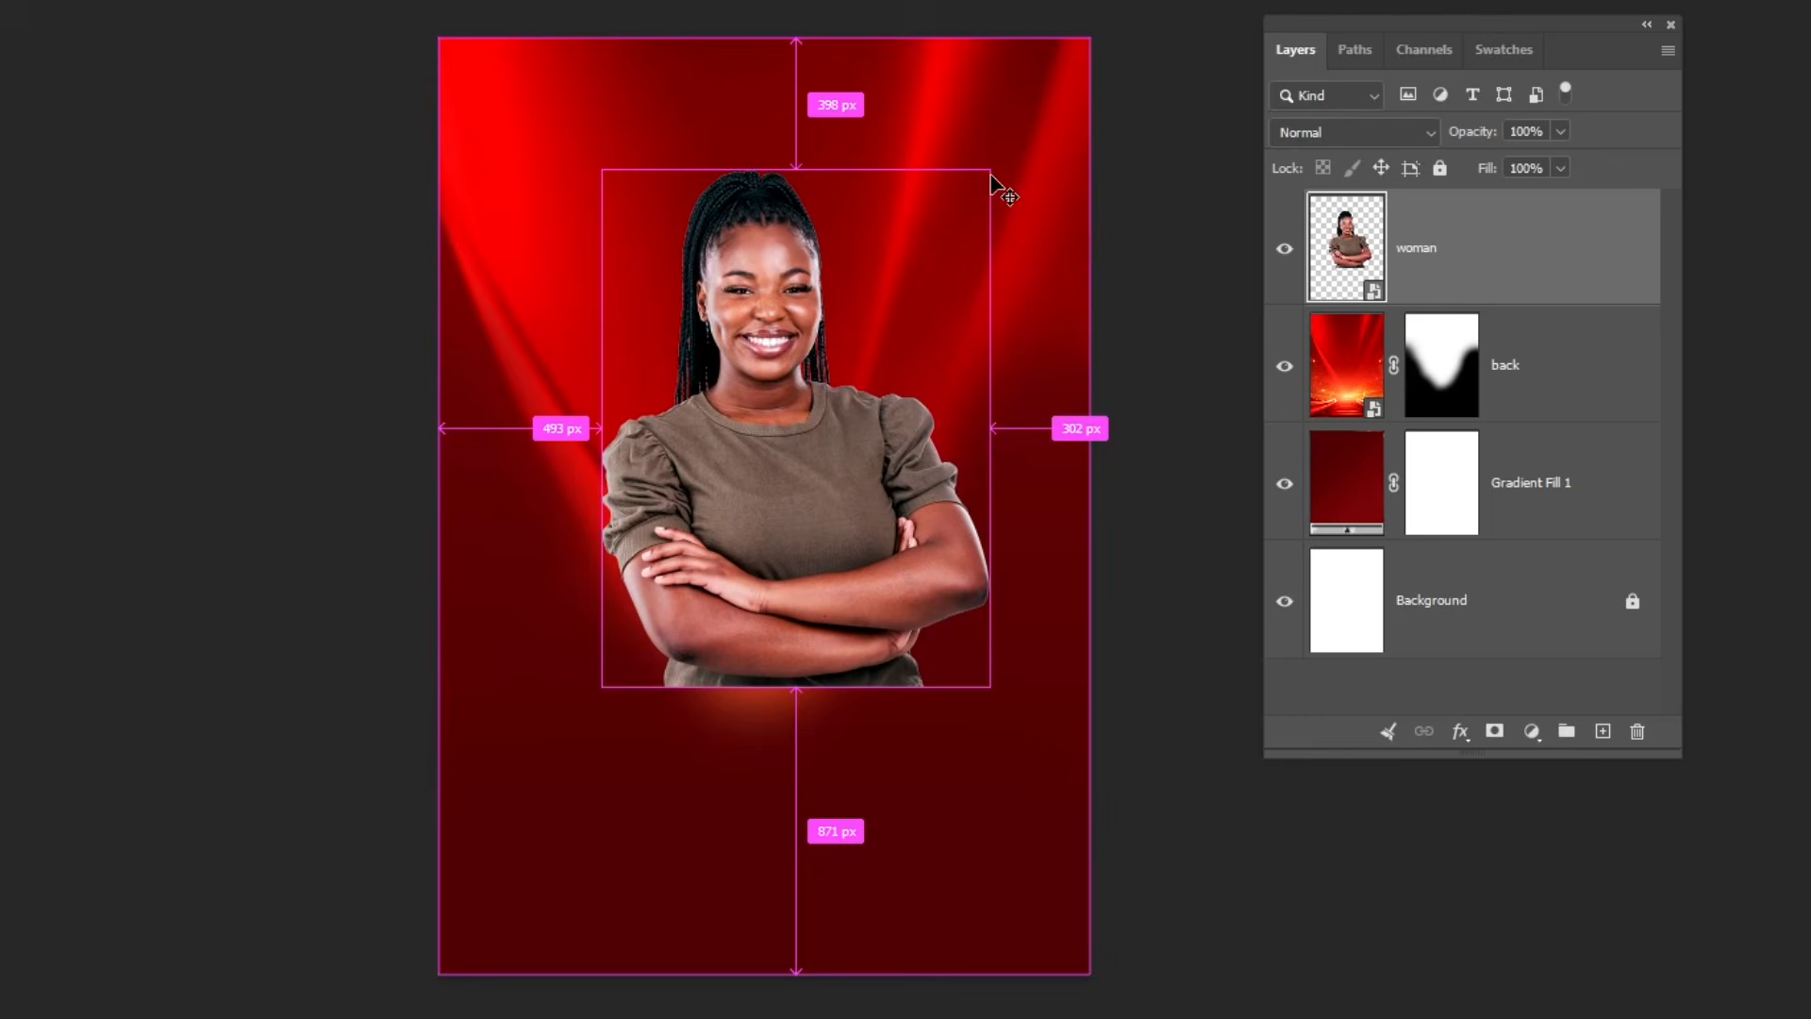
- Enlarge the woman image slightly around its center
key(ctrl+plus)
key(ctrl+t)
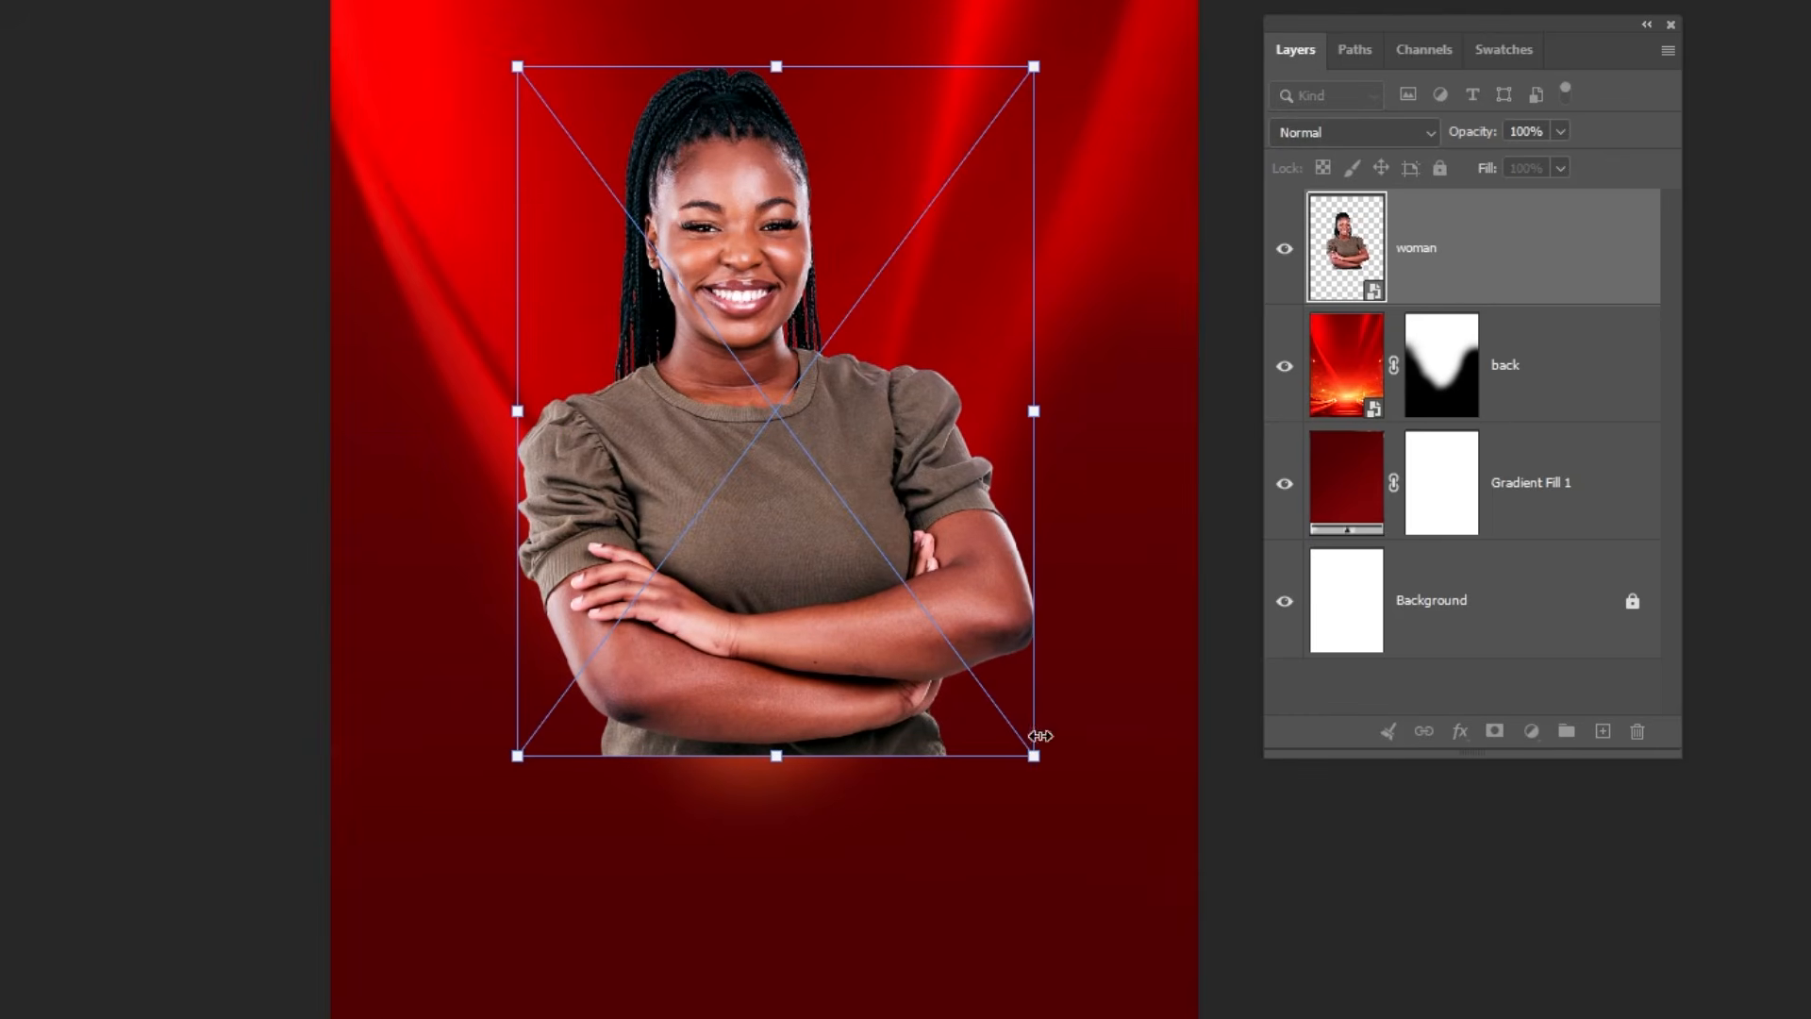
drag(1040, 736, 1055, 776)
key(Return)
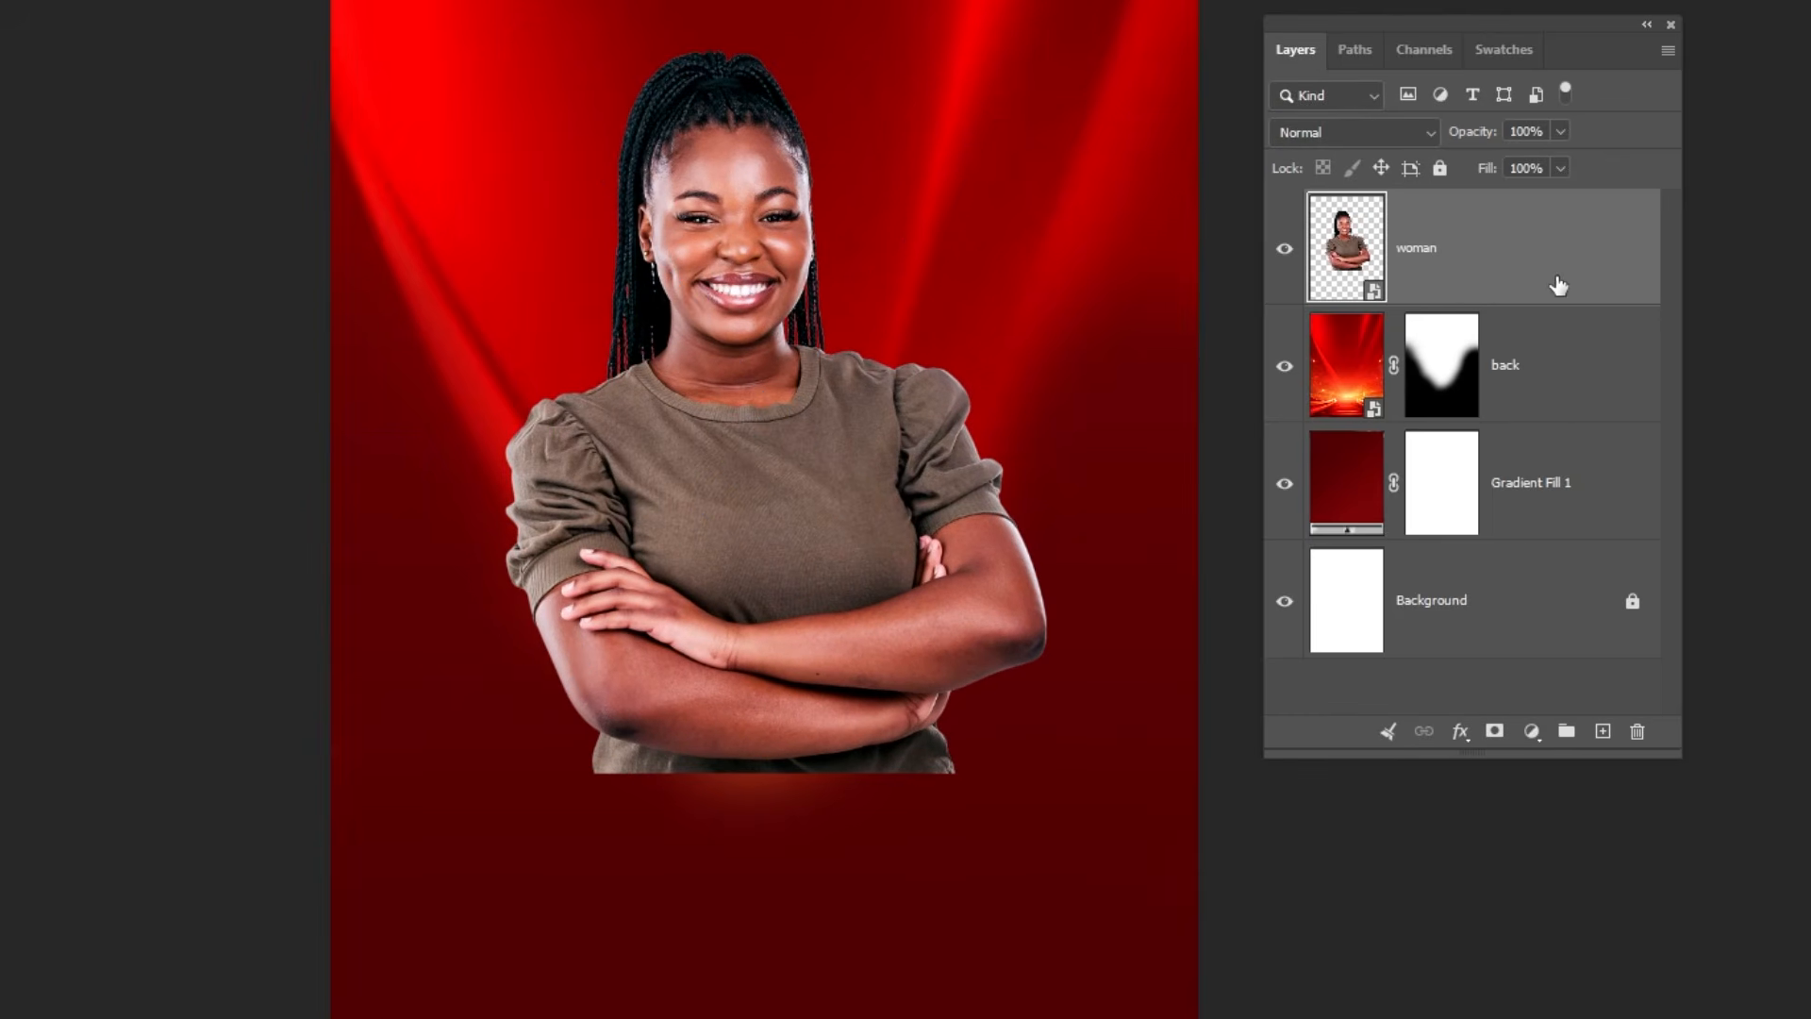
- Add a layer mask to the woman layer and fade out the cutout's bottom edge with a soft 700 px black brush at reduced flow
click(1498, 731)
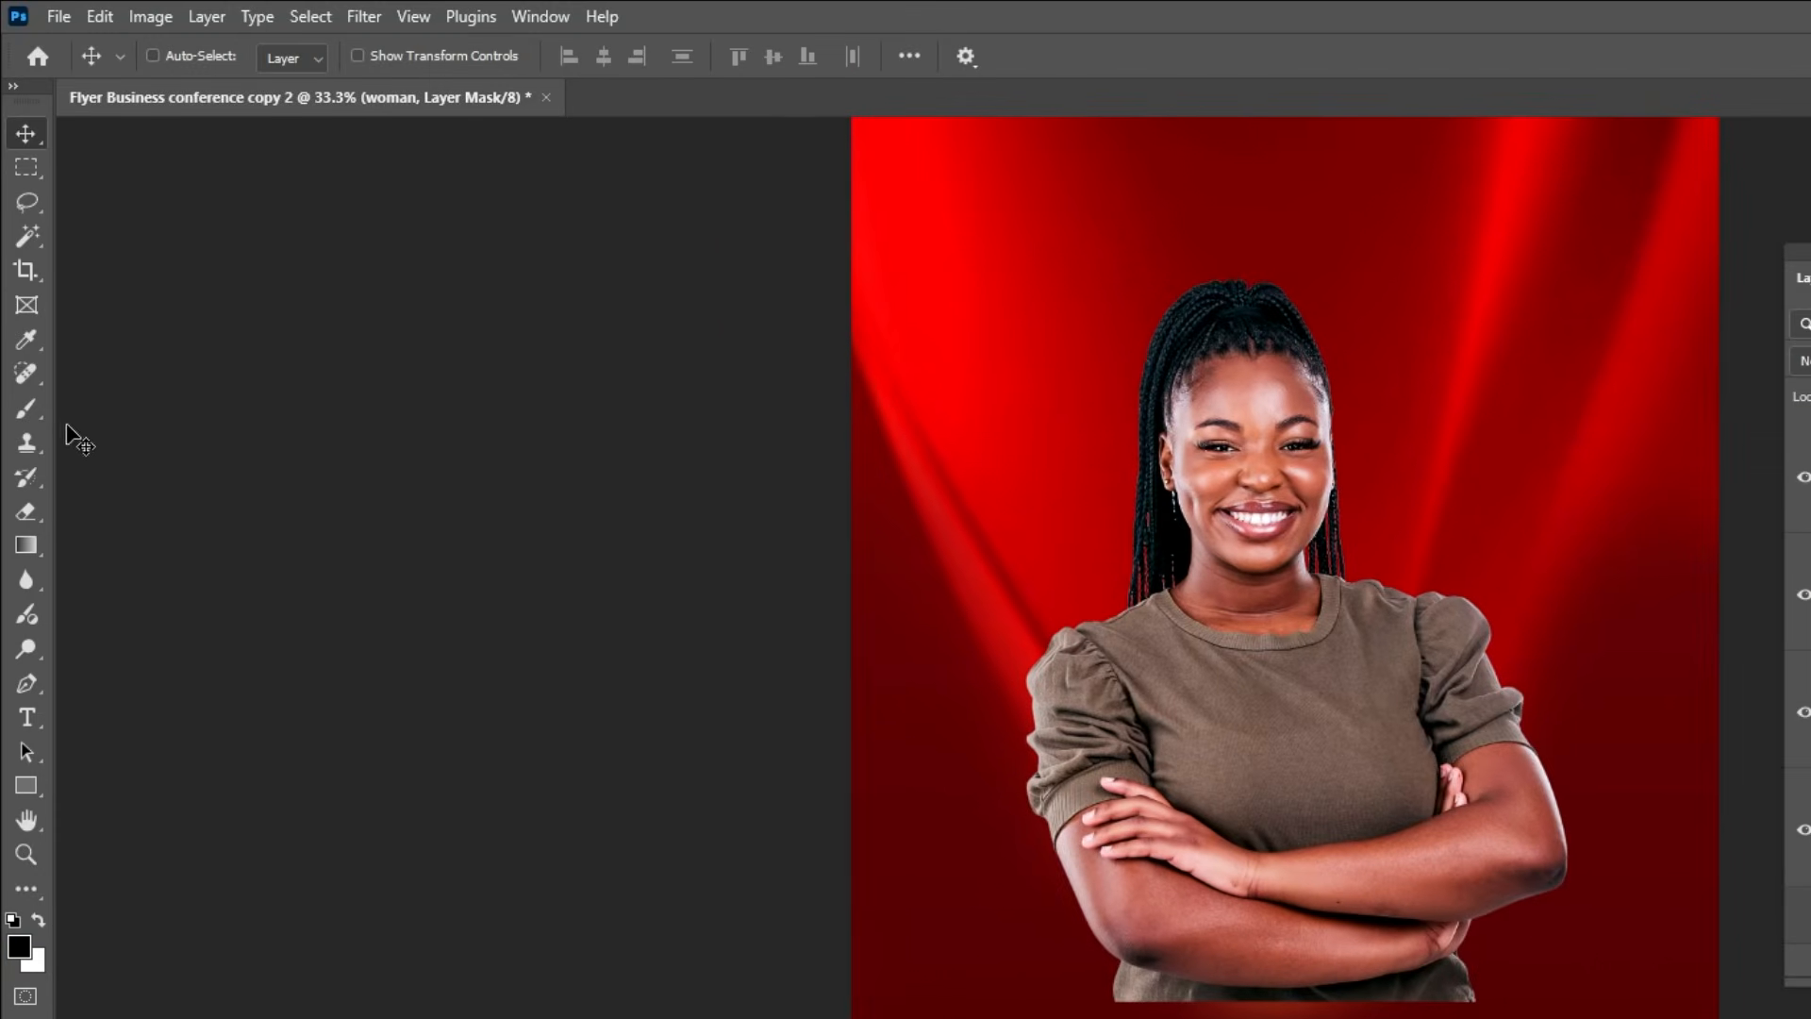
click(27, 410)
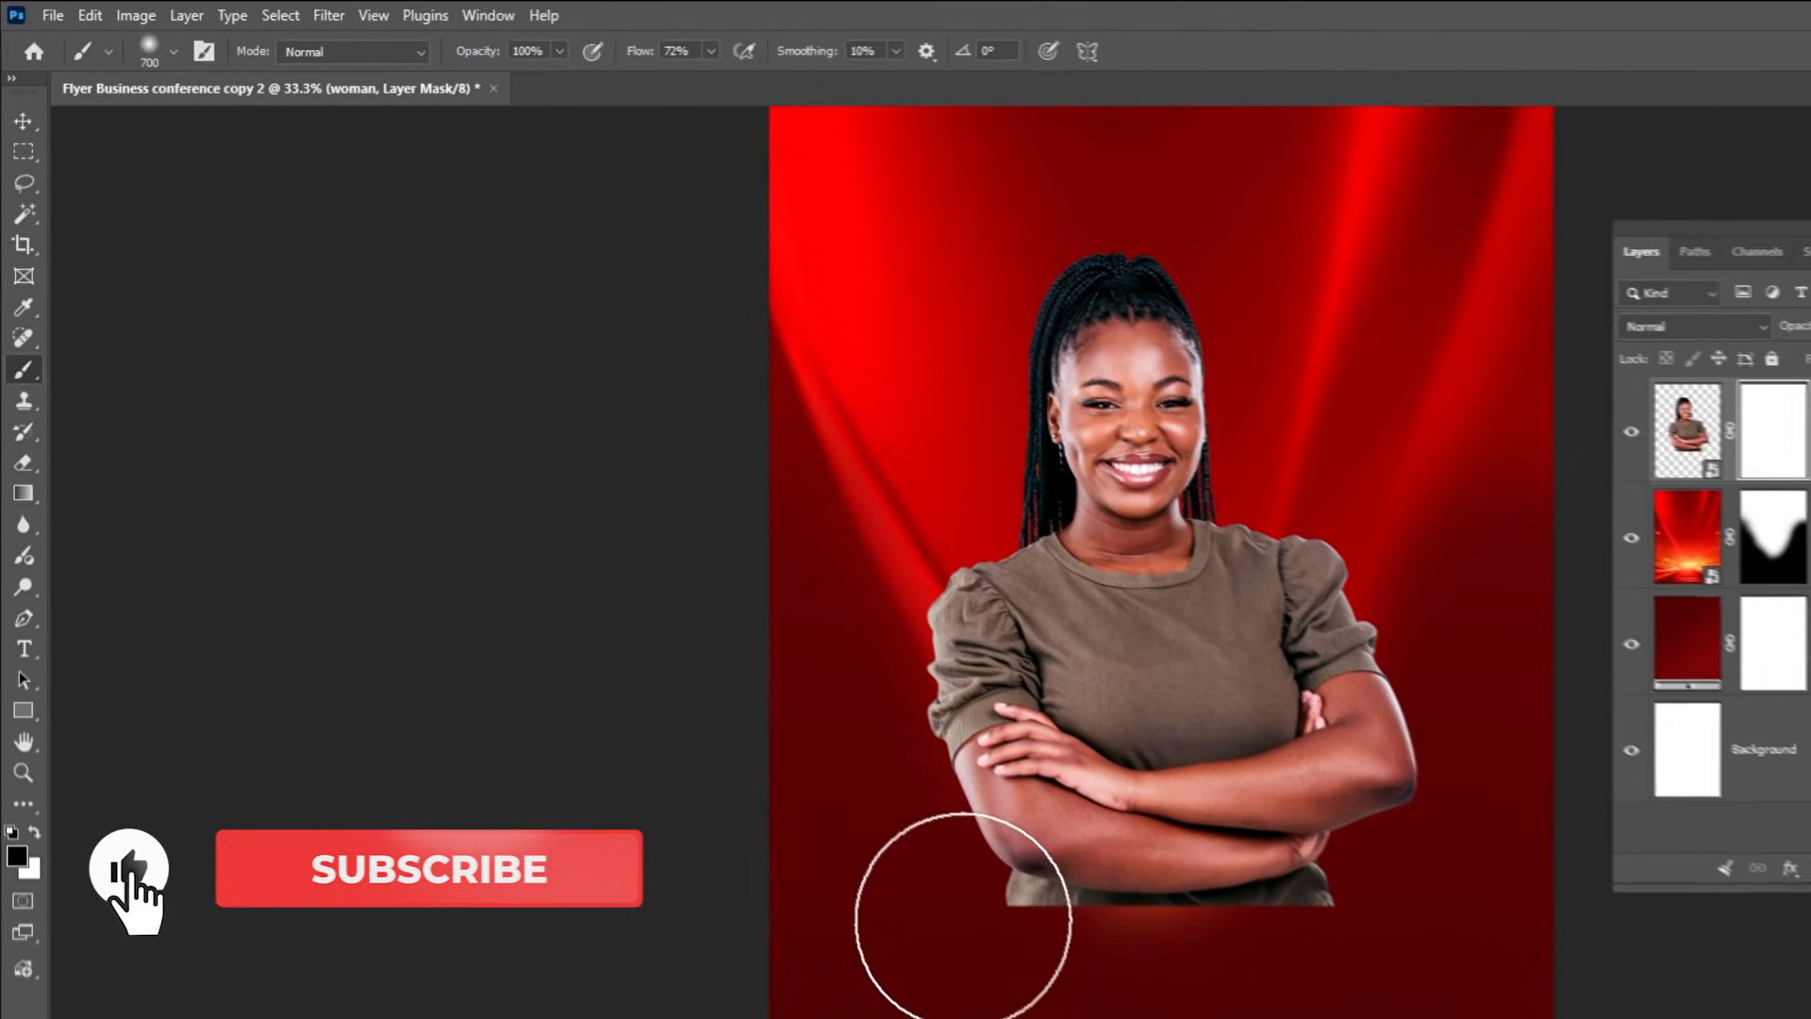
click(1070, 1016)
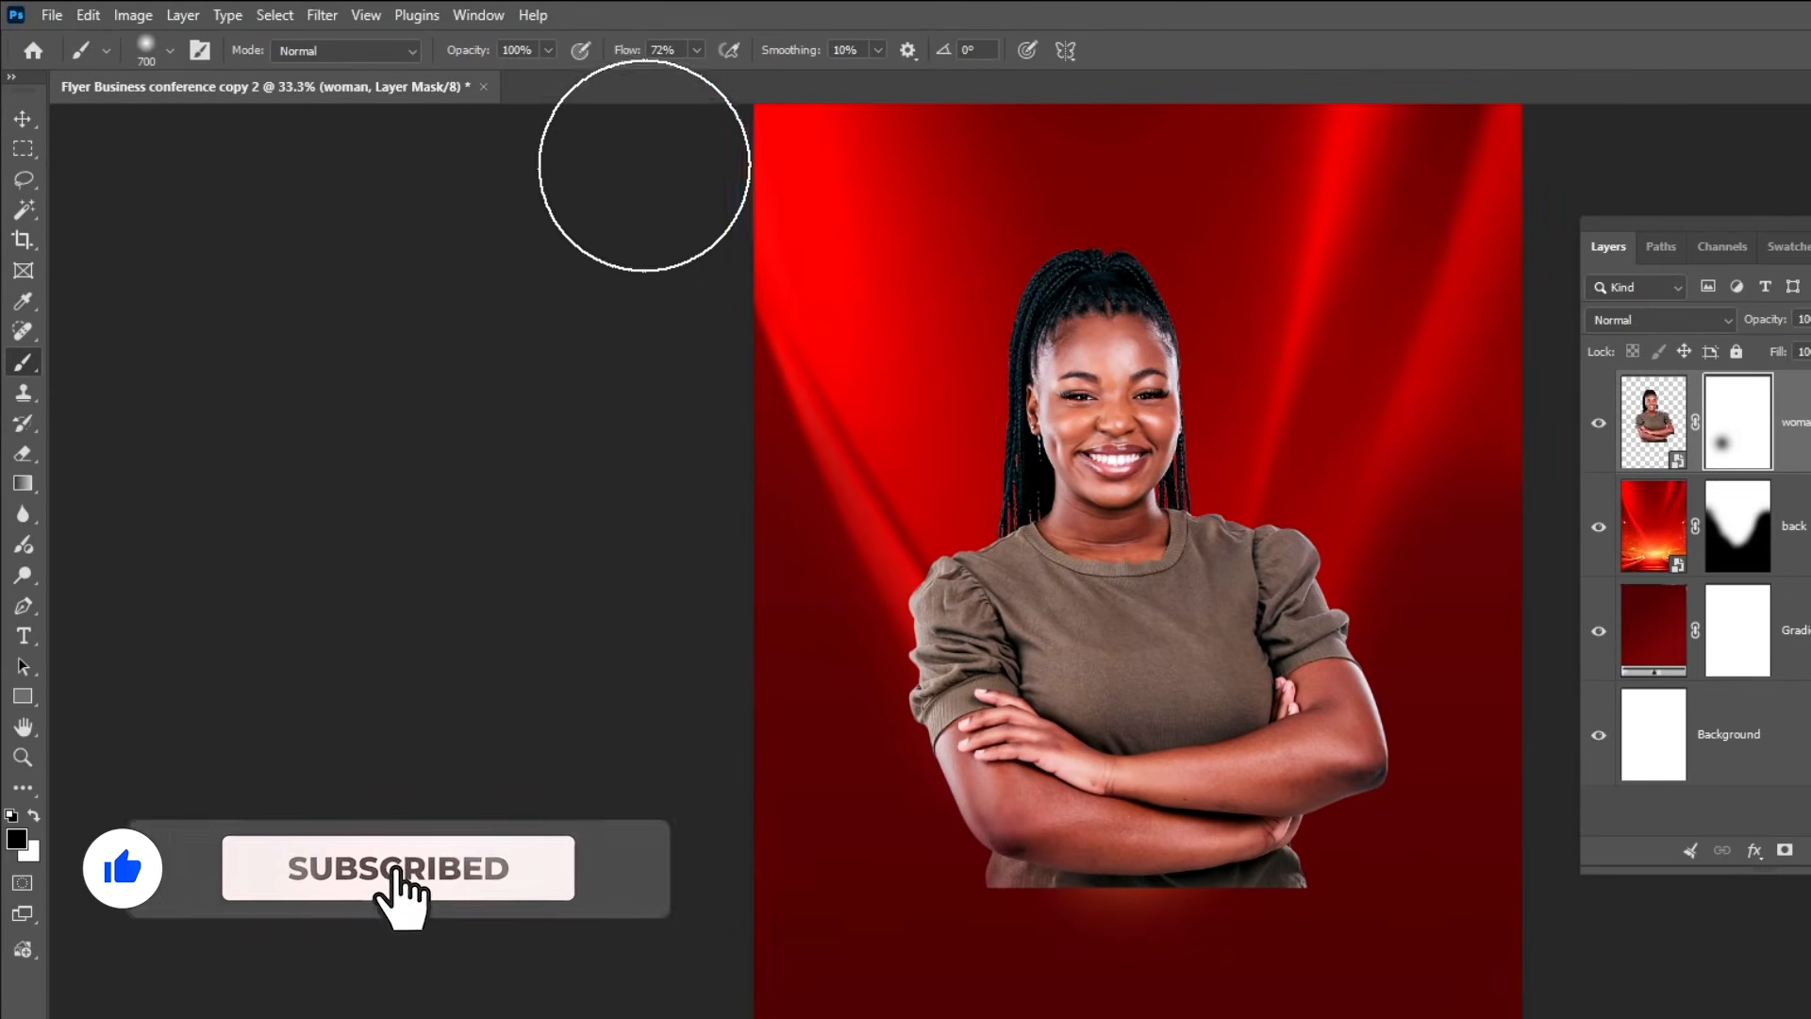
click(696, 50)
drag(700, 76, 664, 82)
drag(947, 931, 1226, 926)
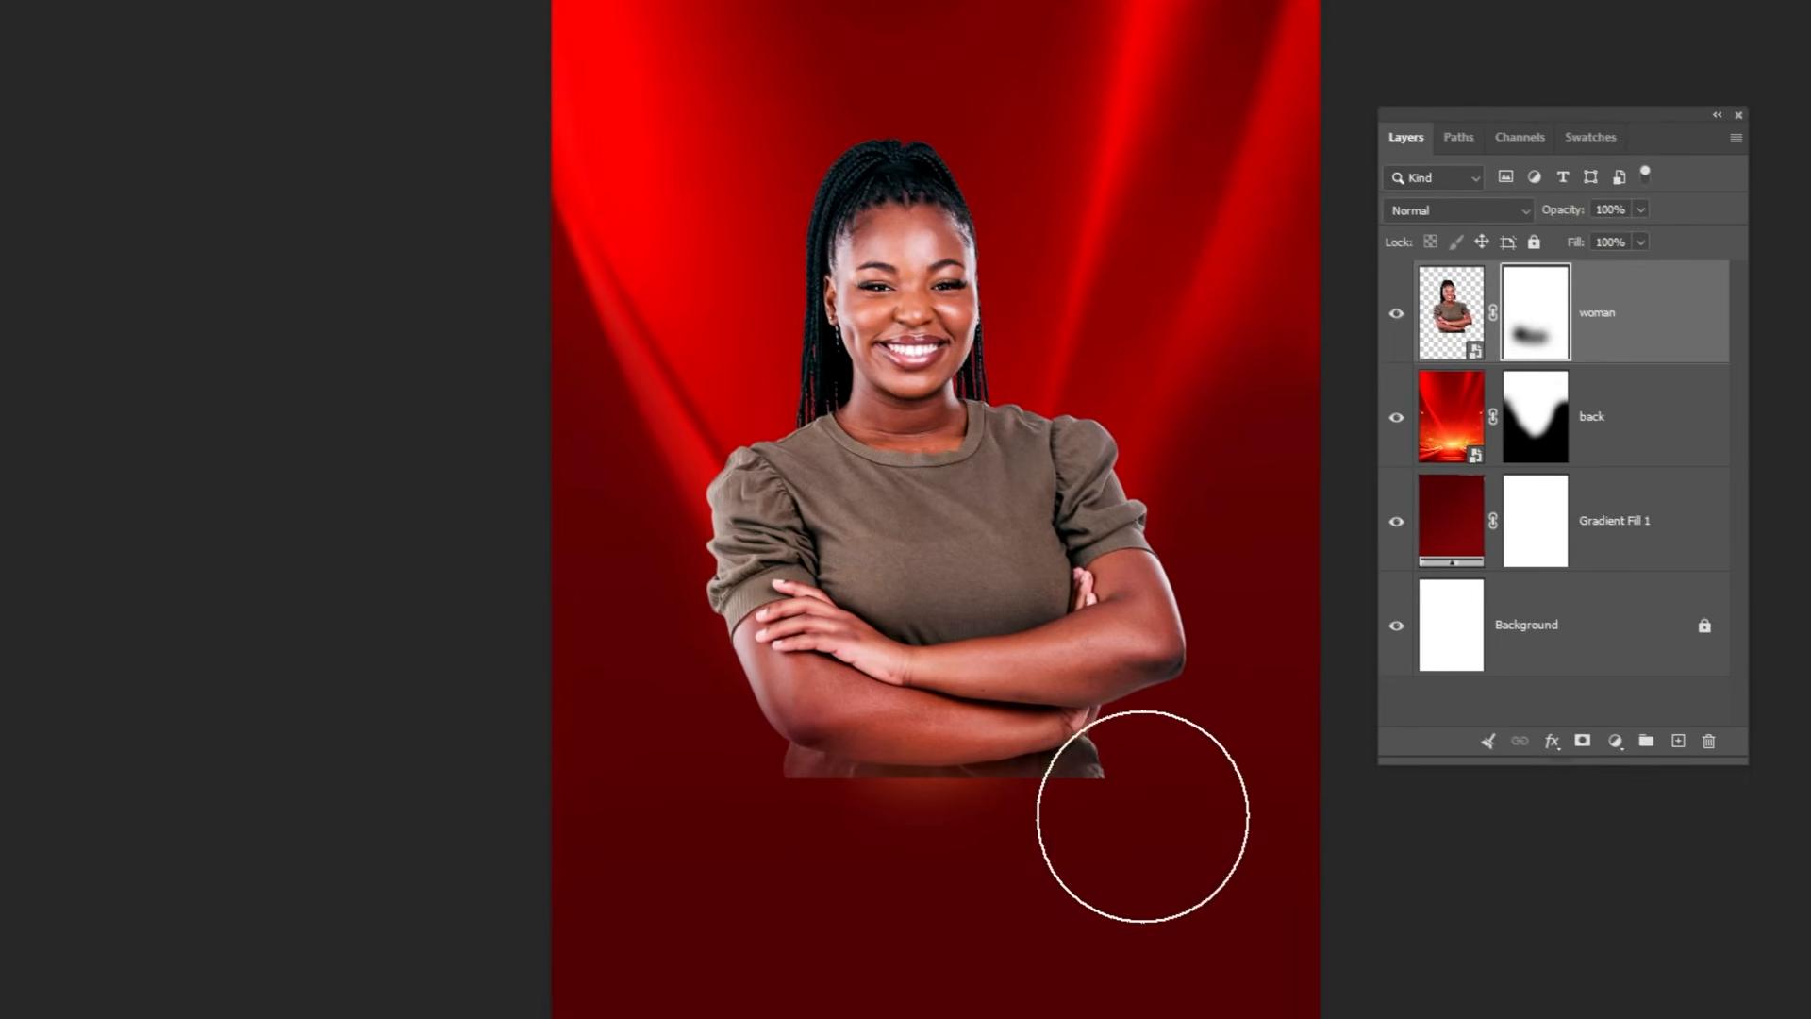
mouse_move(1142, 815)
mouse_down()
mouse_move(770, 840)
mouse_move(1112, 859)
mouse_move(785, 844)
mouse_up()
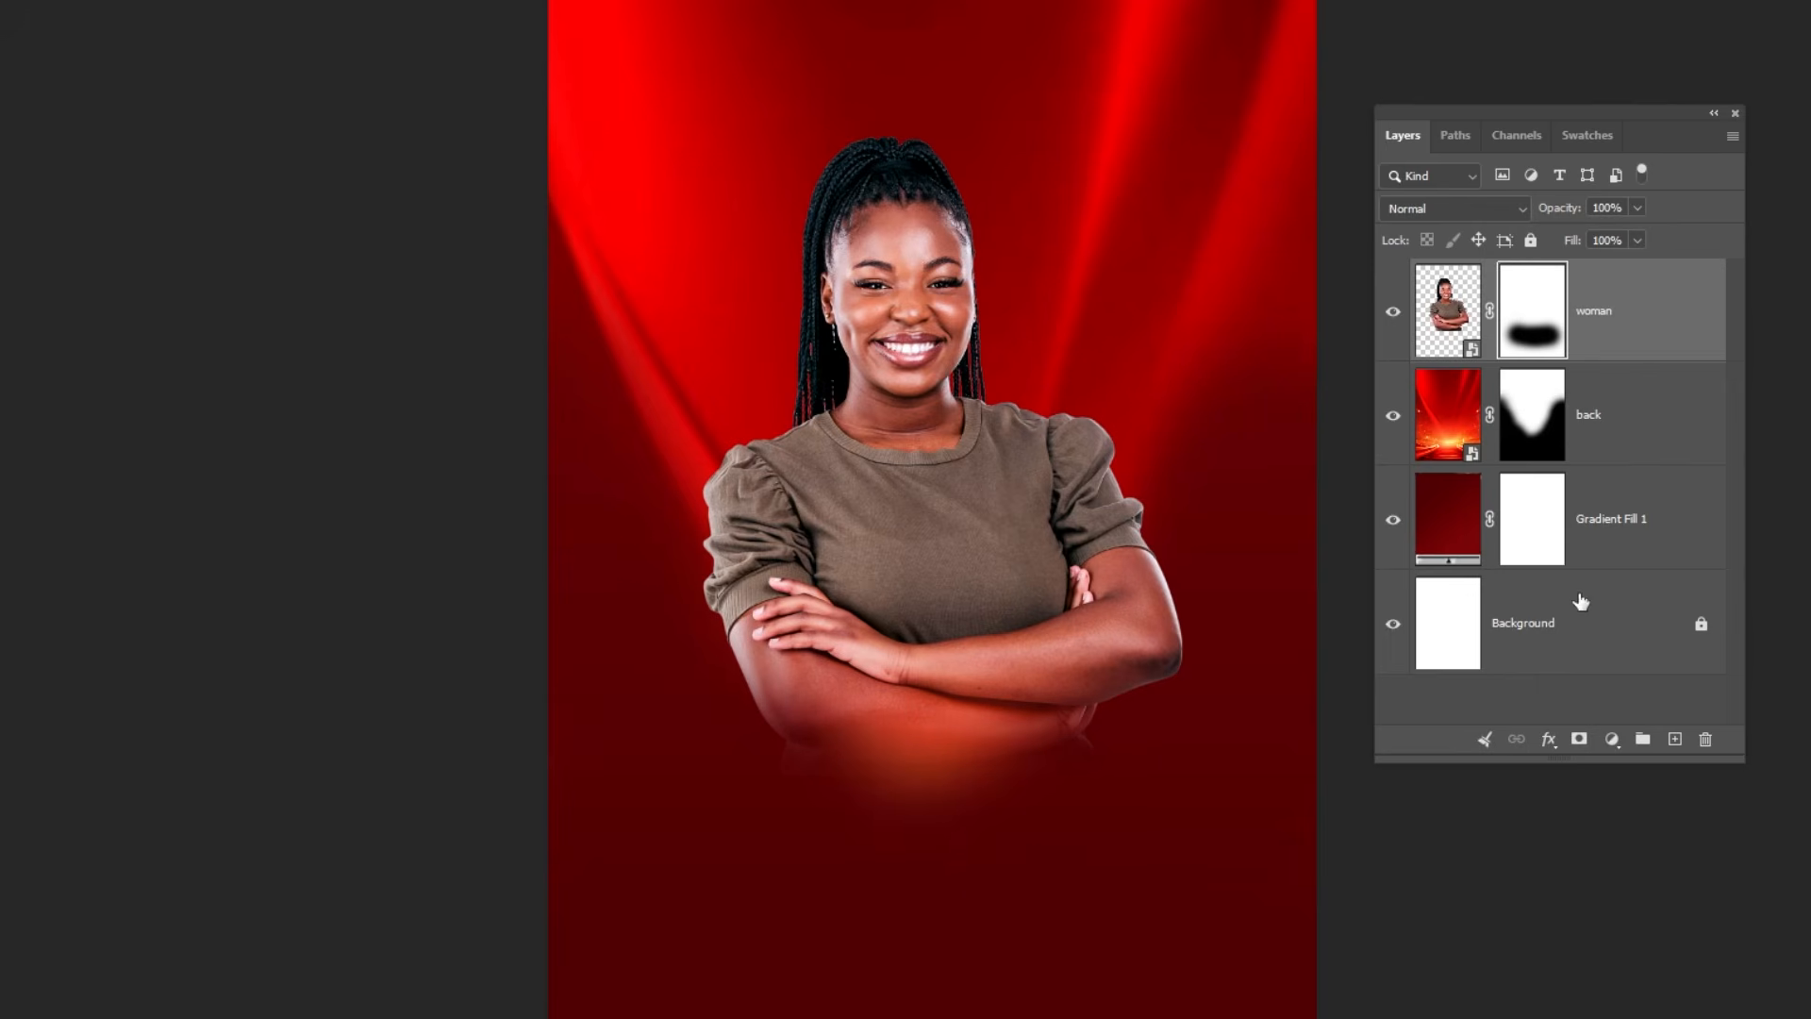
- Add an empty layer directly above the back layer and set the foreground colour to #FF0326
click(1640, 435)
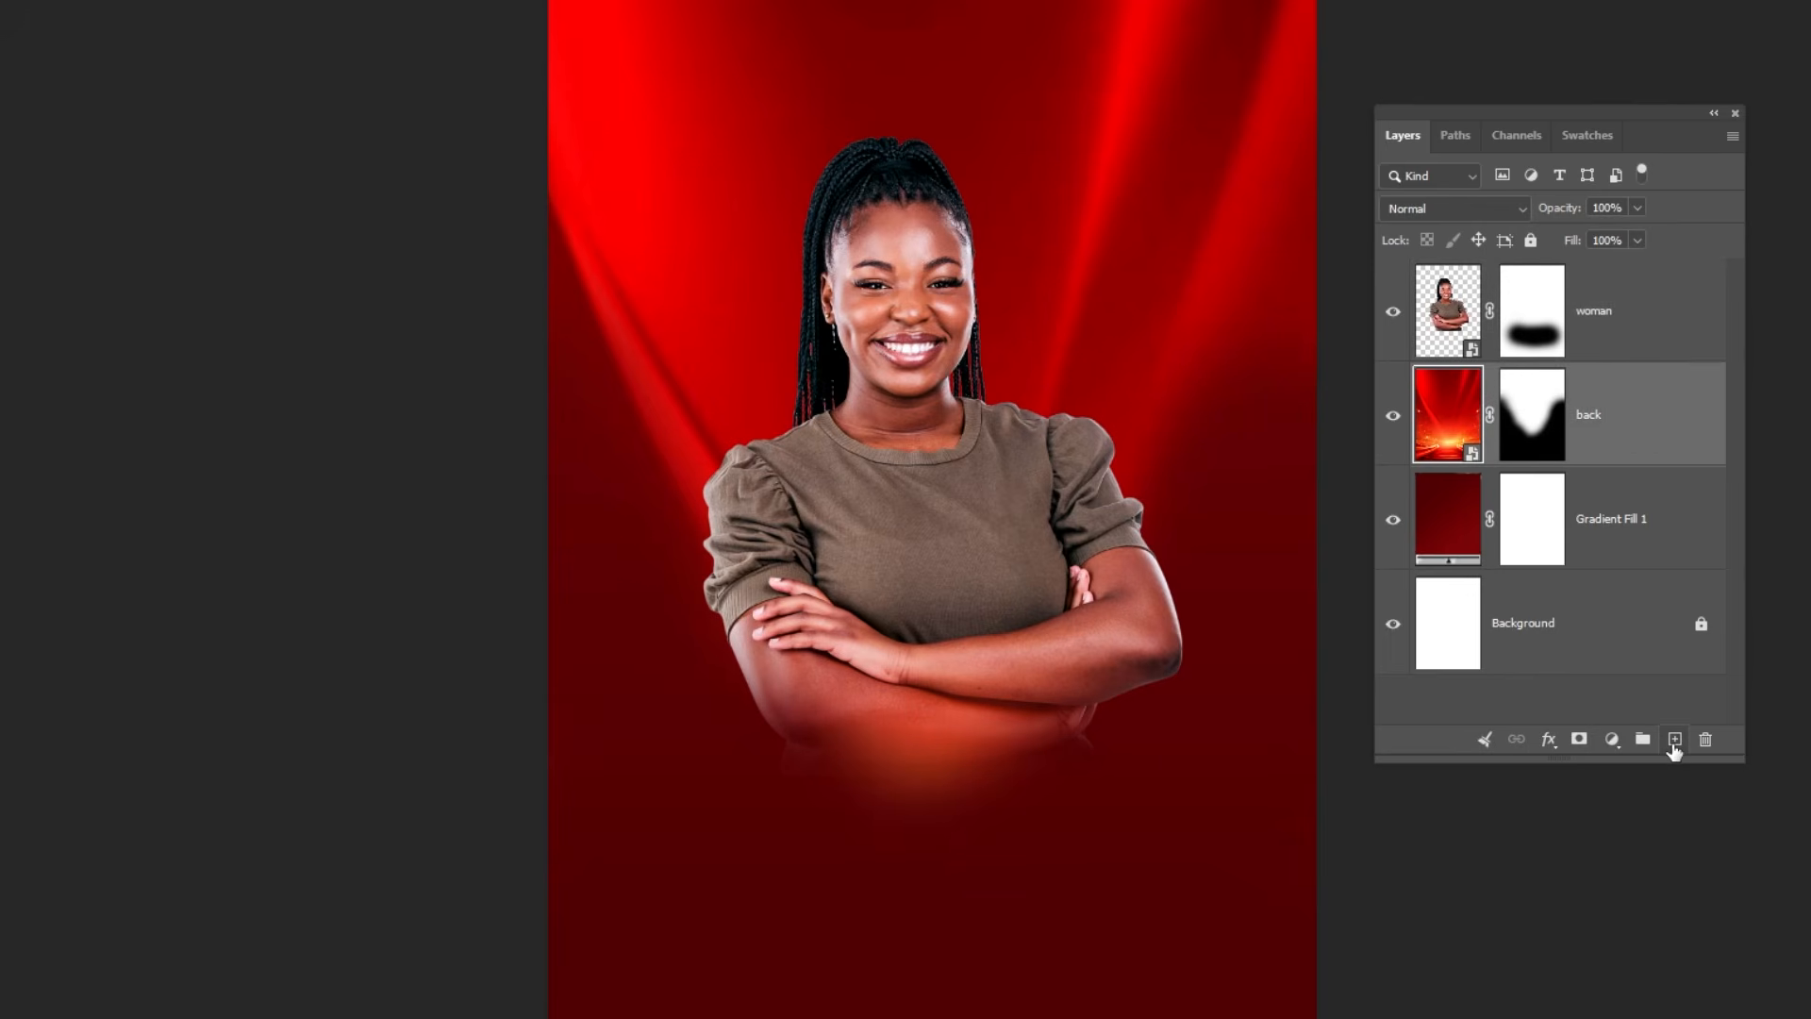
click(1674, 741)
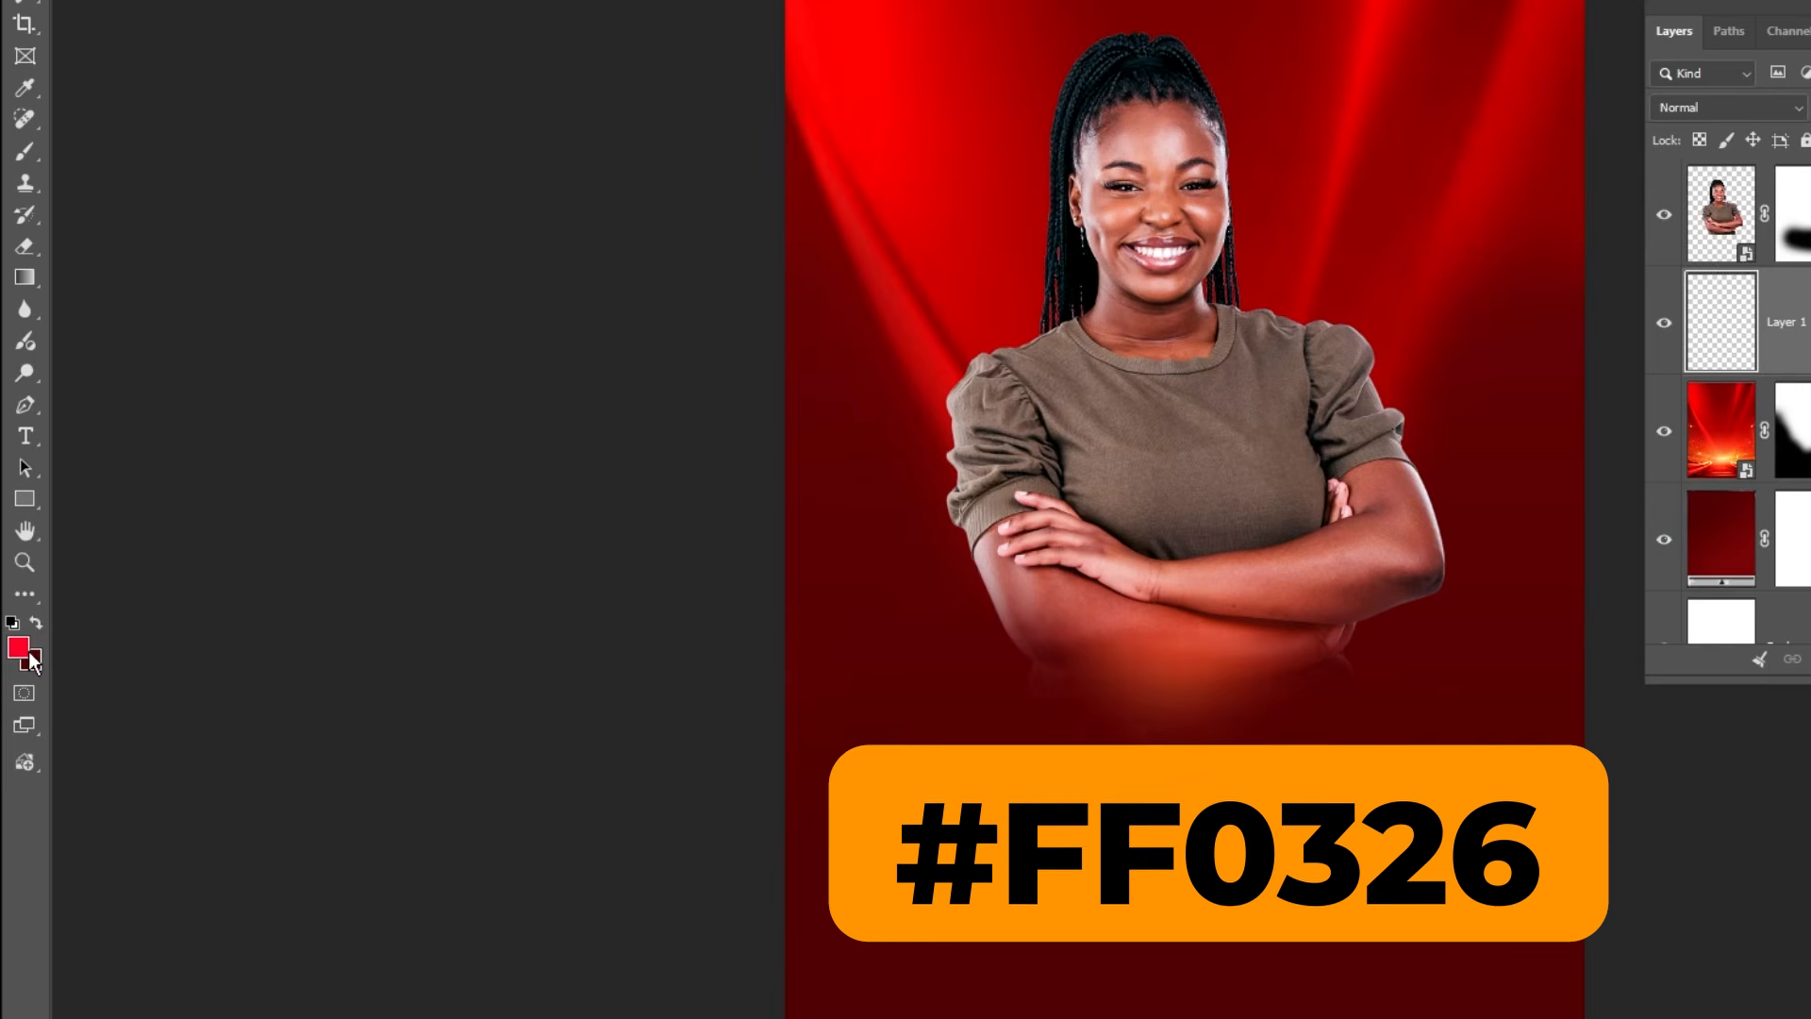
click(18, 647)
click(622, 590)
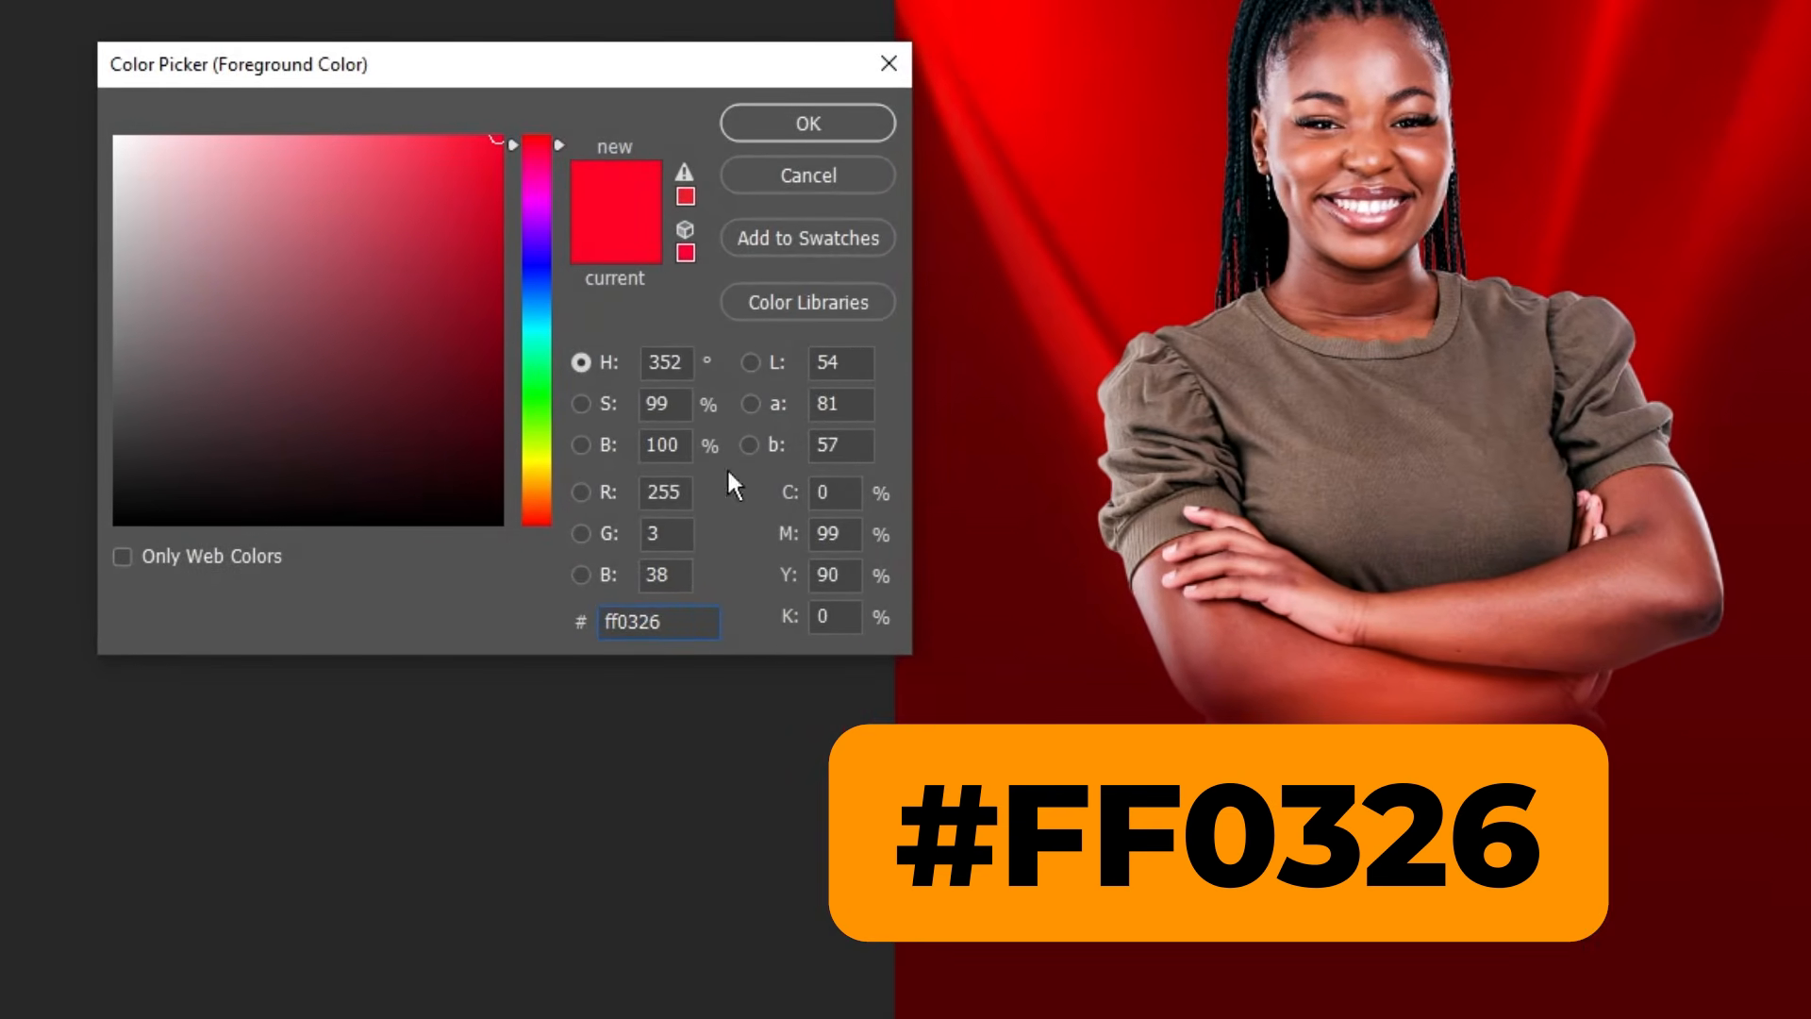
click(813, 130)
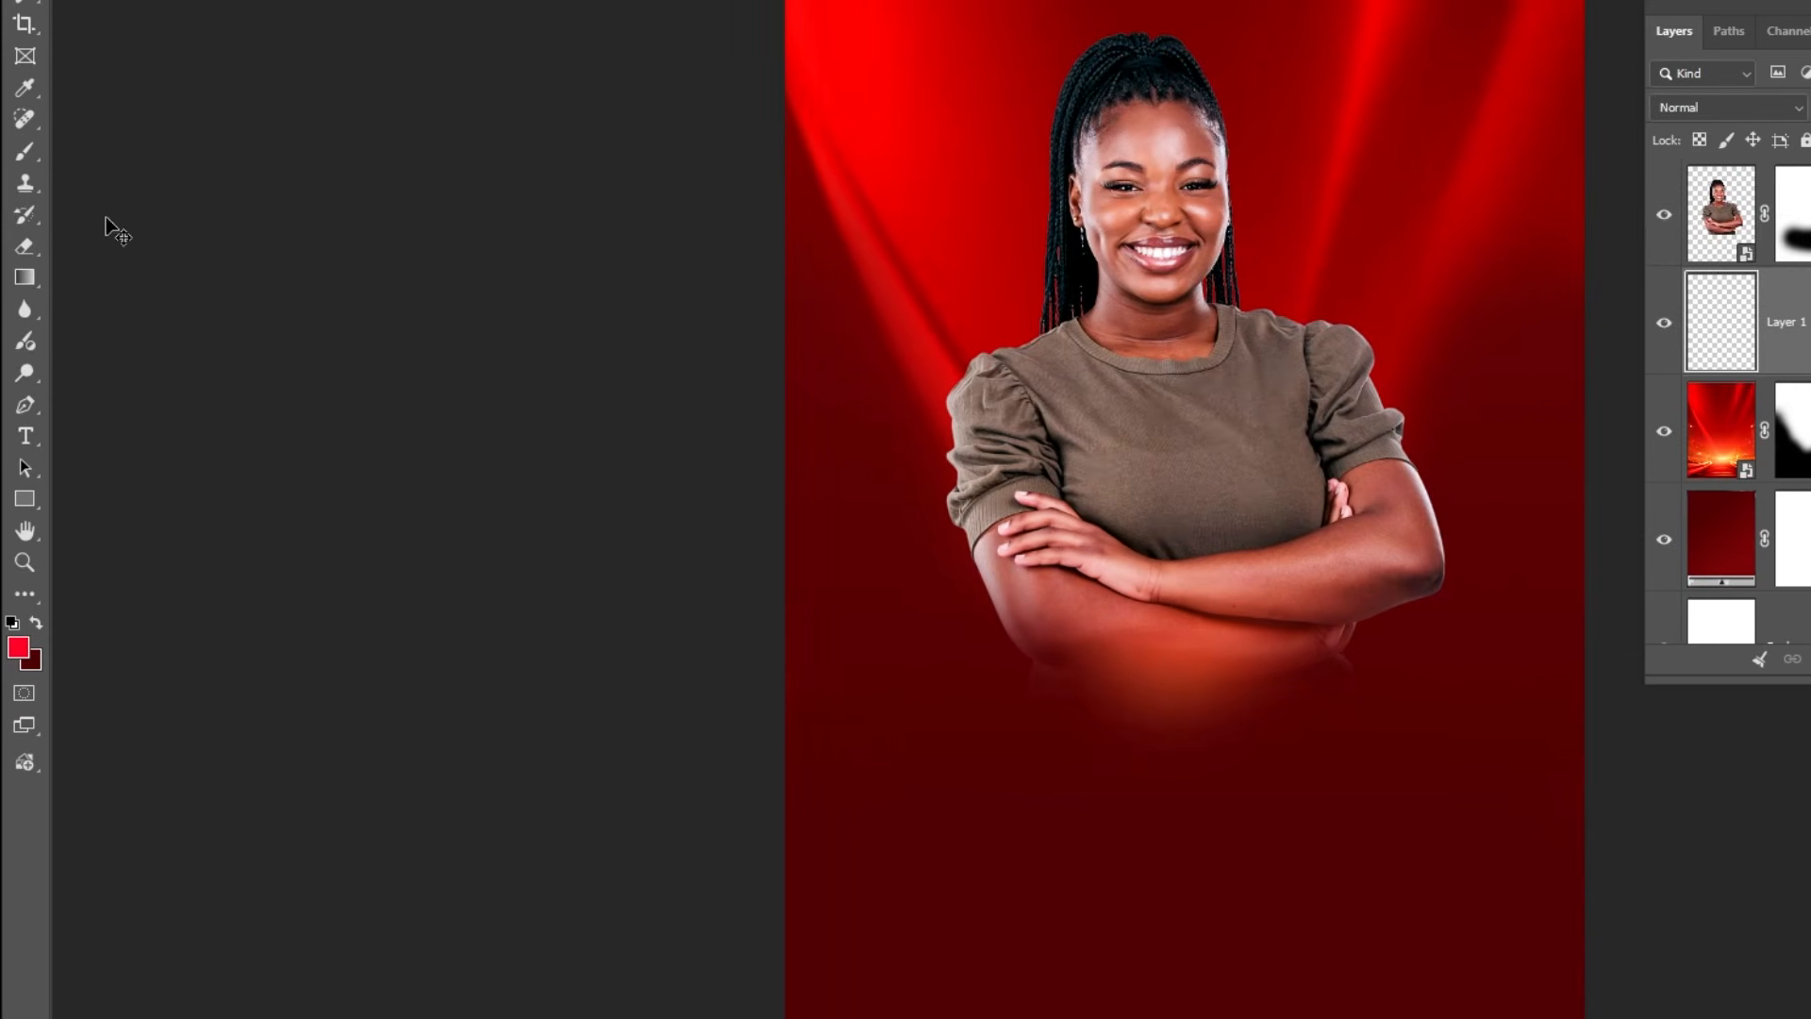
- Paint soft red glows with a 1100 px brush along the flyer's lower side edges and behind the woman, and compare the layer on and off
click(26, 153)
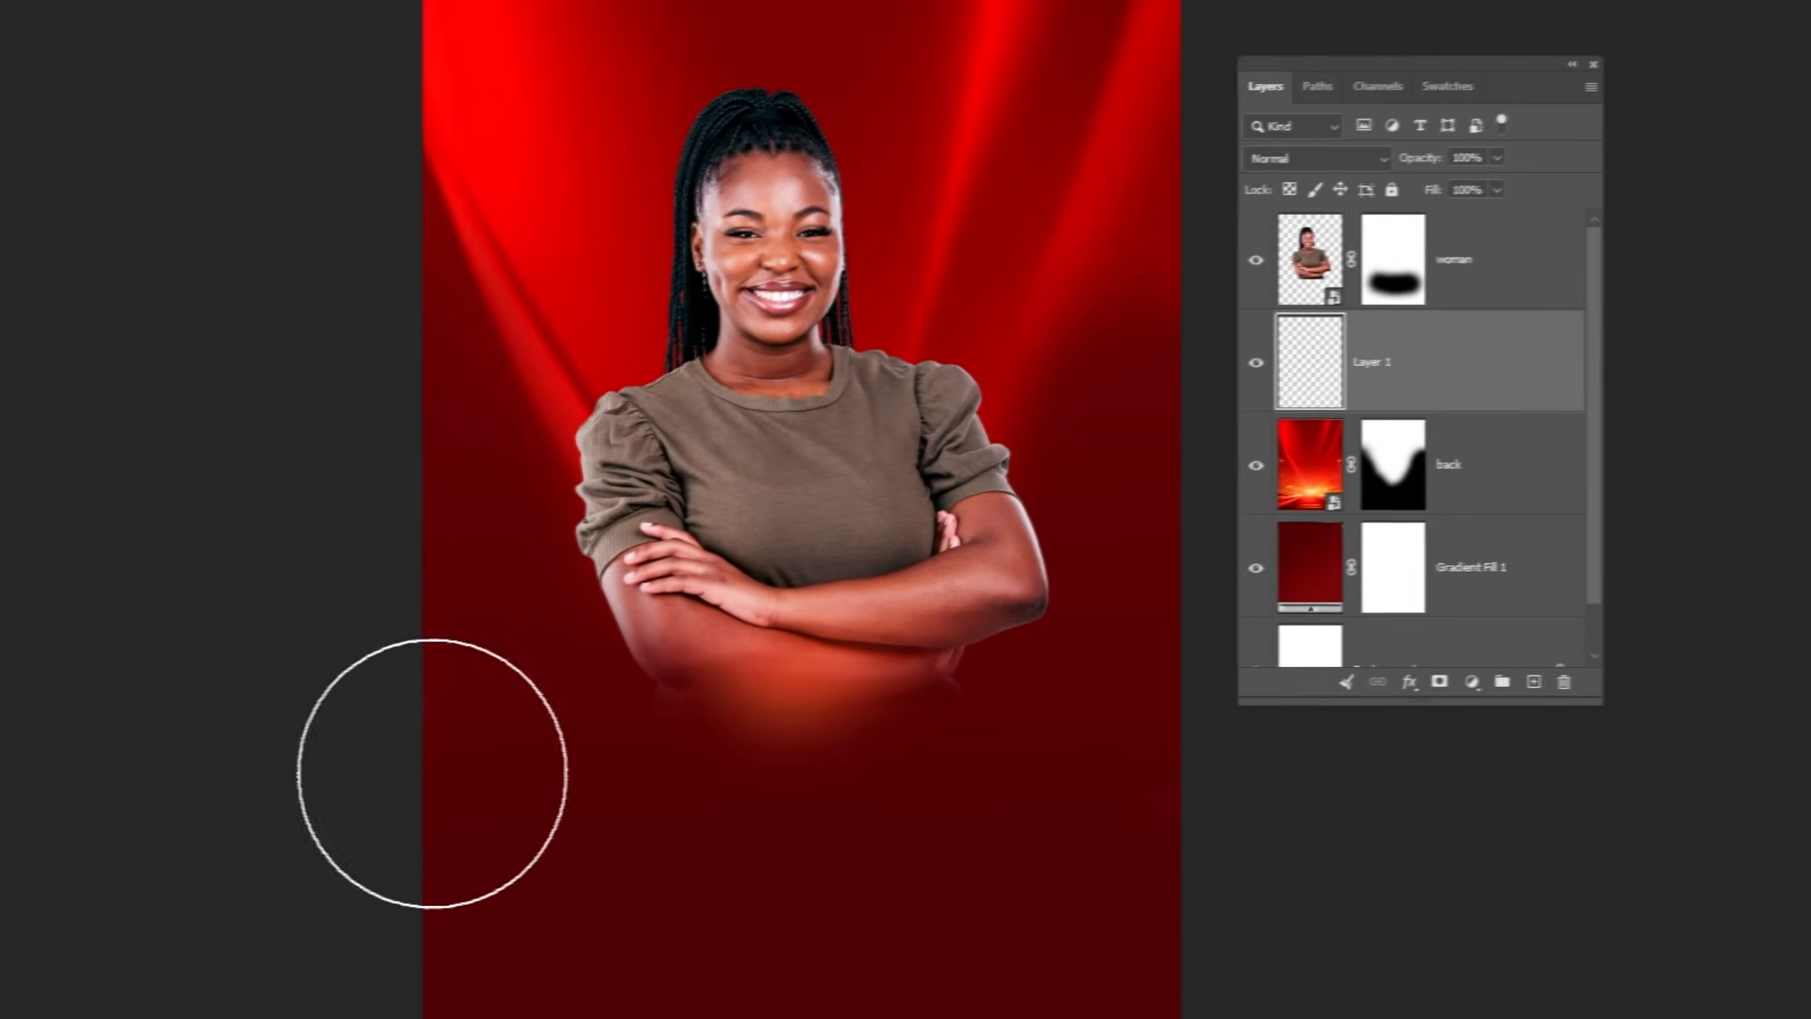
key(])
key(])
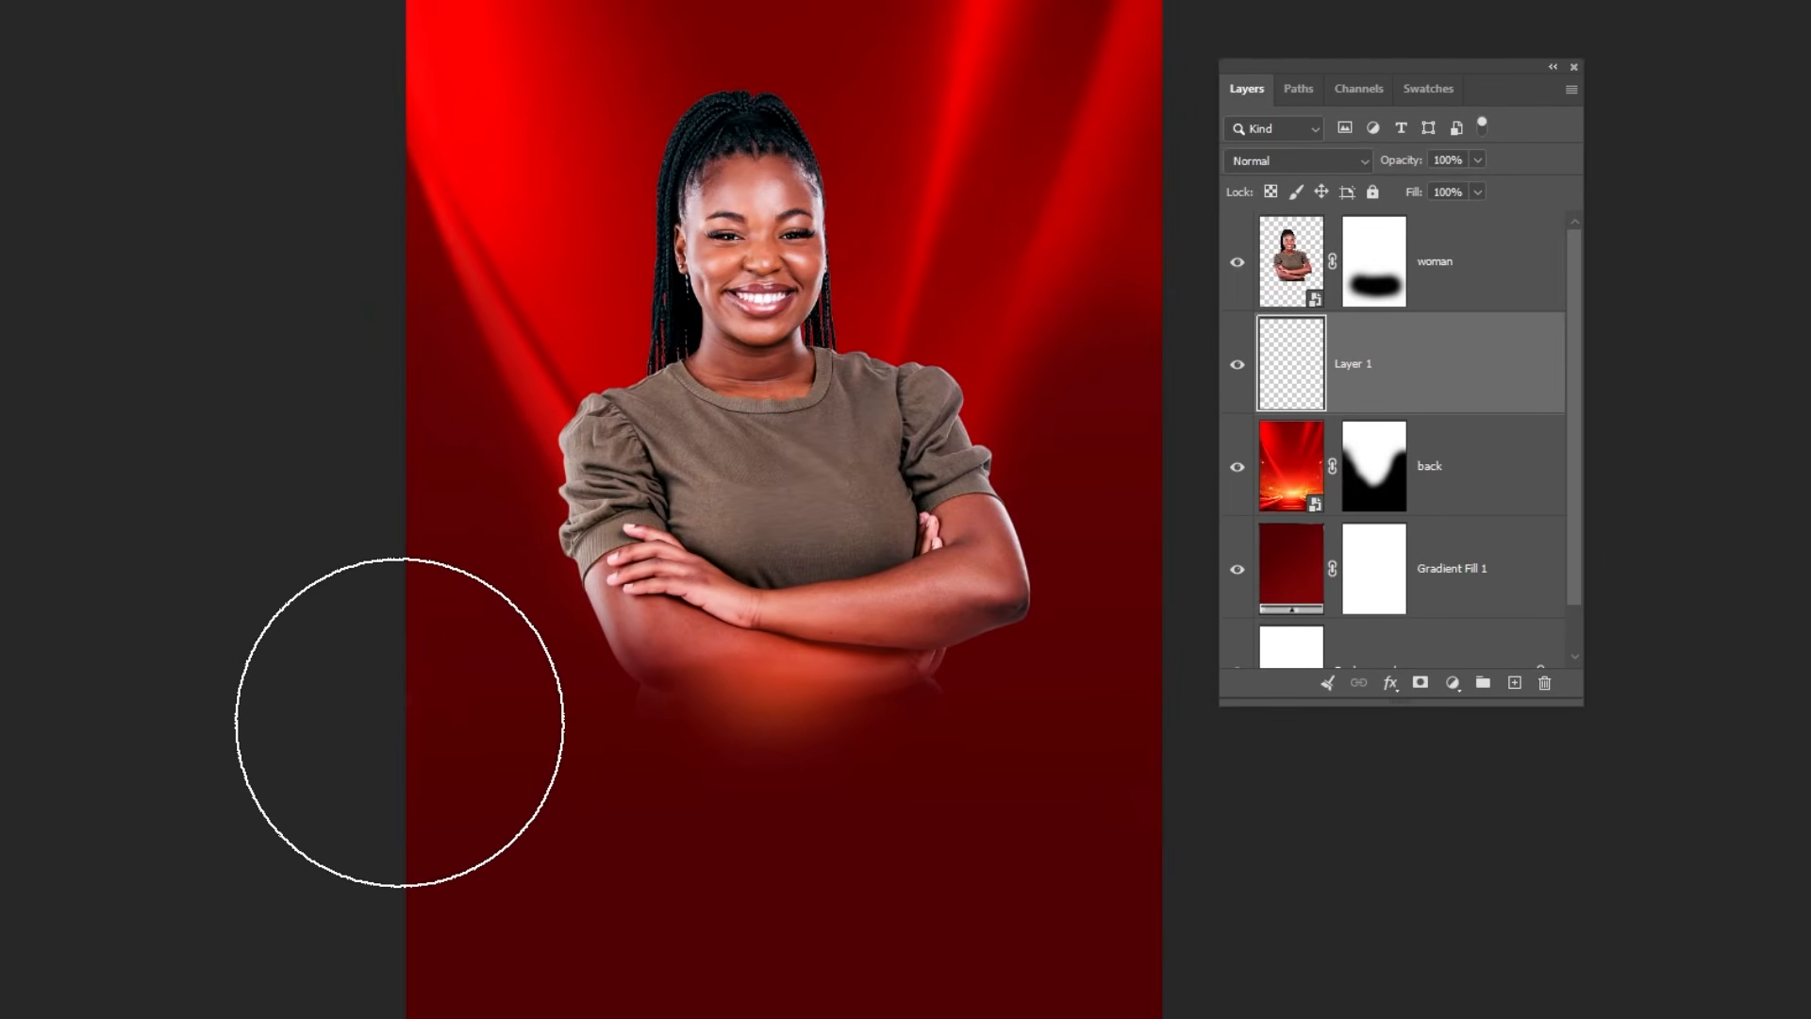
click(417, 720)
scroll(425, 720, down, 1)
click(420, 867)
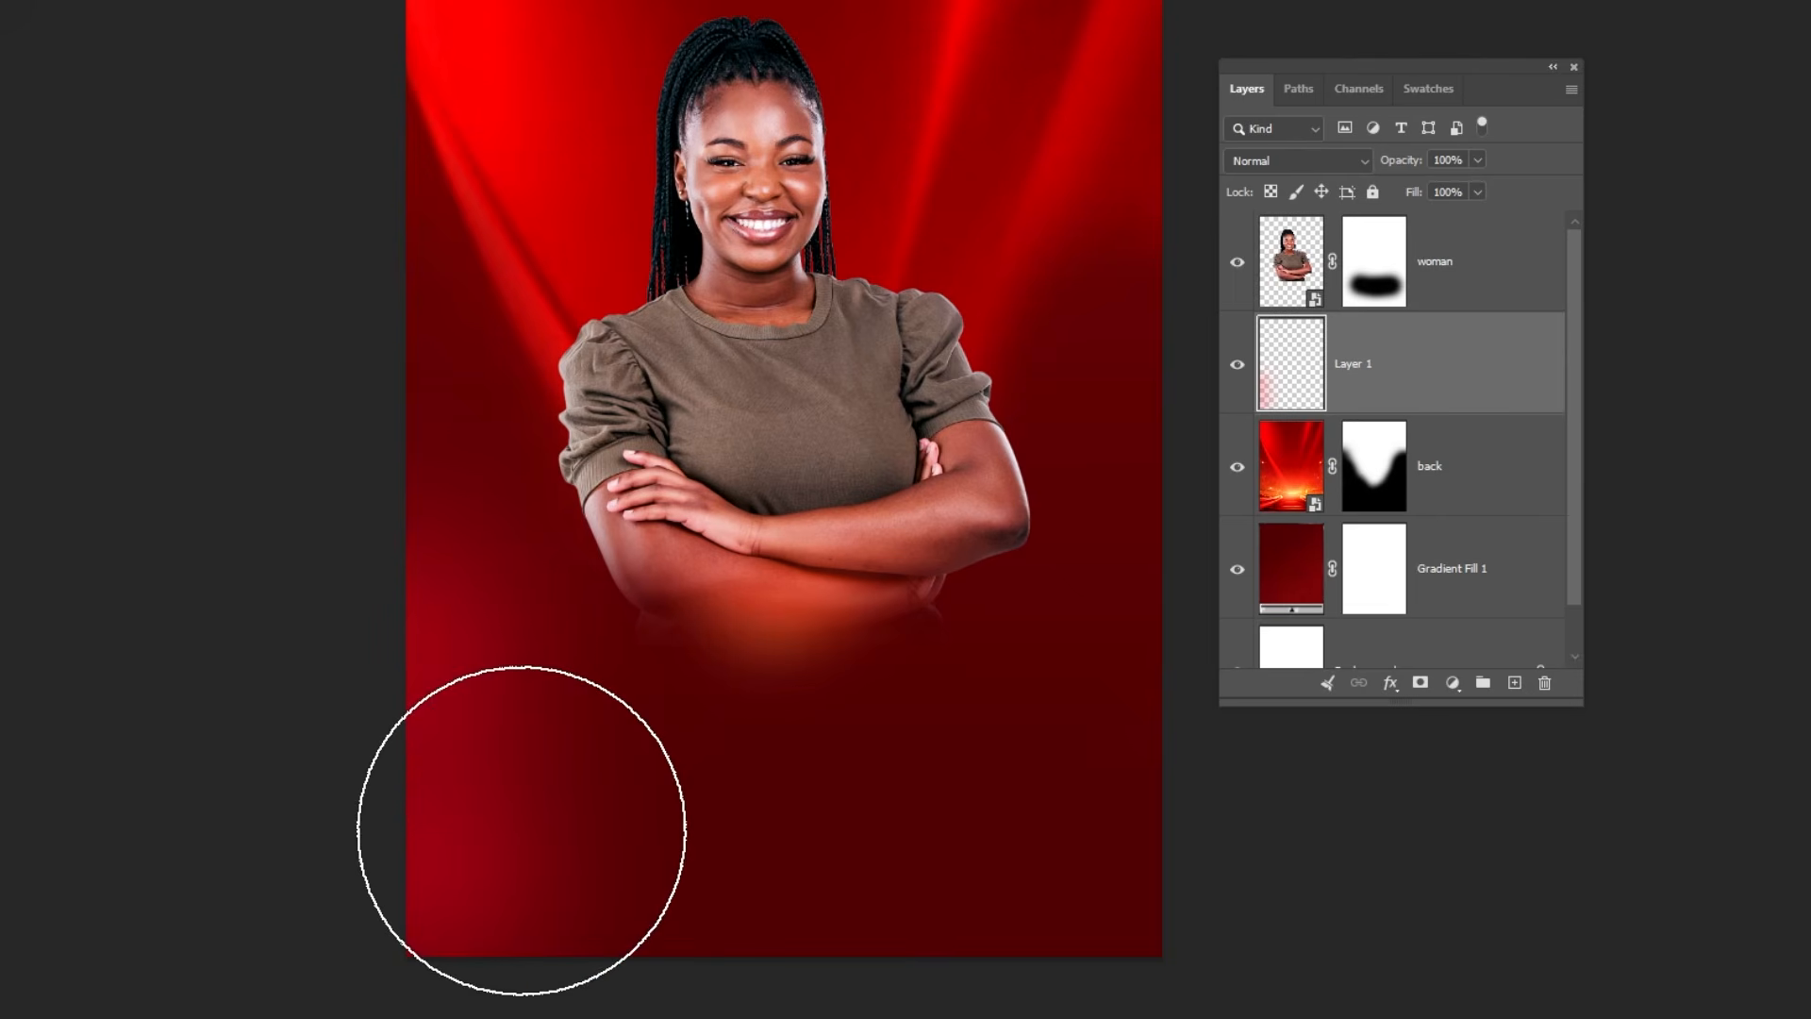
click(1151, 902)
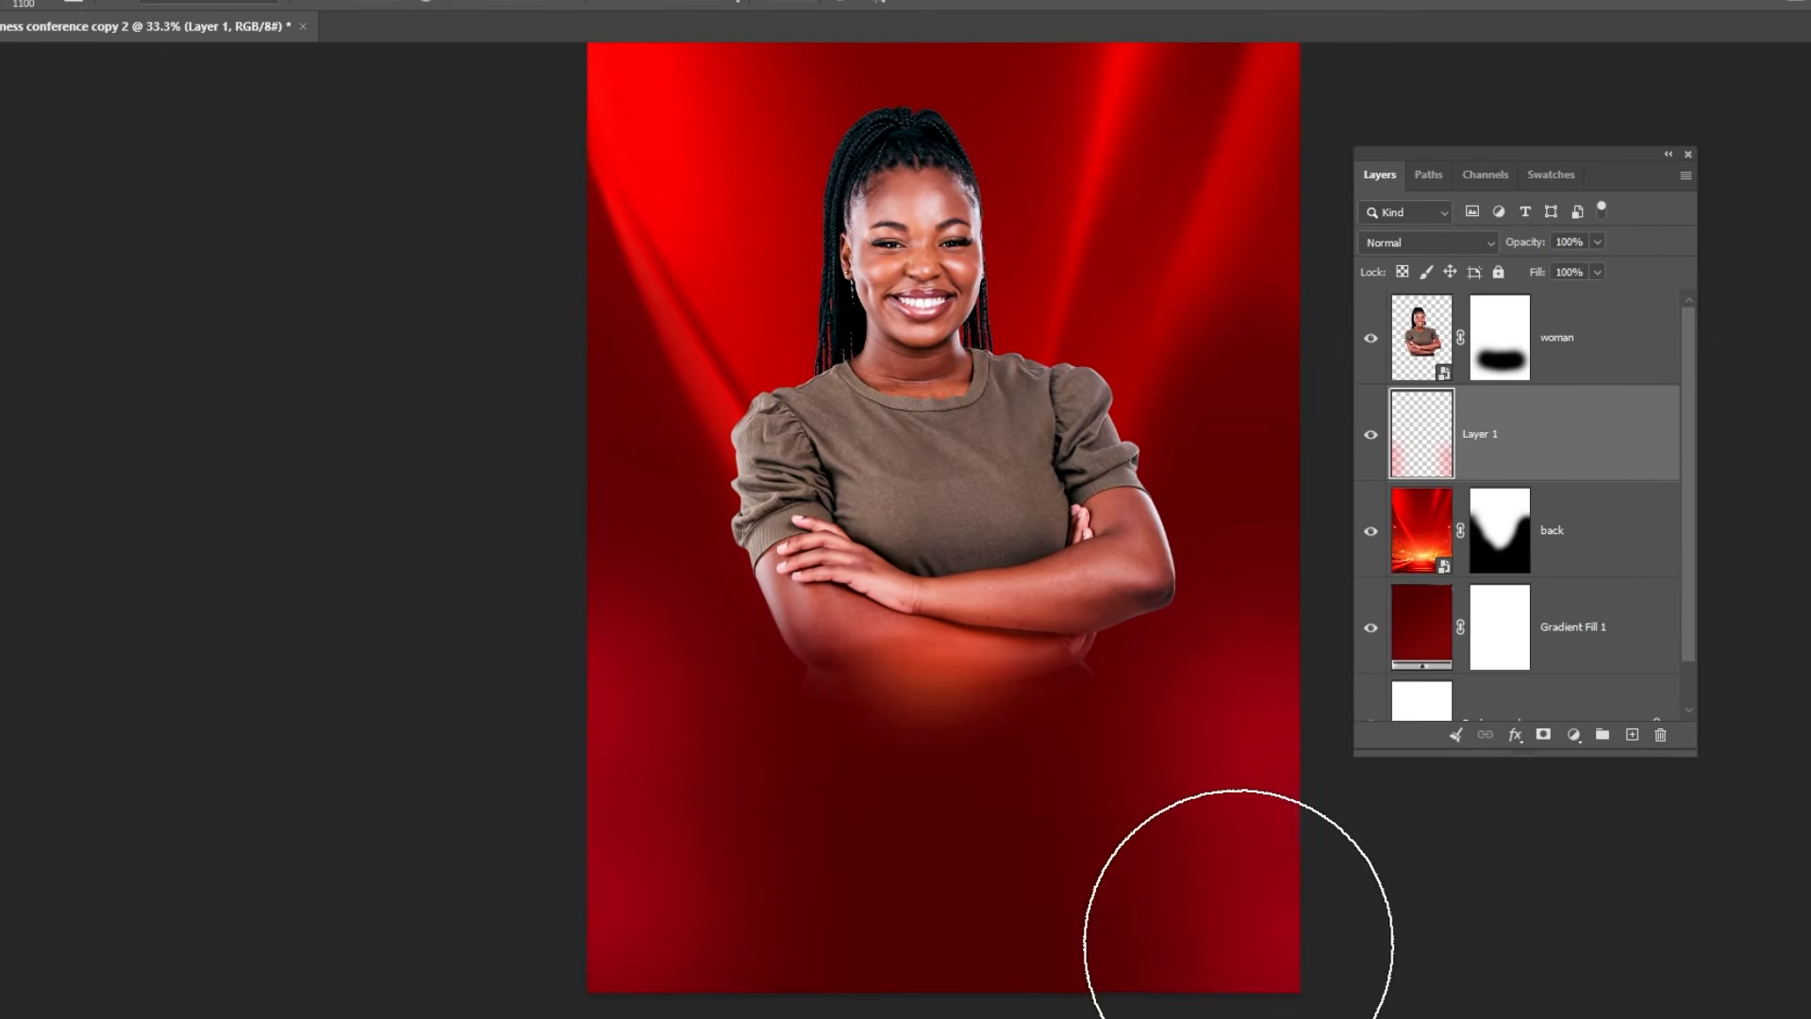
click(938, 330)
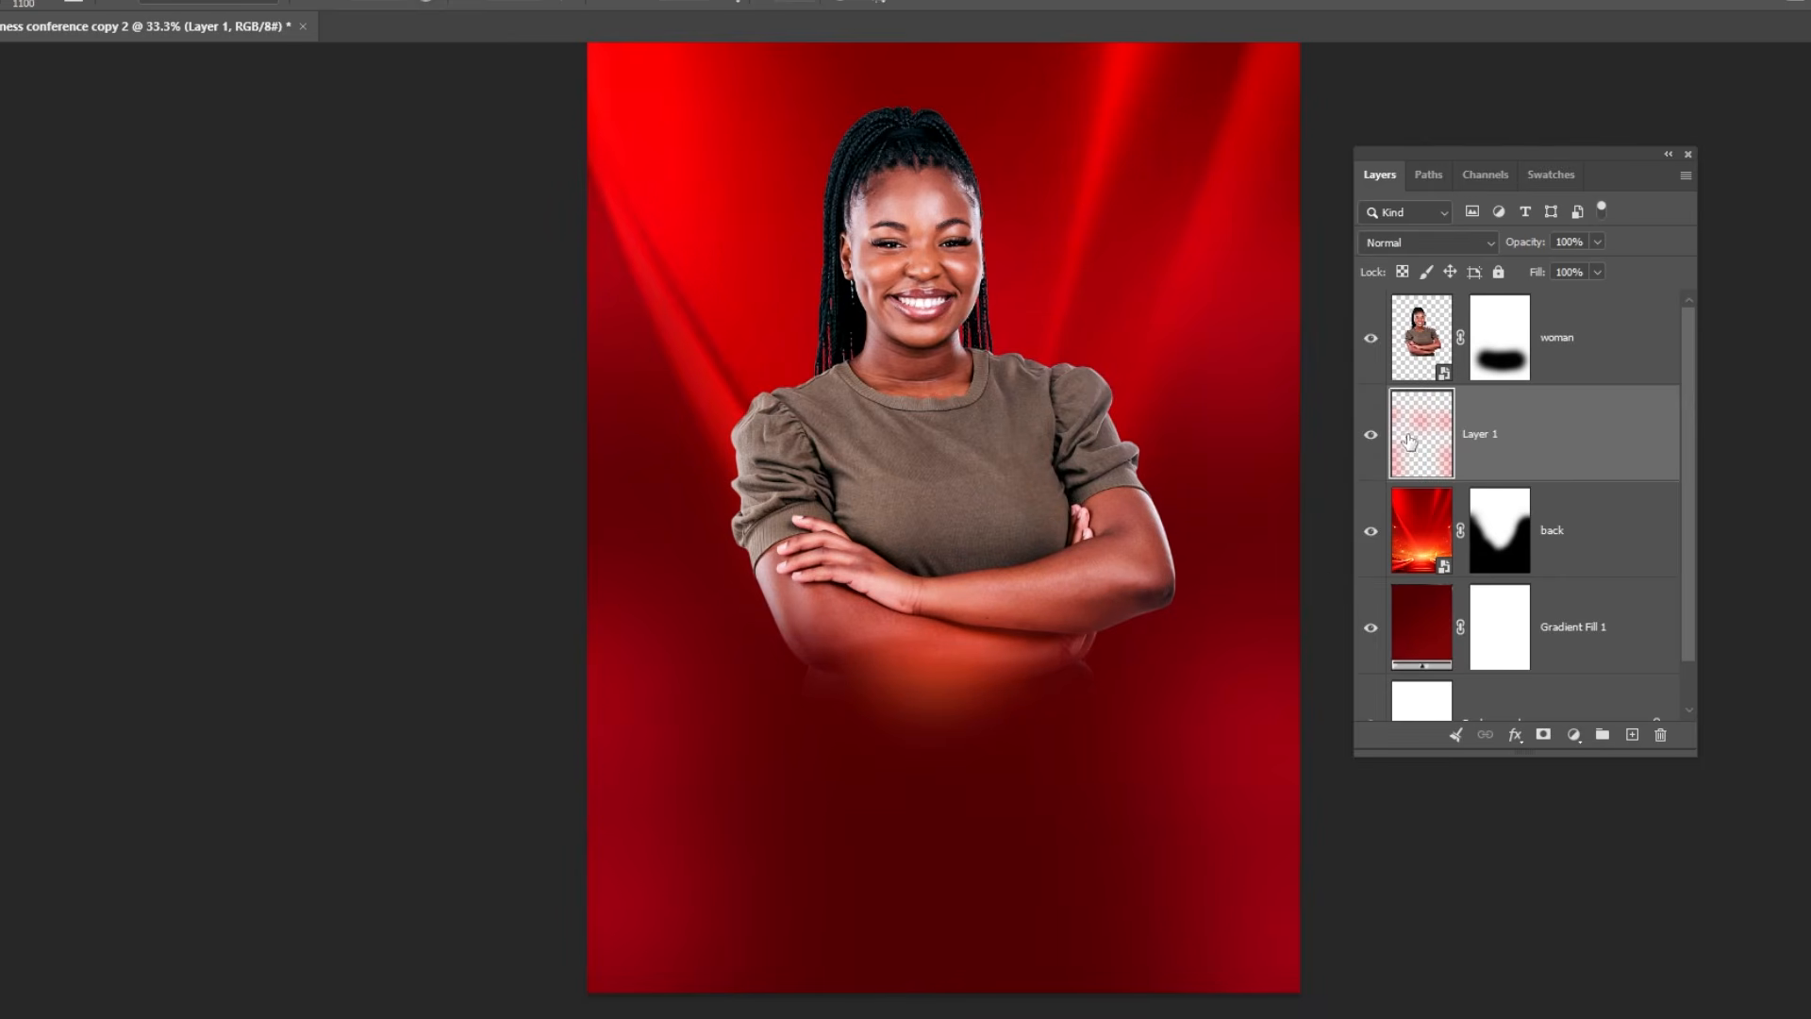
click(1370, 436)
click(1371, 437)
- Prepare the Type tool above the woman layer with the text colour set to white
click(1594, 347)
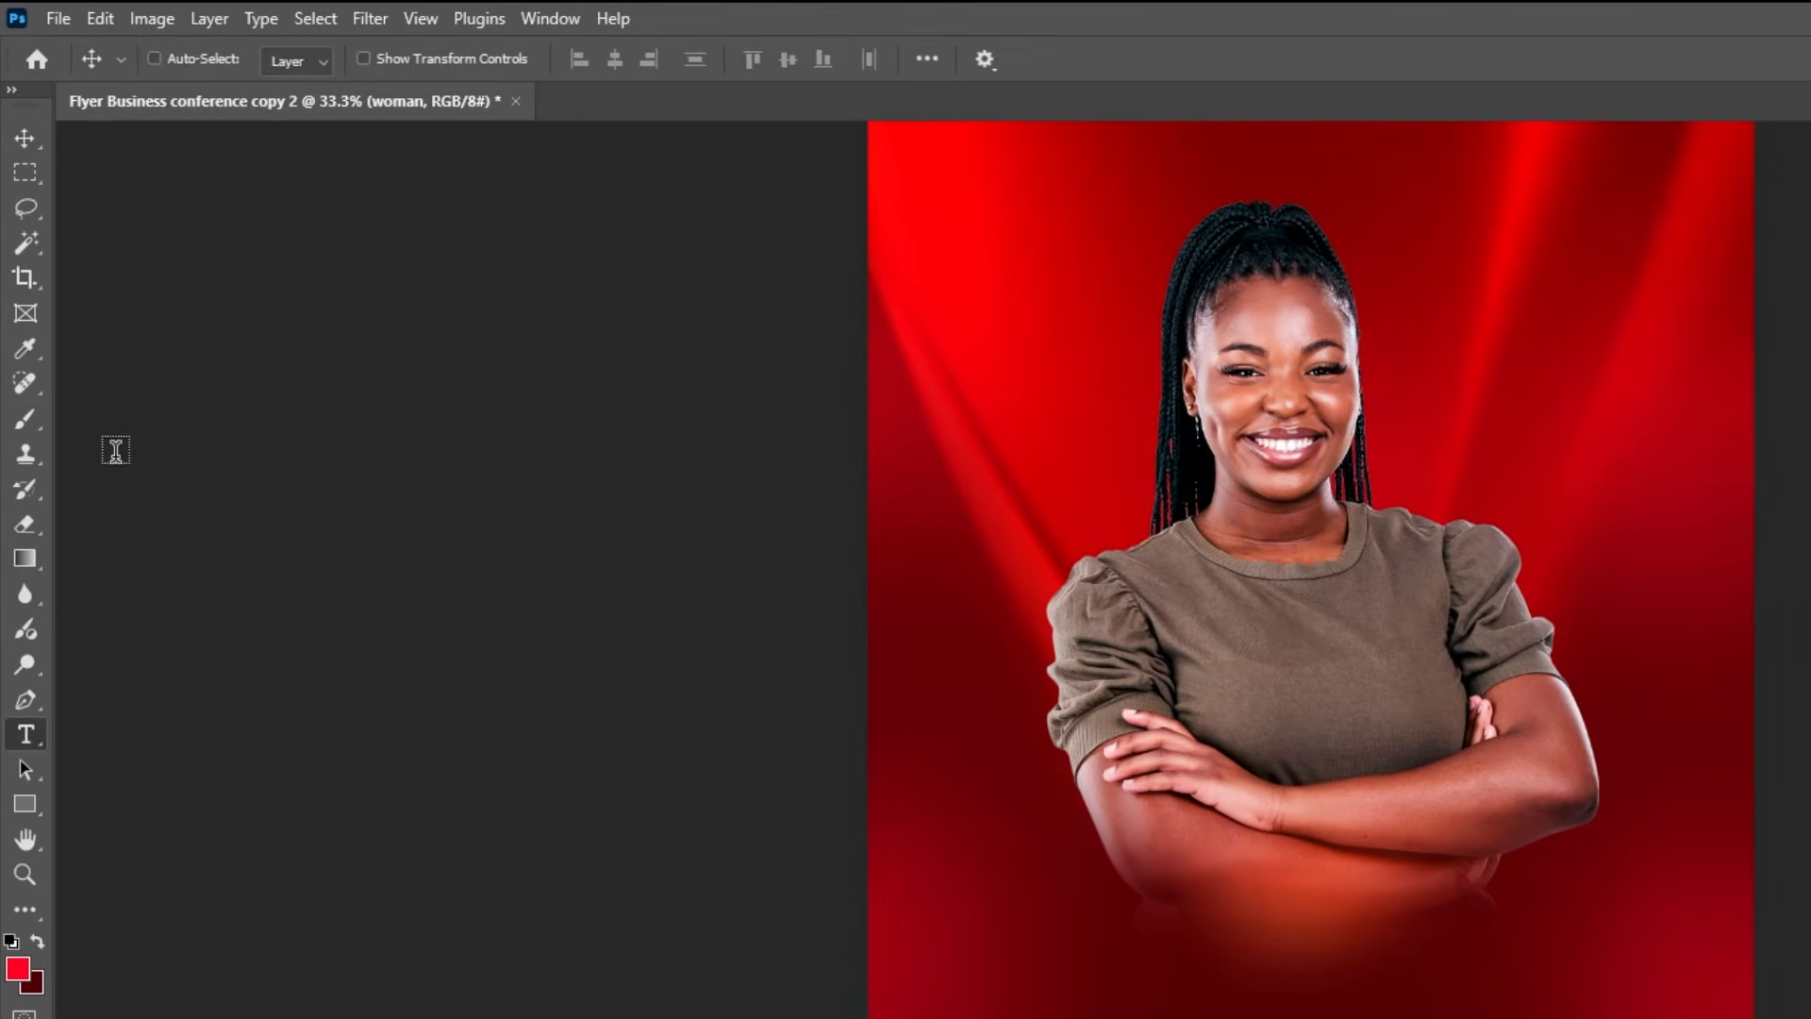
key(t)
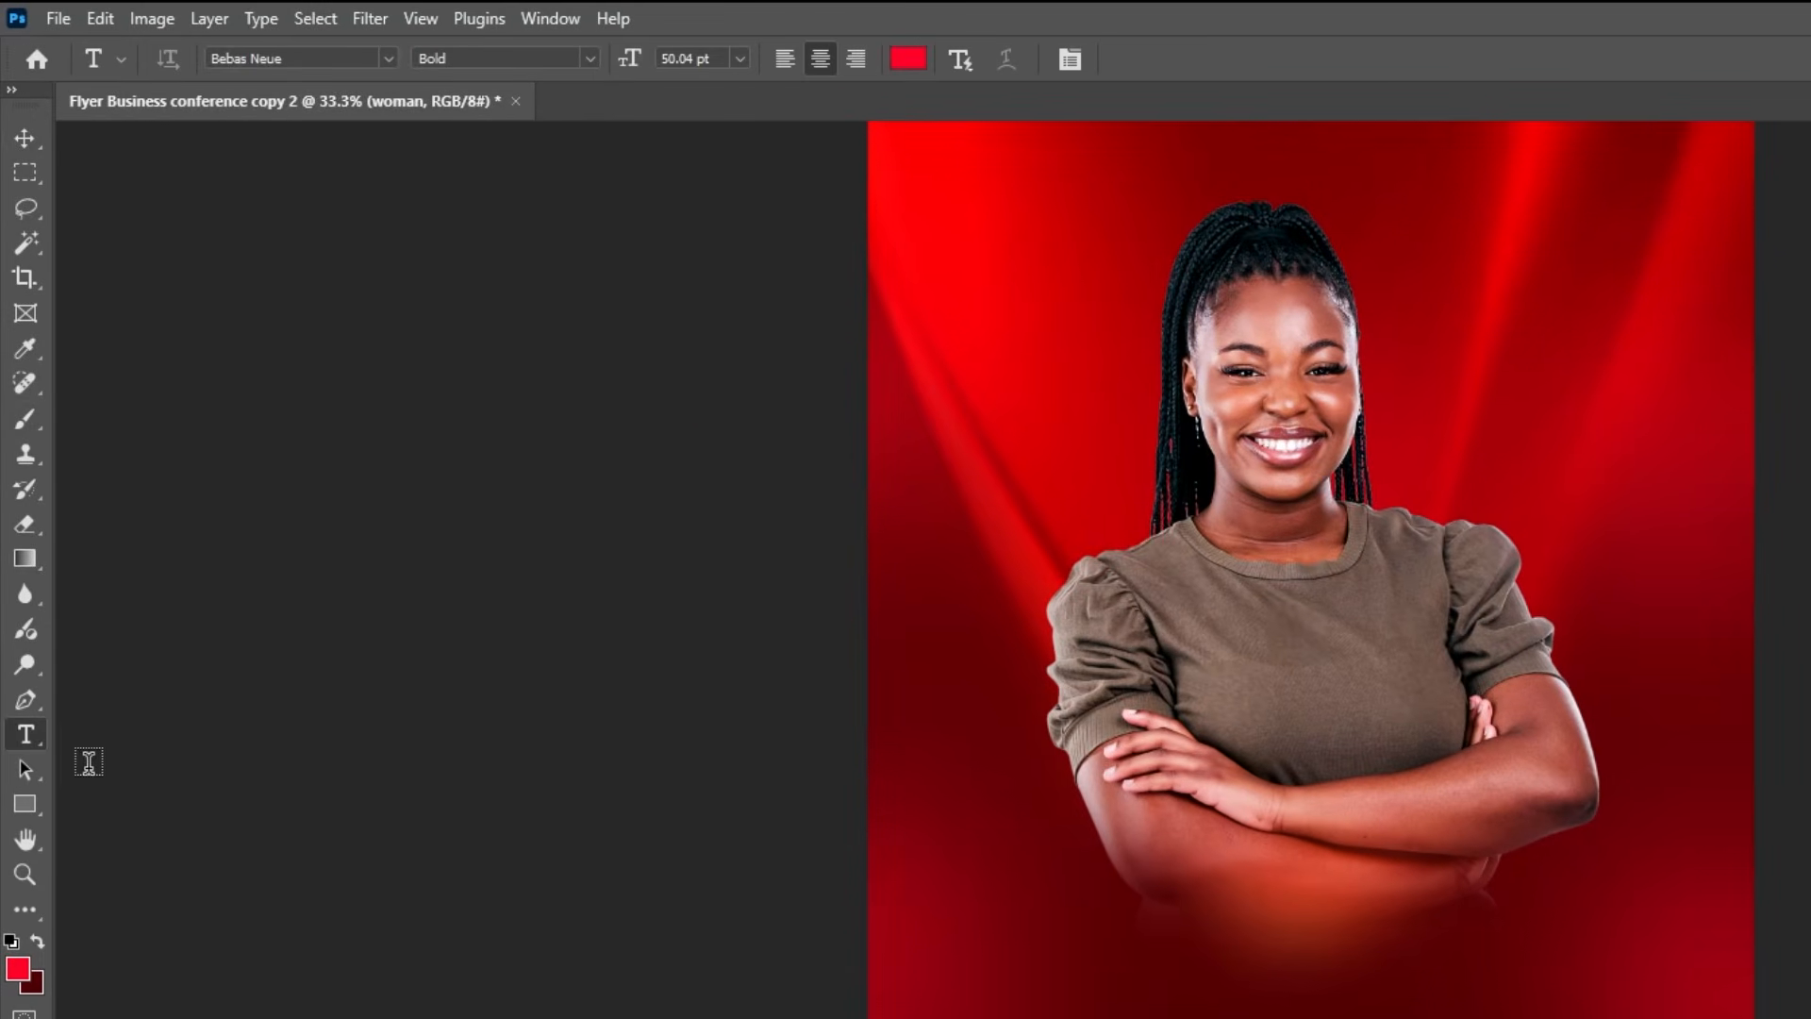
click(1070, 59)
click(494, 784)
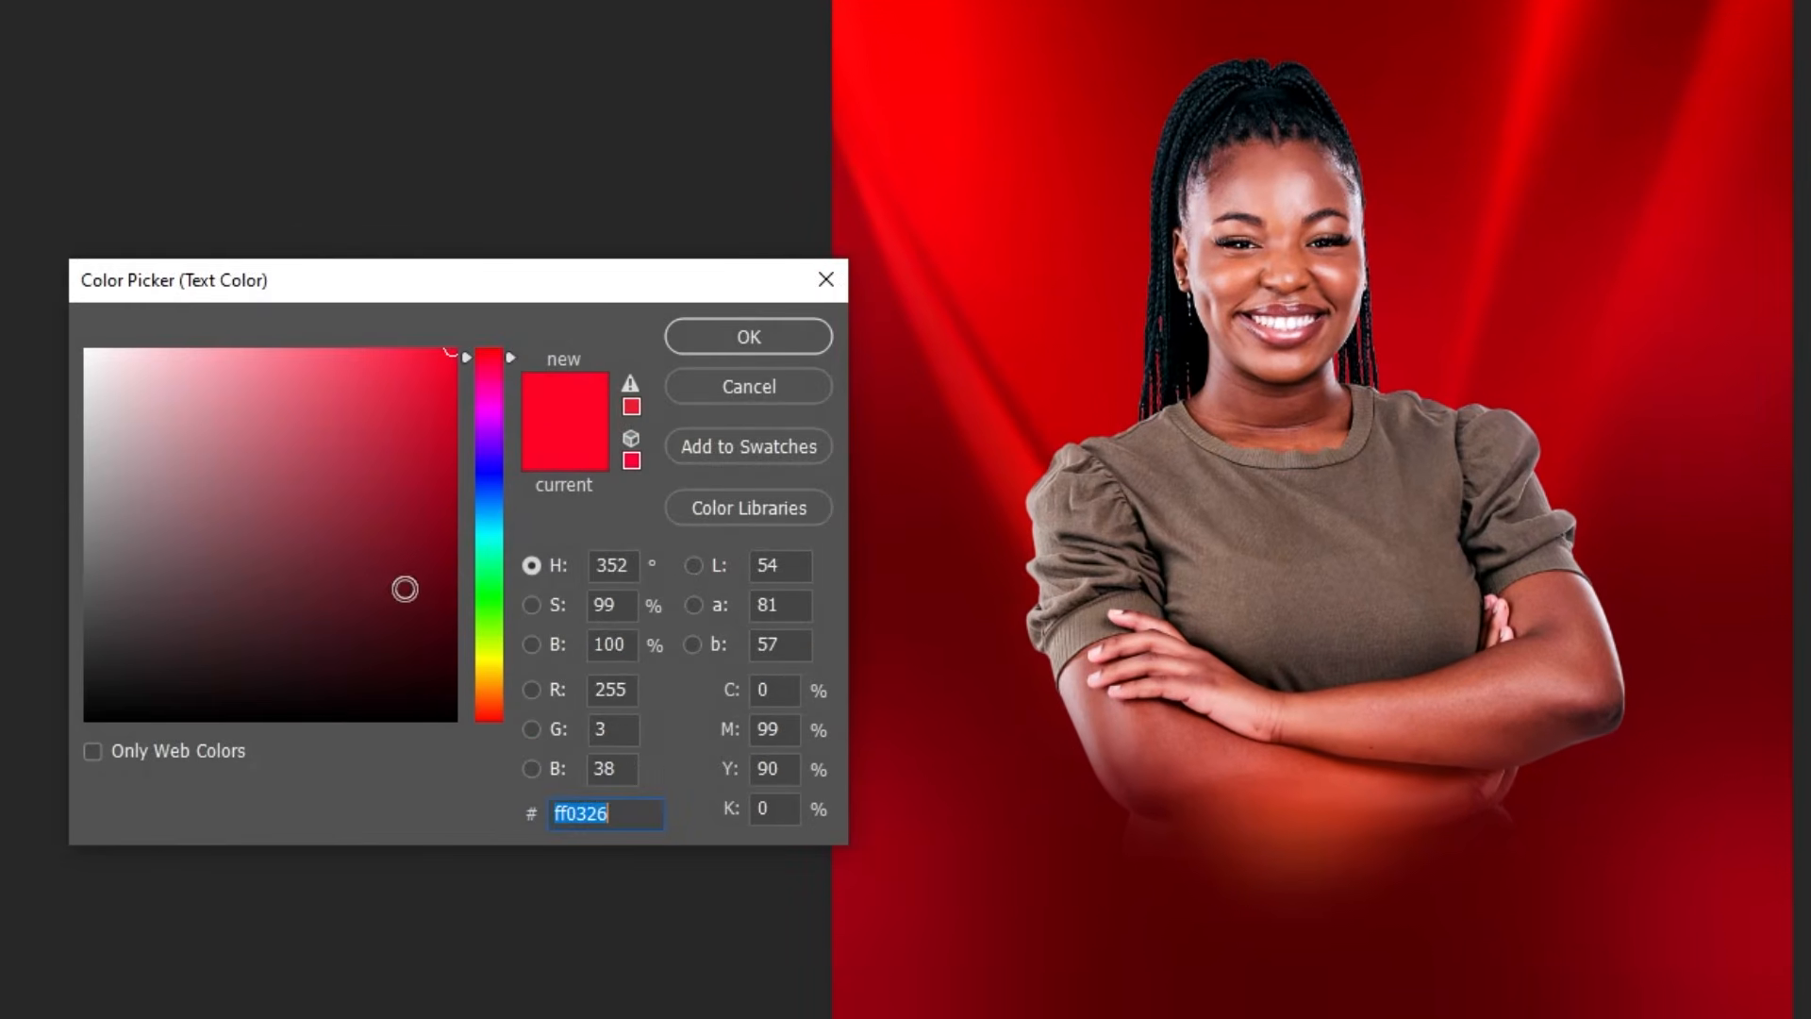
click(735, 345)
drag(301, 483, 477, 522)
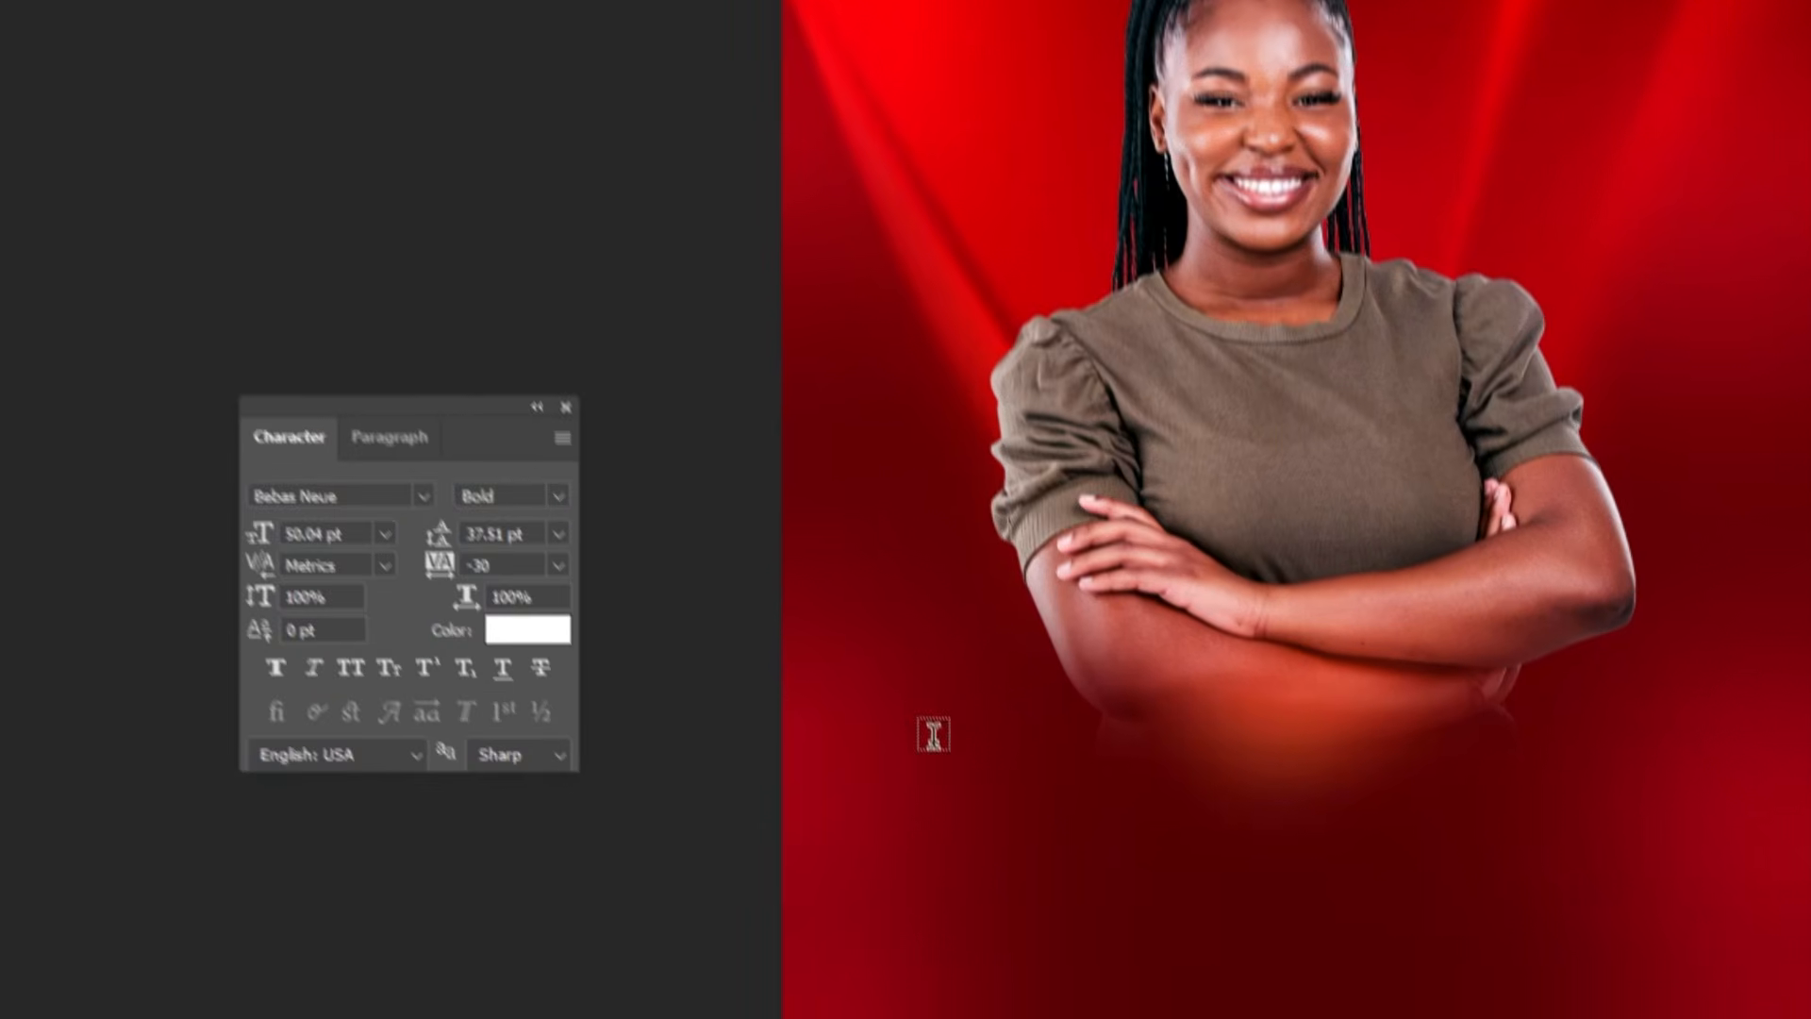
- Add the centred two-line title "BUSINESS CONFERENCE" in Bebas Neue Bold below the woman's folded arms
click(1138, 911)
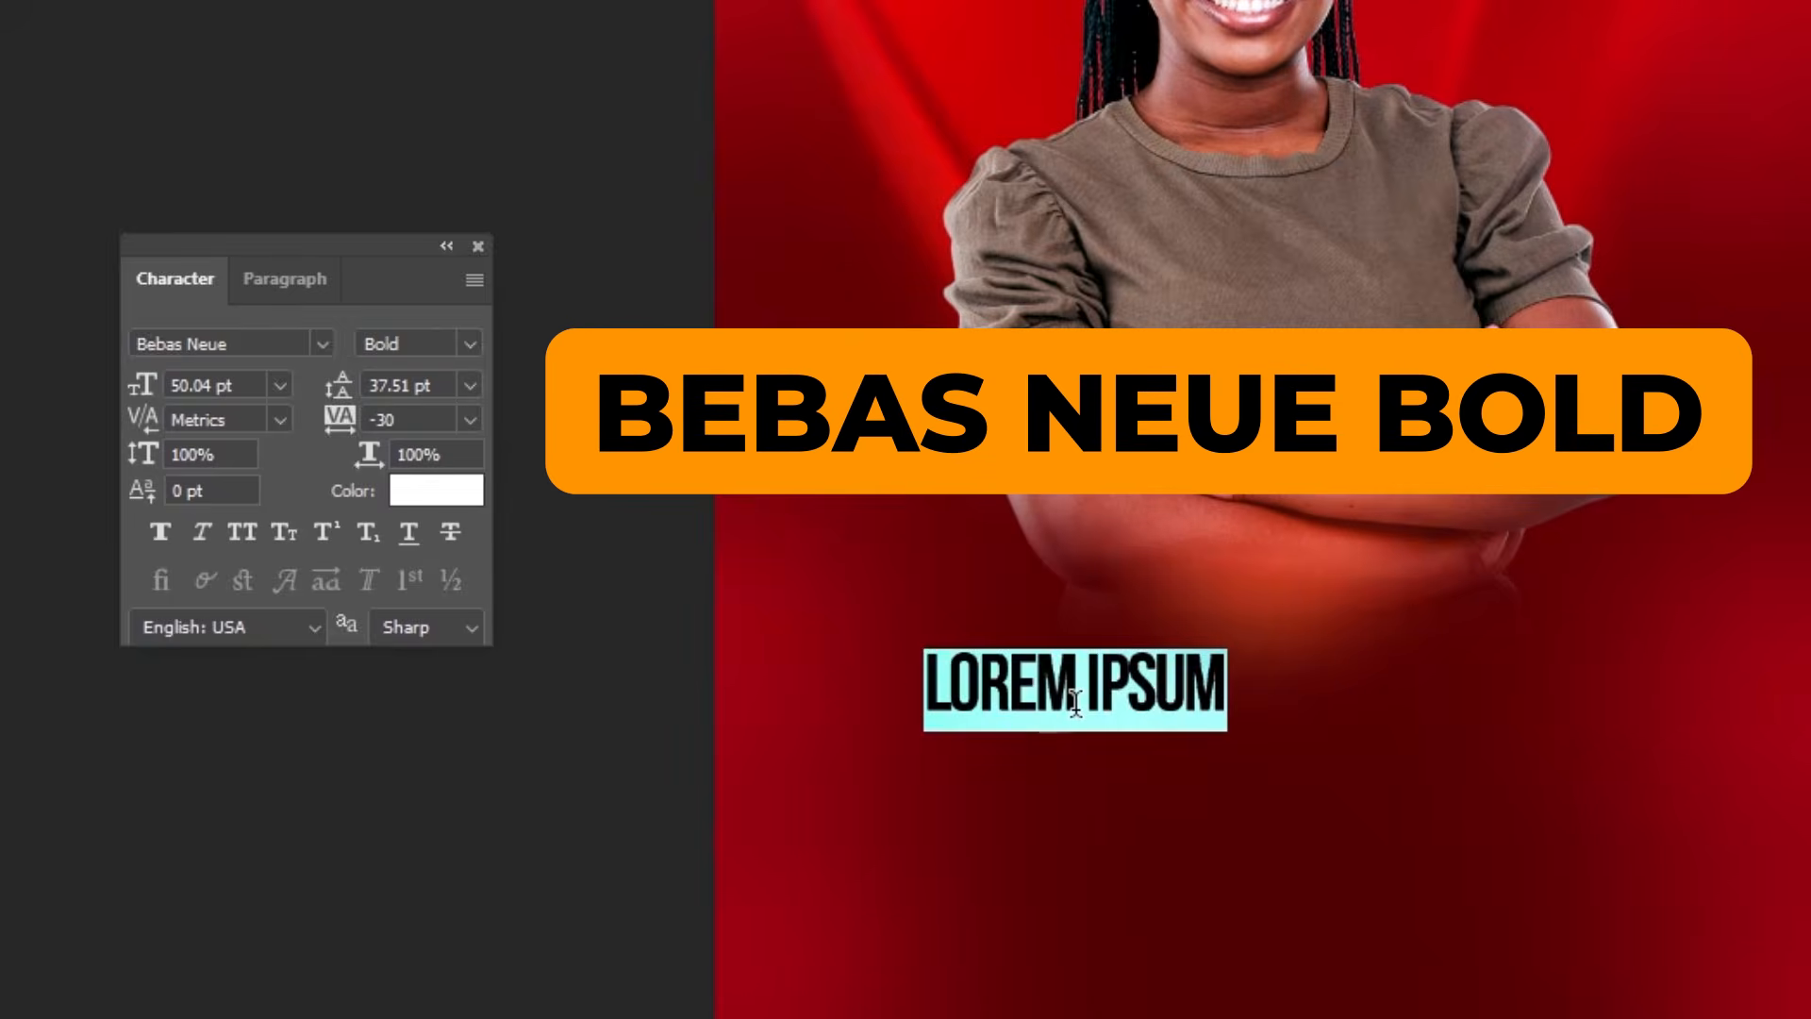
text(BUS)
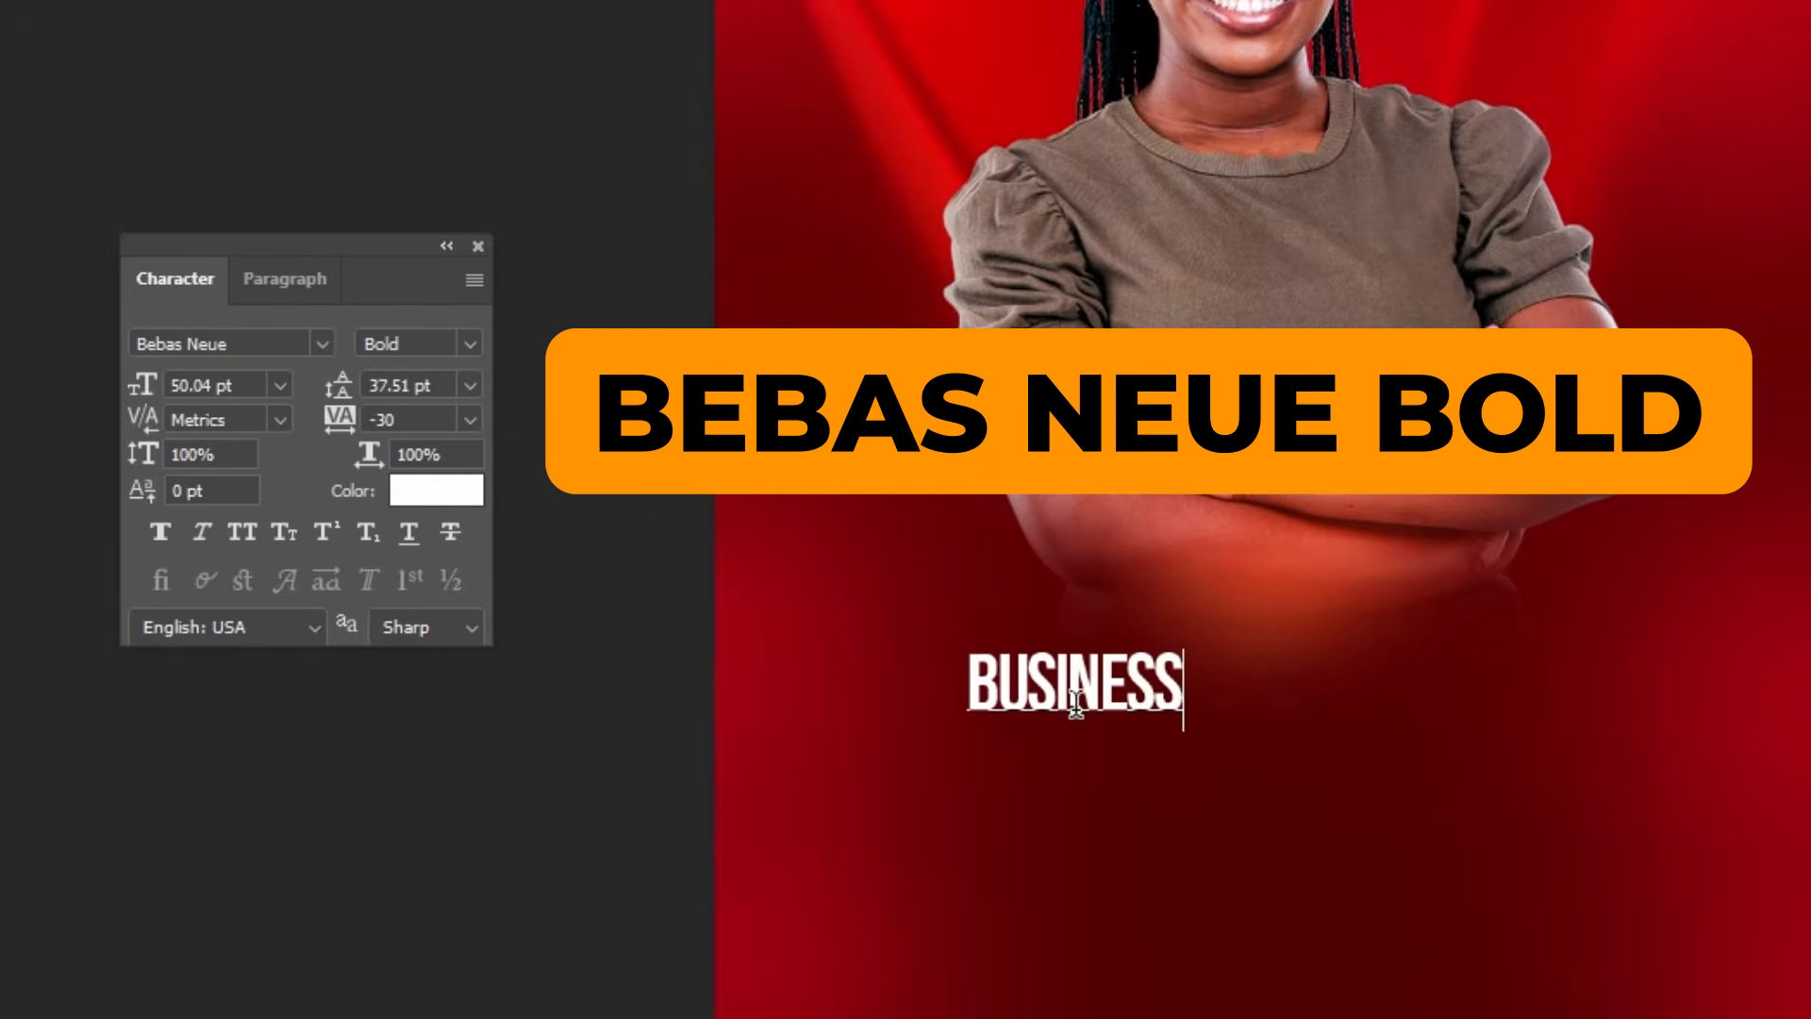
text(INESS)
key(Return)
text(CONFERENCE)
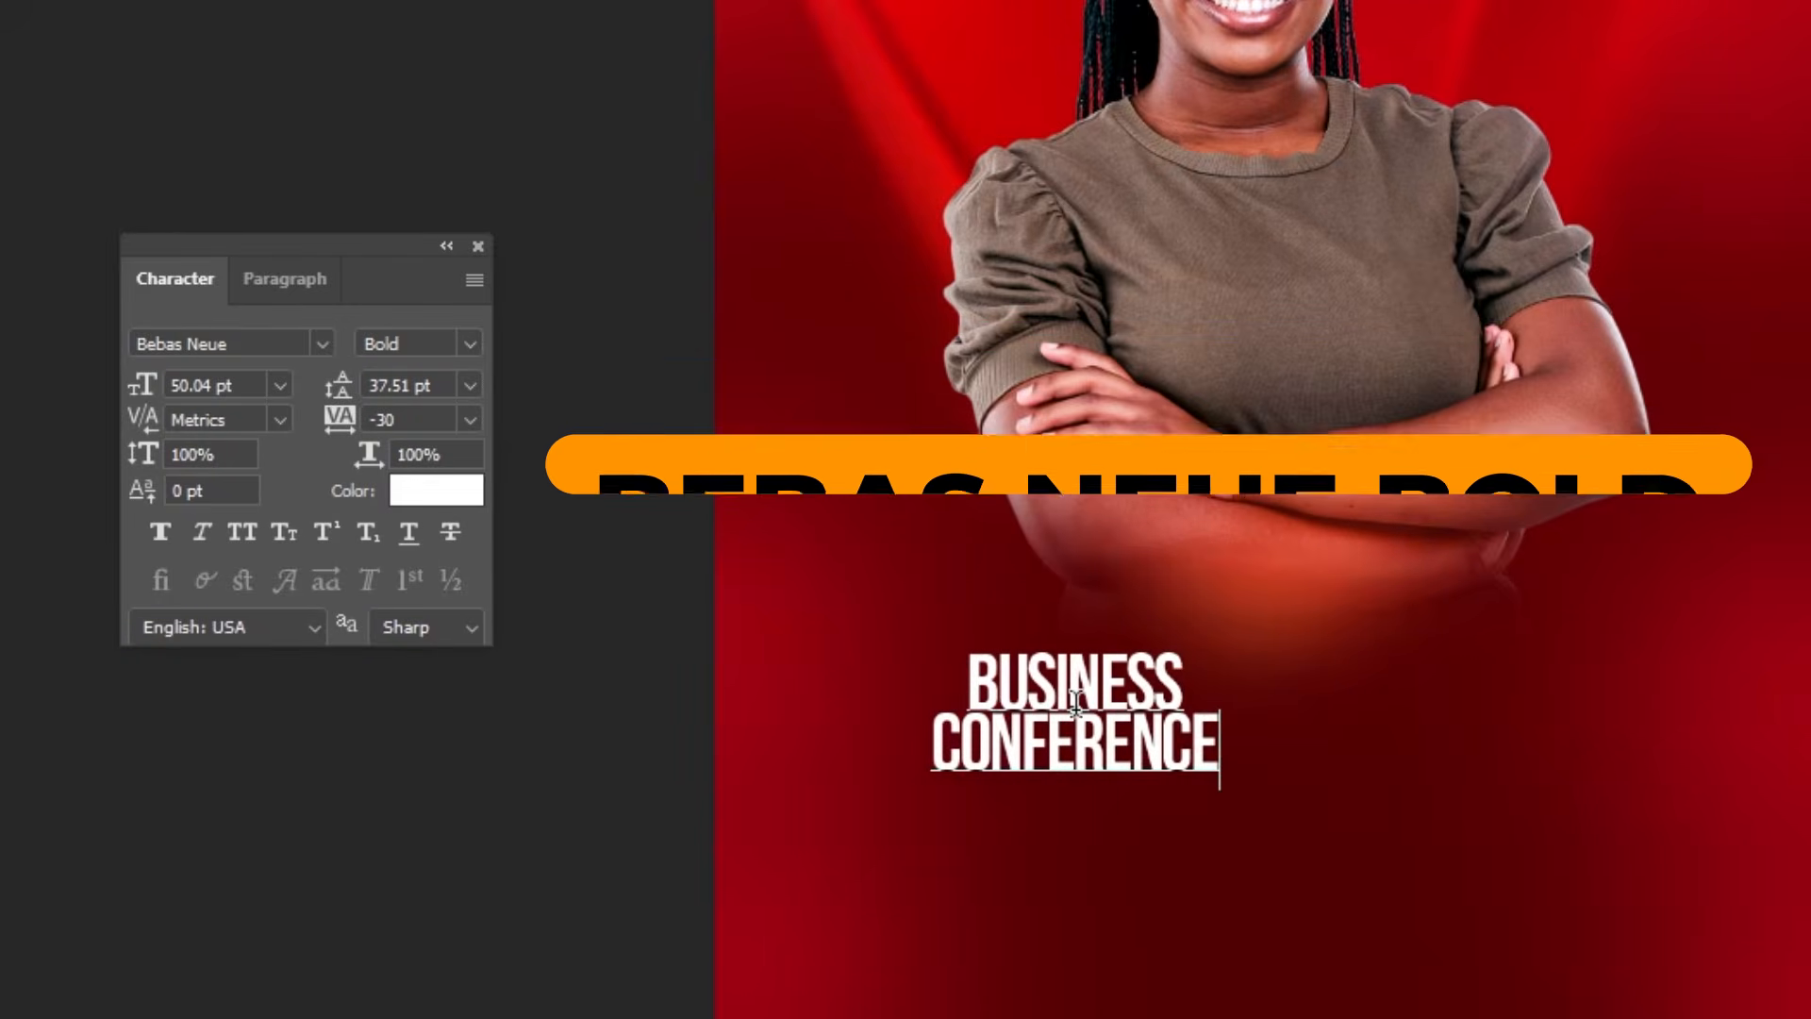
key(ctrl+Return)
- Scale the title up to about 163 pt and position it across the flyer's lower part, overlapping the woman's faded bottom edge
key(ctrl+t)
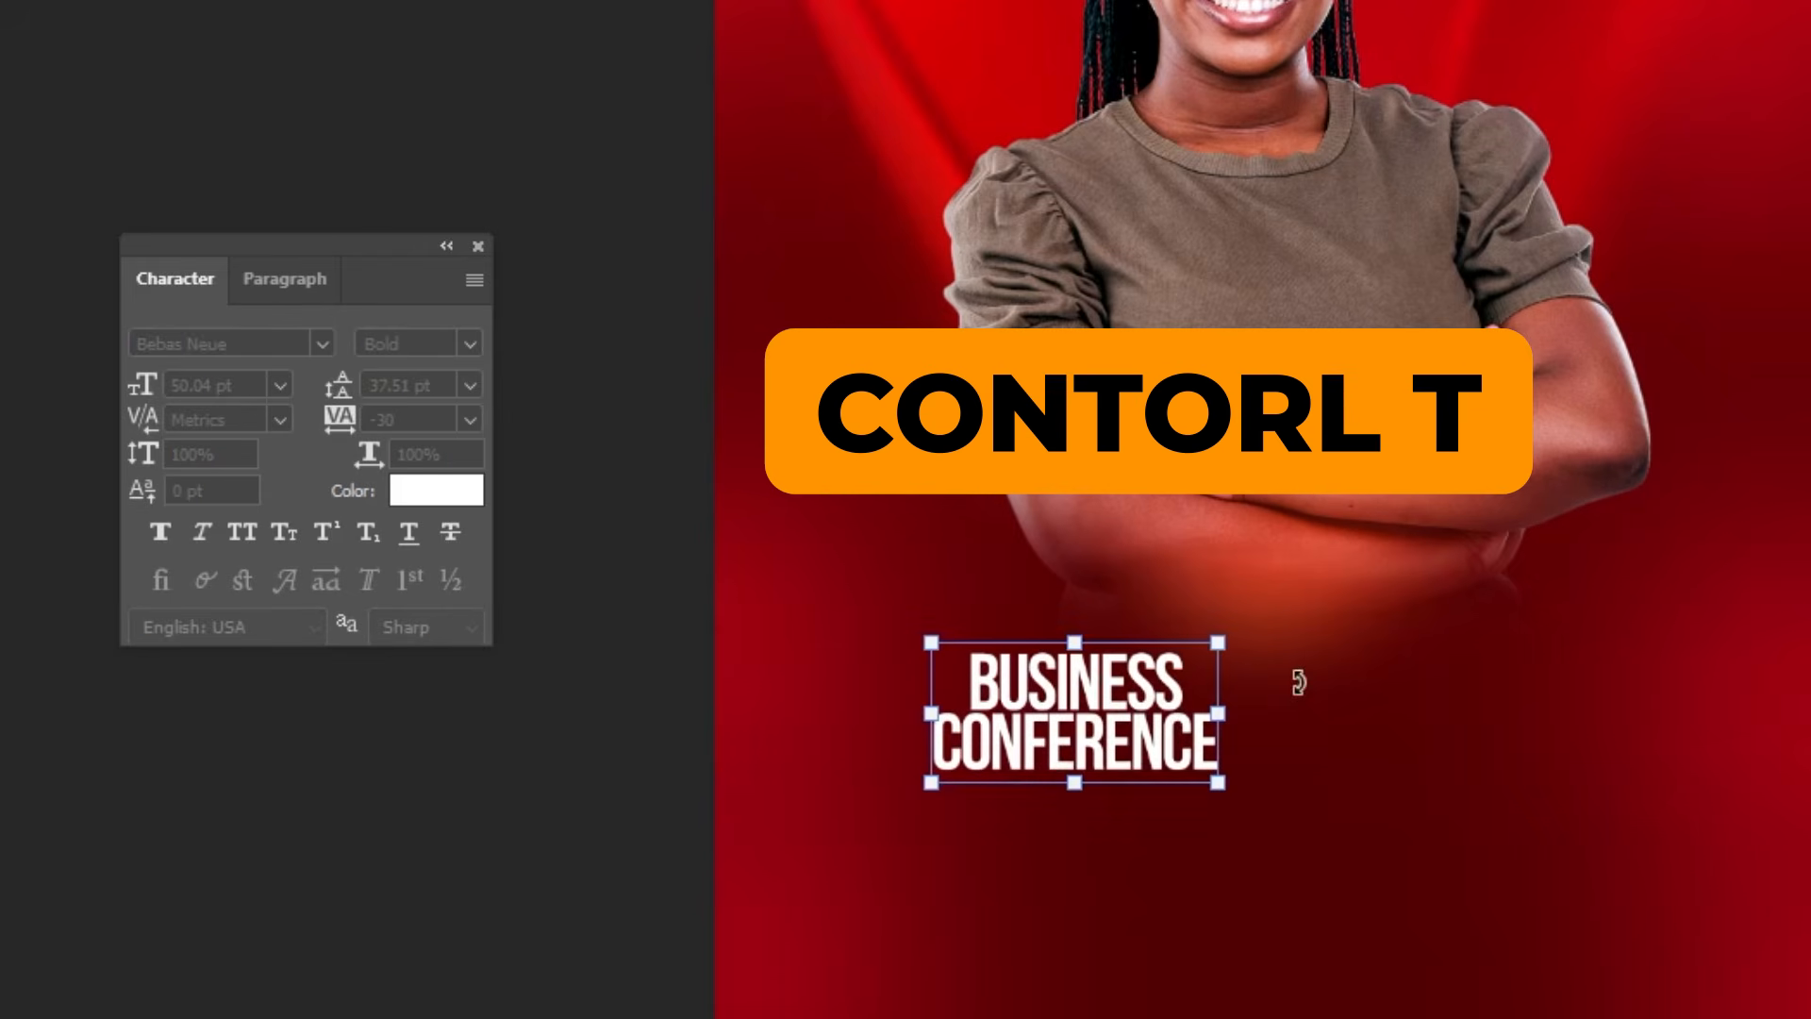
drag(1210, 640, 1553, 453)
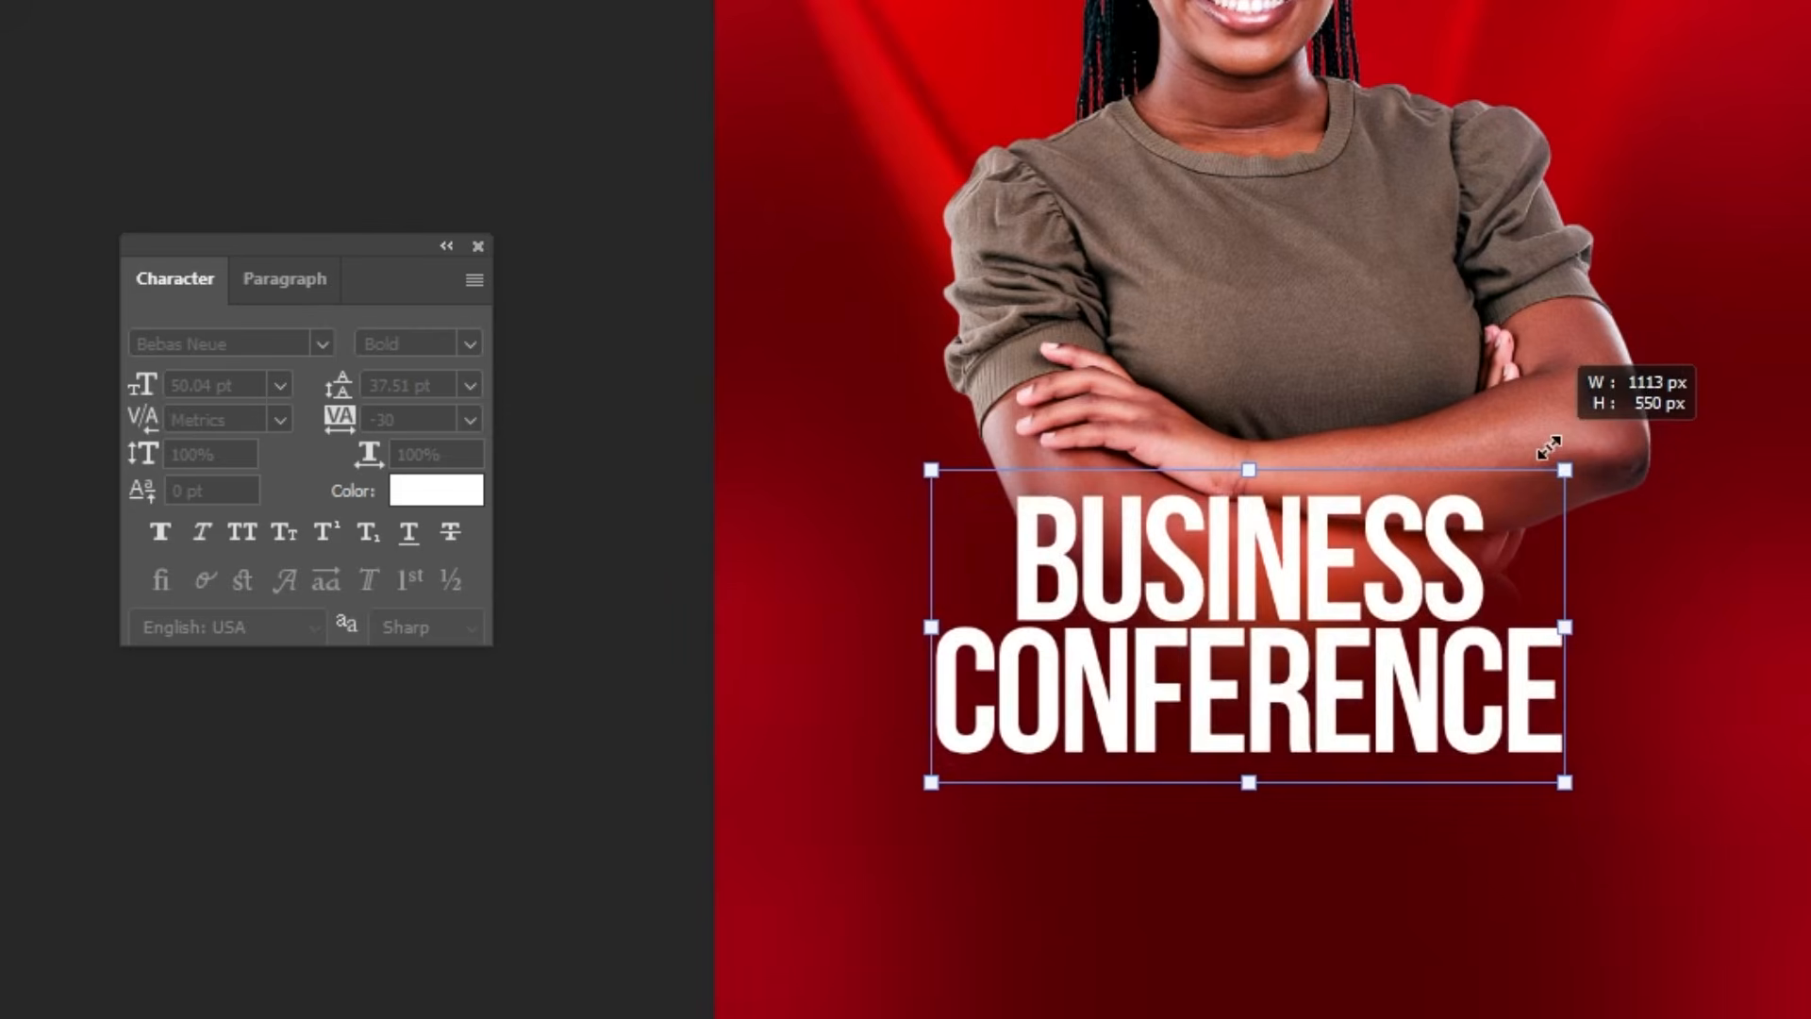
key(Return)
drag(1527, 758, 1713, 846)
drag(899, 846, 873, 870)
drag(792, 805, 719, 827)
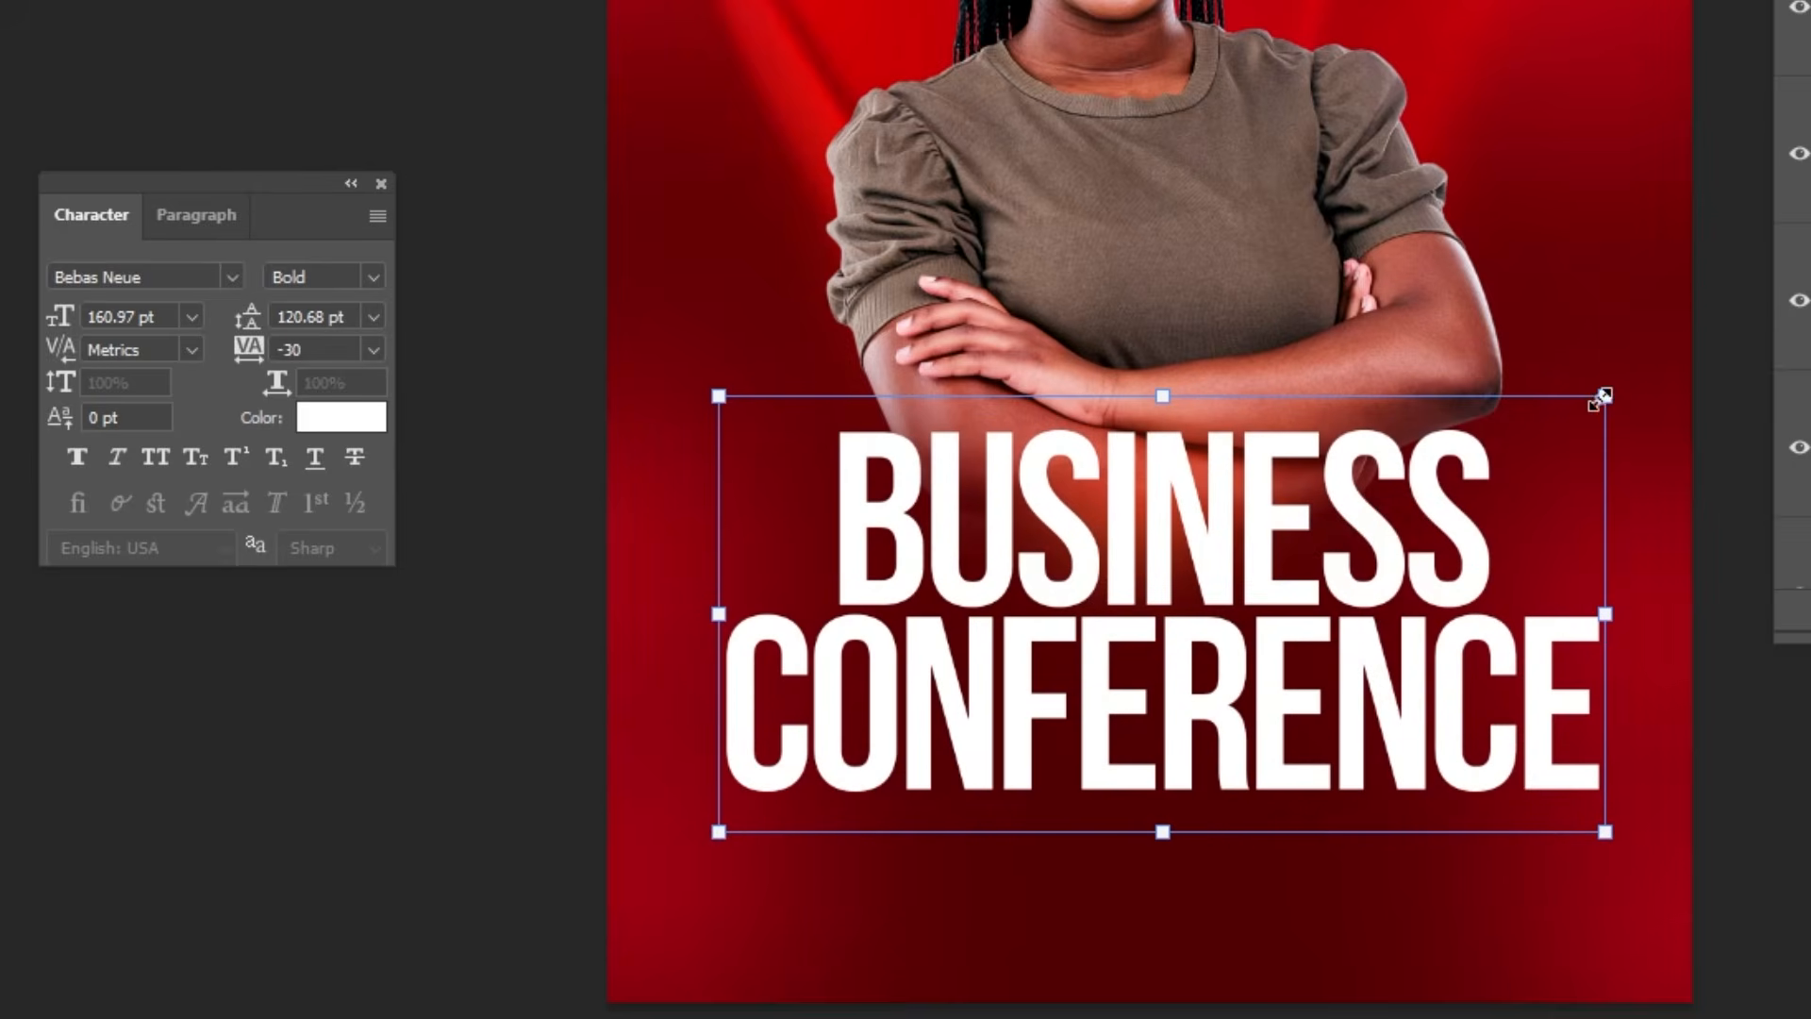
drag(1603, 396, 1616, 390)
key(Return)
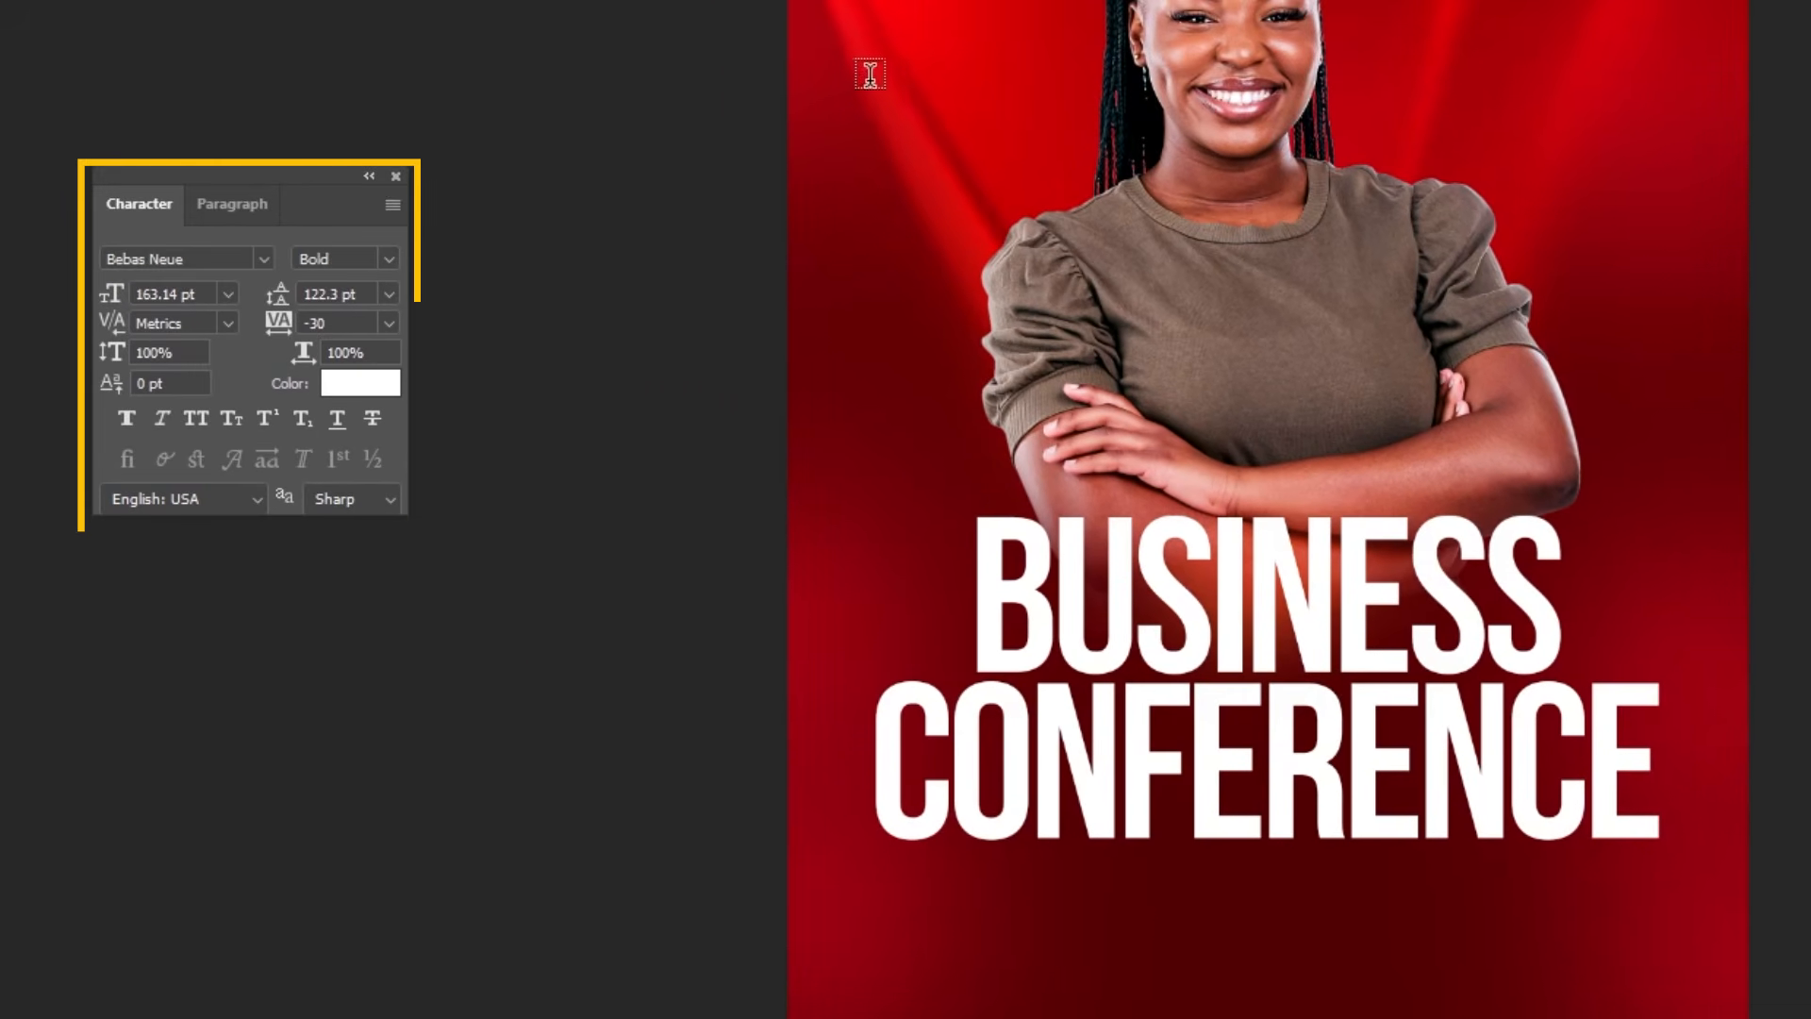
- Add a separate "Live Streaming" text line in the upper area beside the woman's head
click(923, 74)
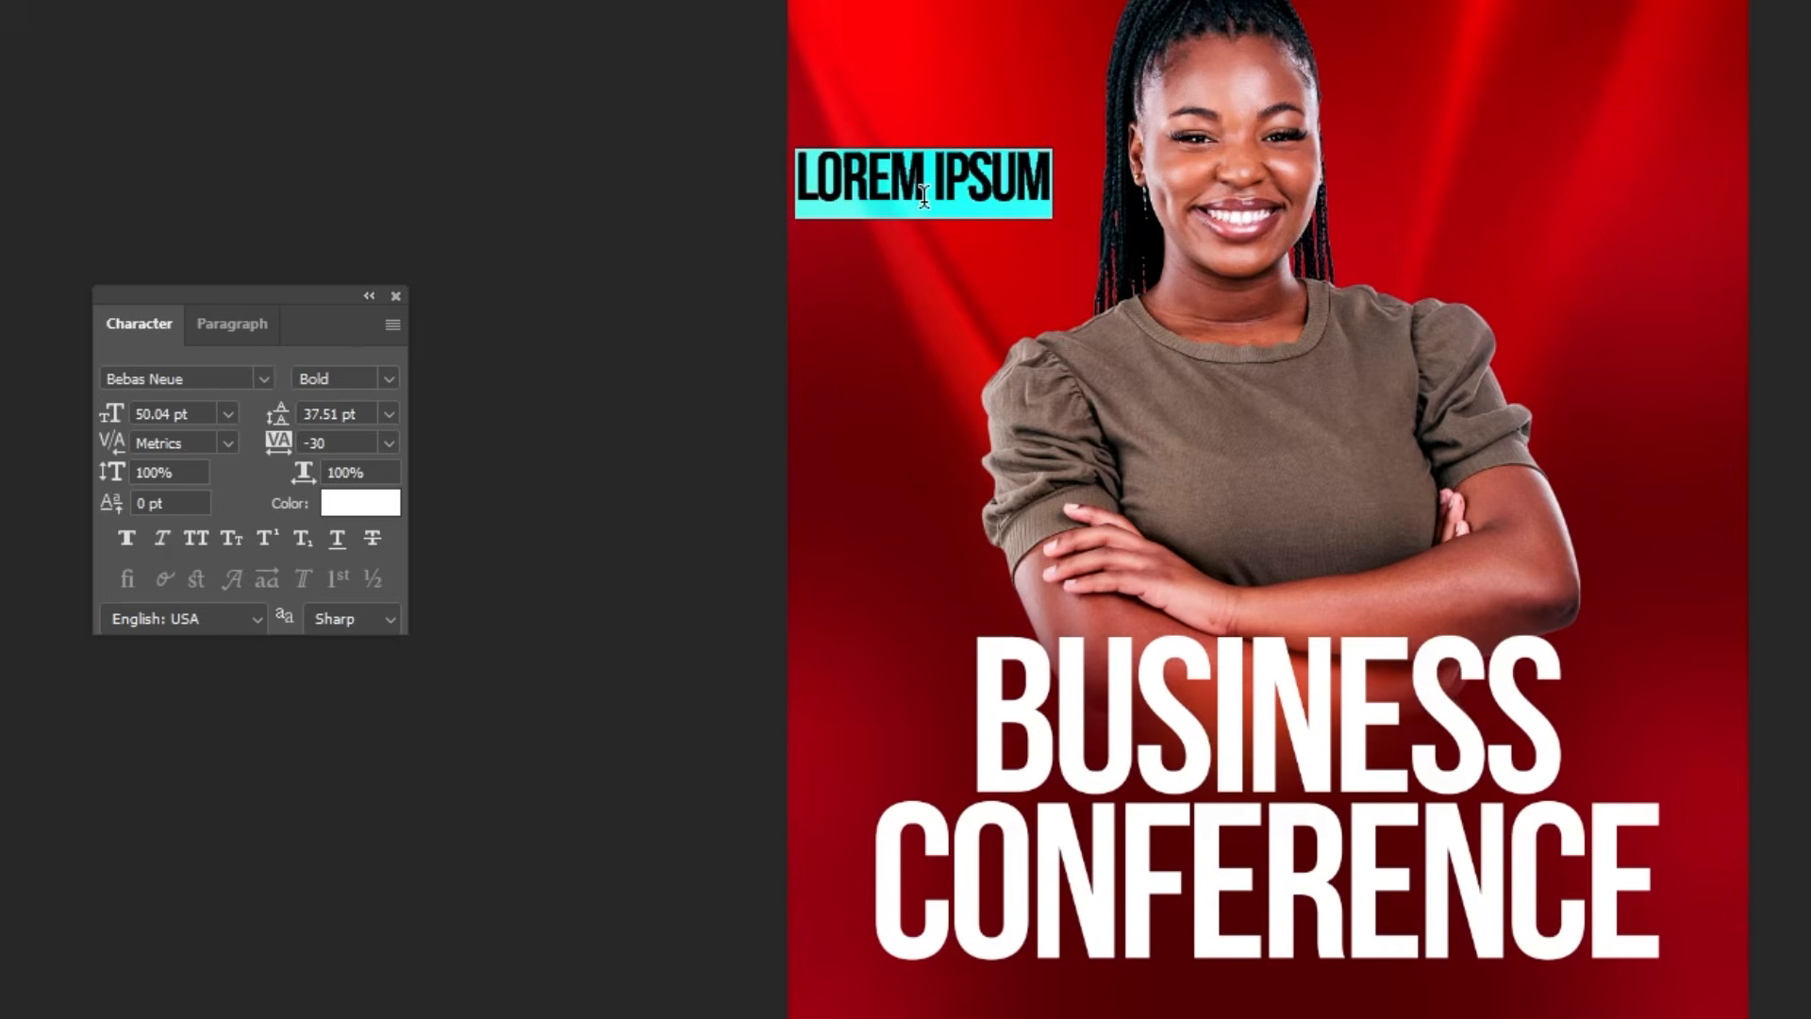
click(923, 196)
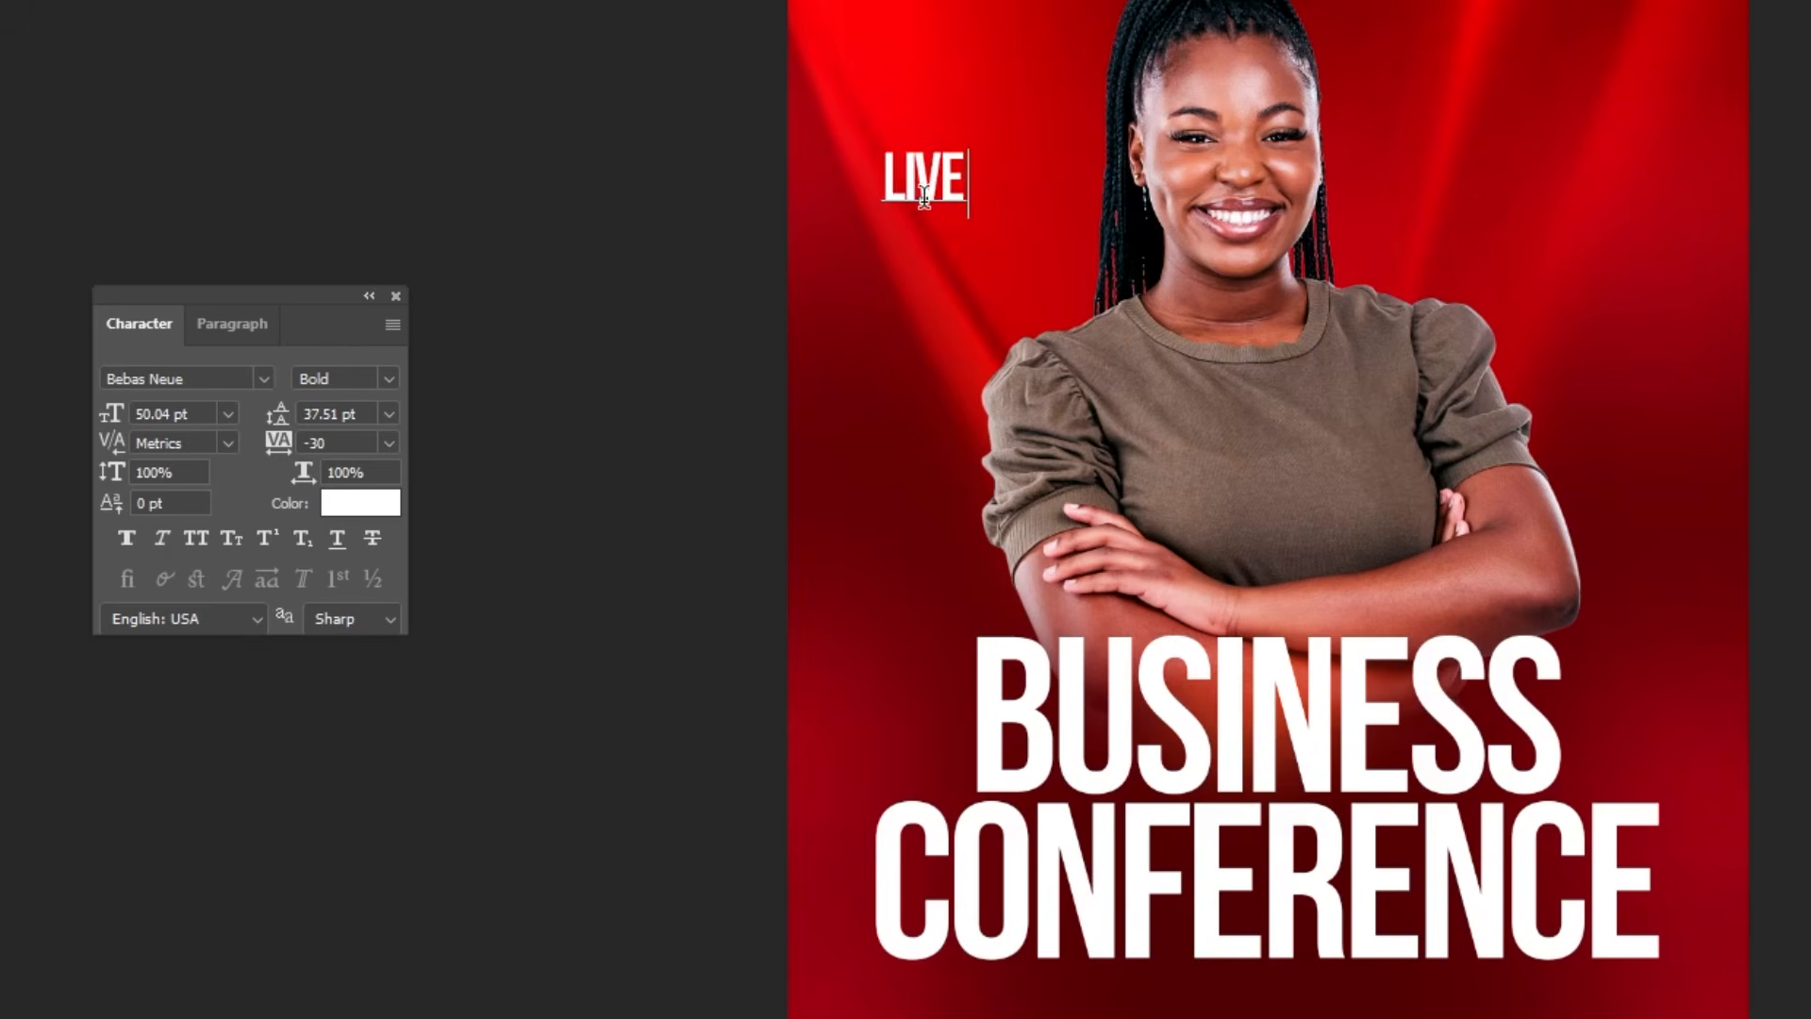
text(LIVE STREAMING)
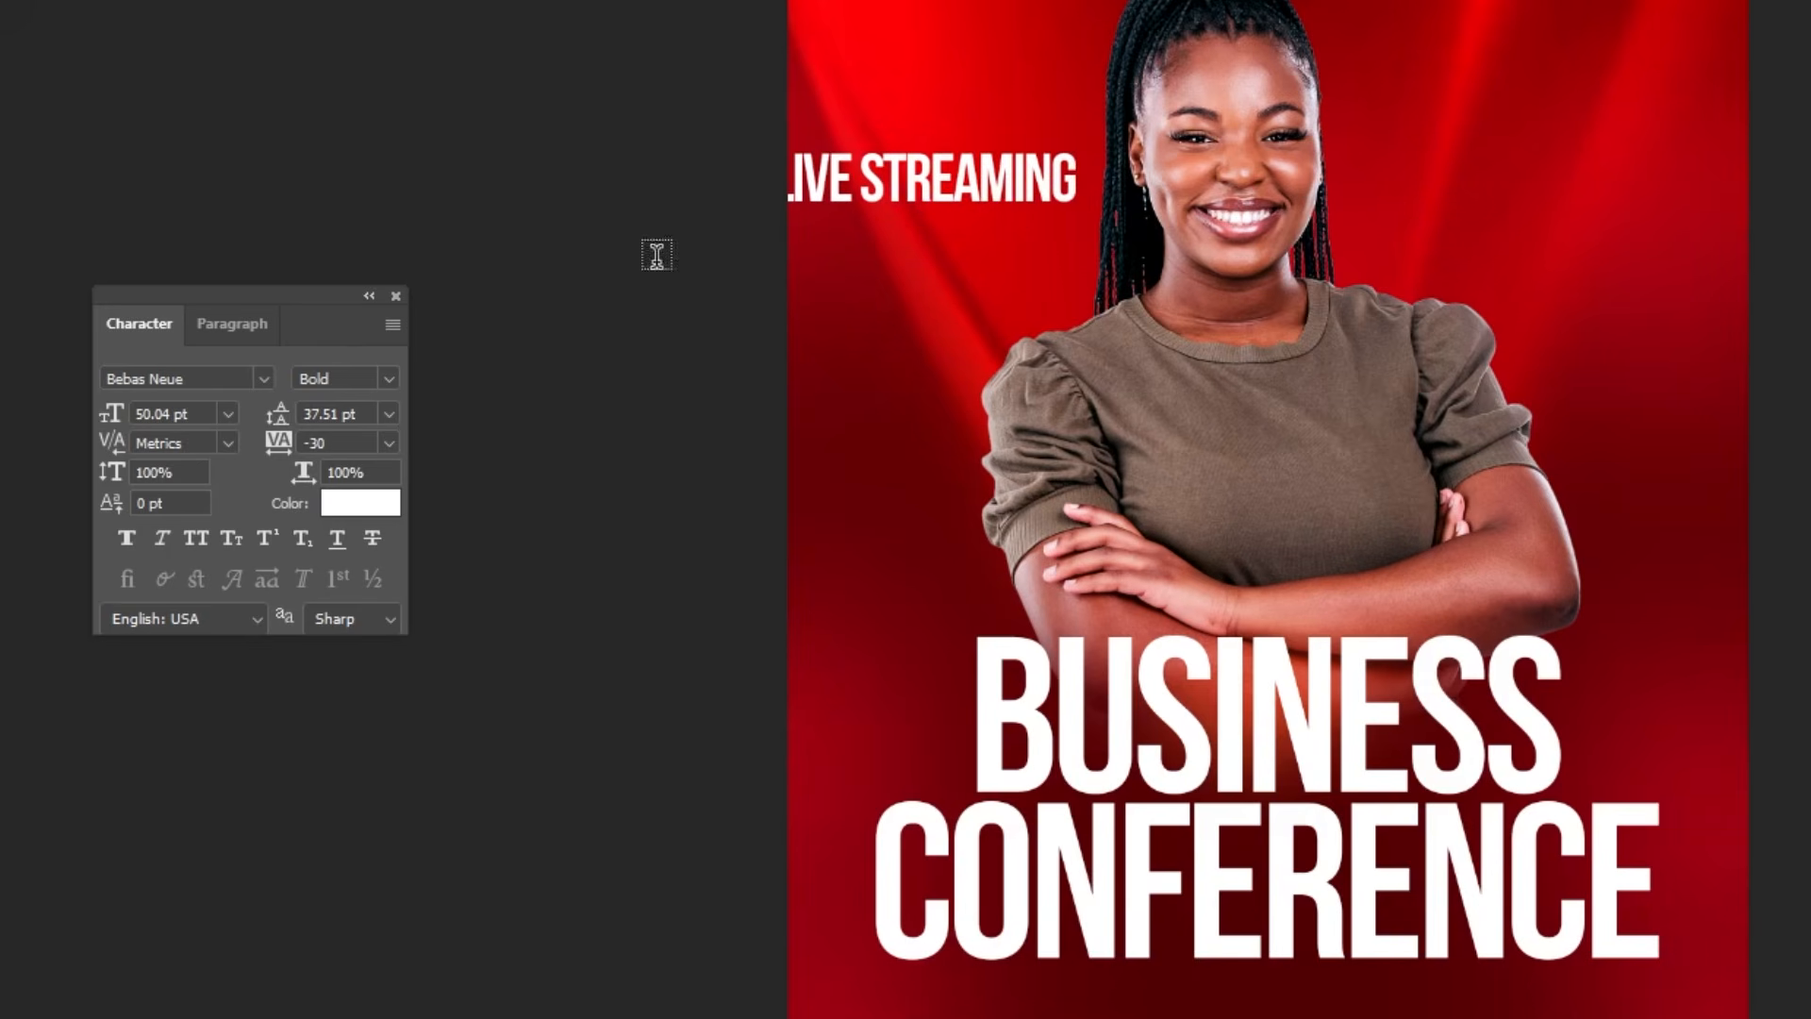
- Set the live streaming text's colour to #fe0004 and its font to adelia Regular
drag(309, 326, 472, 339)
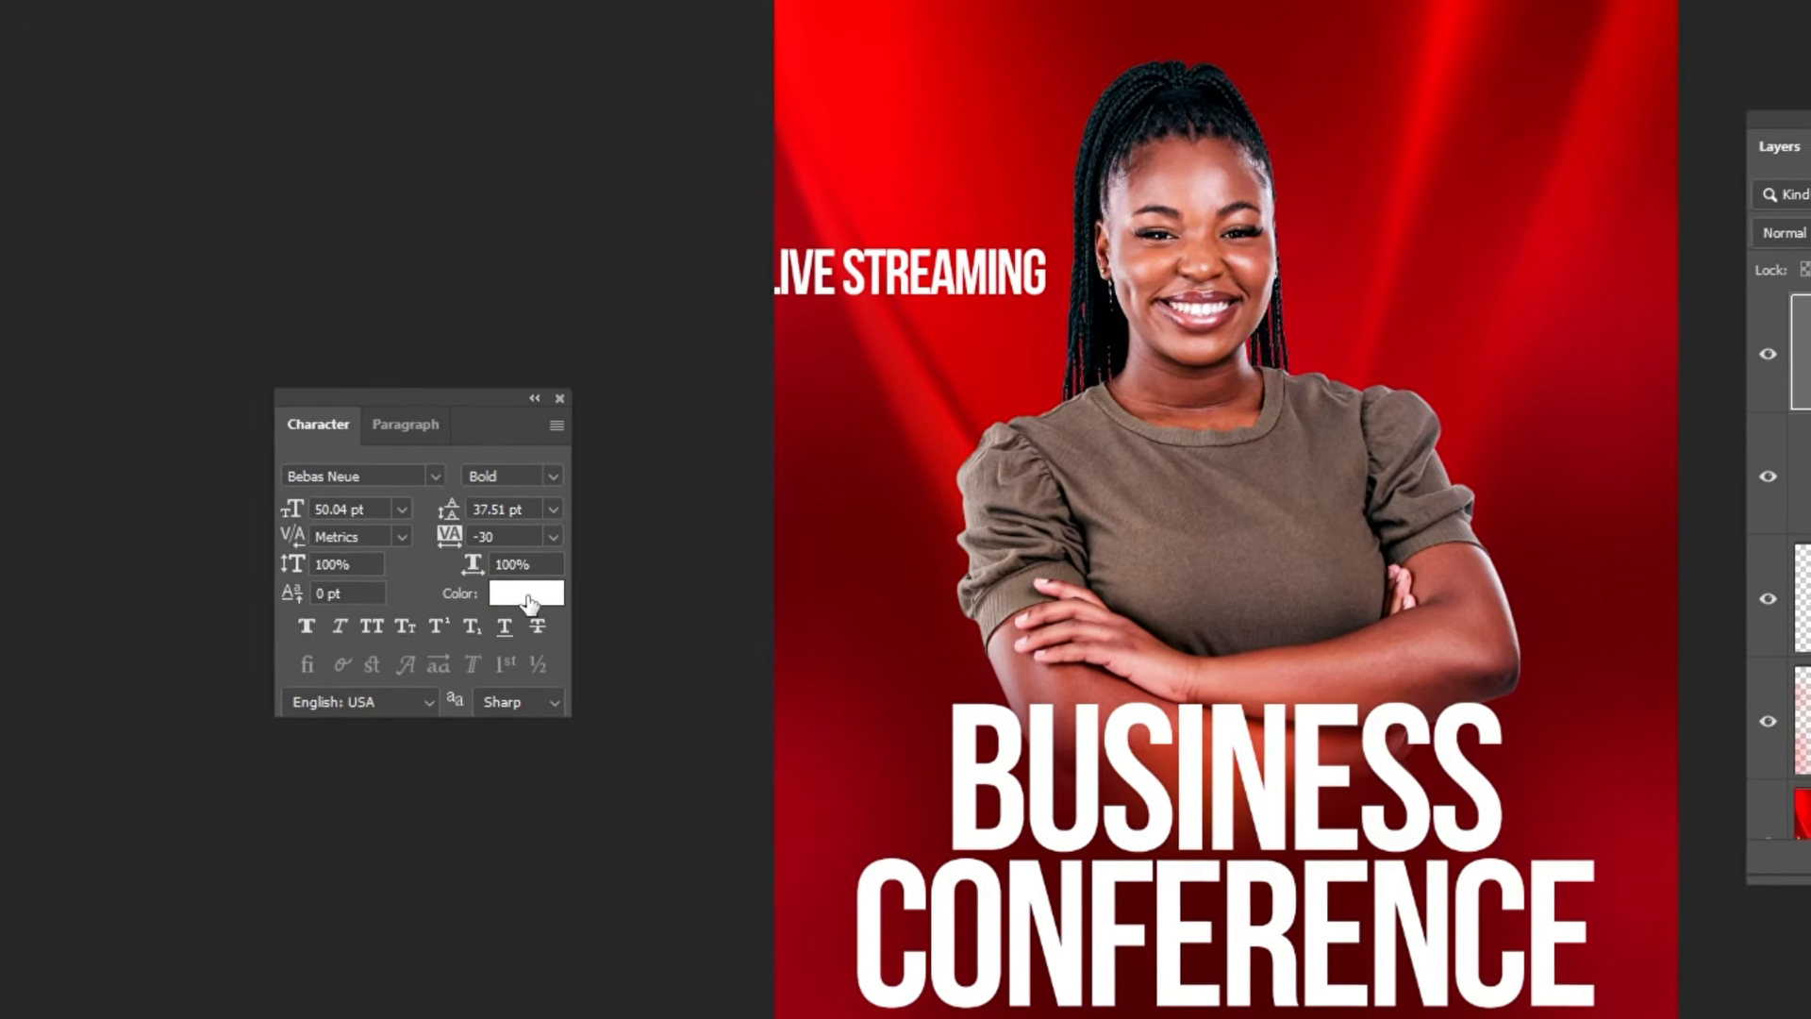
click(527, 595)
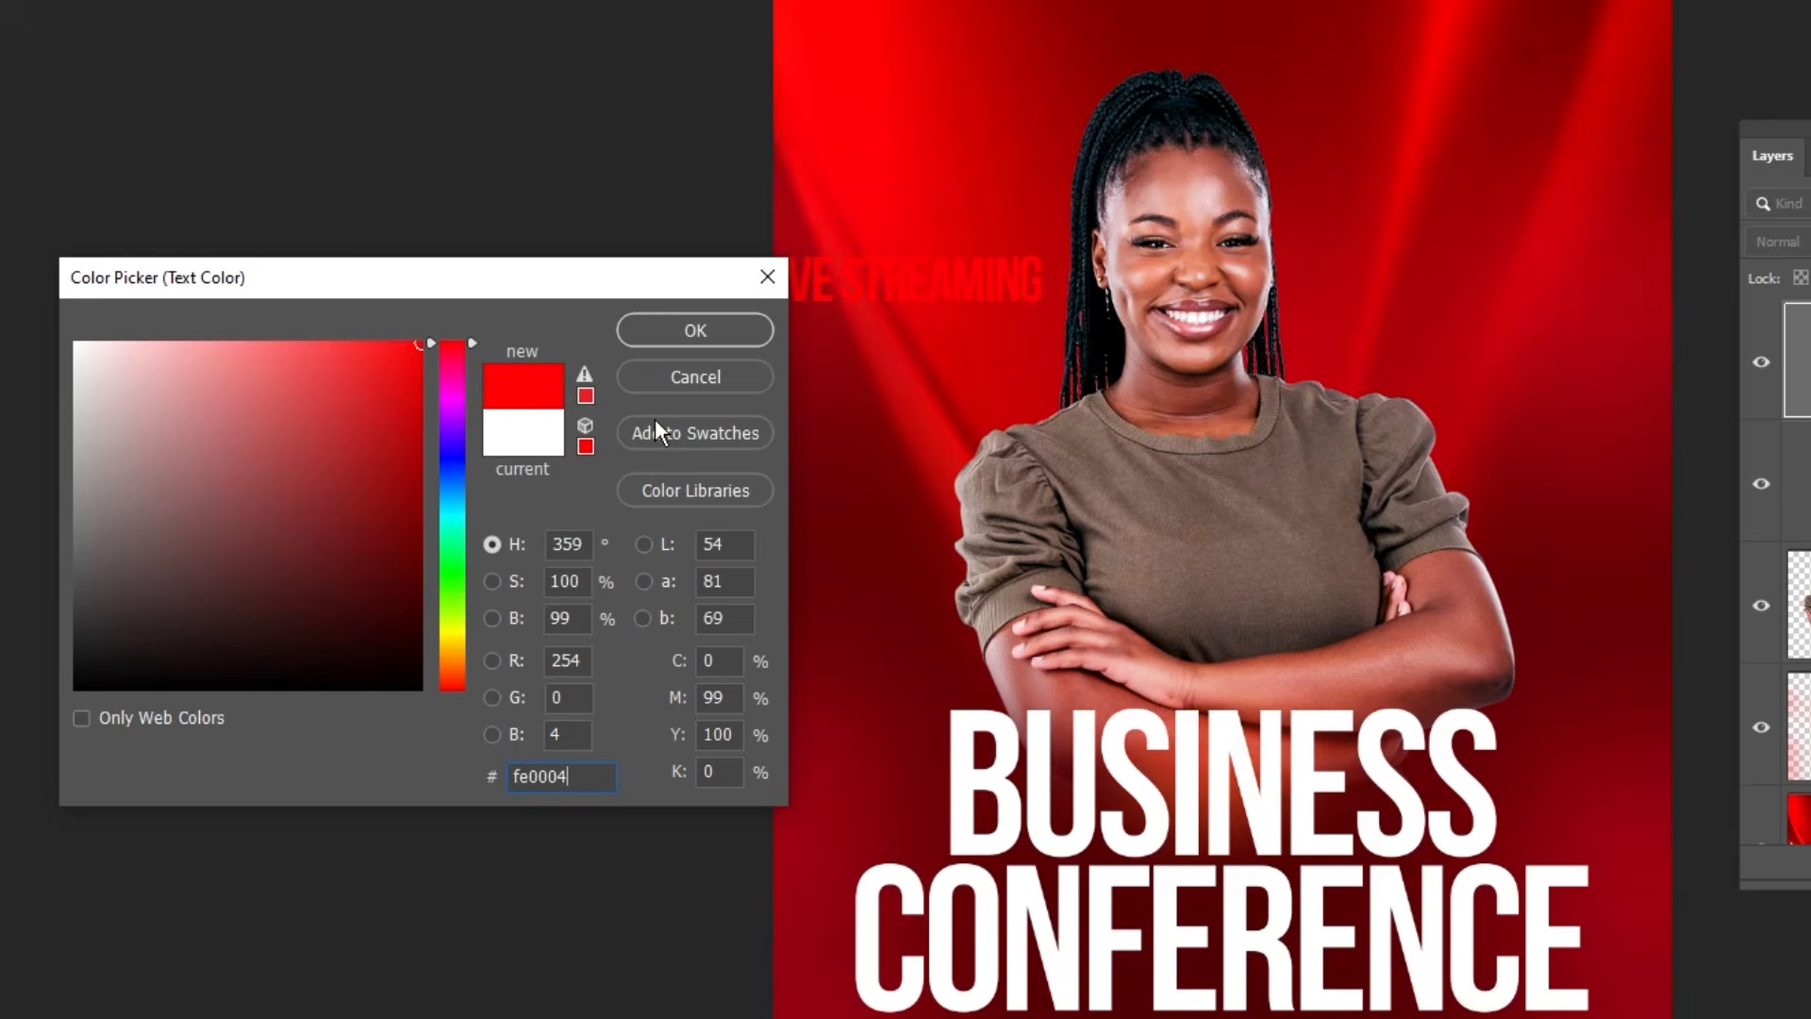
click(693, 330)
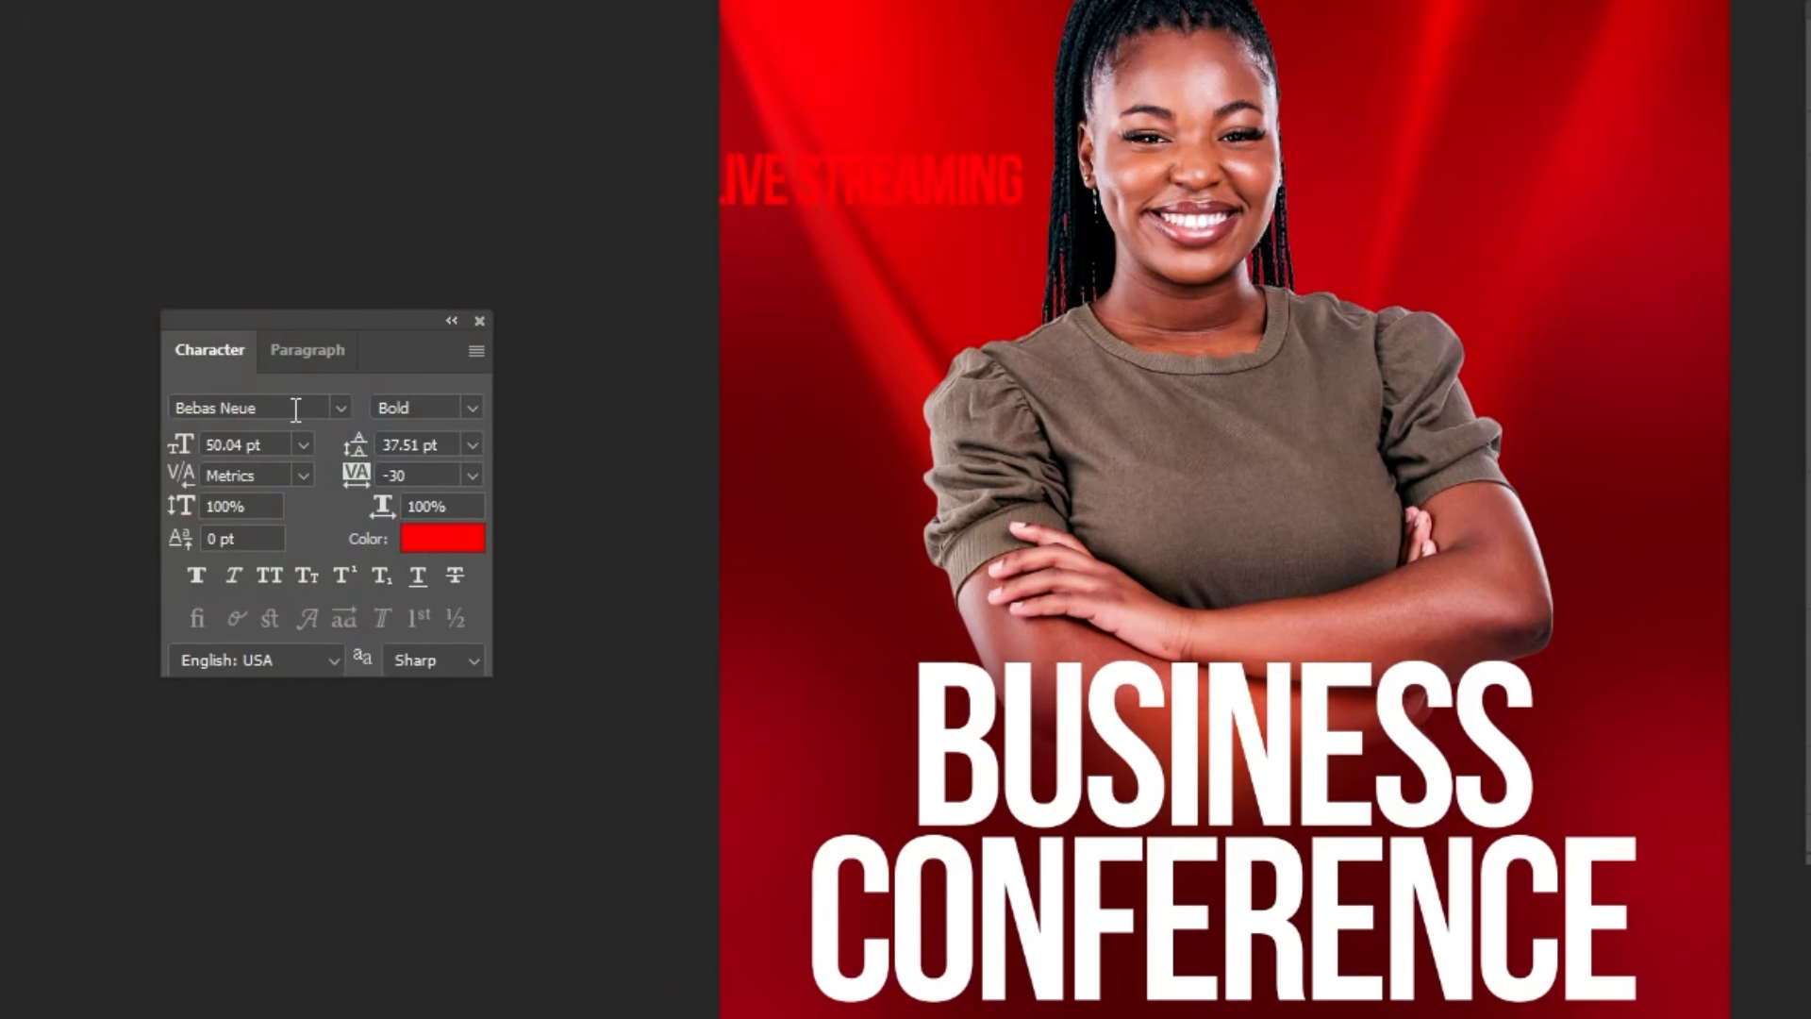
text(ade)
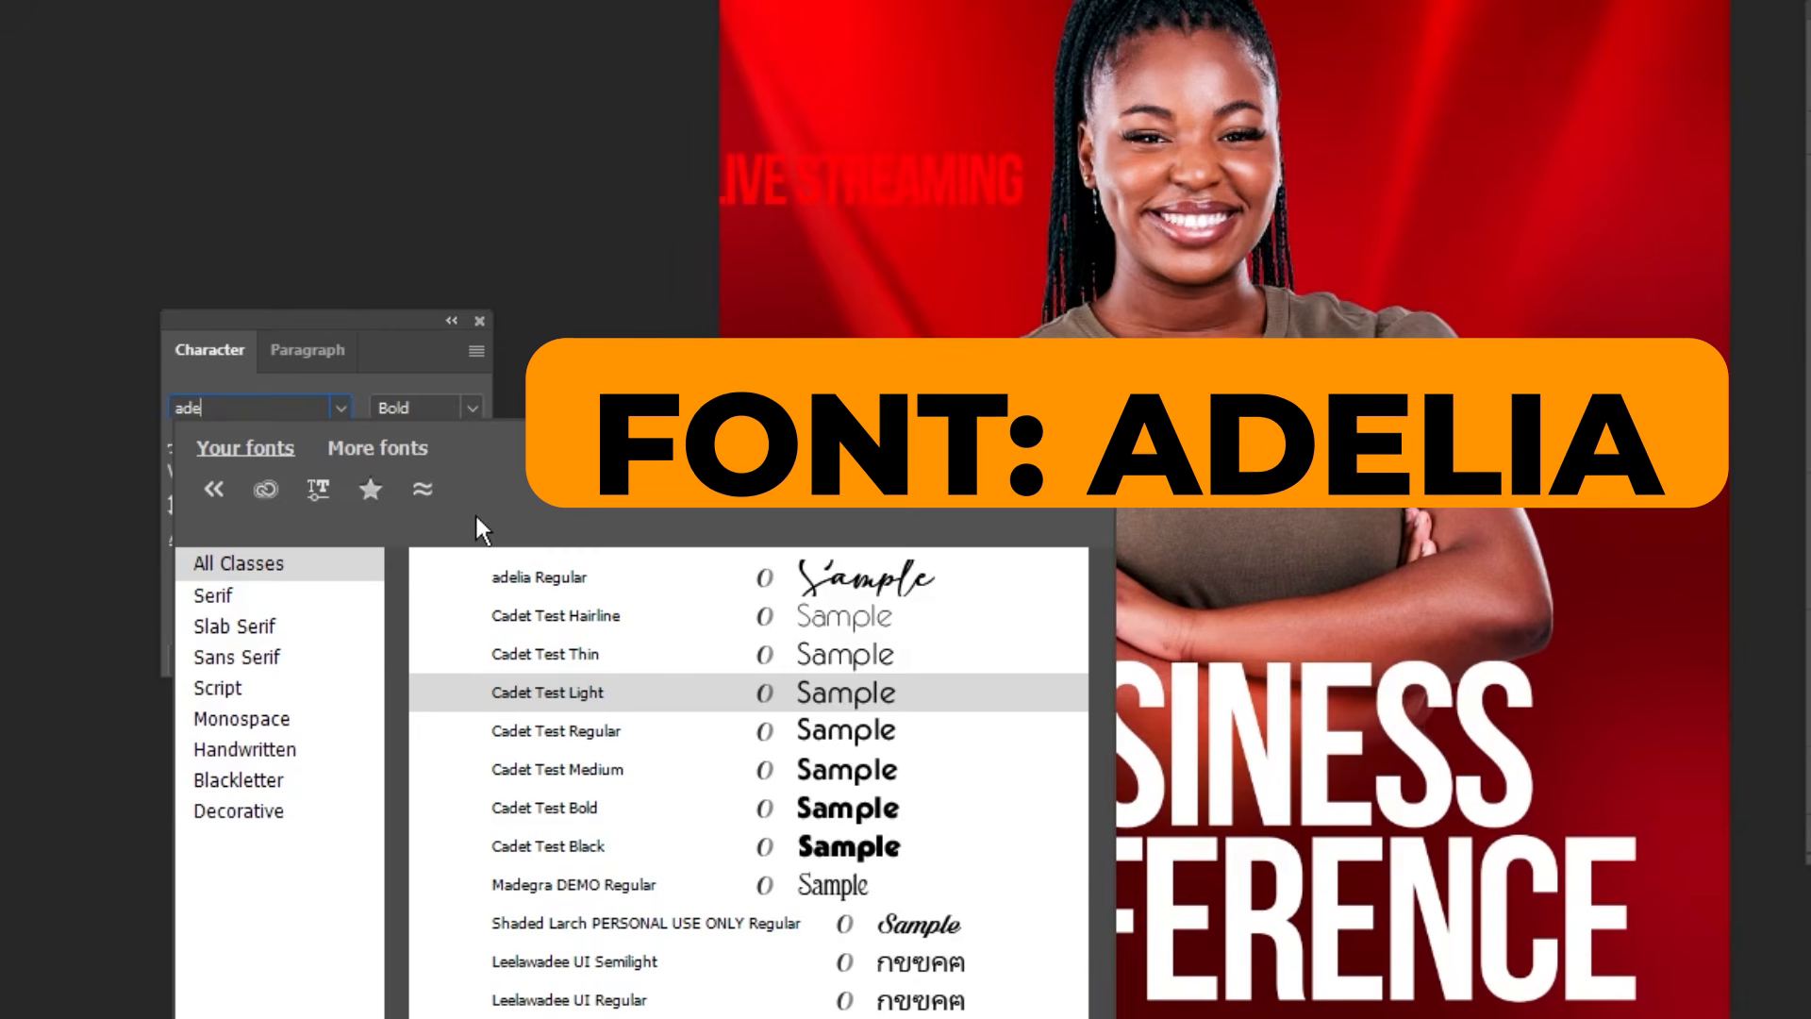
click(546, 572)
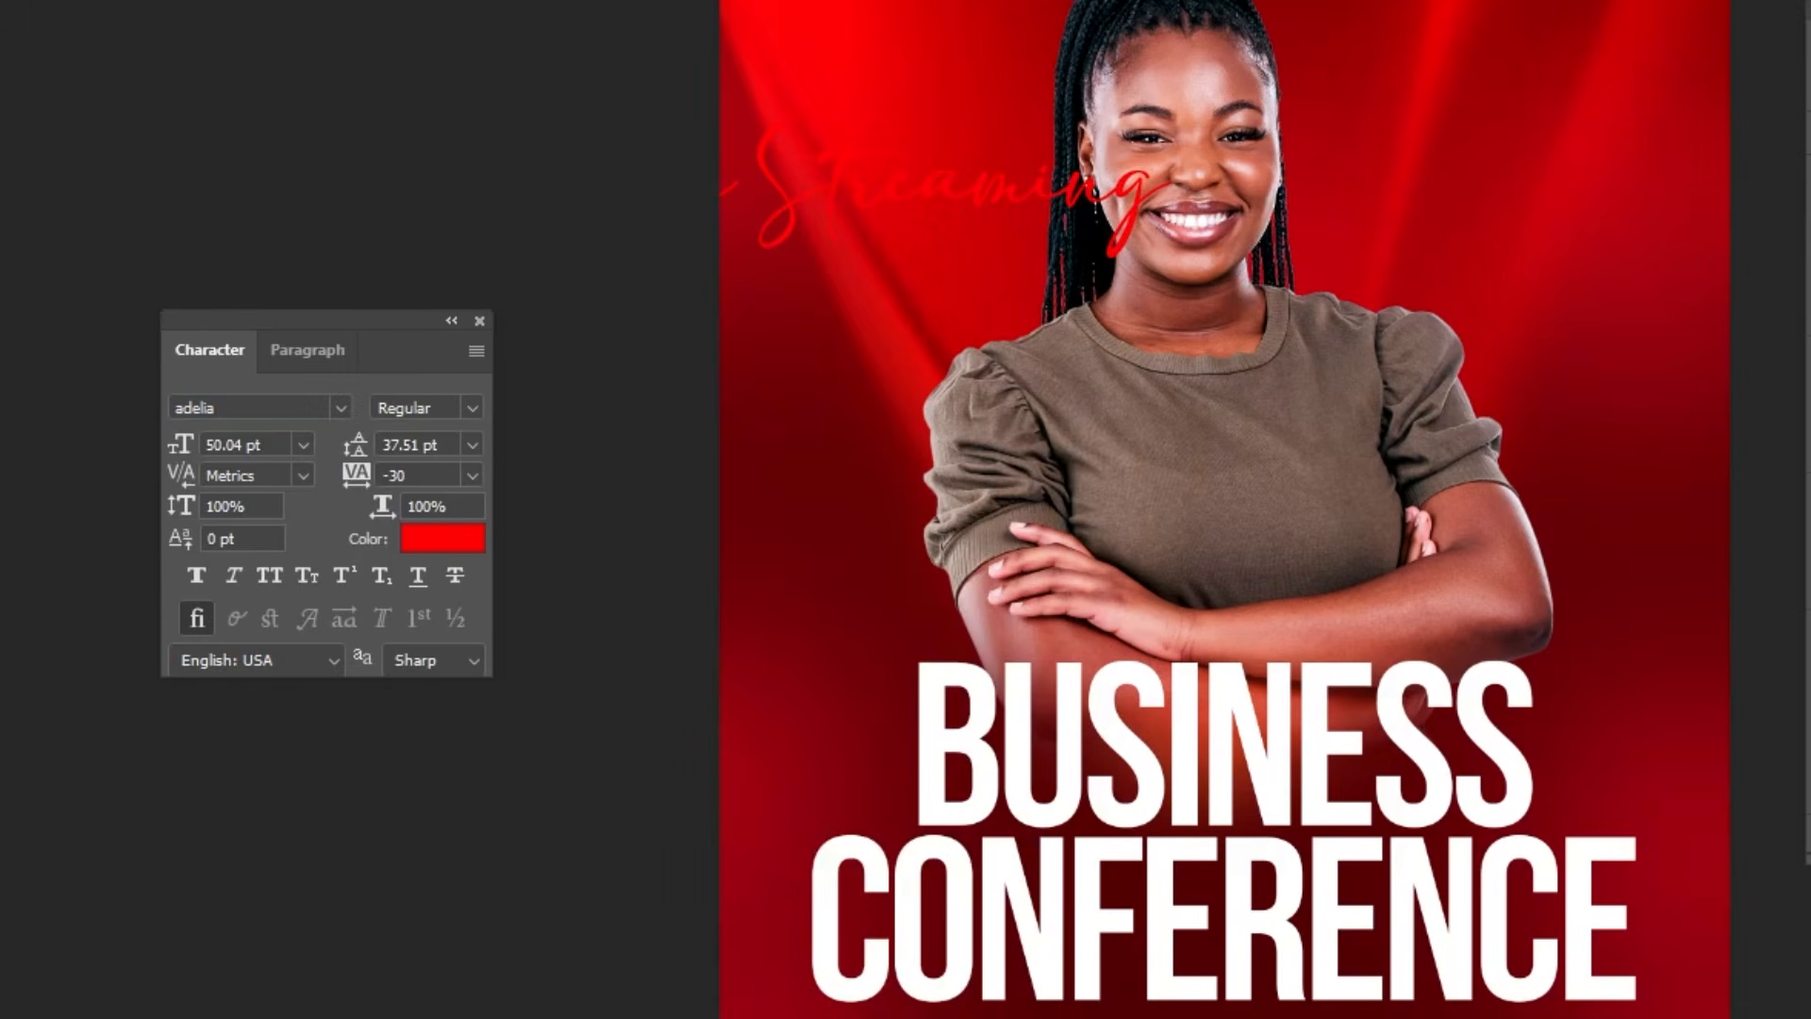
- Move the red script line over the lower edge of CONFERENCE and enlarge it to about 69 pt
drag(1036, 355, 1209, 951)
key(ctrl+t)
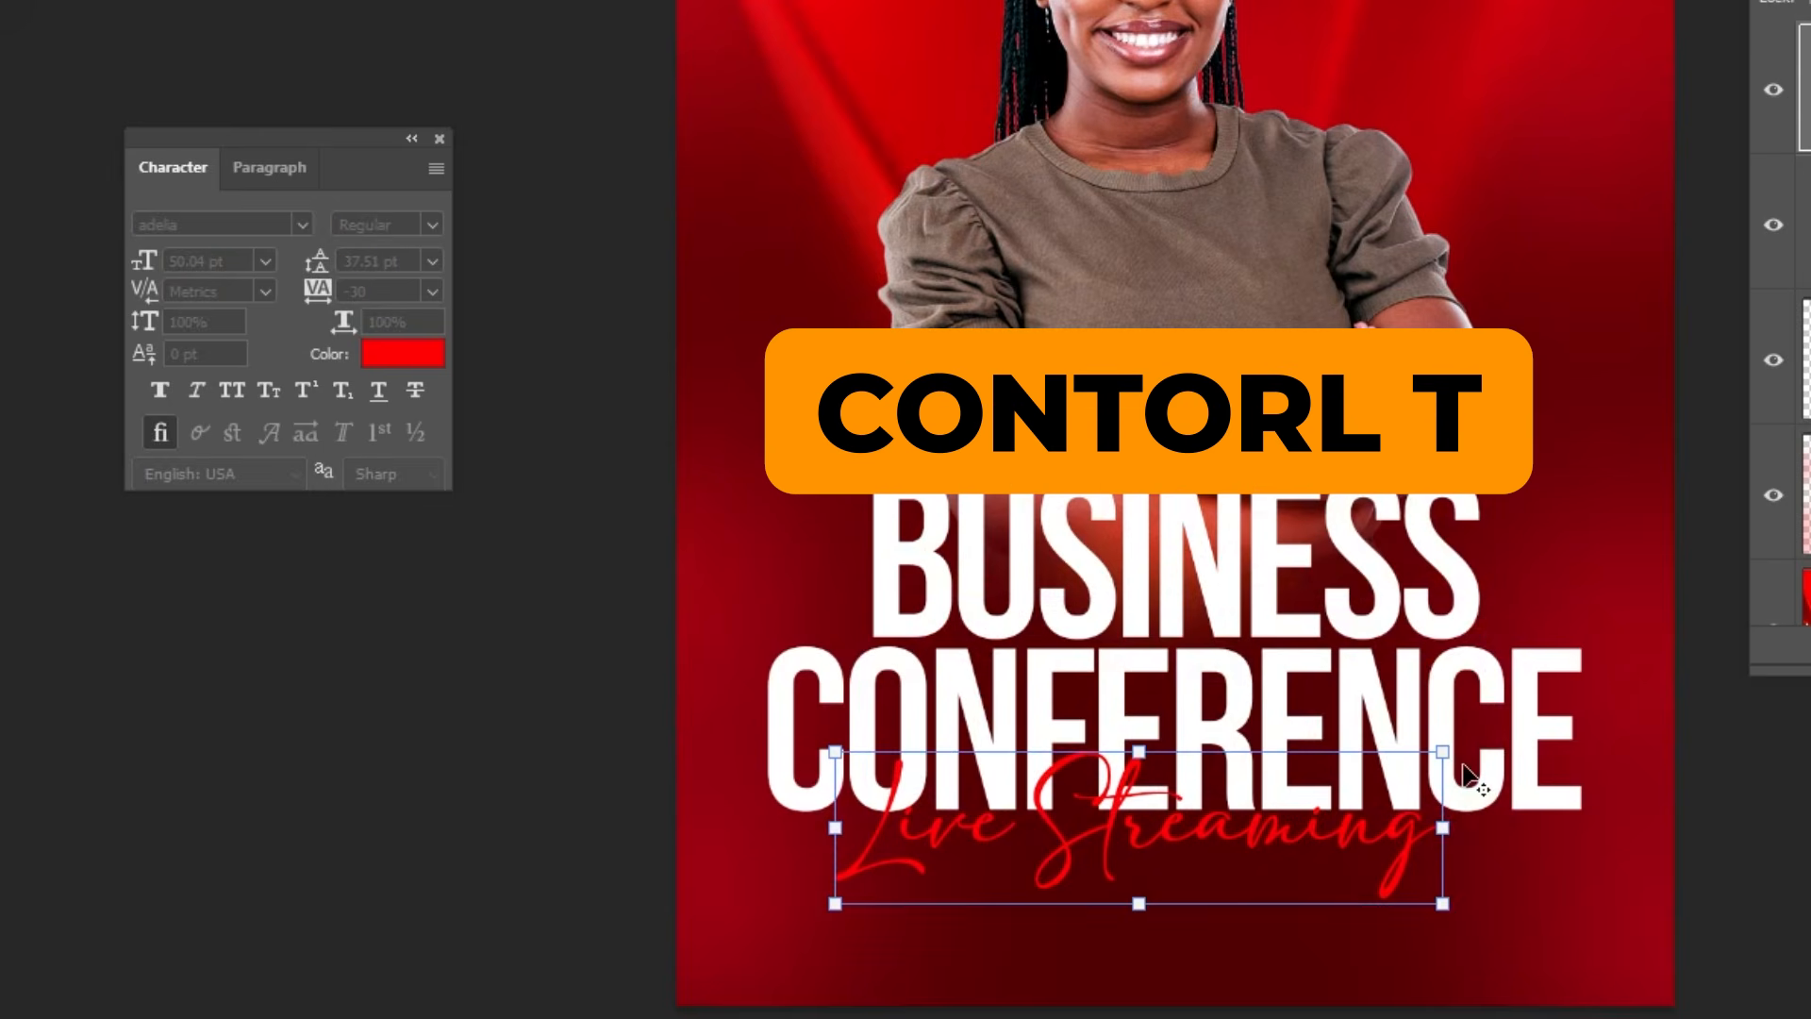
drag(1443, 752, 1565, 702)
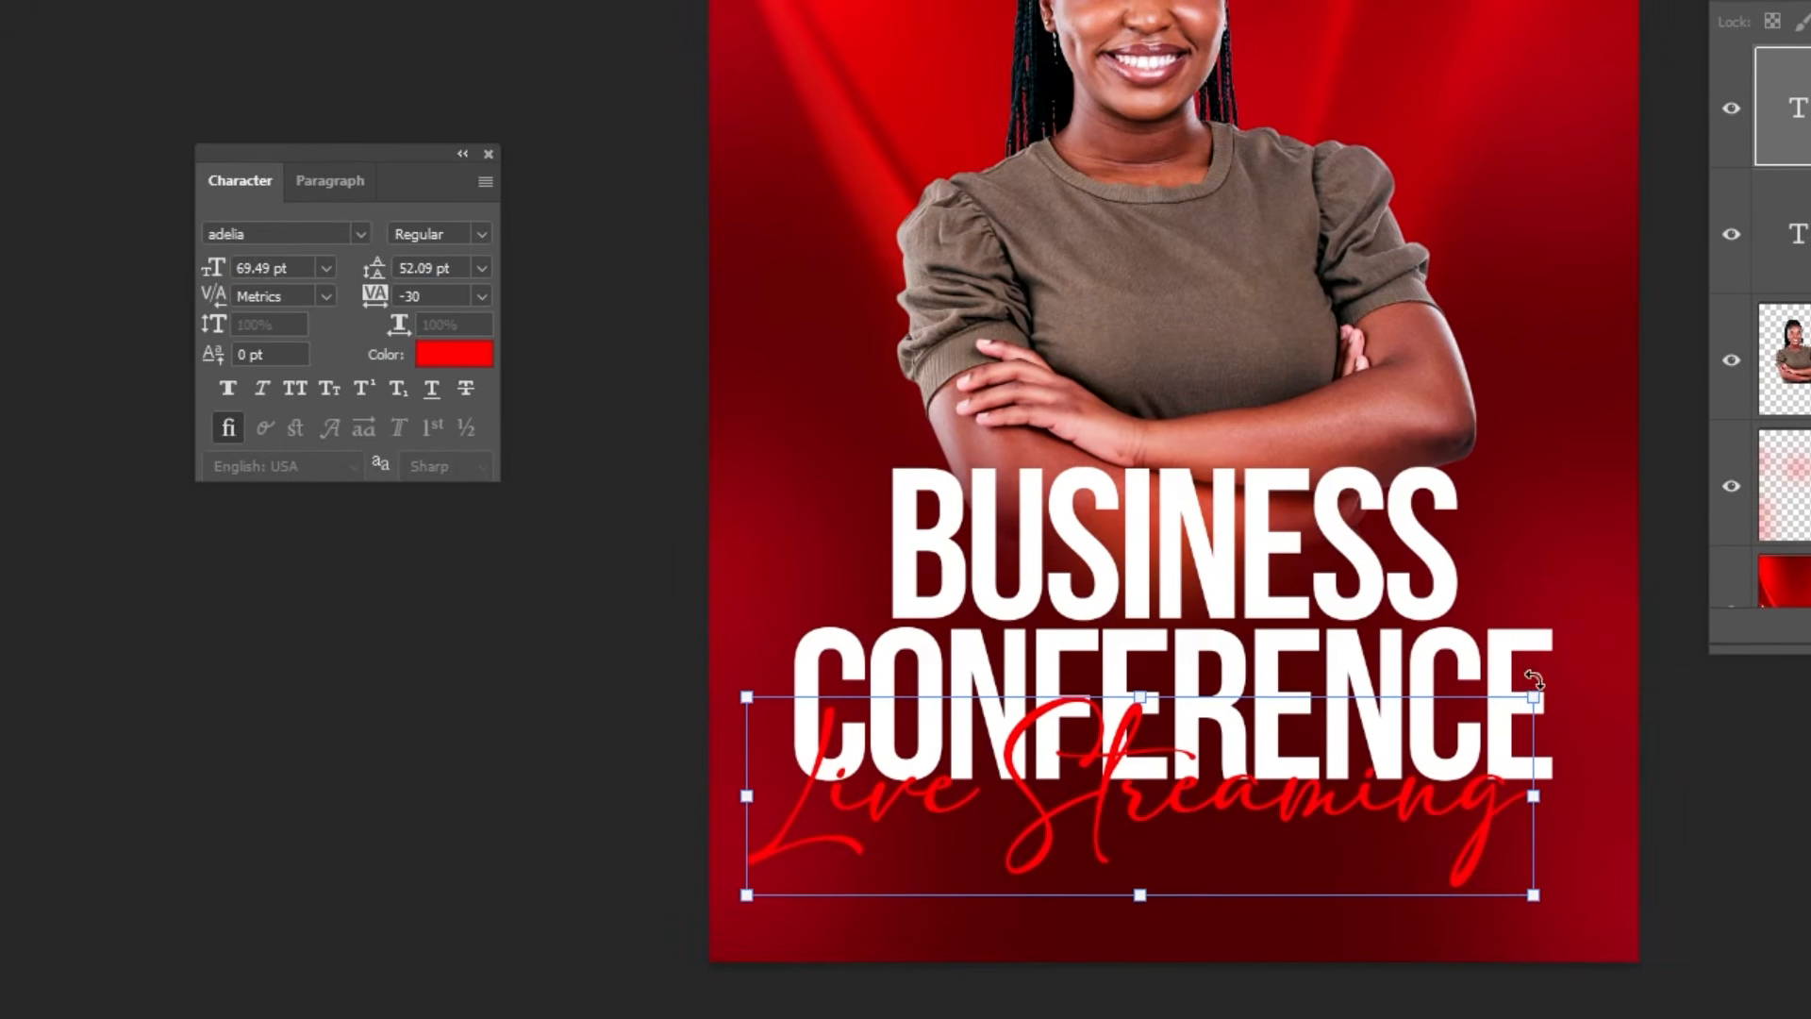
key(Return)
drag(1414, 819, 1434, 819)
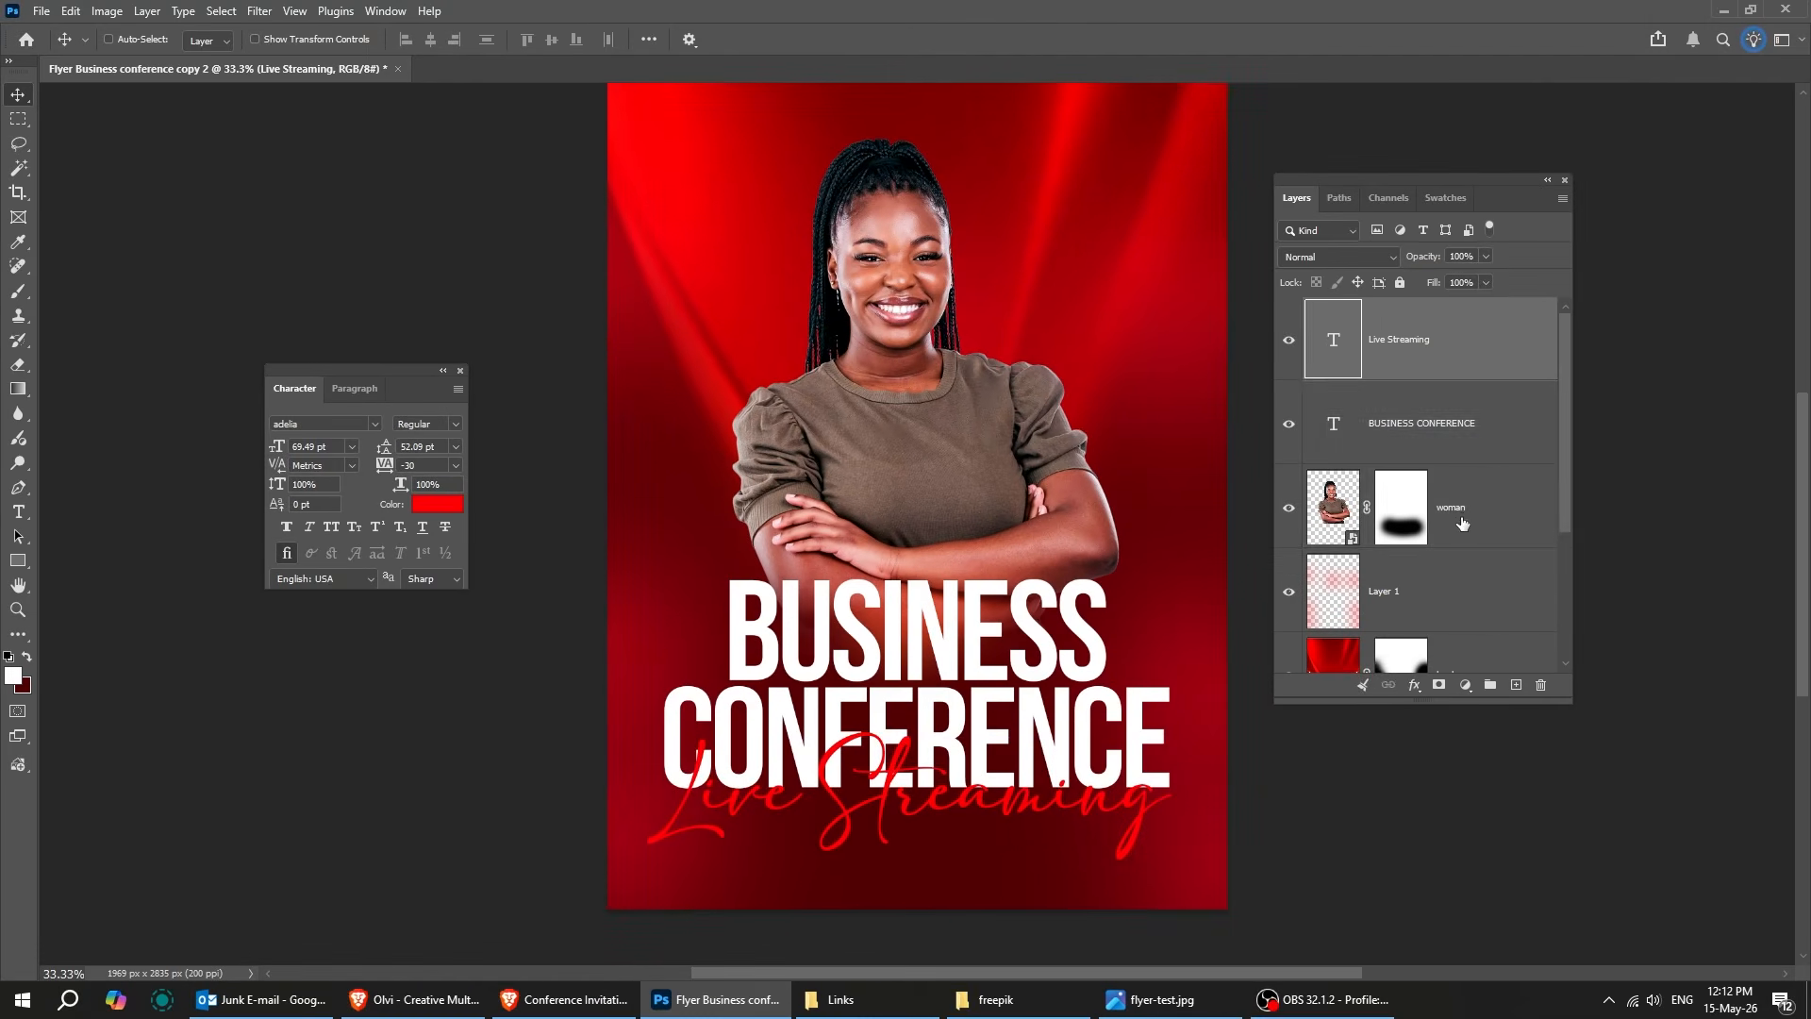
- Shift both text layers and the woman layer together upwards, with a small nudge to the right
shift+click(1716, 444)
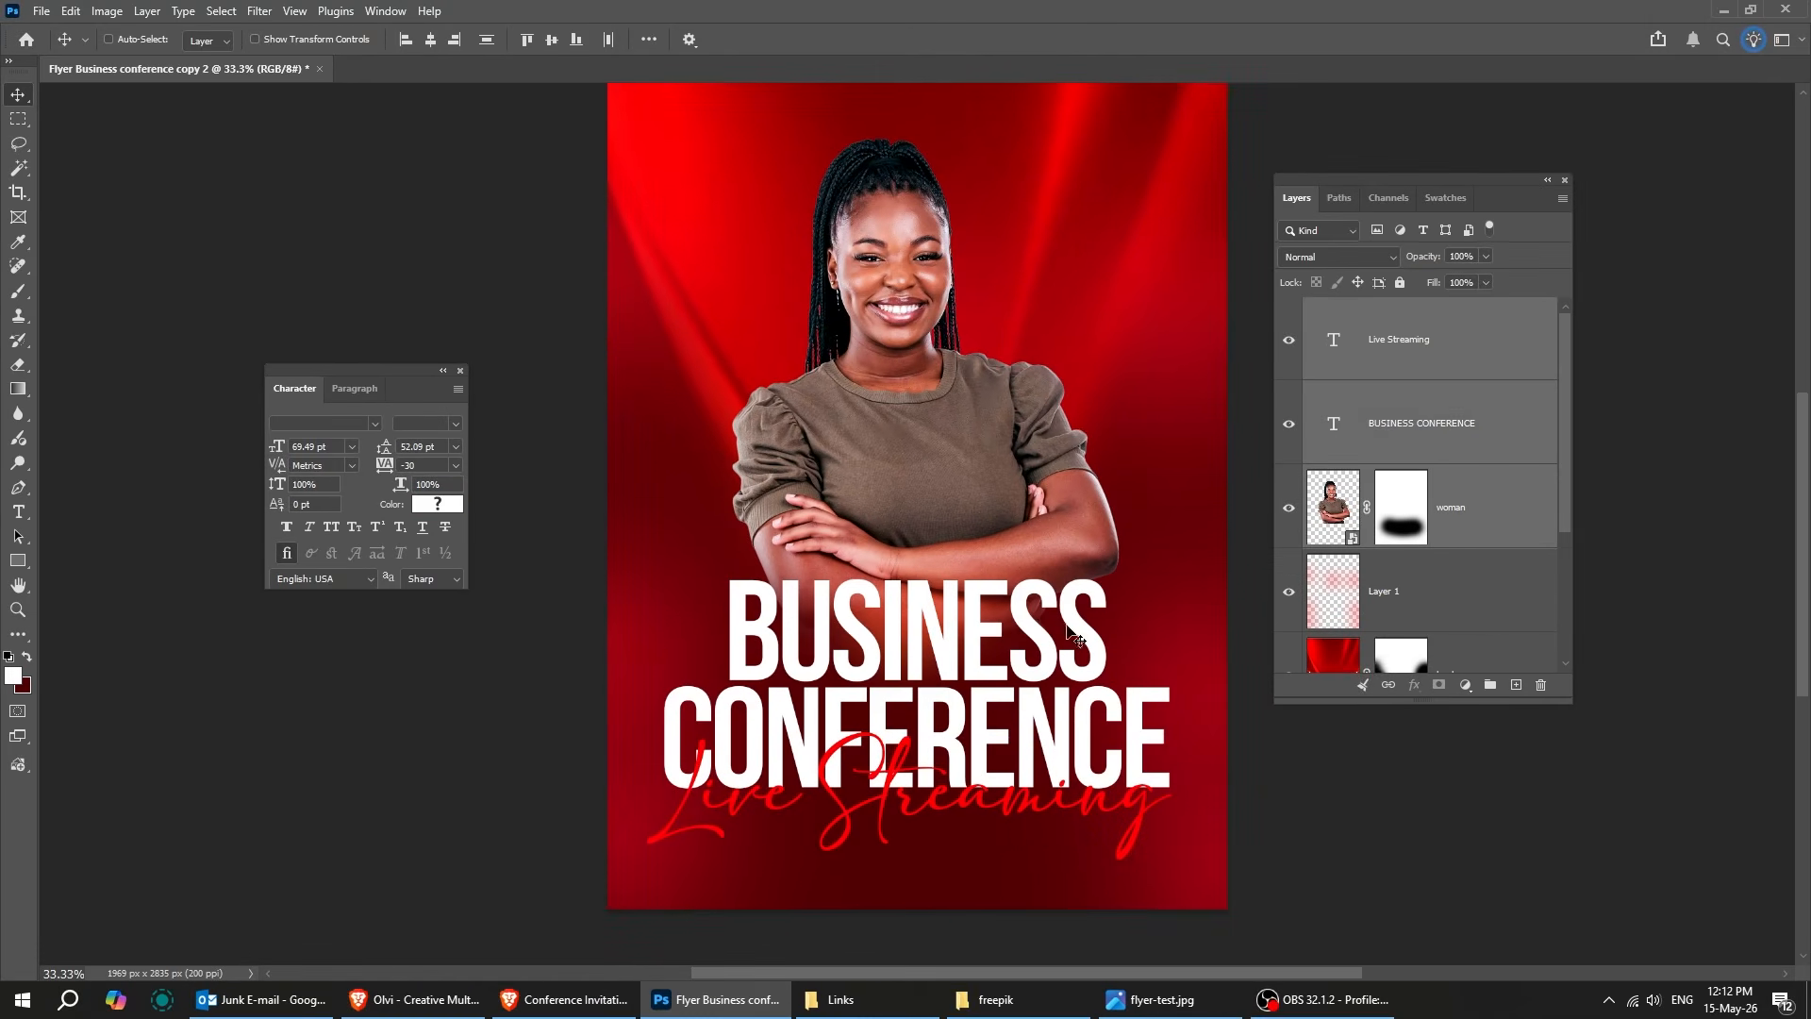
drag(1220, 593, 1217, 571)
drag(1060, 615, 1060, 614)
key(ctrl+minus)
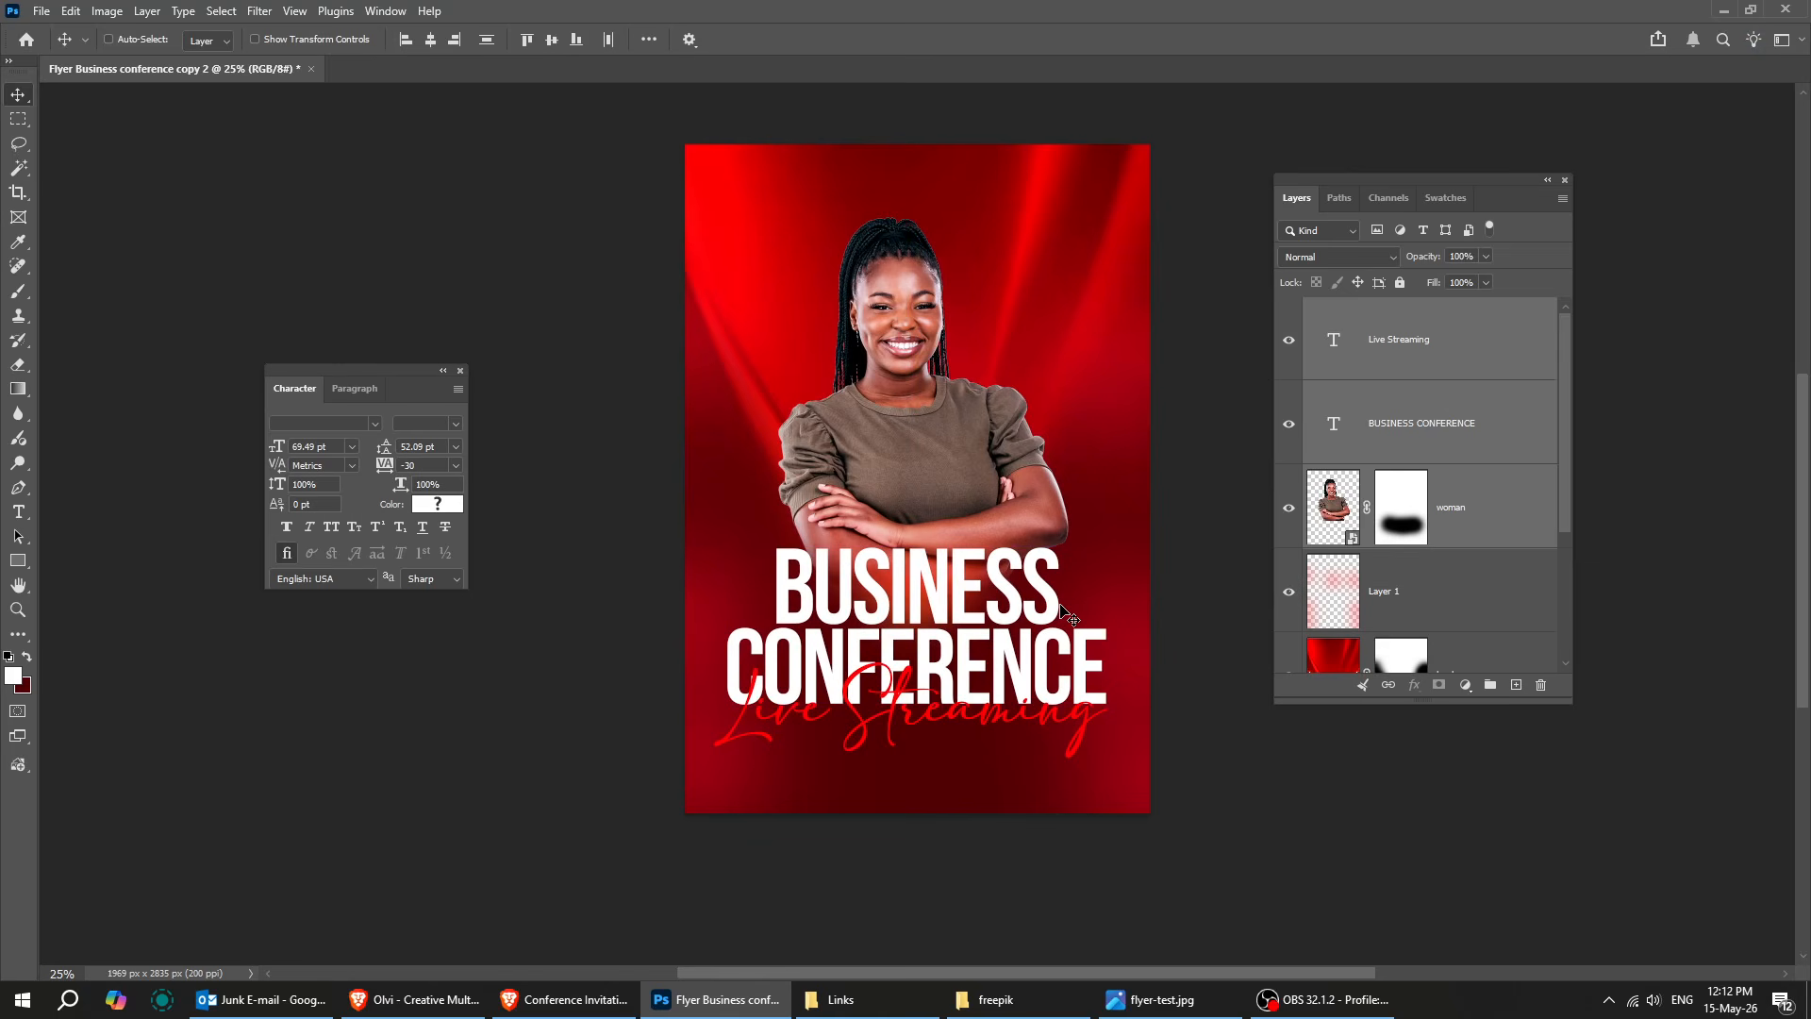
key(shift+Up)
key(shift+Up)
key(shift+Up)
key(shift+Up)
key(shift+Up)
key(shift+Up)
key(shift+Up)
key(shift+Up)
key(shift+Right)
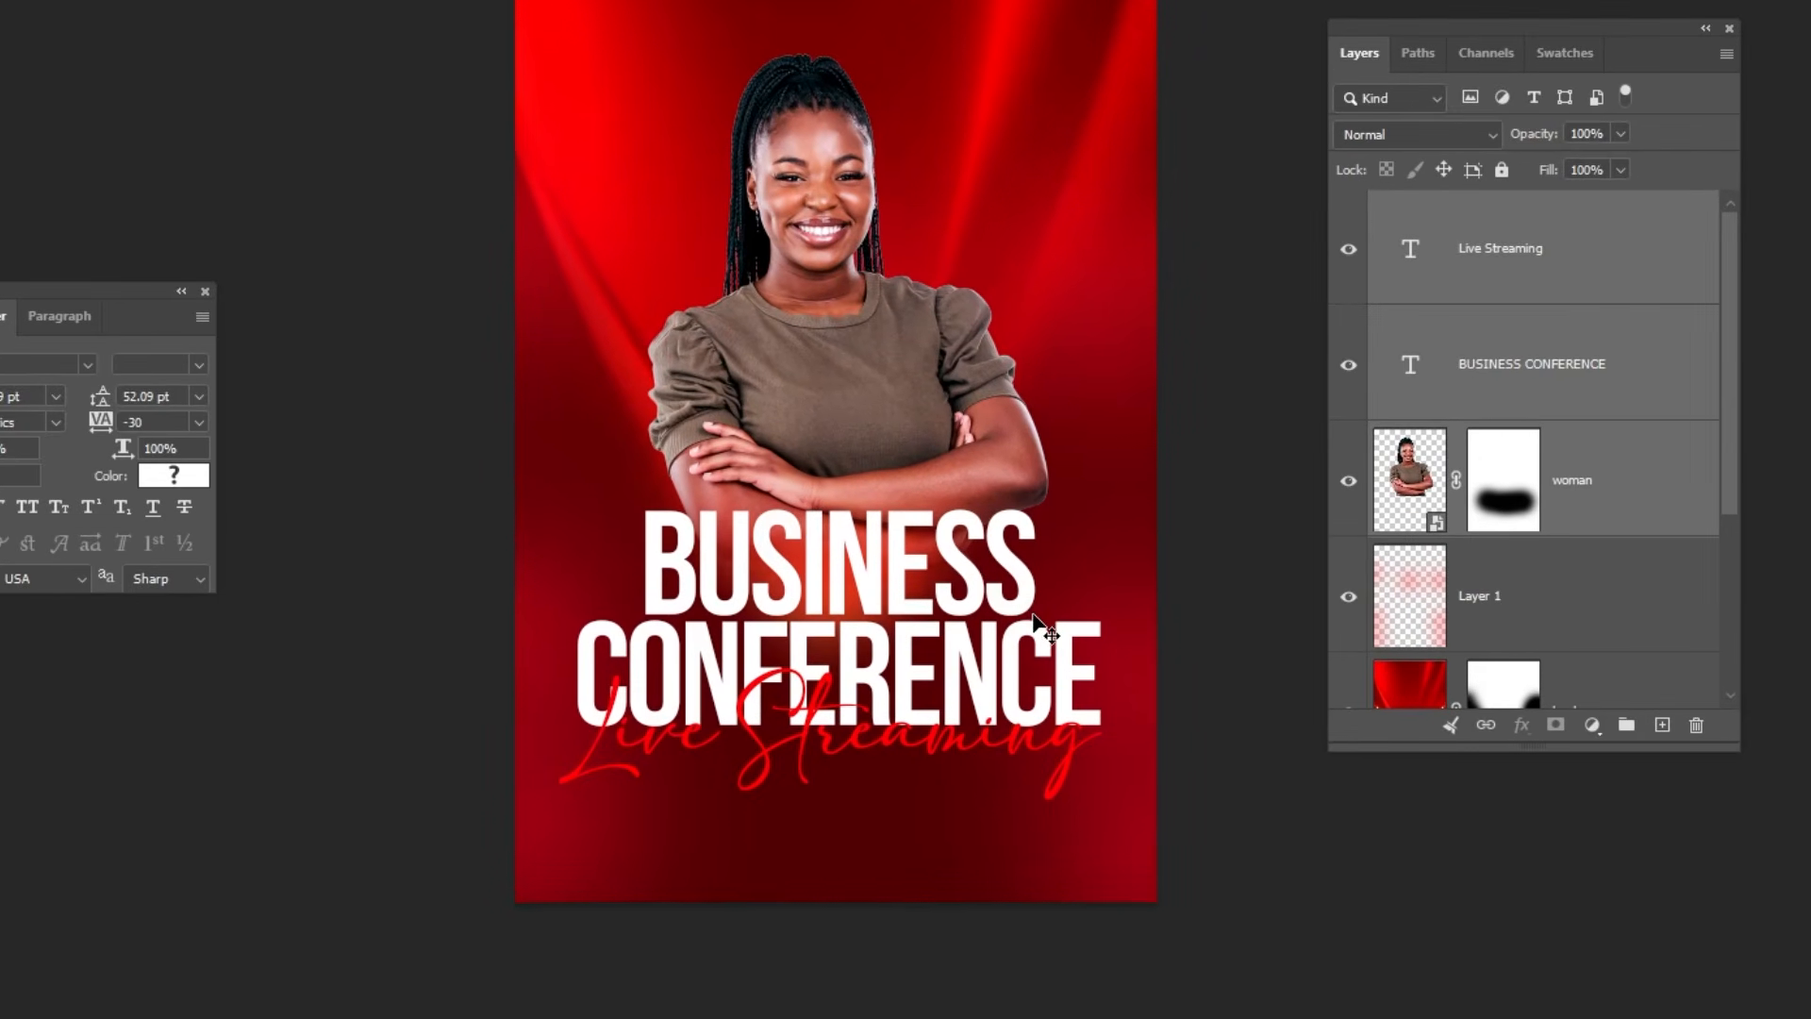
- Scale the woman cutout down slightly so her head sits lower above the title
click(1438, 504)
drag(909, 149, 869, 225)
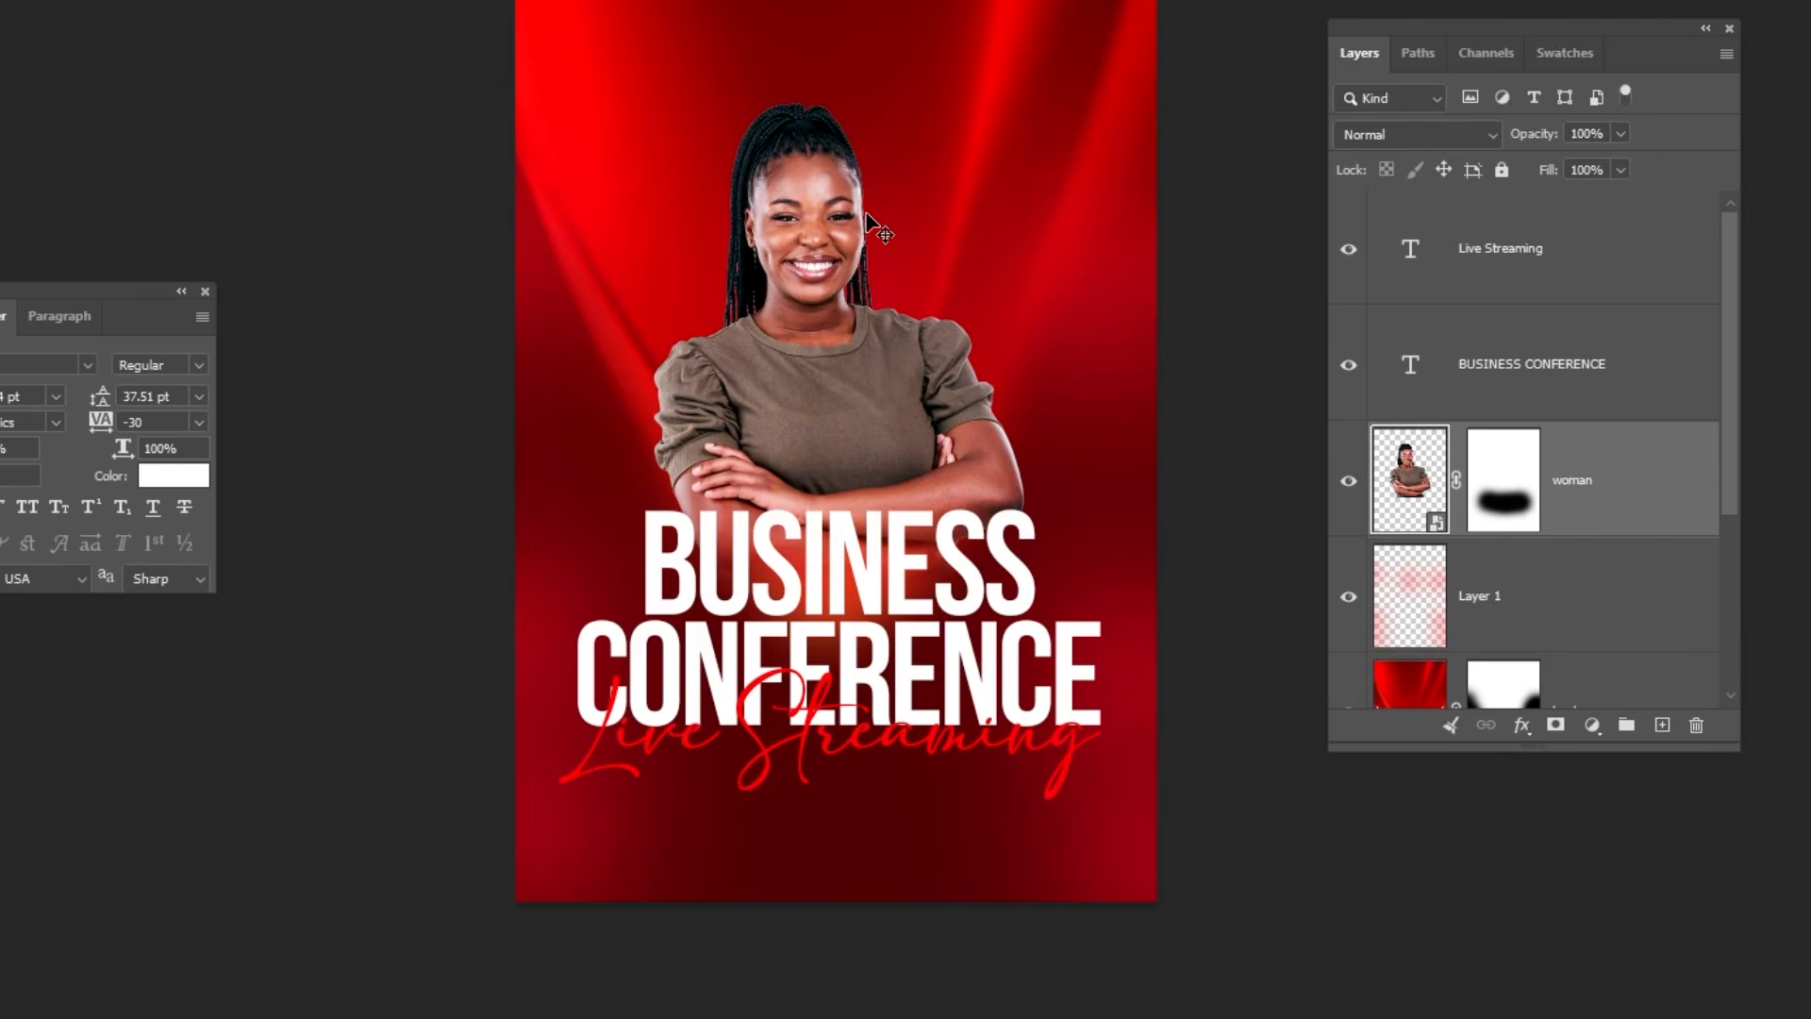
- Add a Multiply drop shadow to the BUSINESS CONFERENCE title: #430004, 75% opacity, 66° angle, 29 px distance, 18 px size
key(ctrl+plus)
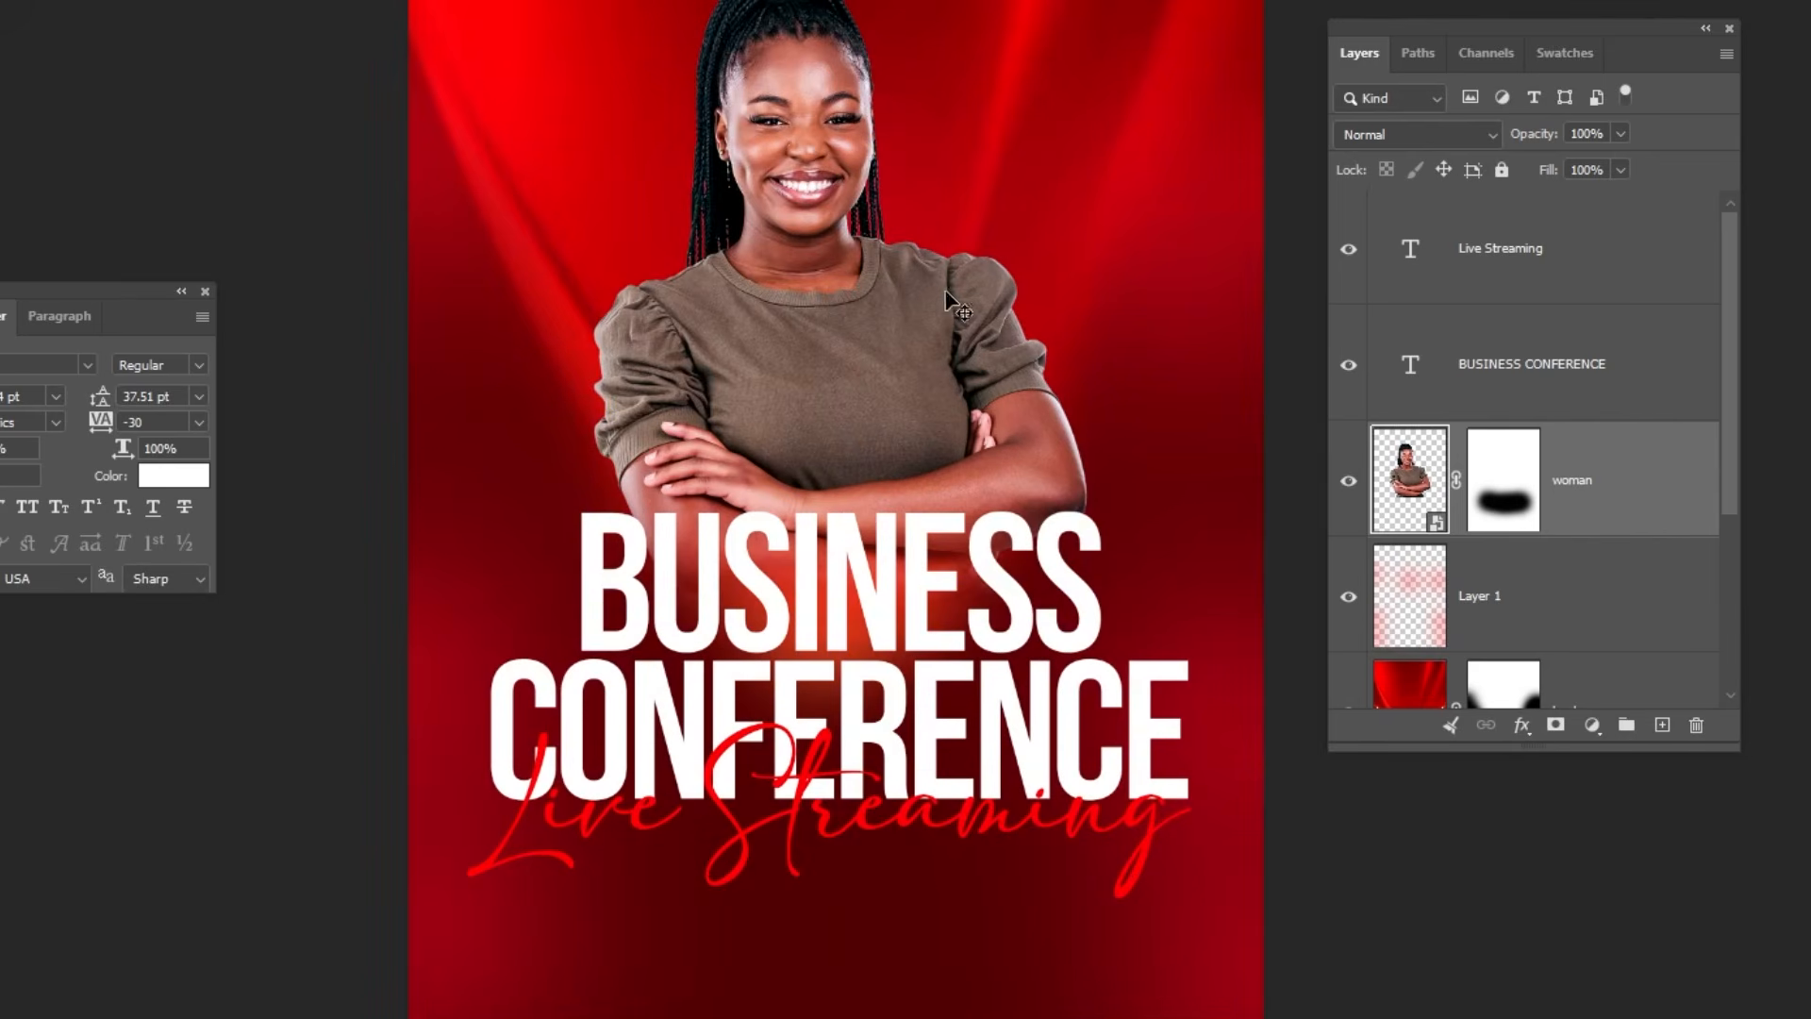
click(1518, 375)
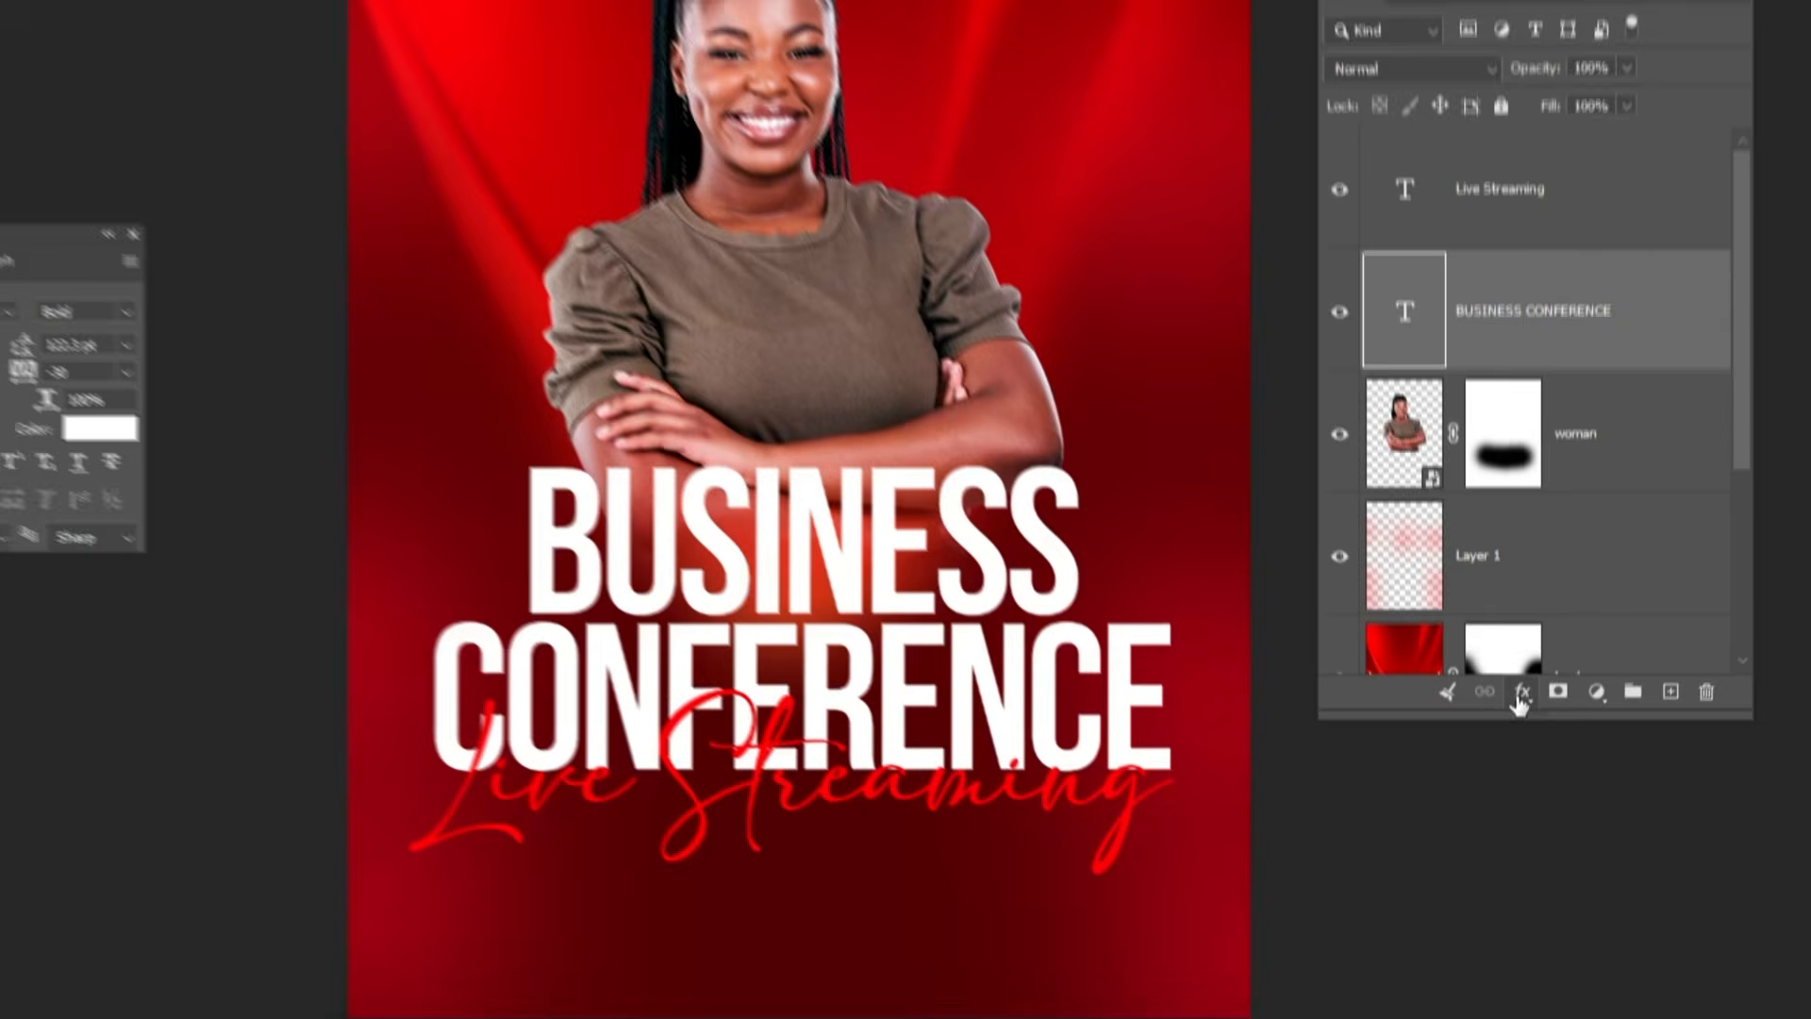
click(1521, 724)
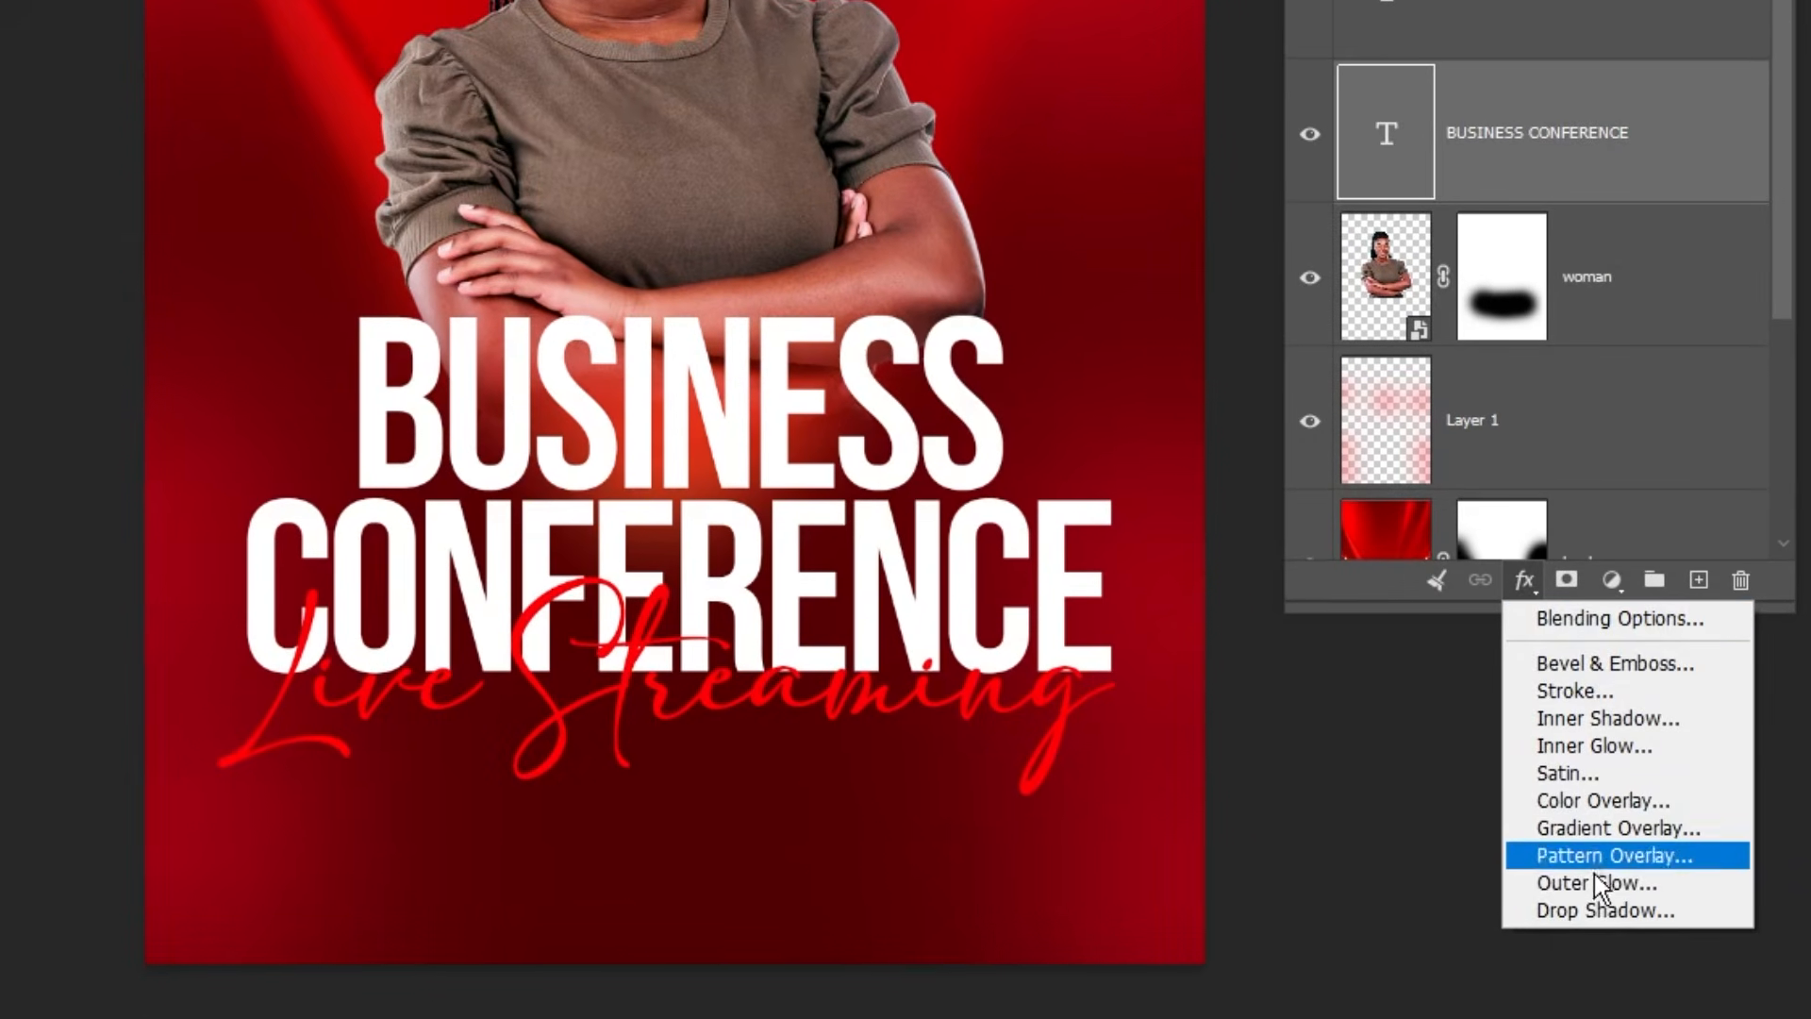
click(1594, 918)
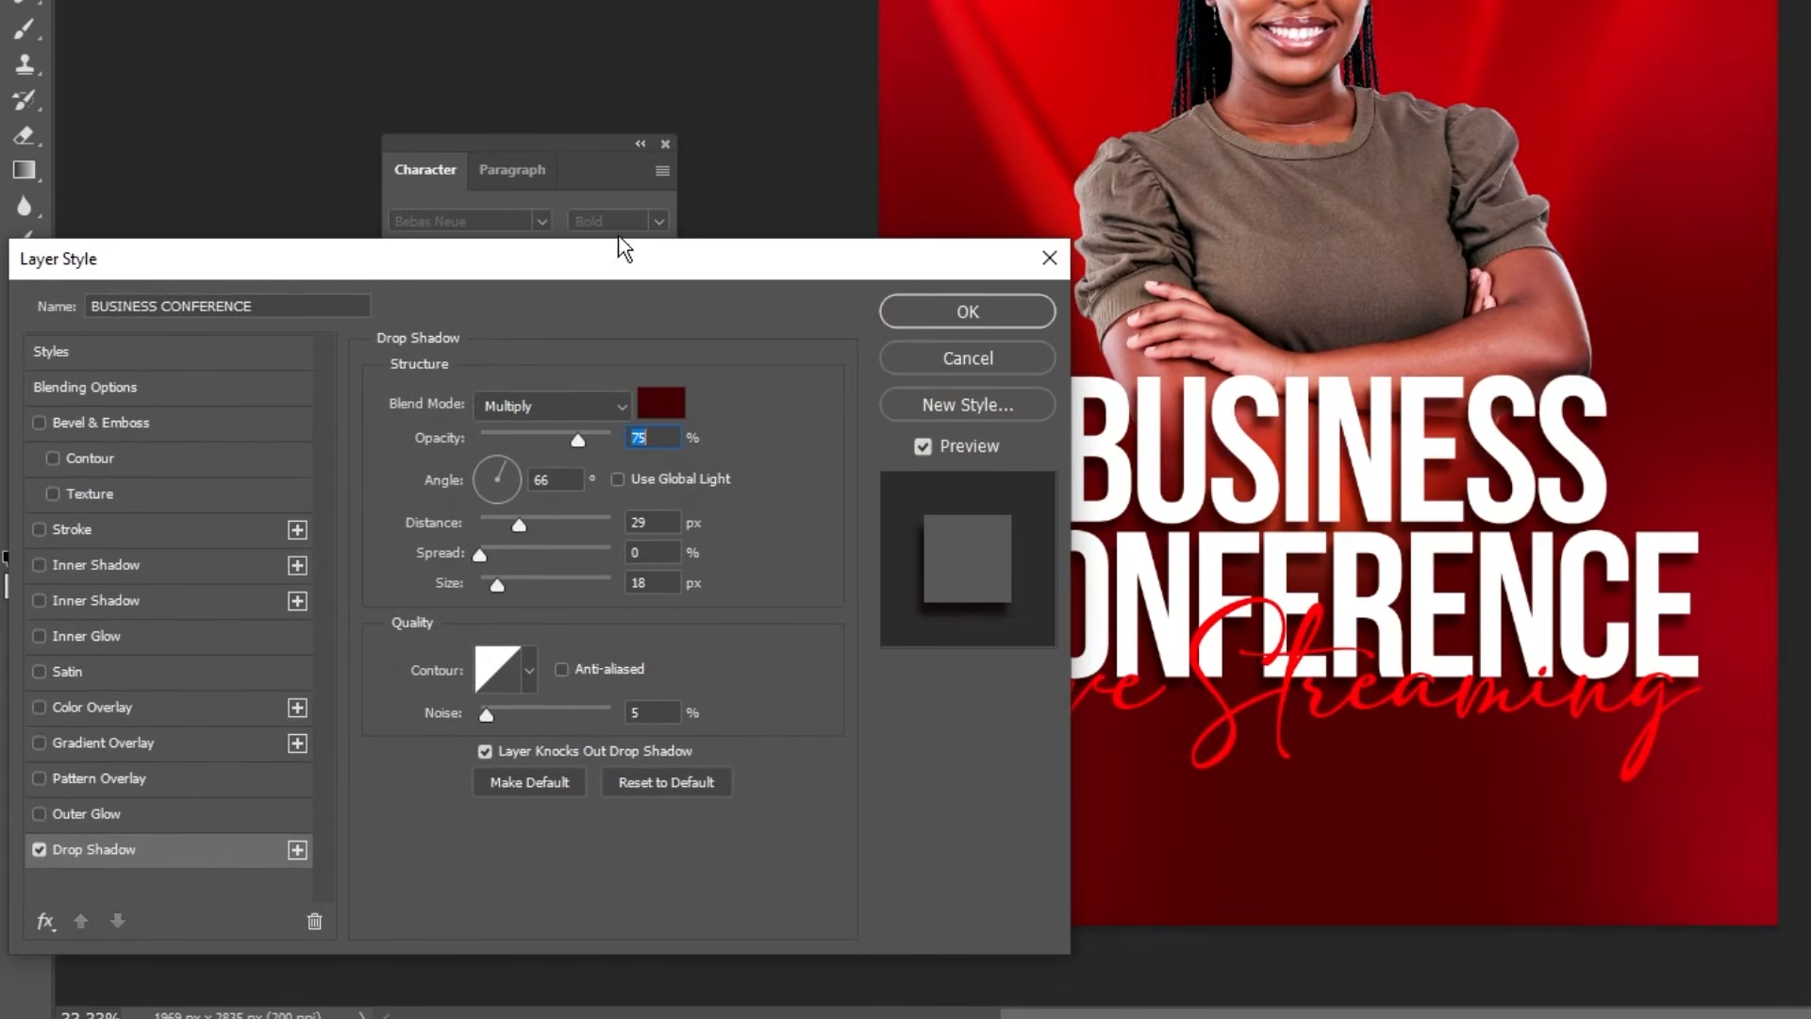
drag(623, 249, 654, 50)
click(670, 212)
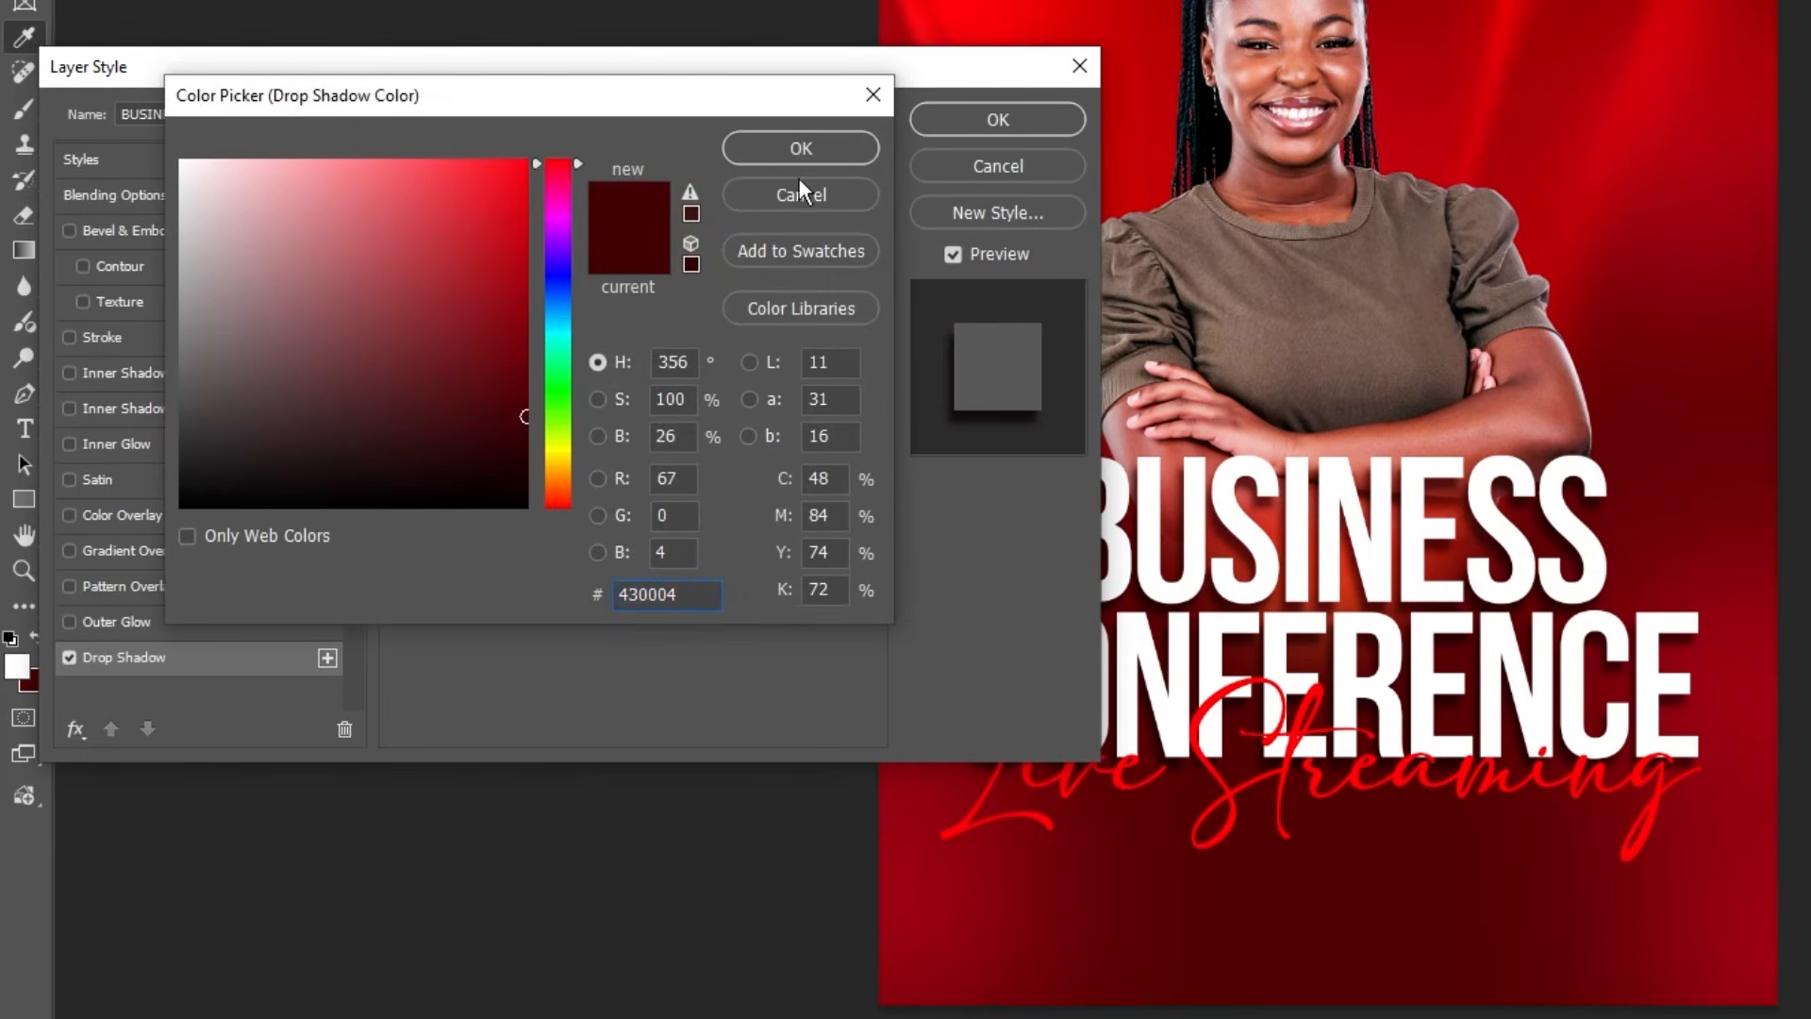
click(801, 151)
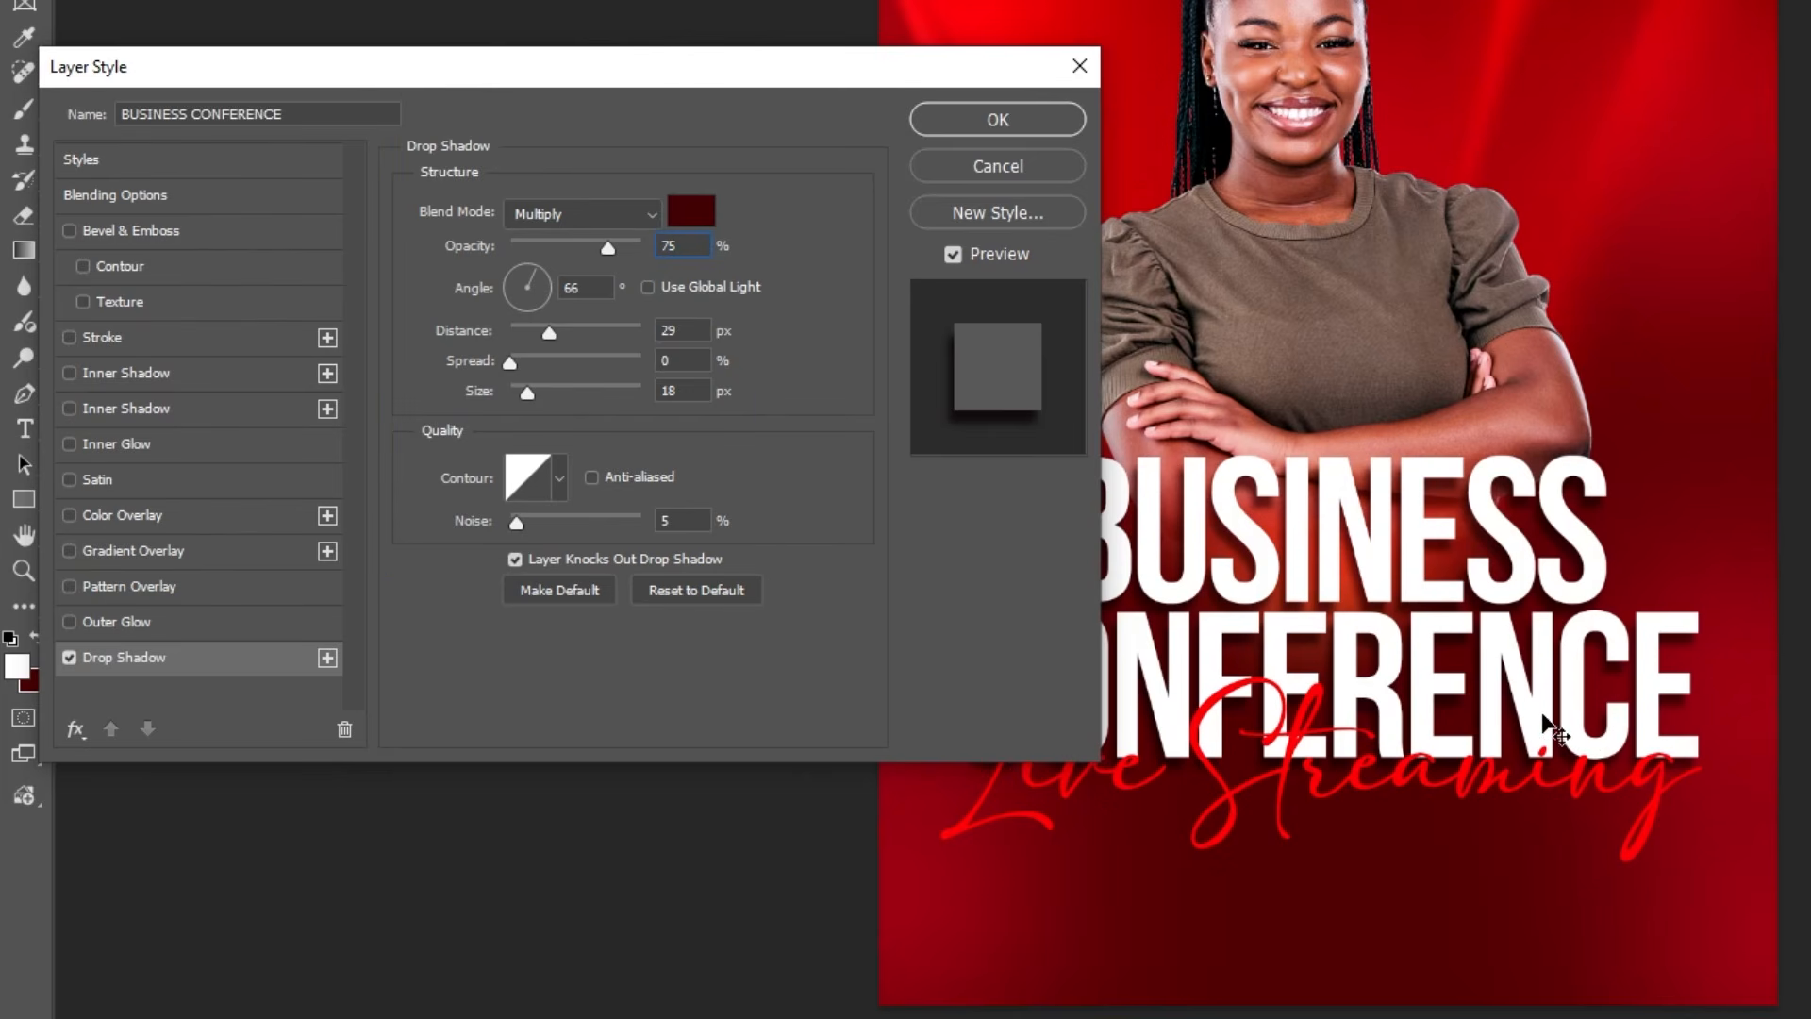
click(997, 119)
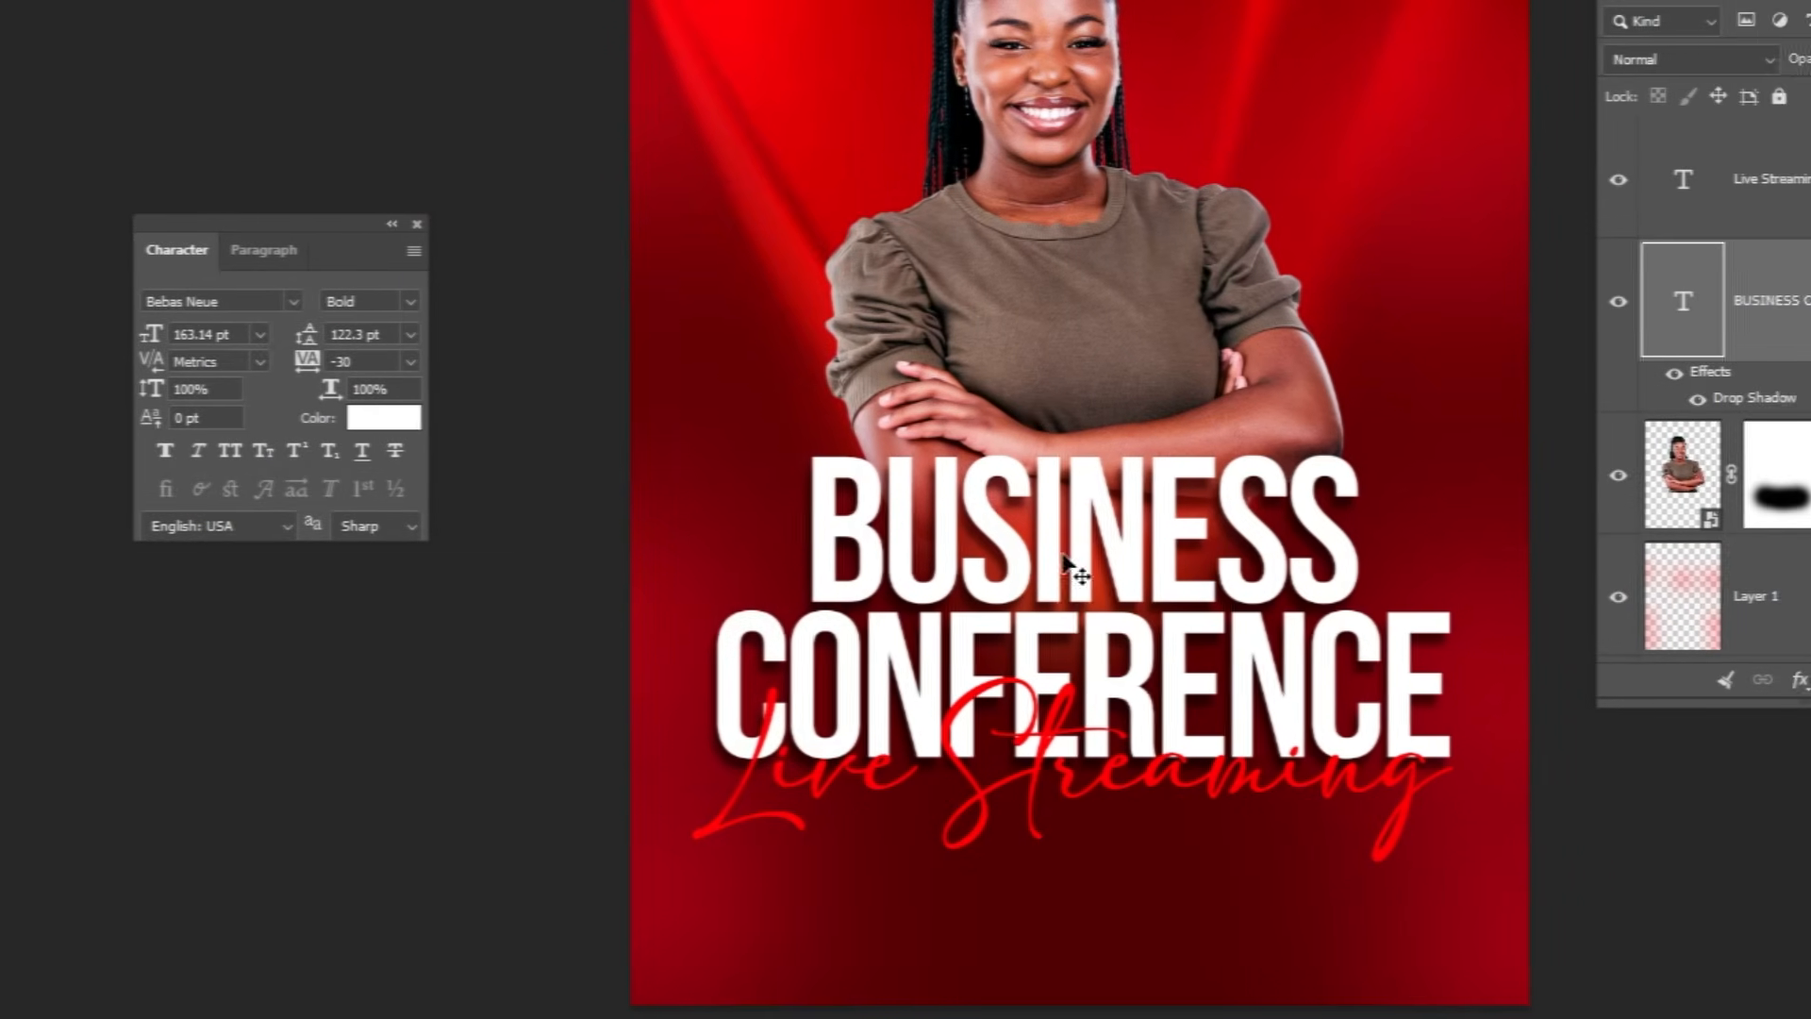
- Add a new text line reading BUSINESS in Bebas Neue Bold at the flyer's upper left, coloured #ff0106
scroll(1164, 490, up, 1)
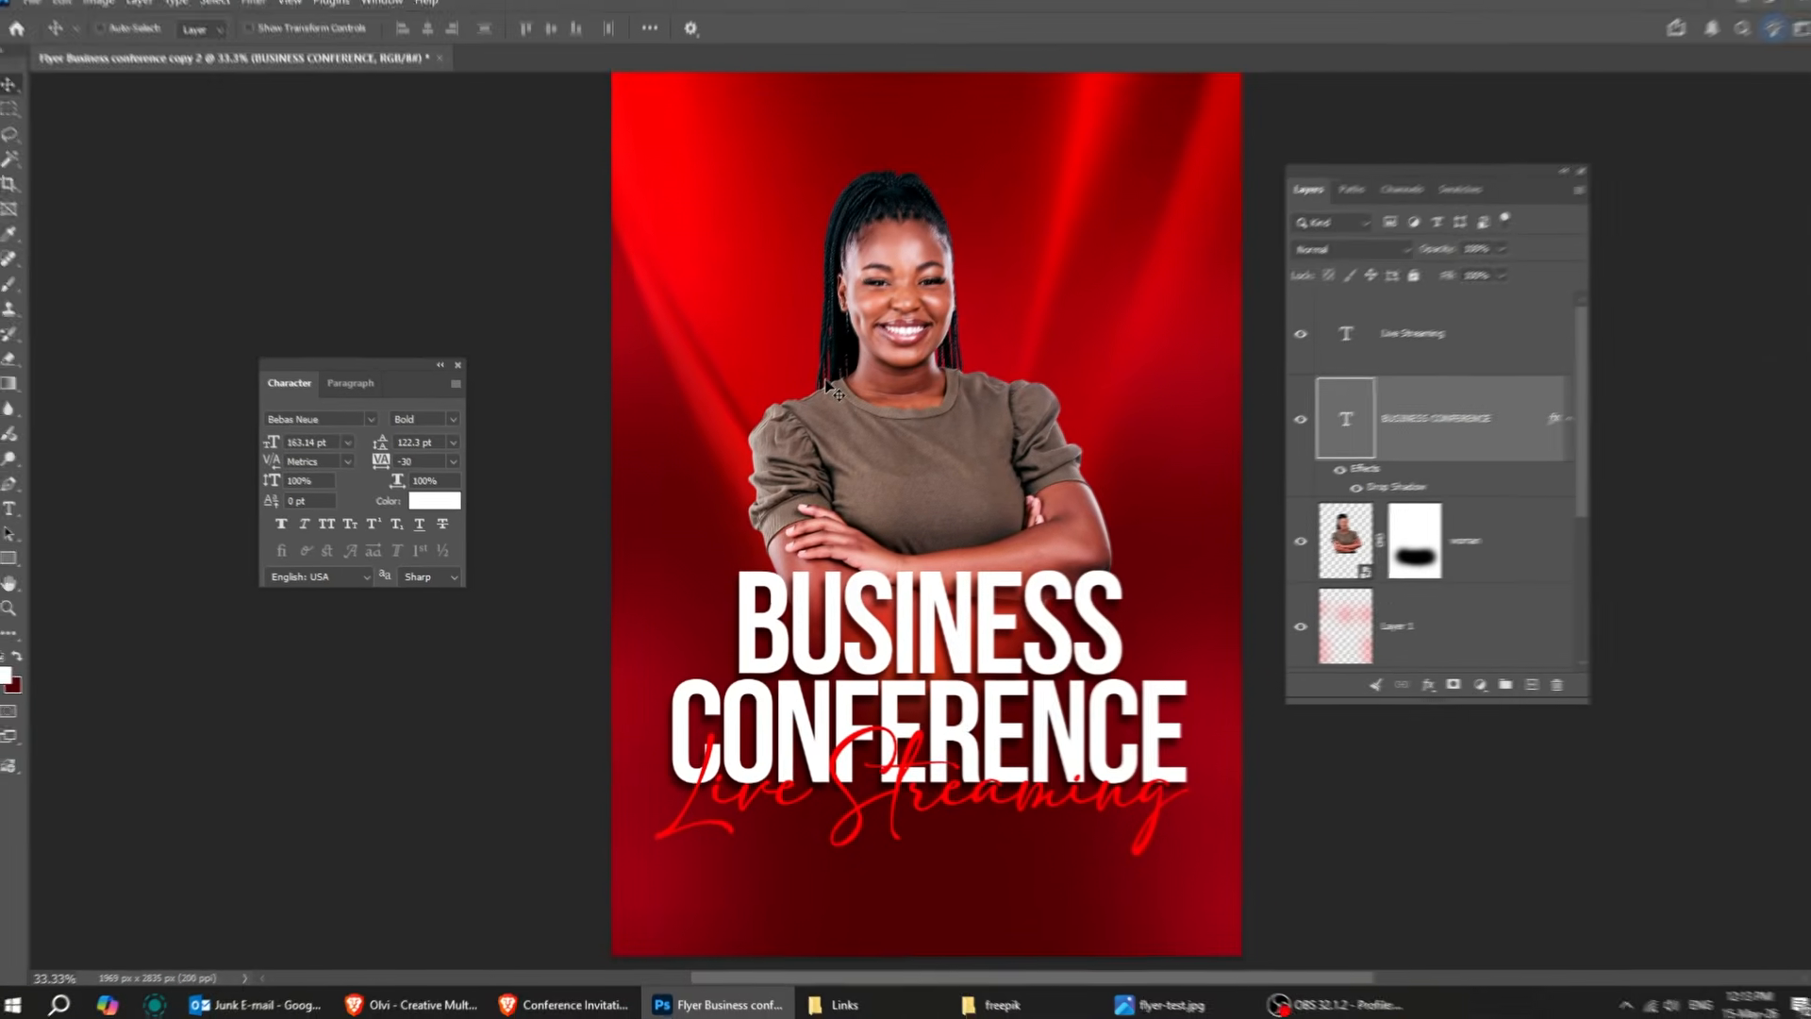
key(t)
click(710, 174)
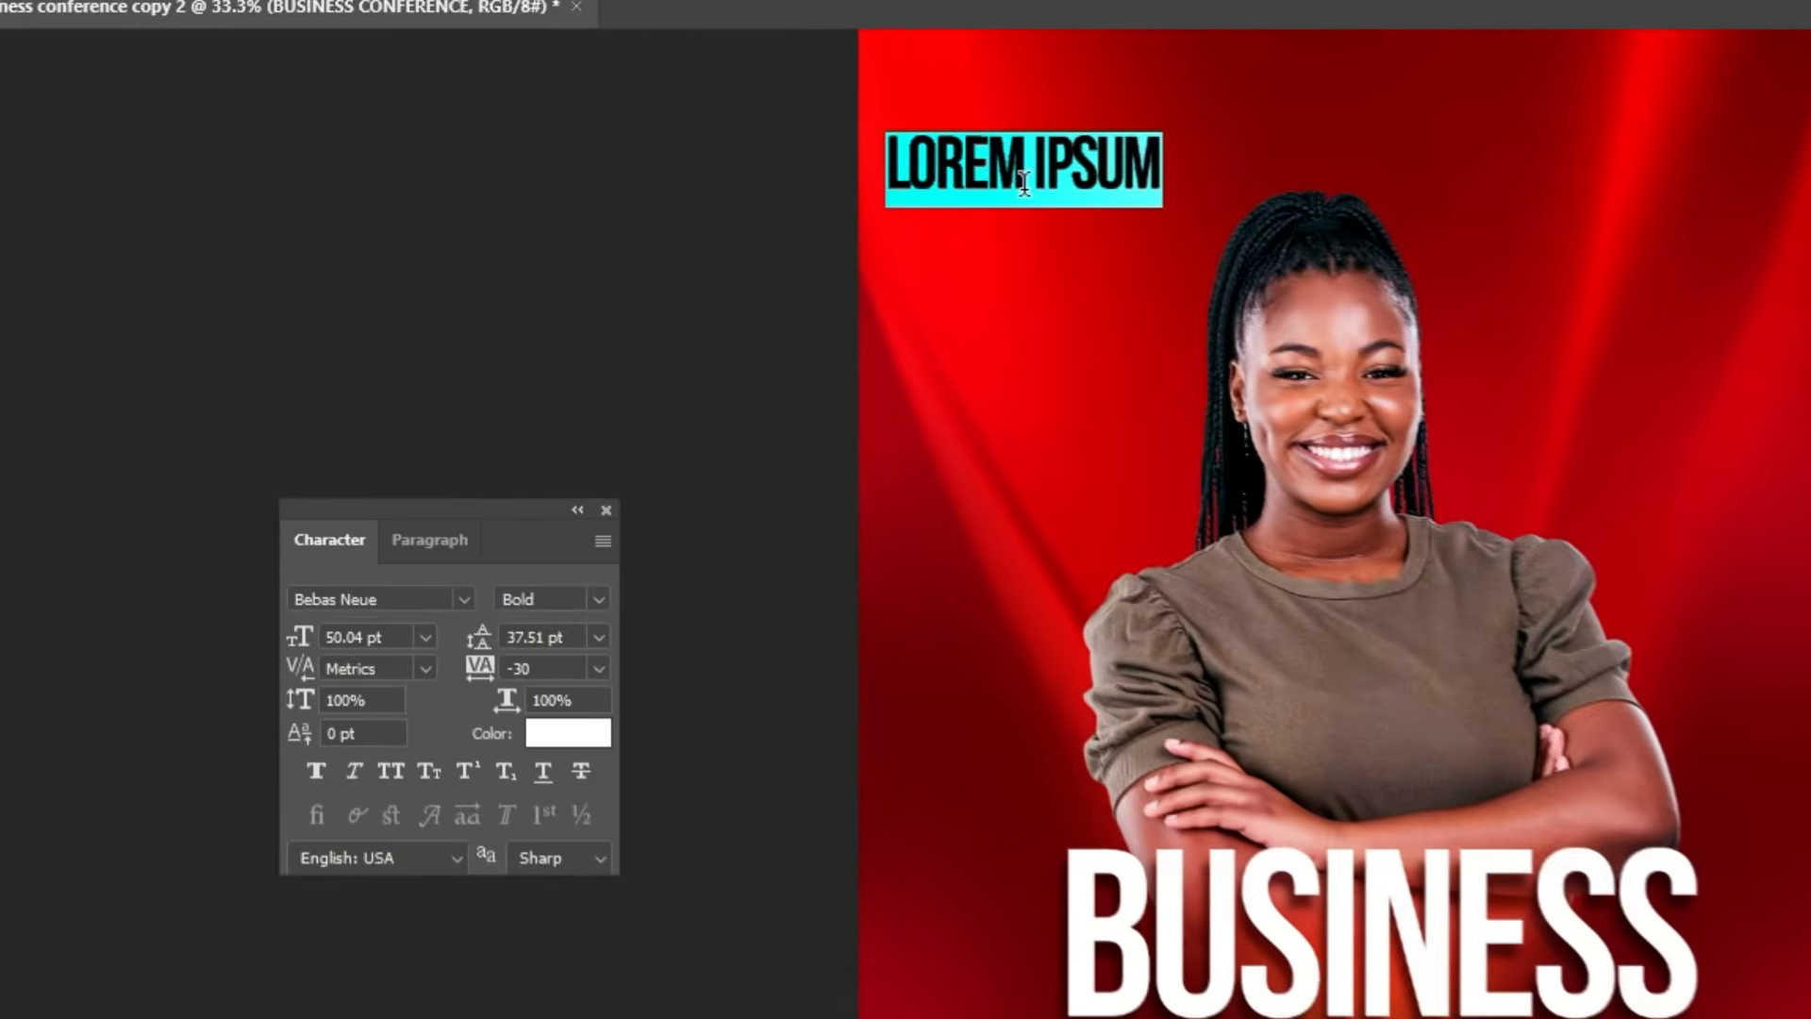
text(BUSINESS)
key(ctrl+Return)
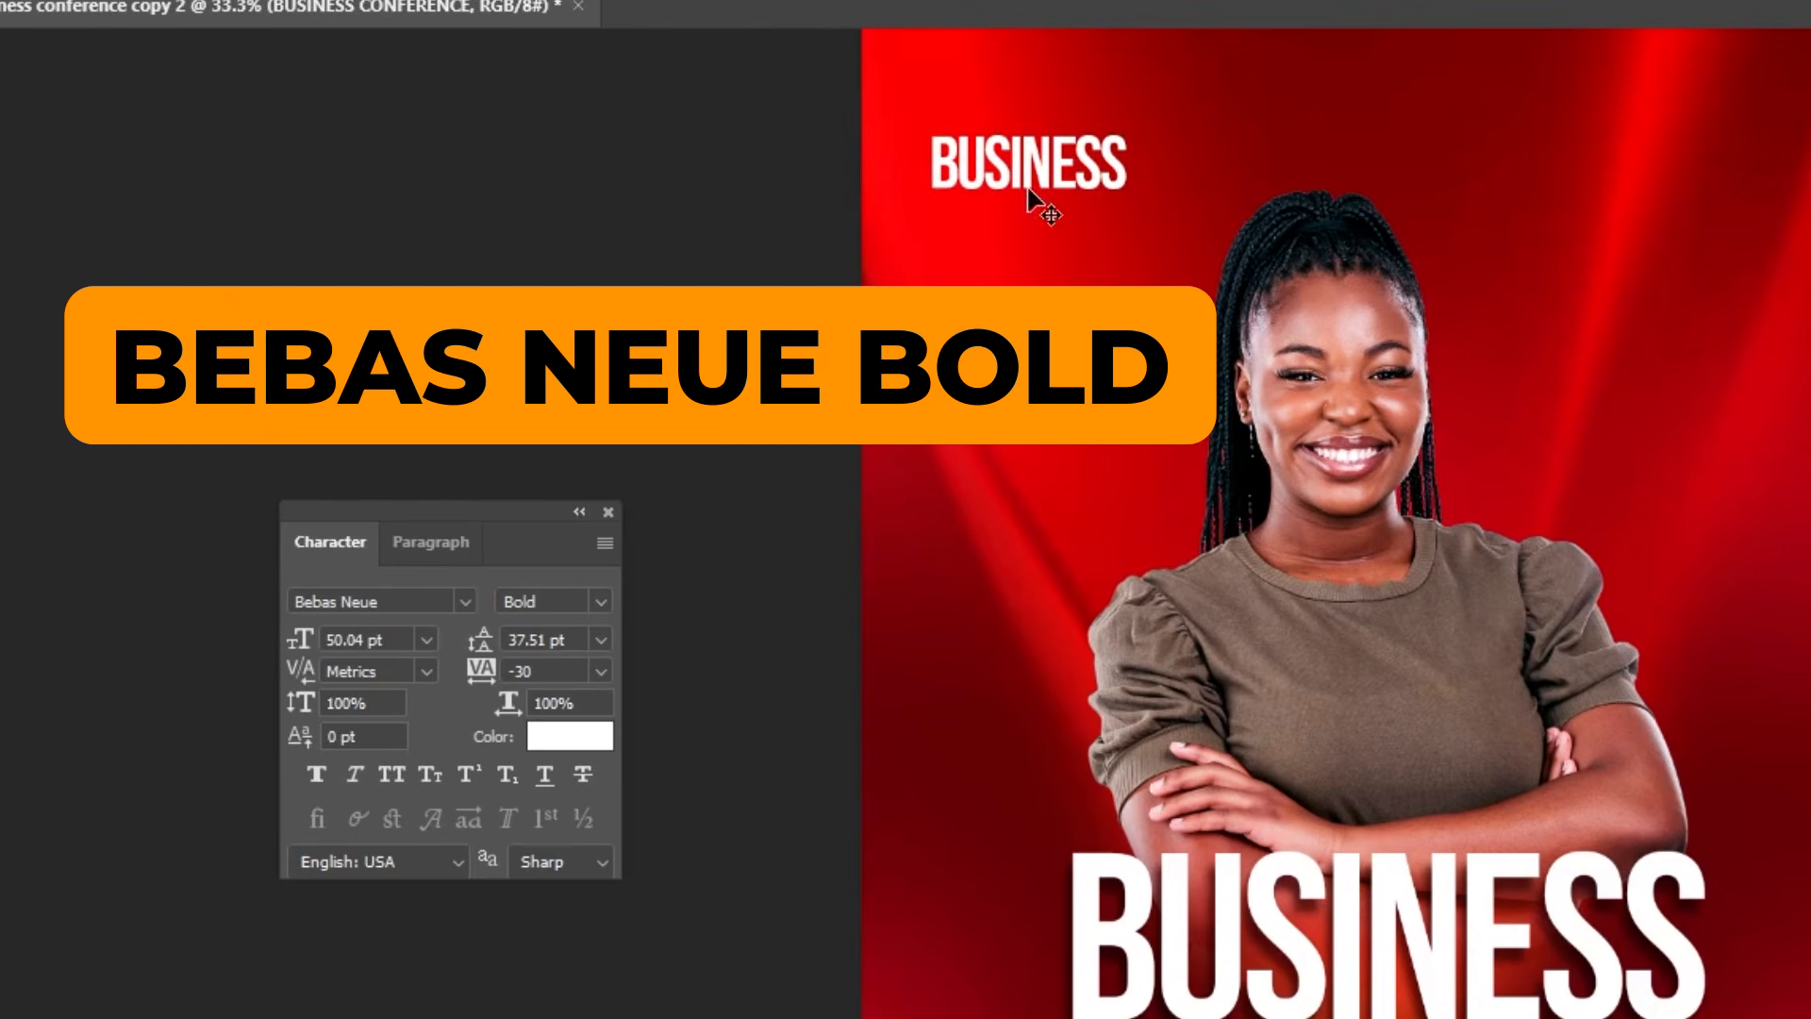
click(570, 736)
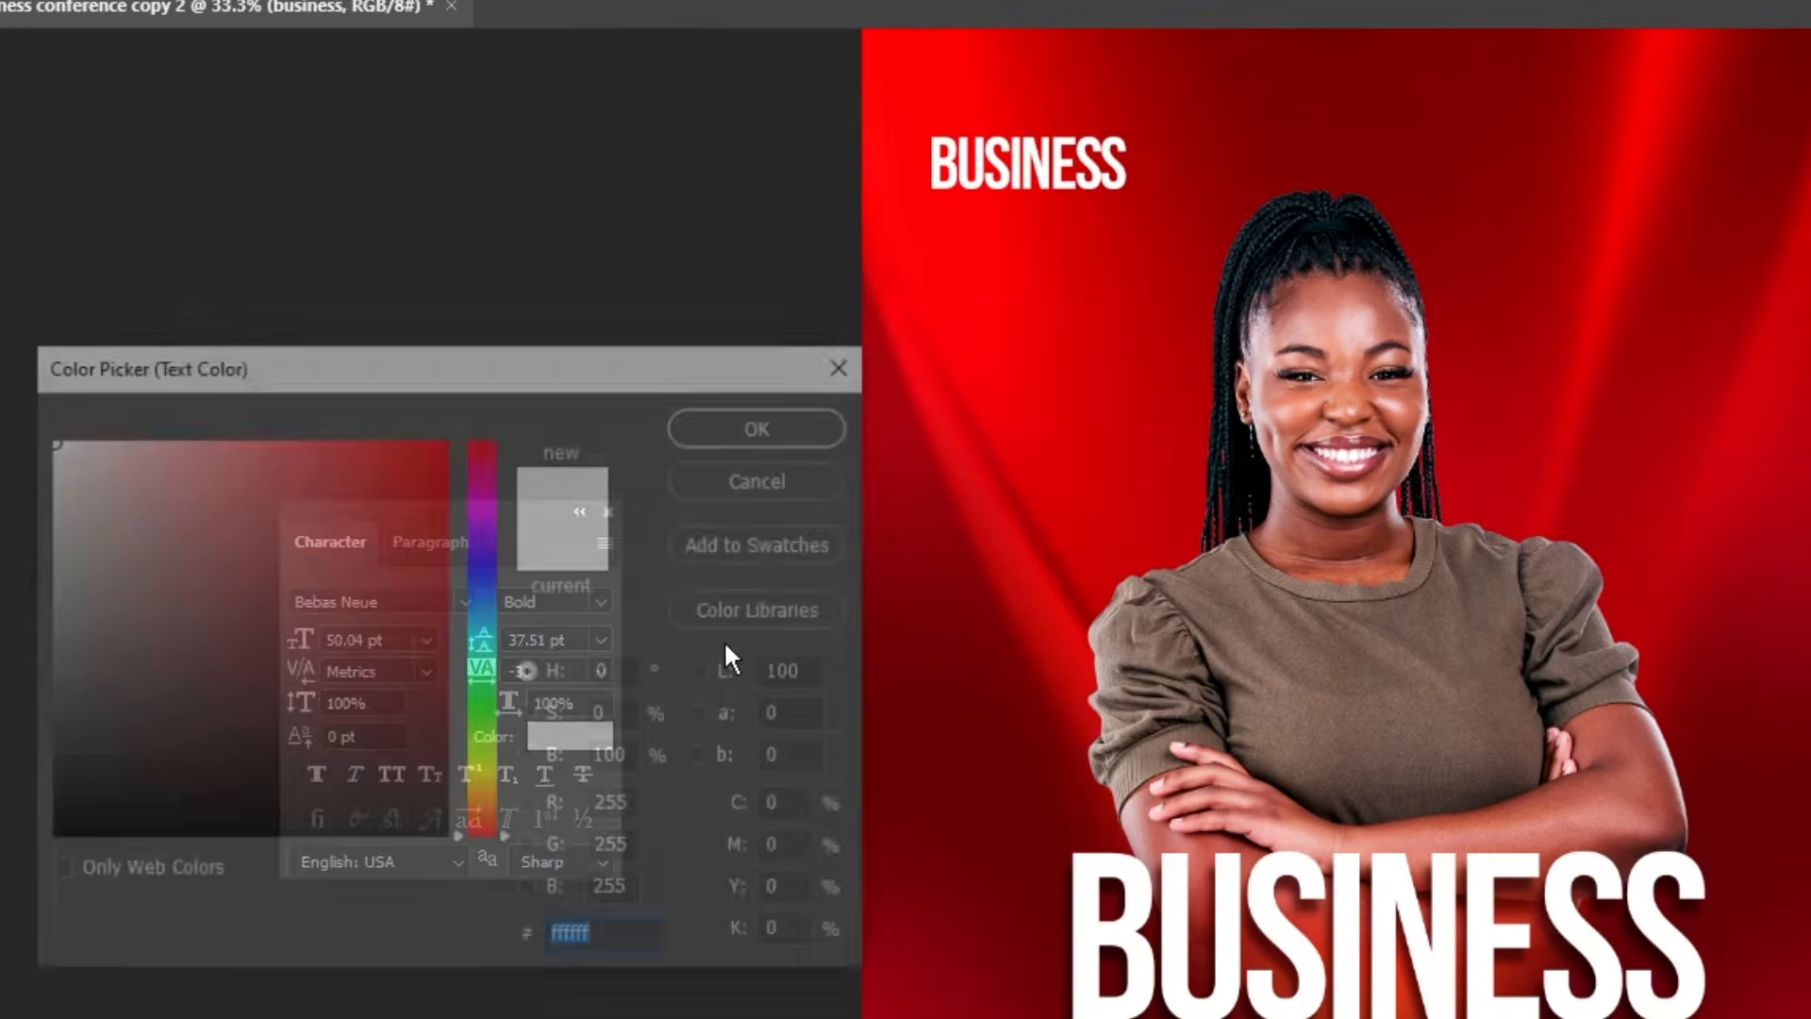
click(941, 219)
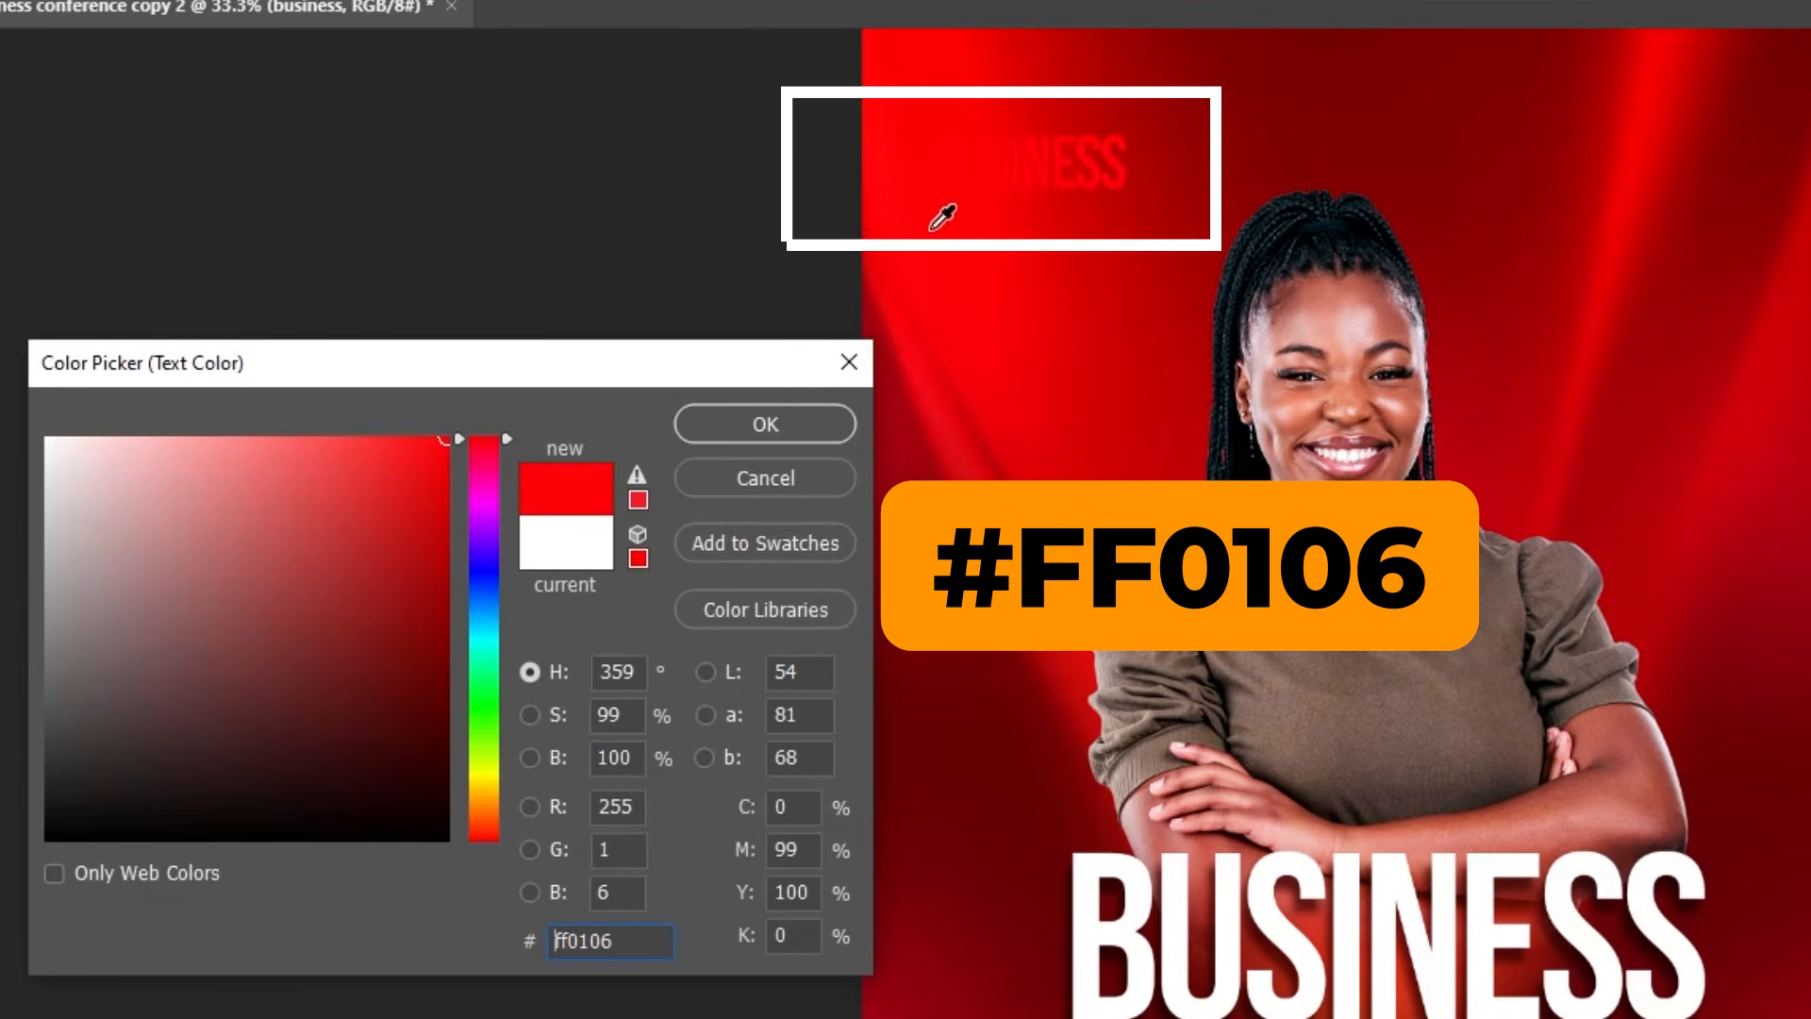
click(802, 421)
- Rotate the small BUSINESS text 90° and enlarge it to about 326 pt along the flyer's left edge
key(ctrl+t)
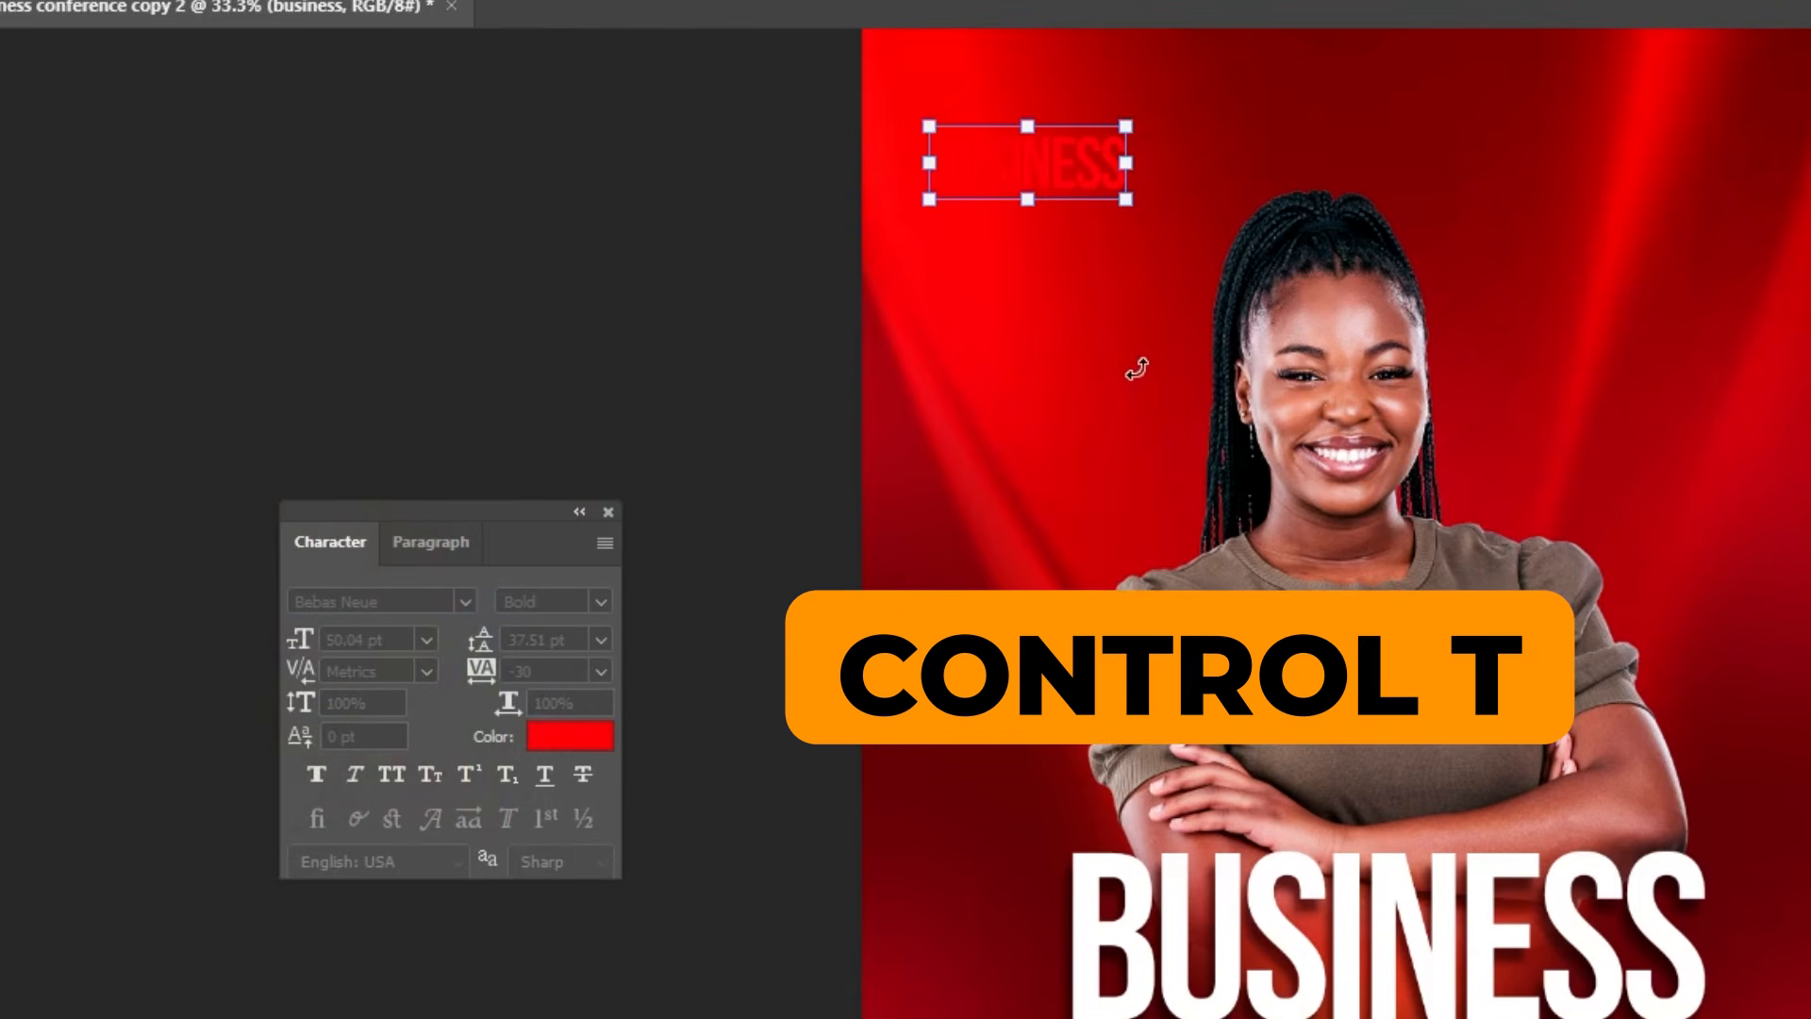
drag(1128, 299, 605, 542)
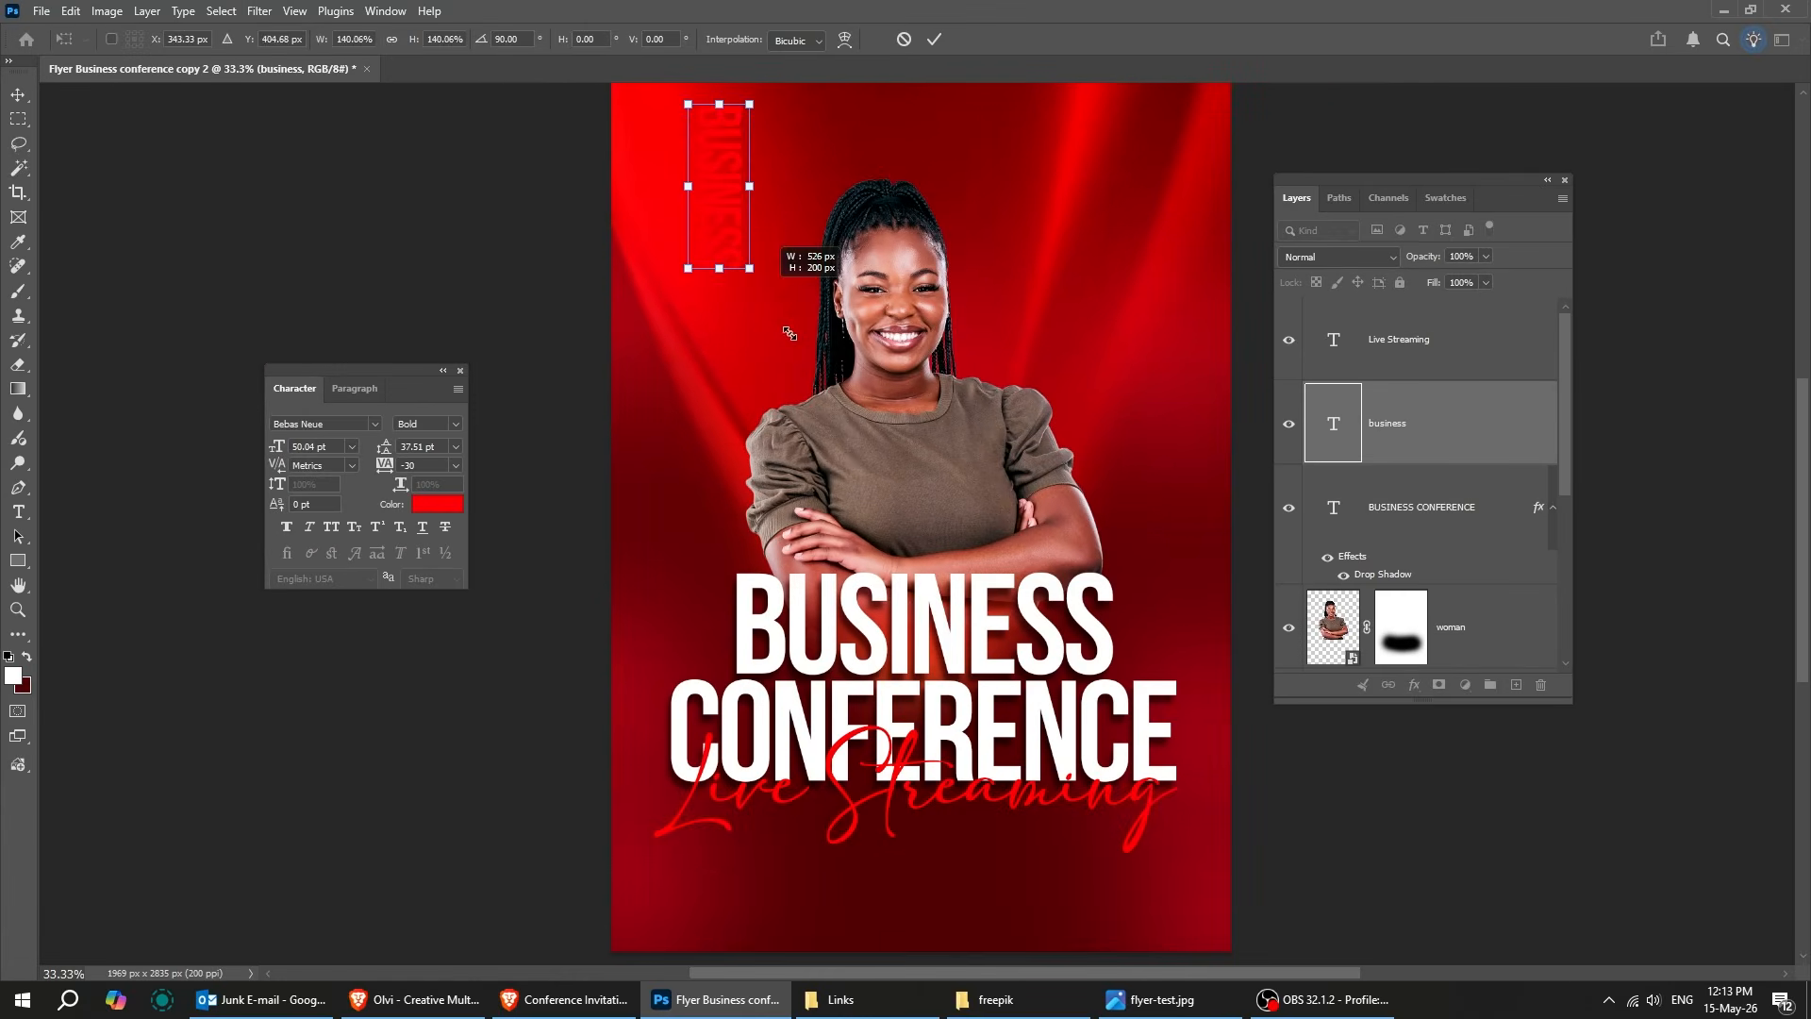
drag(789, 333, 720, 336)
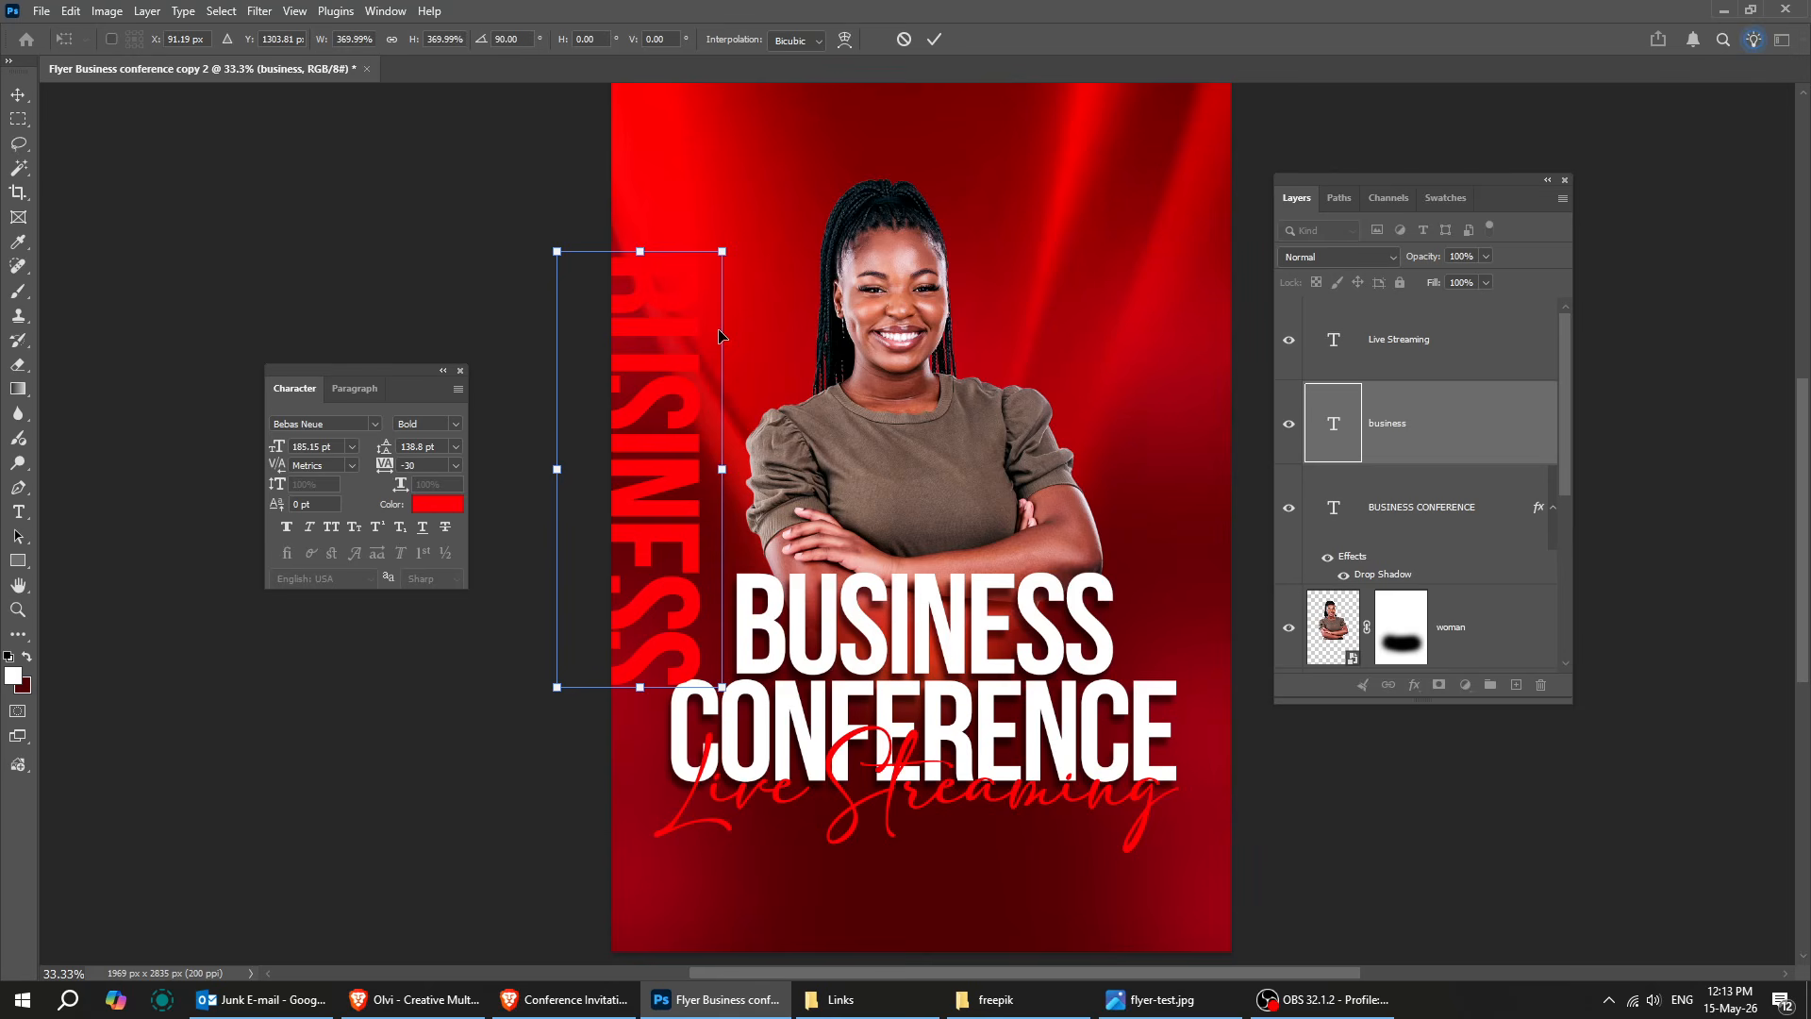
drag(720, 253, 792, 133)
key(Return)
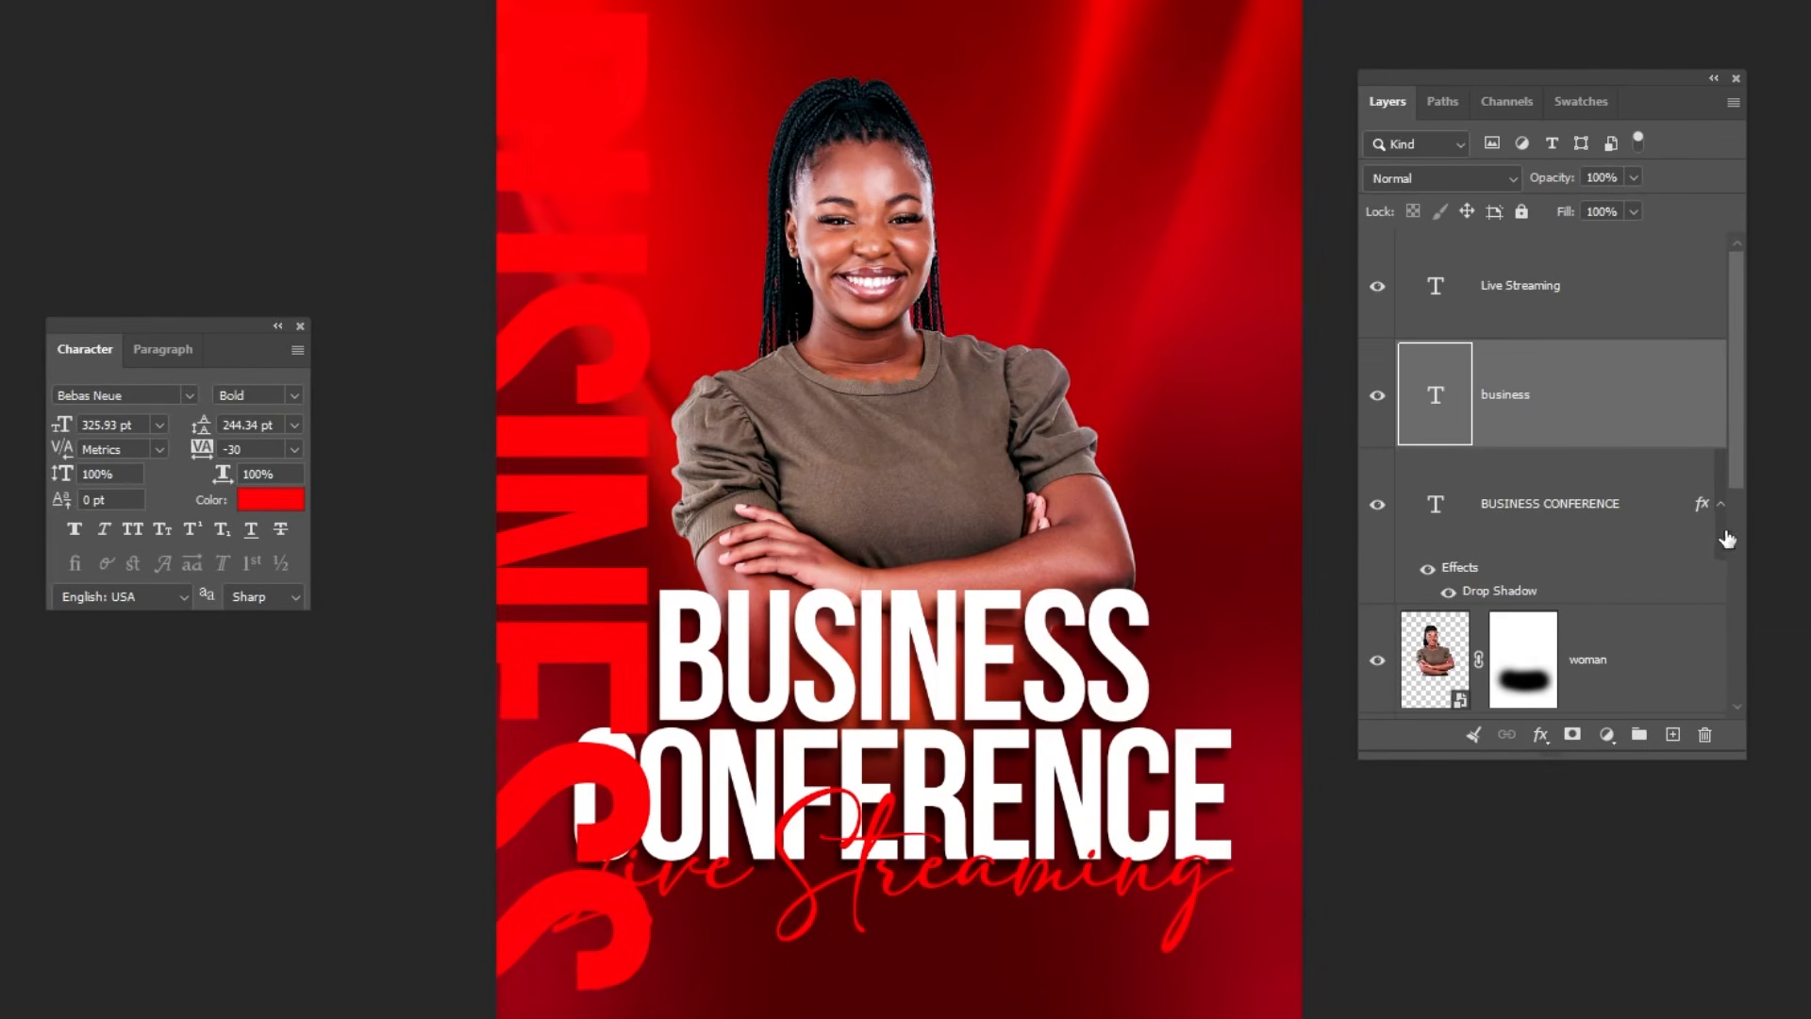
- Move the vertical business layer directly above the back layer, set its opacity to 27%, and nudge the text slightly upwards
click(1721, 517)
drag(1638, 461, 1627, 388)
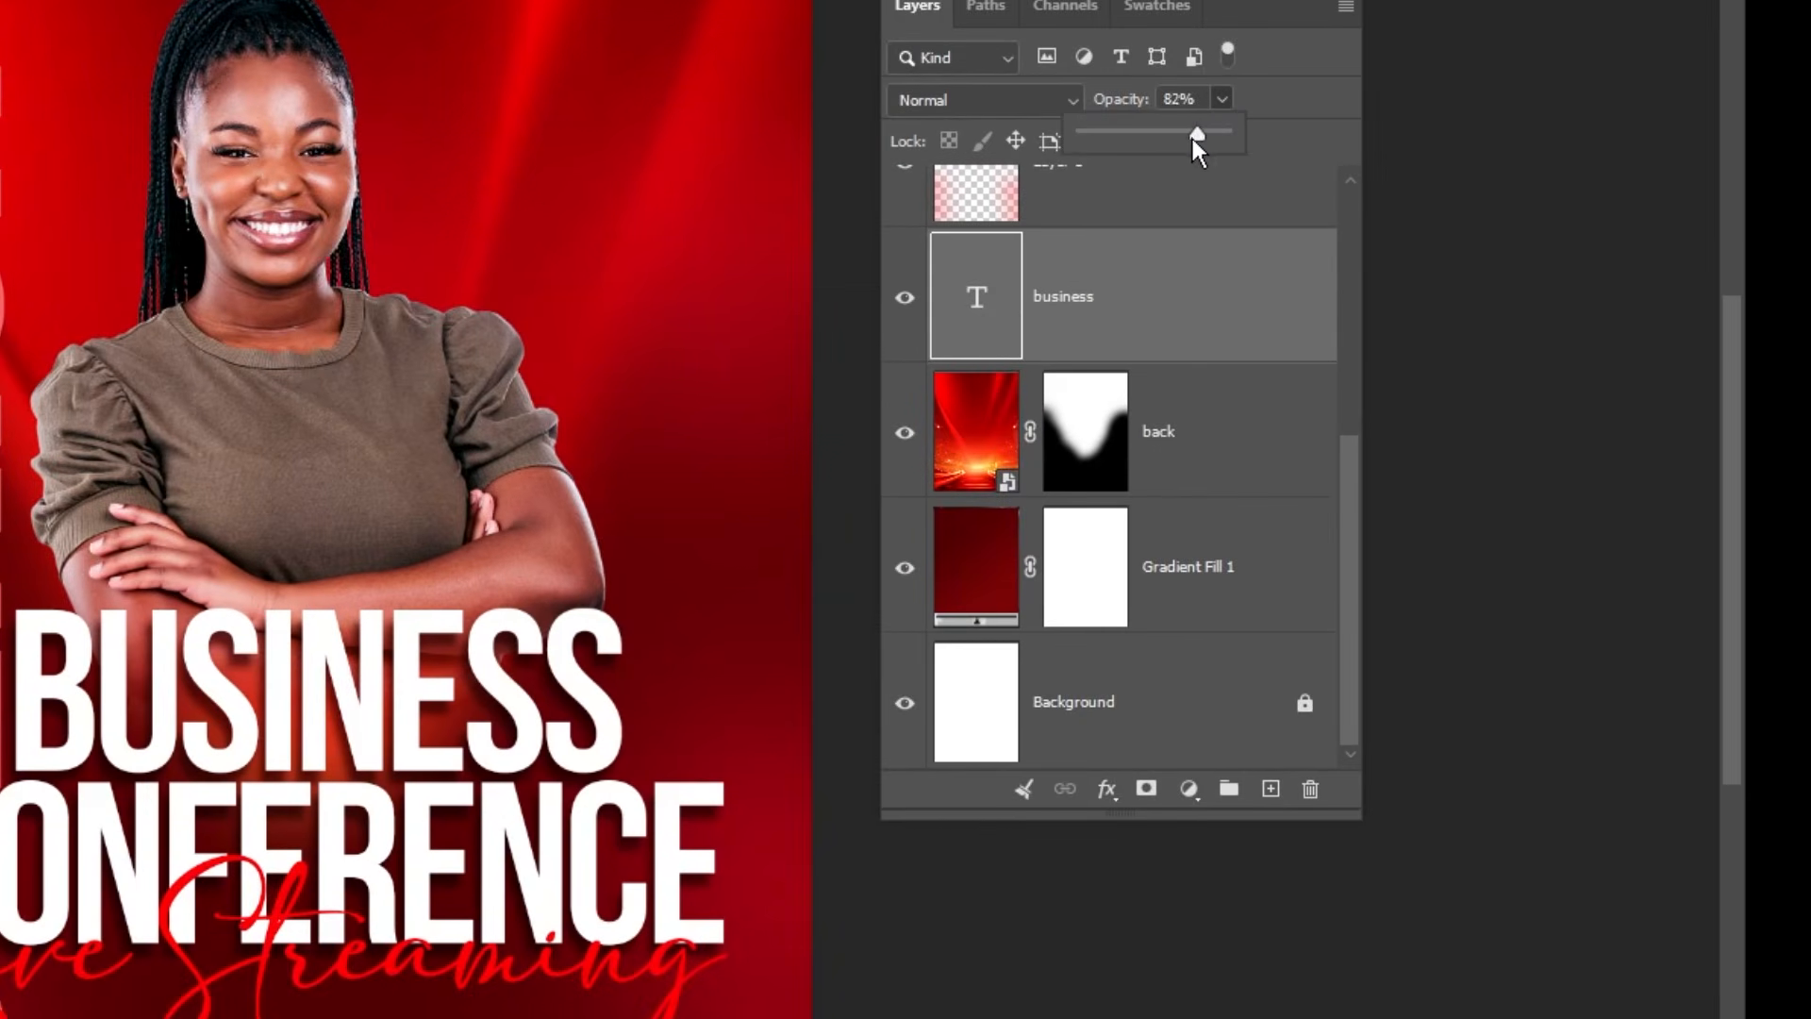
drag(1153, 140, 1117, 140)
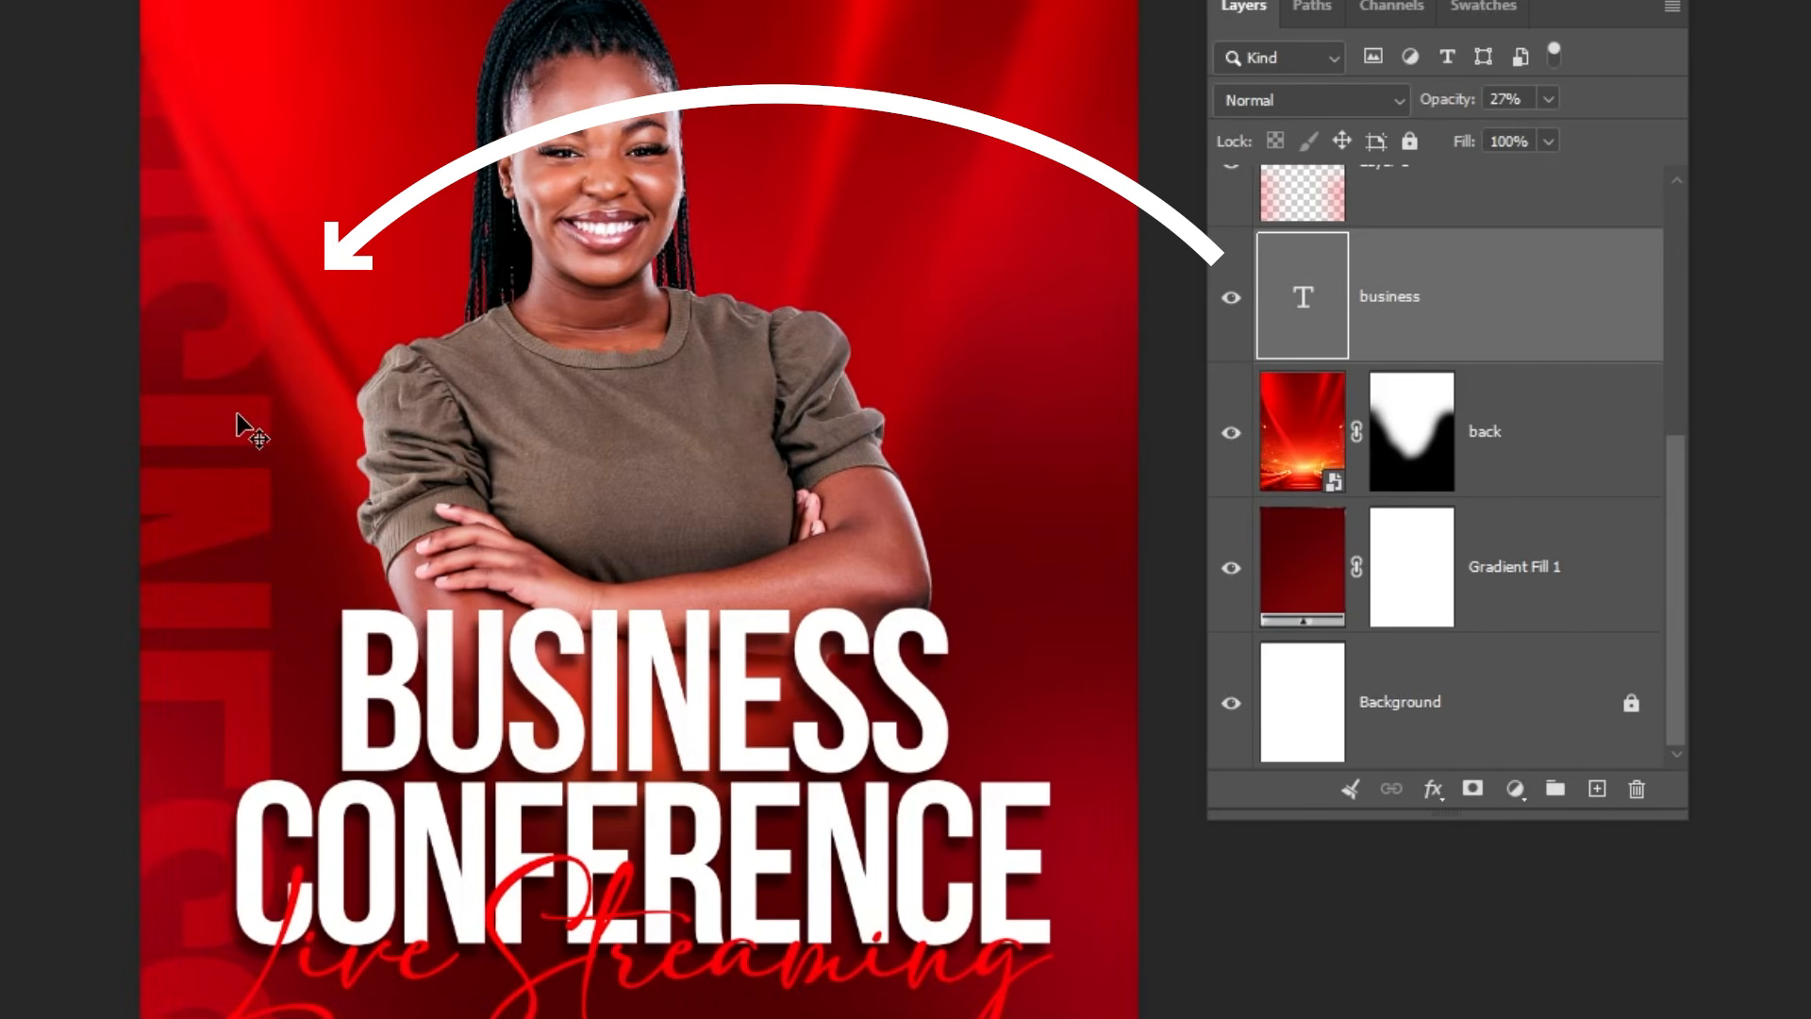
drag(237, 414, 239, 394)
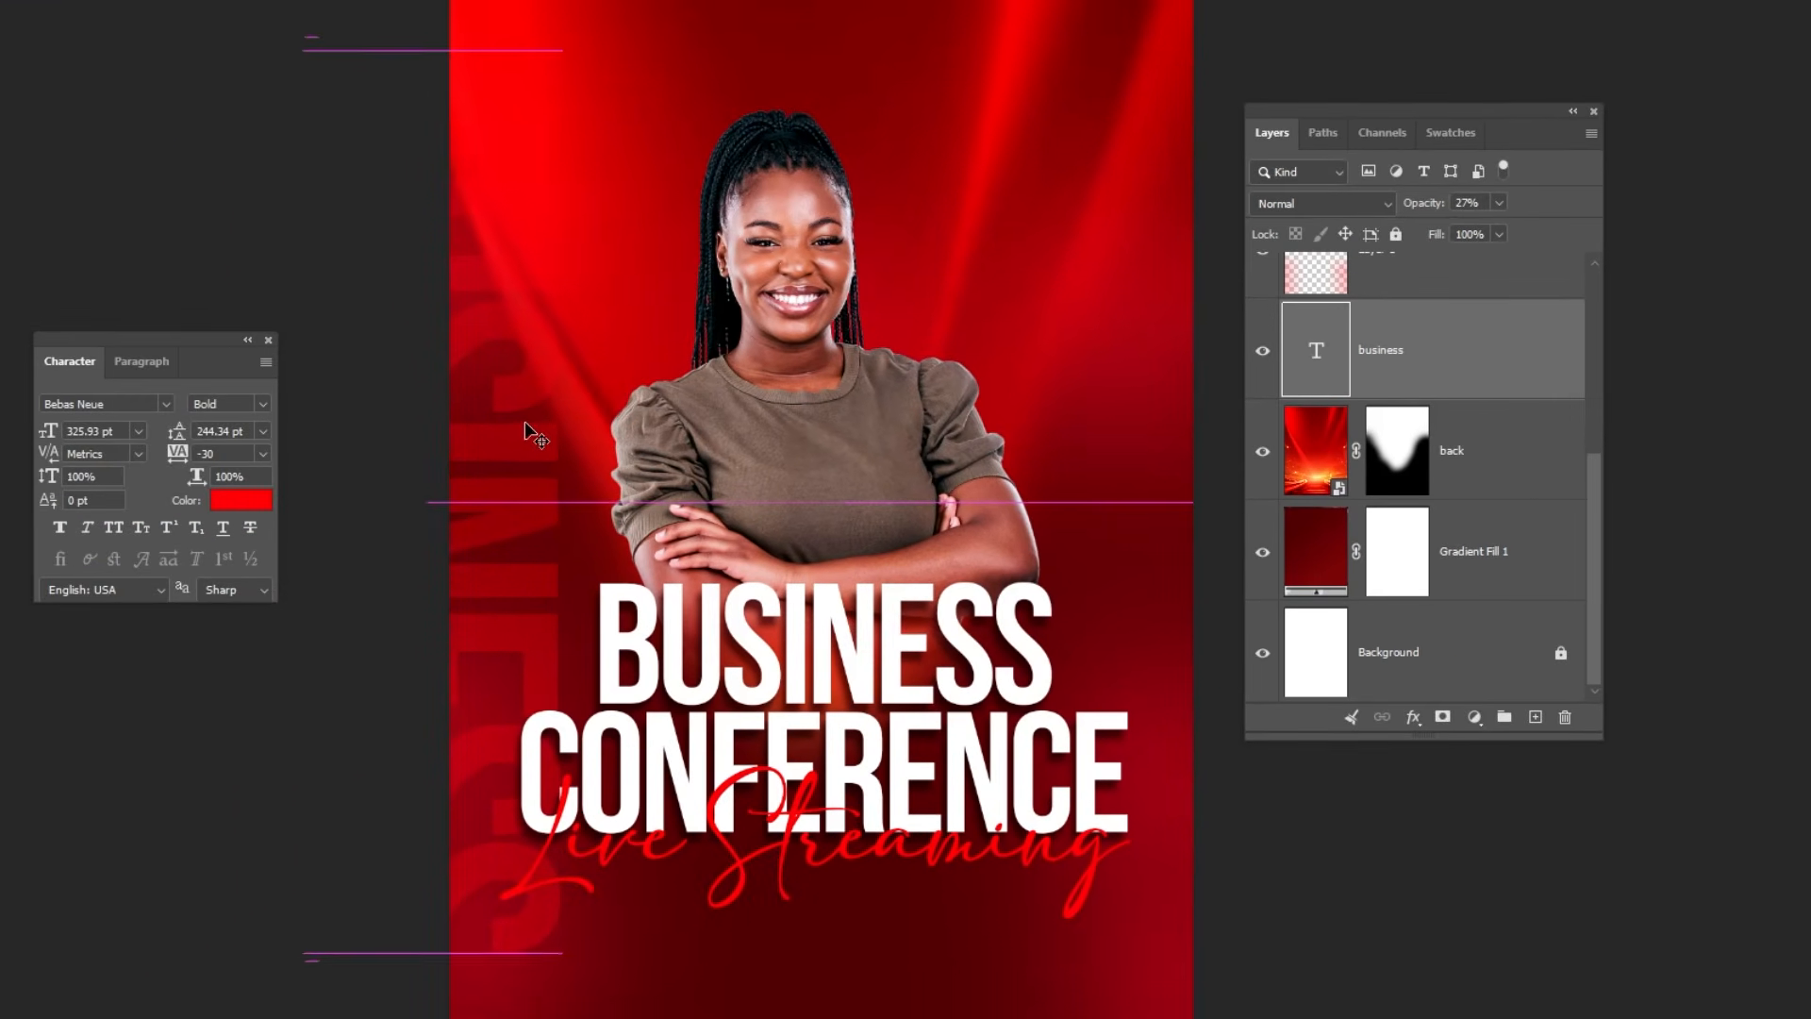
- Duplicate the vertical BUSINESS text, rotate the copy 180°, and move it to the flyer's right side
drag(533, 436, 934, 483)
key(ctrl+t)
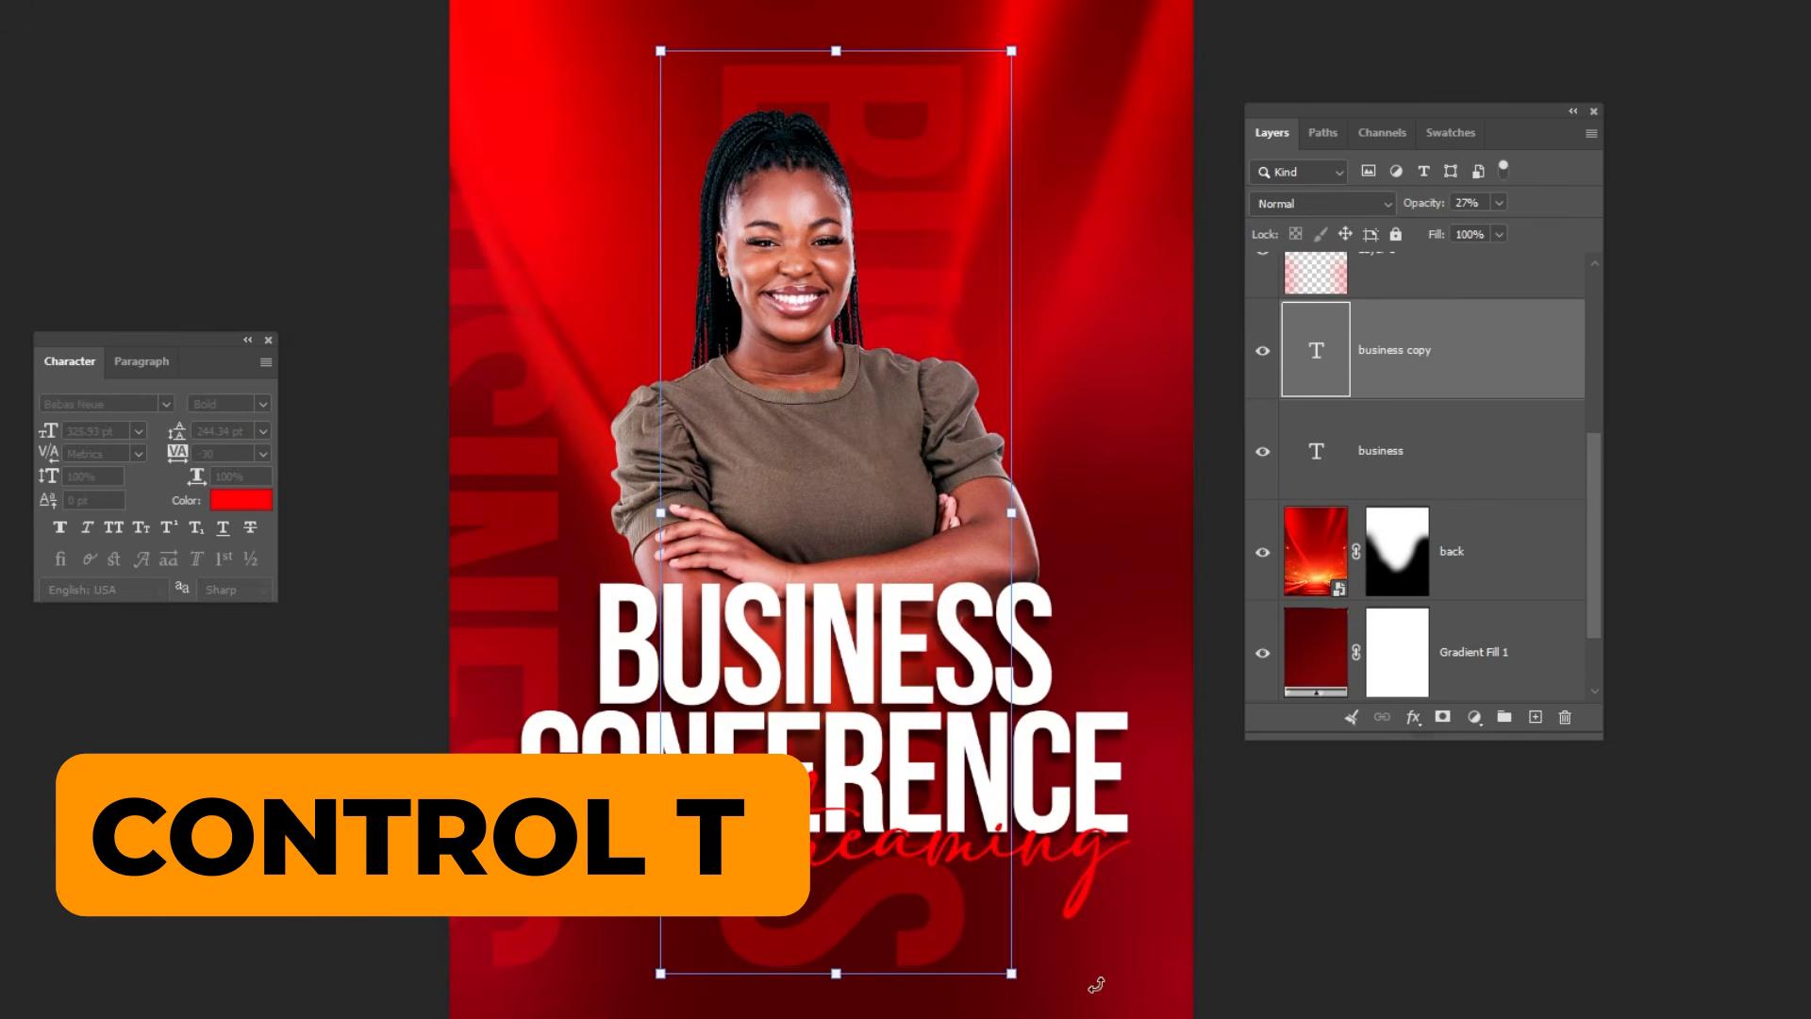
drag(1084, 735, 599, 141)
key(Return)
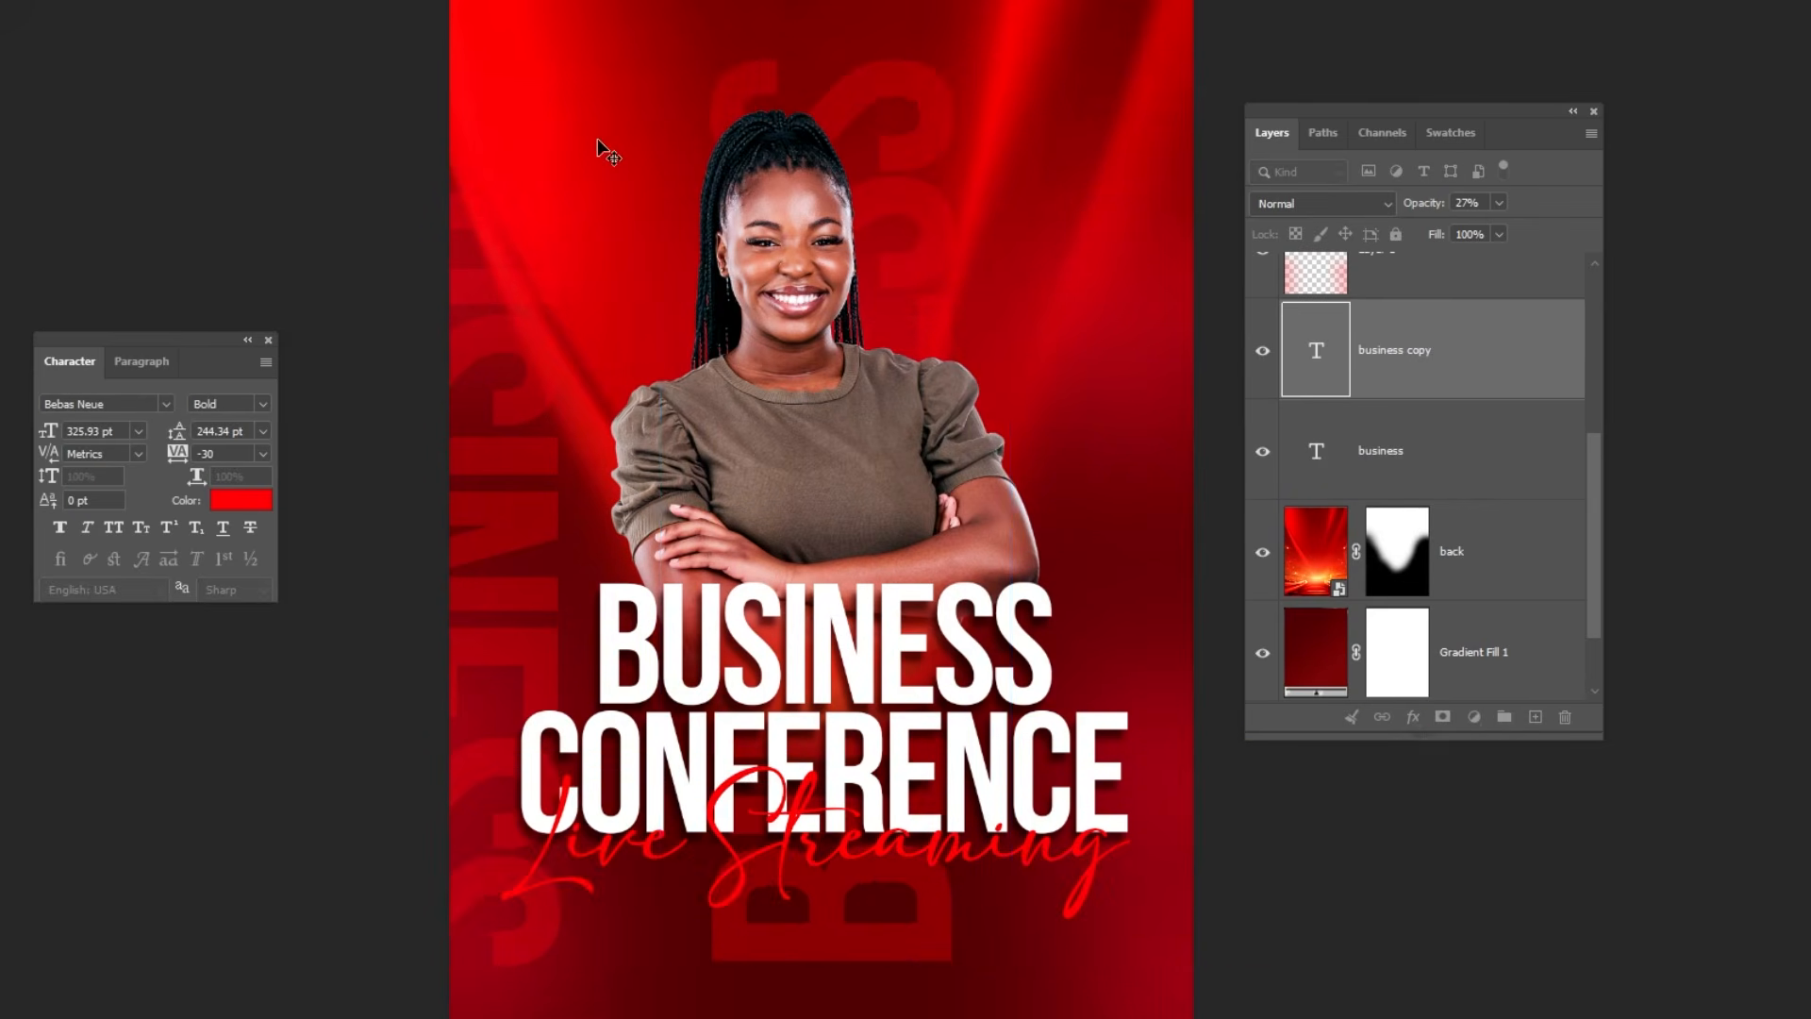
drag(759, 249, 936, 287)
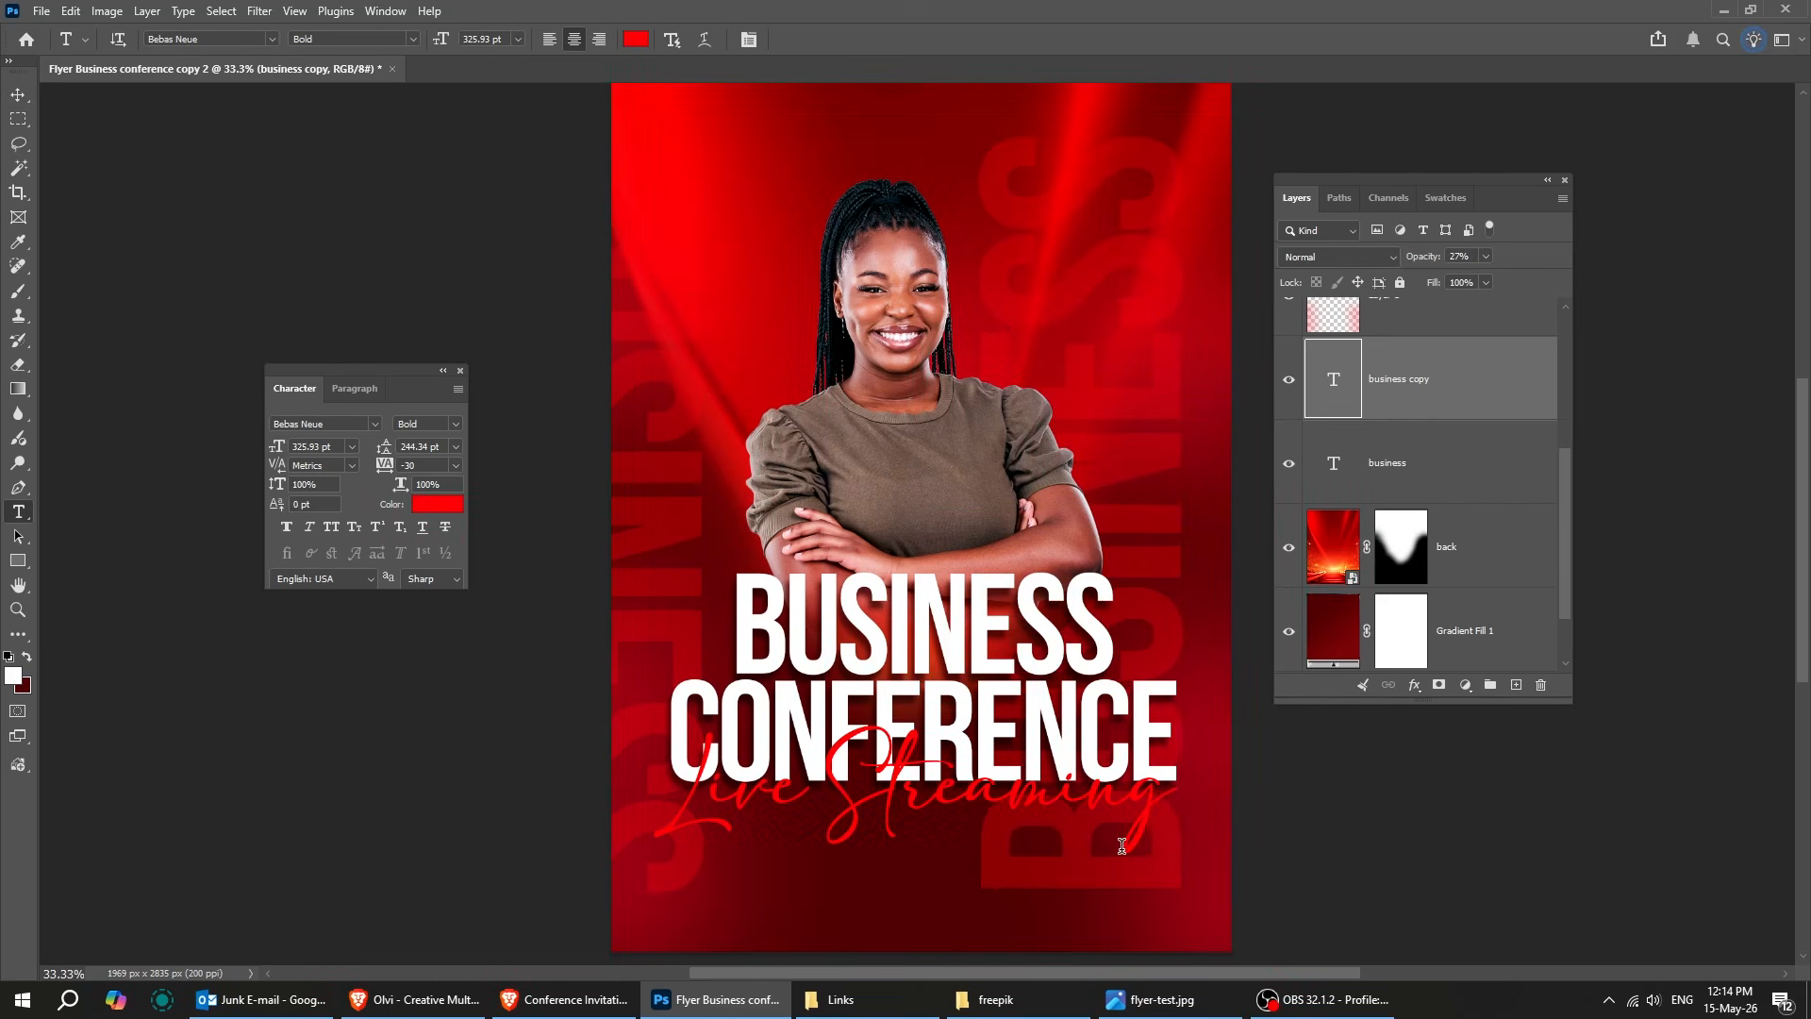
- Replace the copied vertical text with "conference" and shift it against the flyer's right edge
key(ctrl+a)
text(conferen)
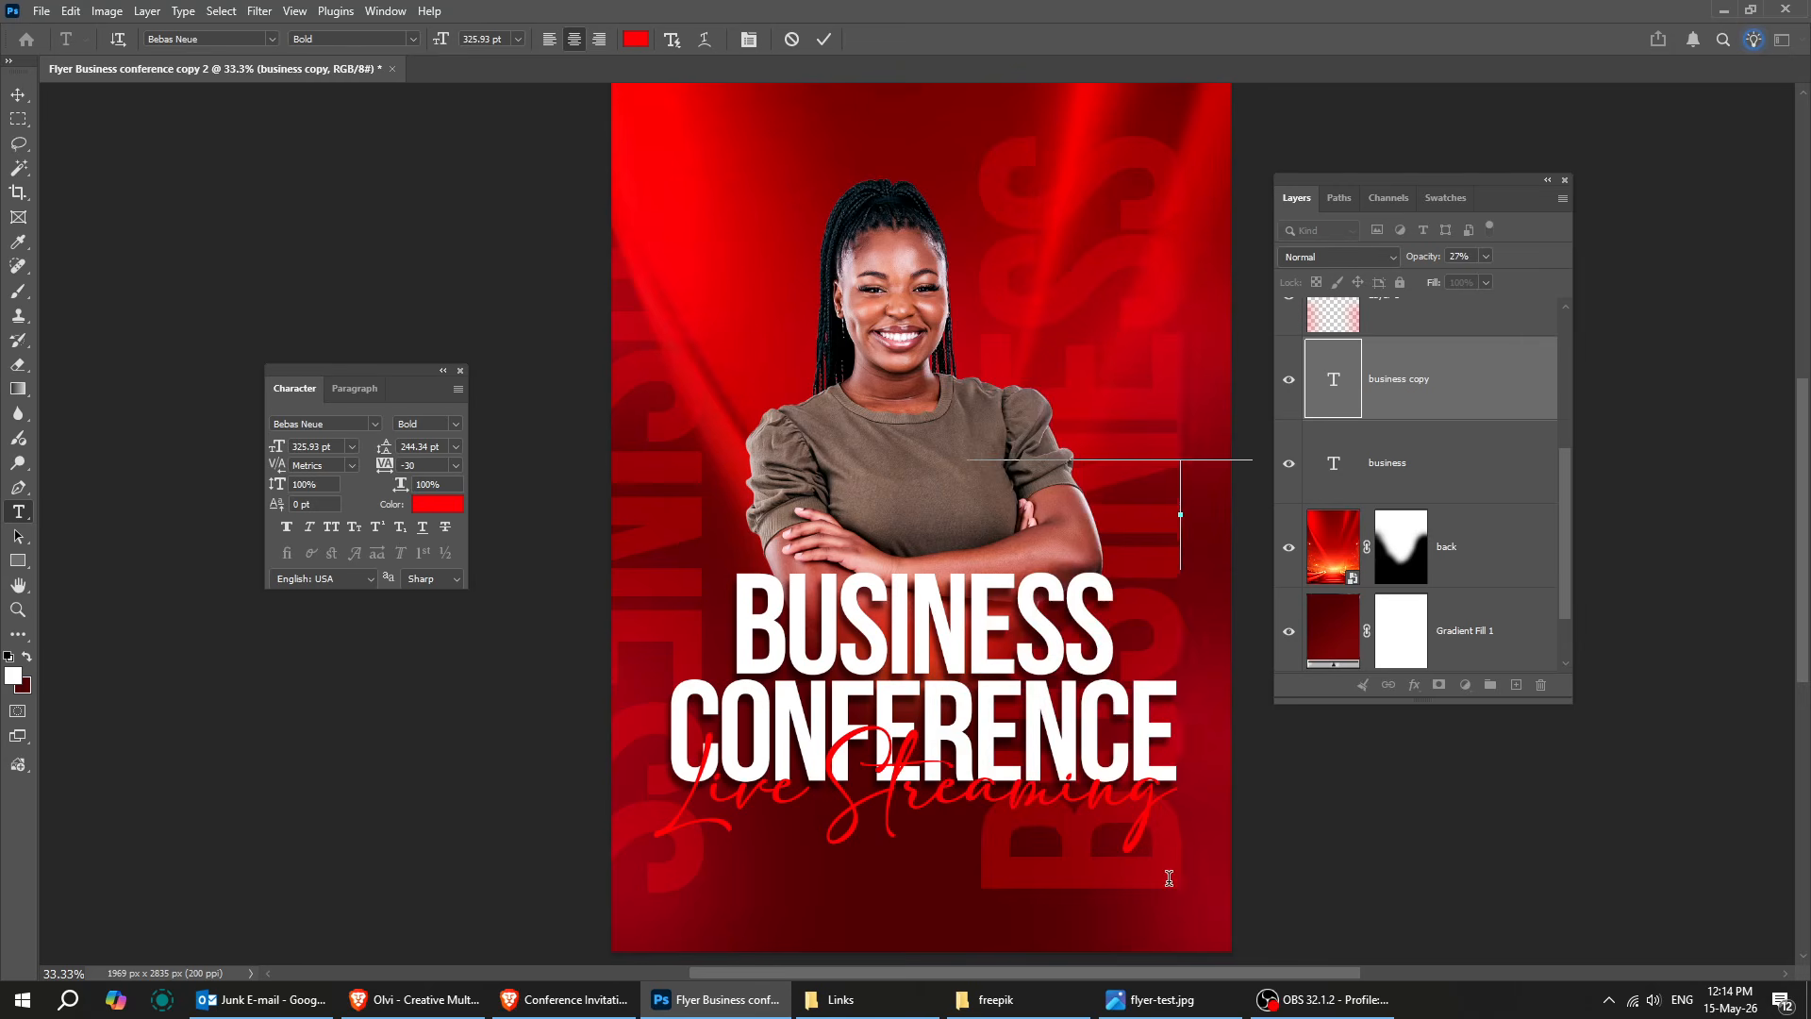
text(ce)
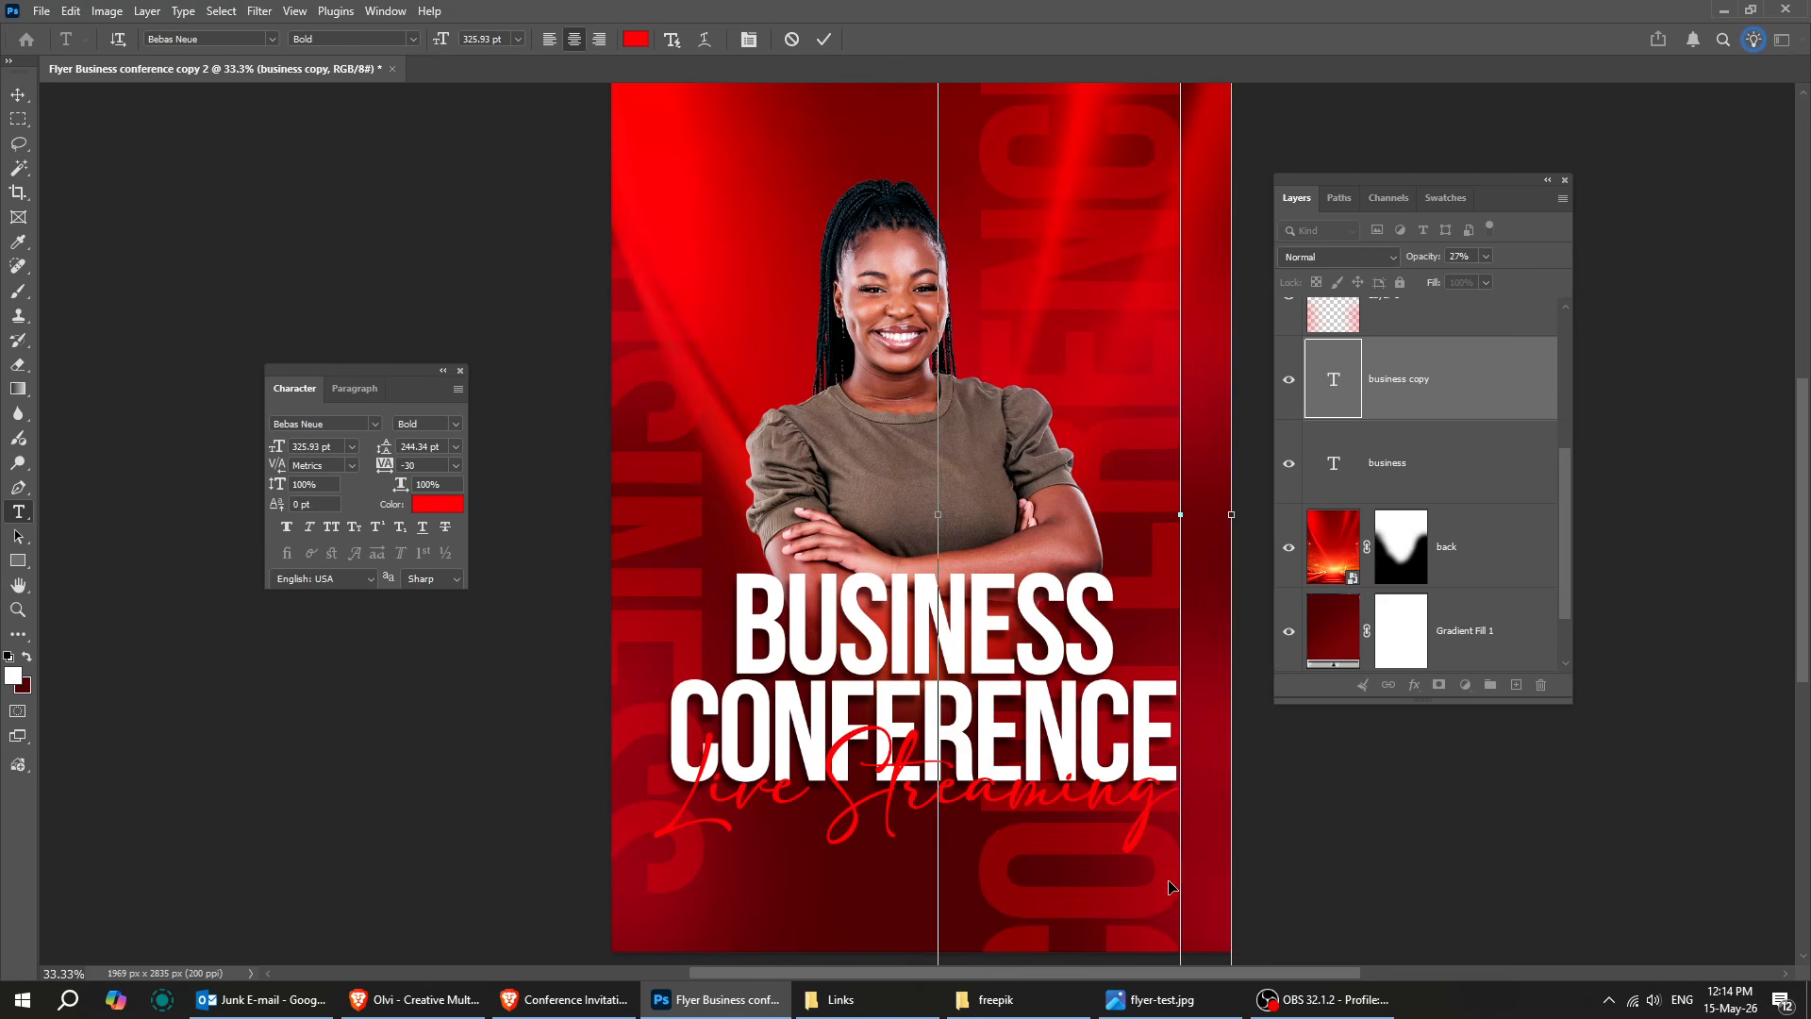
key(ctrl+Return)
key(v)
drag(1149, 866, 1294, 868)
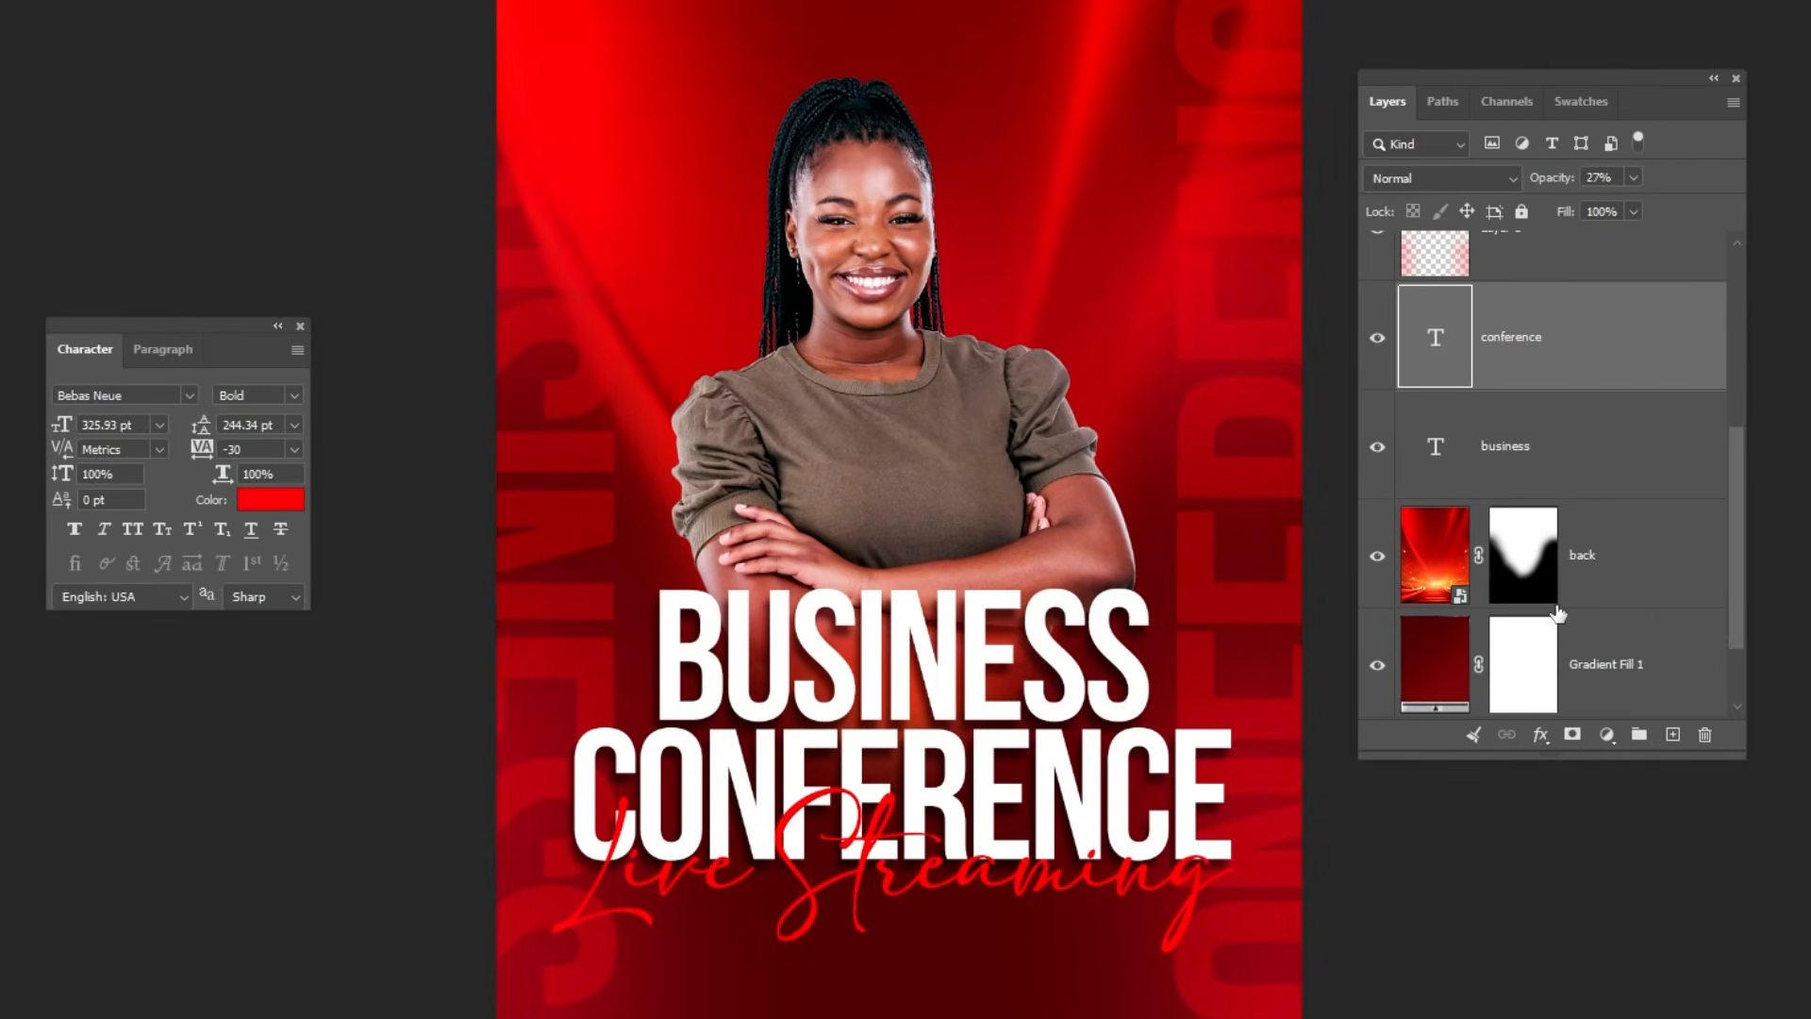
- Add a mask to the conference layer and fade the text's lower and upper ends with a soft 1100 px black brush
click(1577, 735)
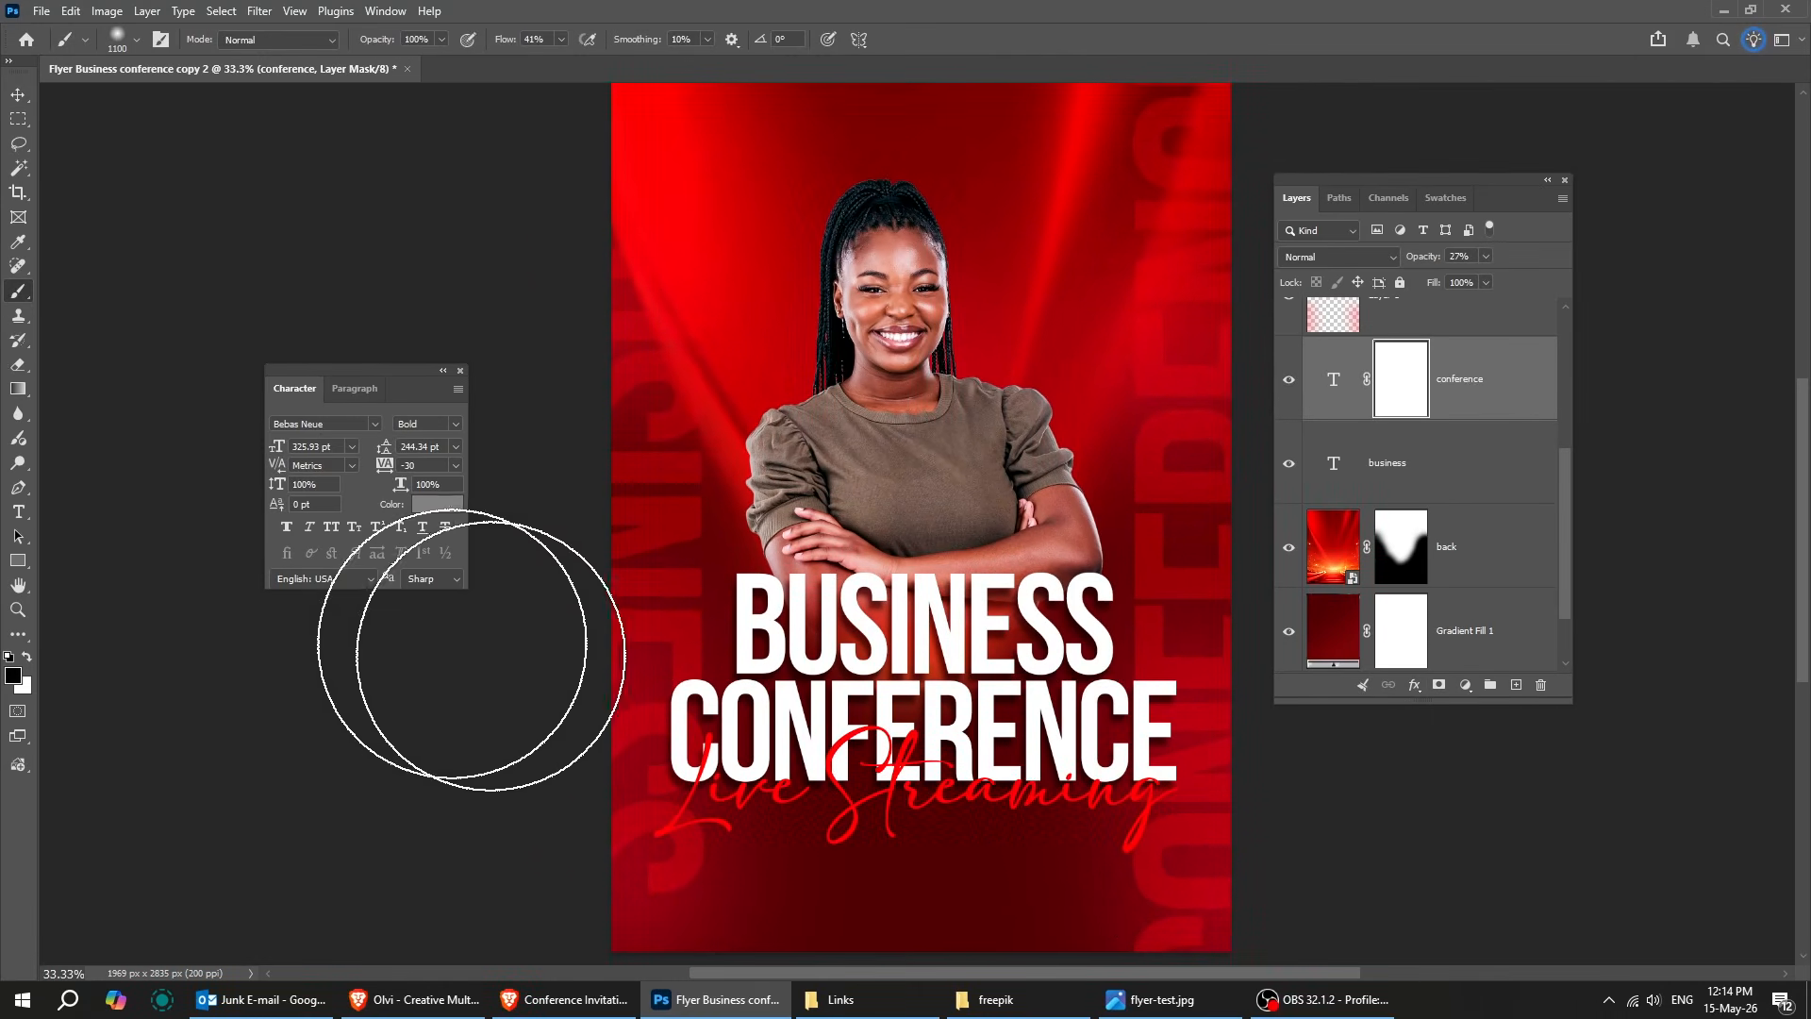
click(1201, 887)
click(1199, 888)
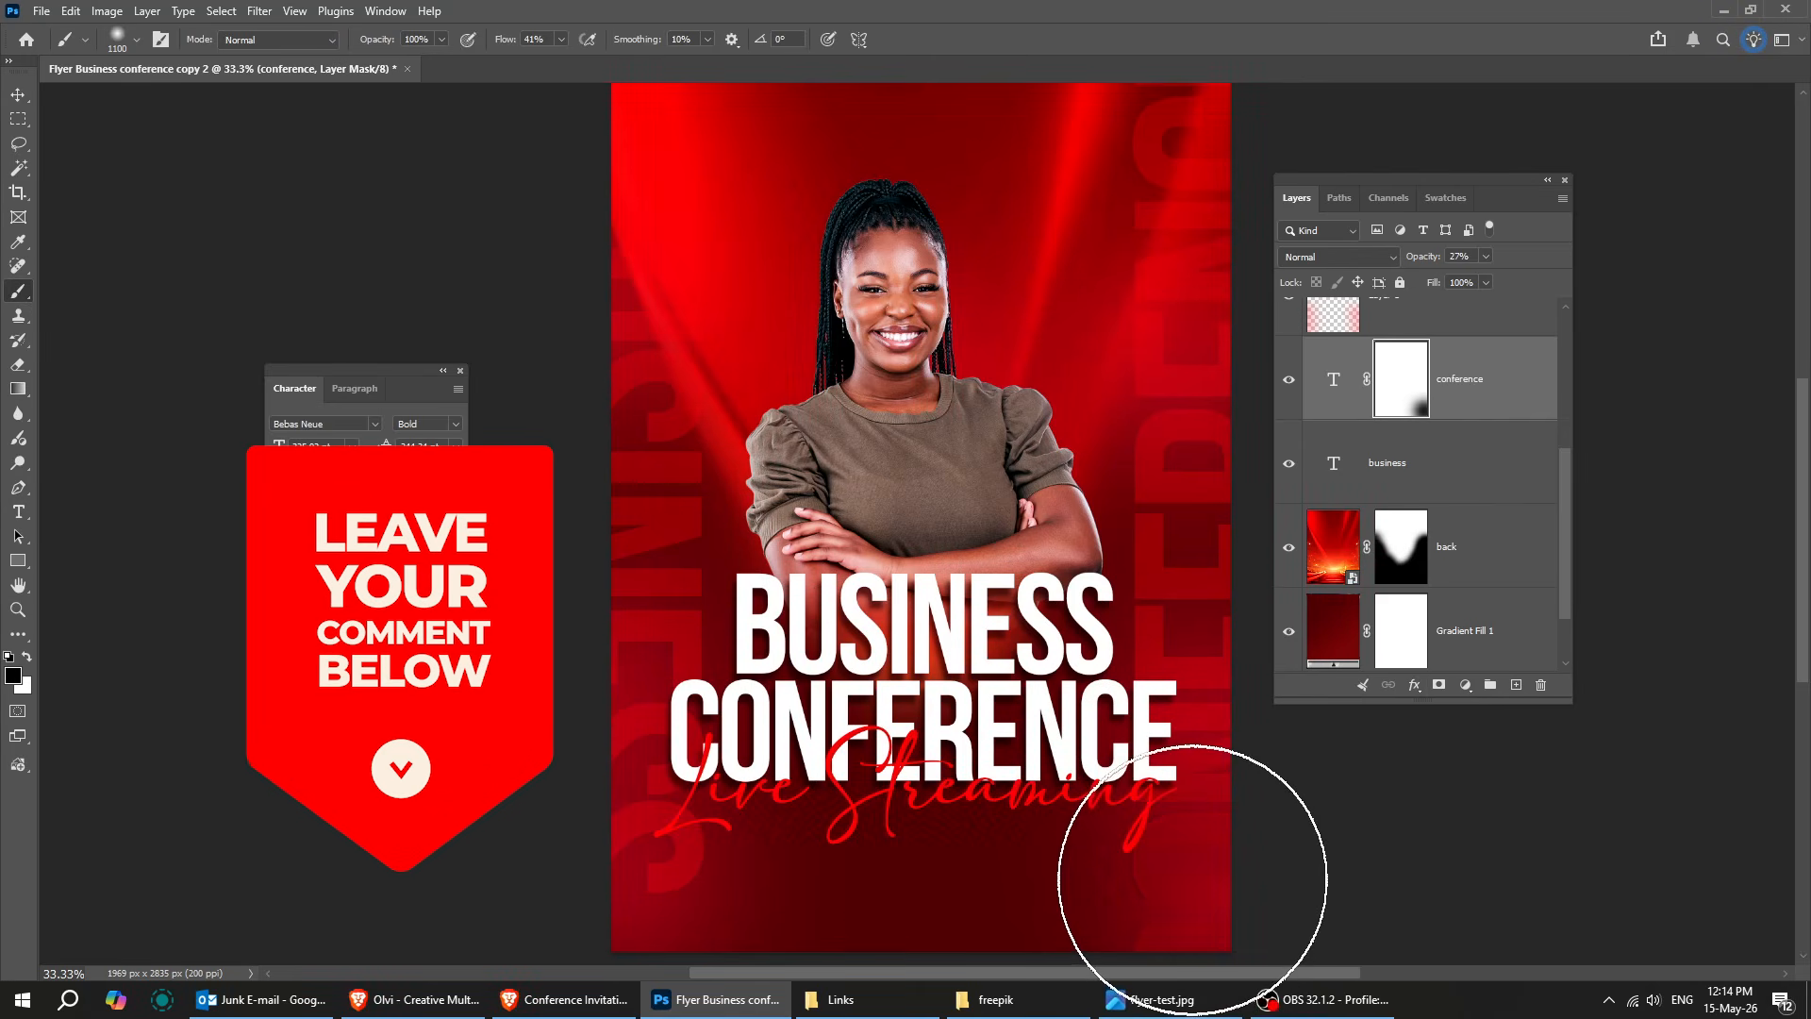
click(1166, 141)
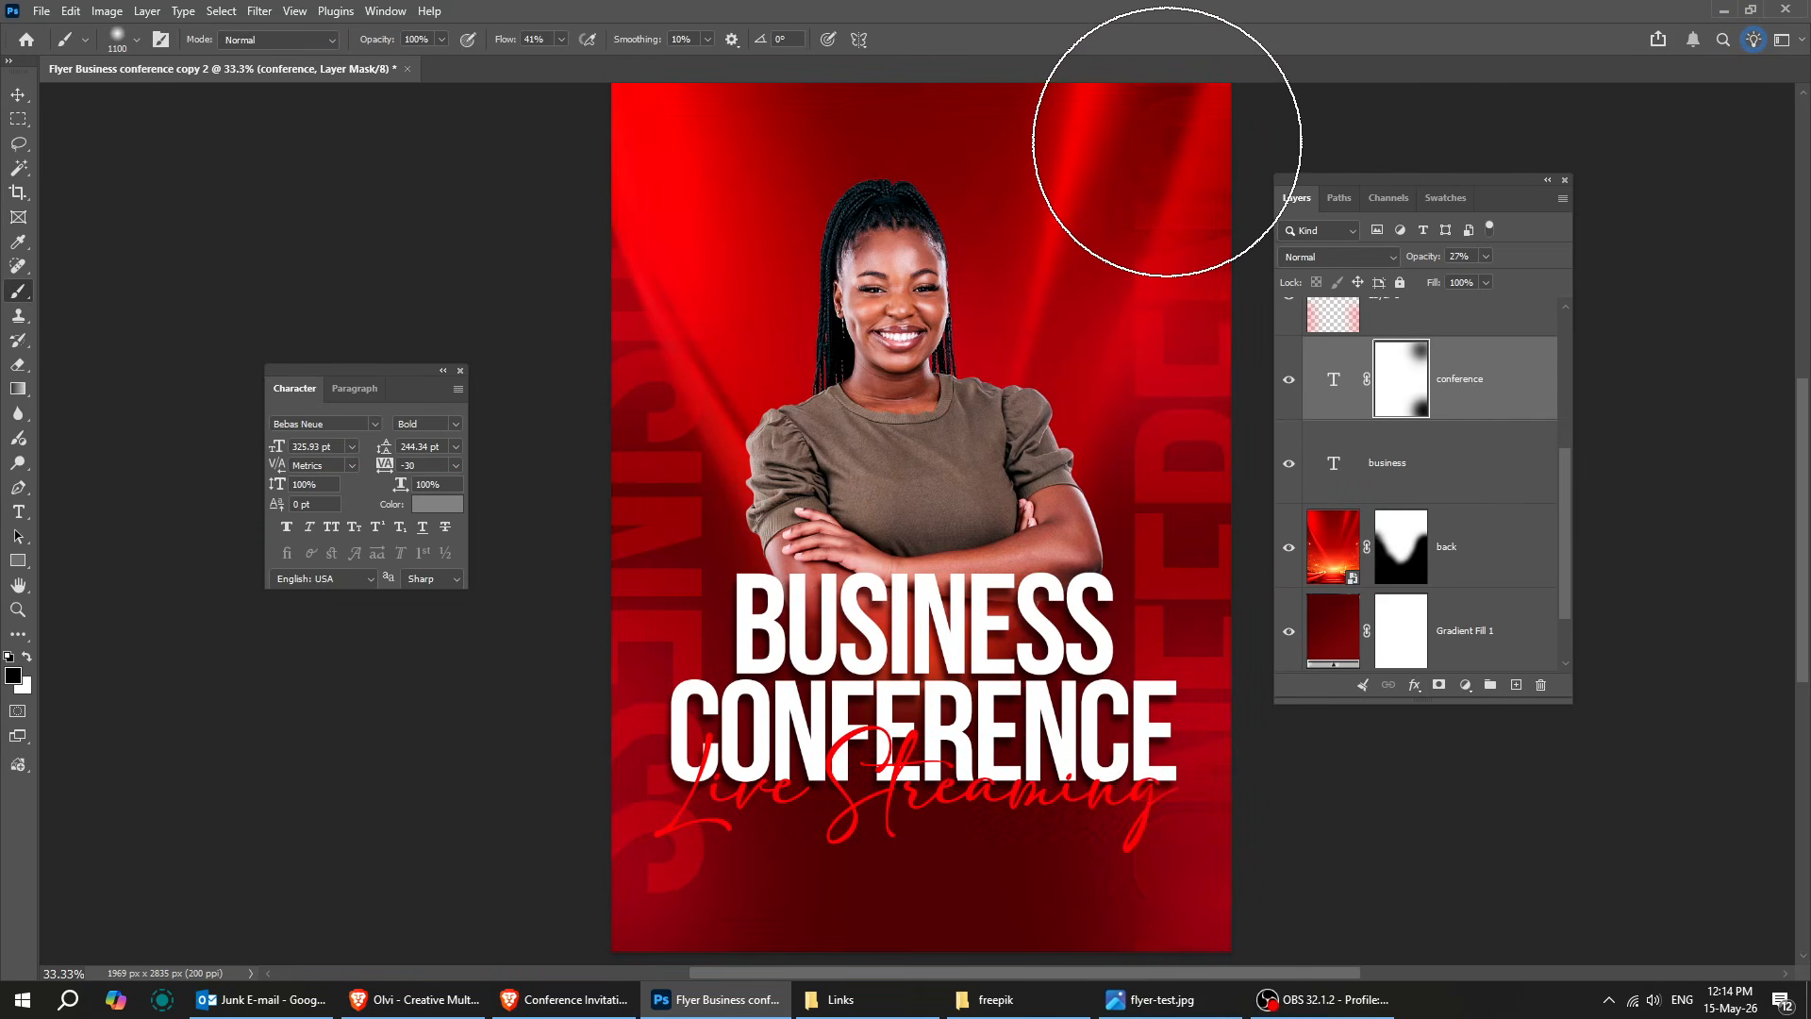
click(693, 198)
- Add a mask to the vertical business layer, fade the text's two ends with the soft black brush, and close the Character settings
click(1426, 466)
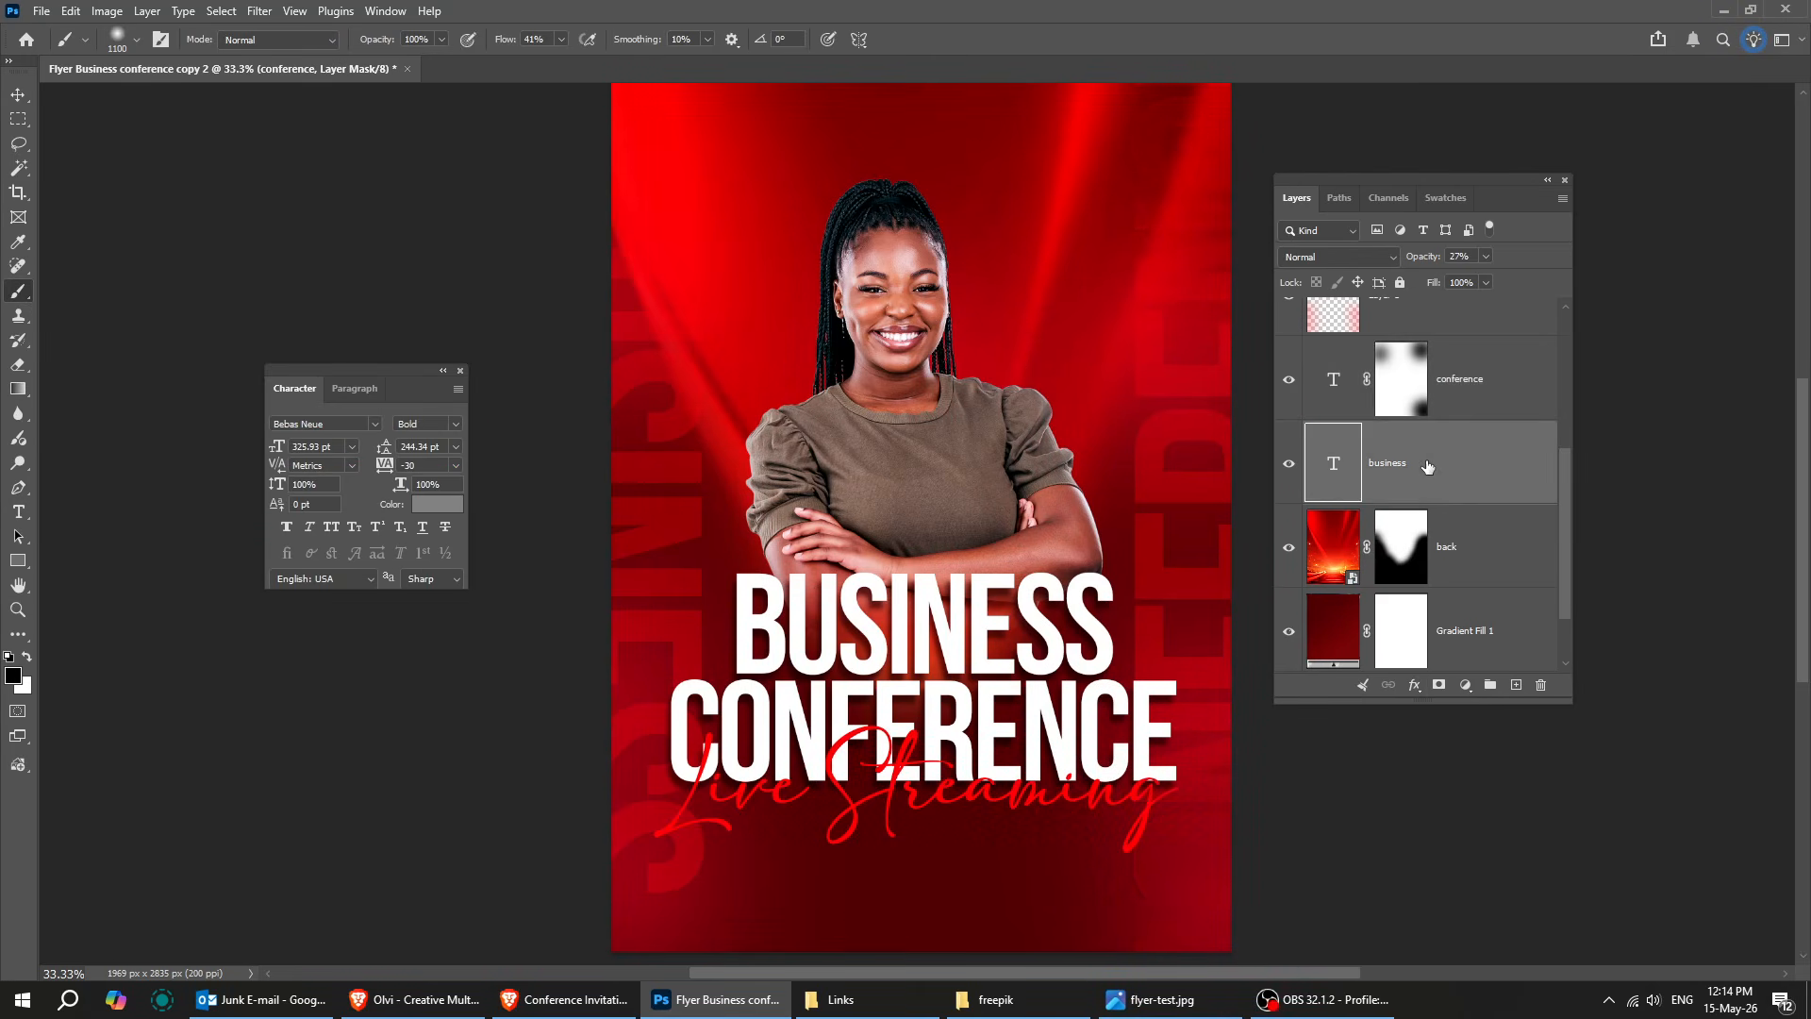
click(1438, 685)
click(660, 207)
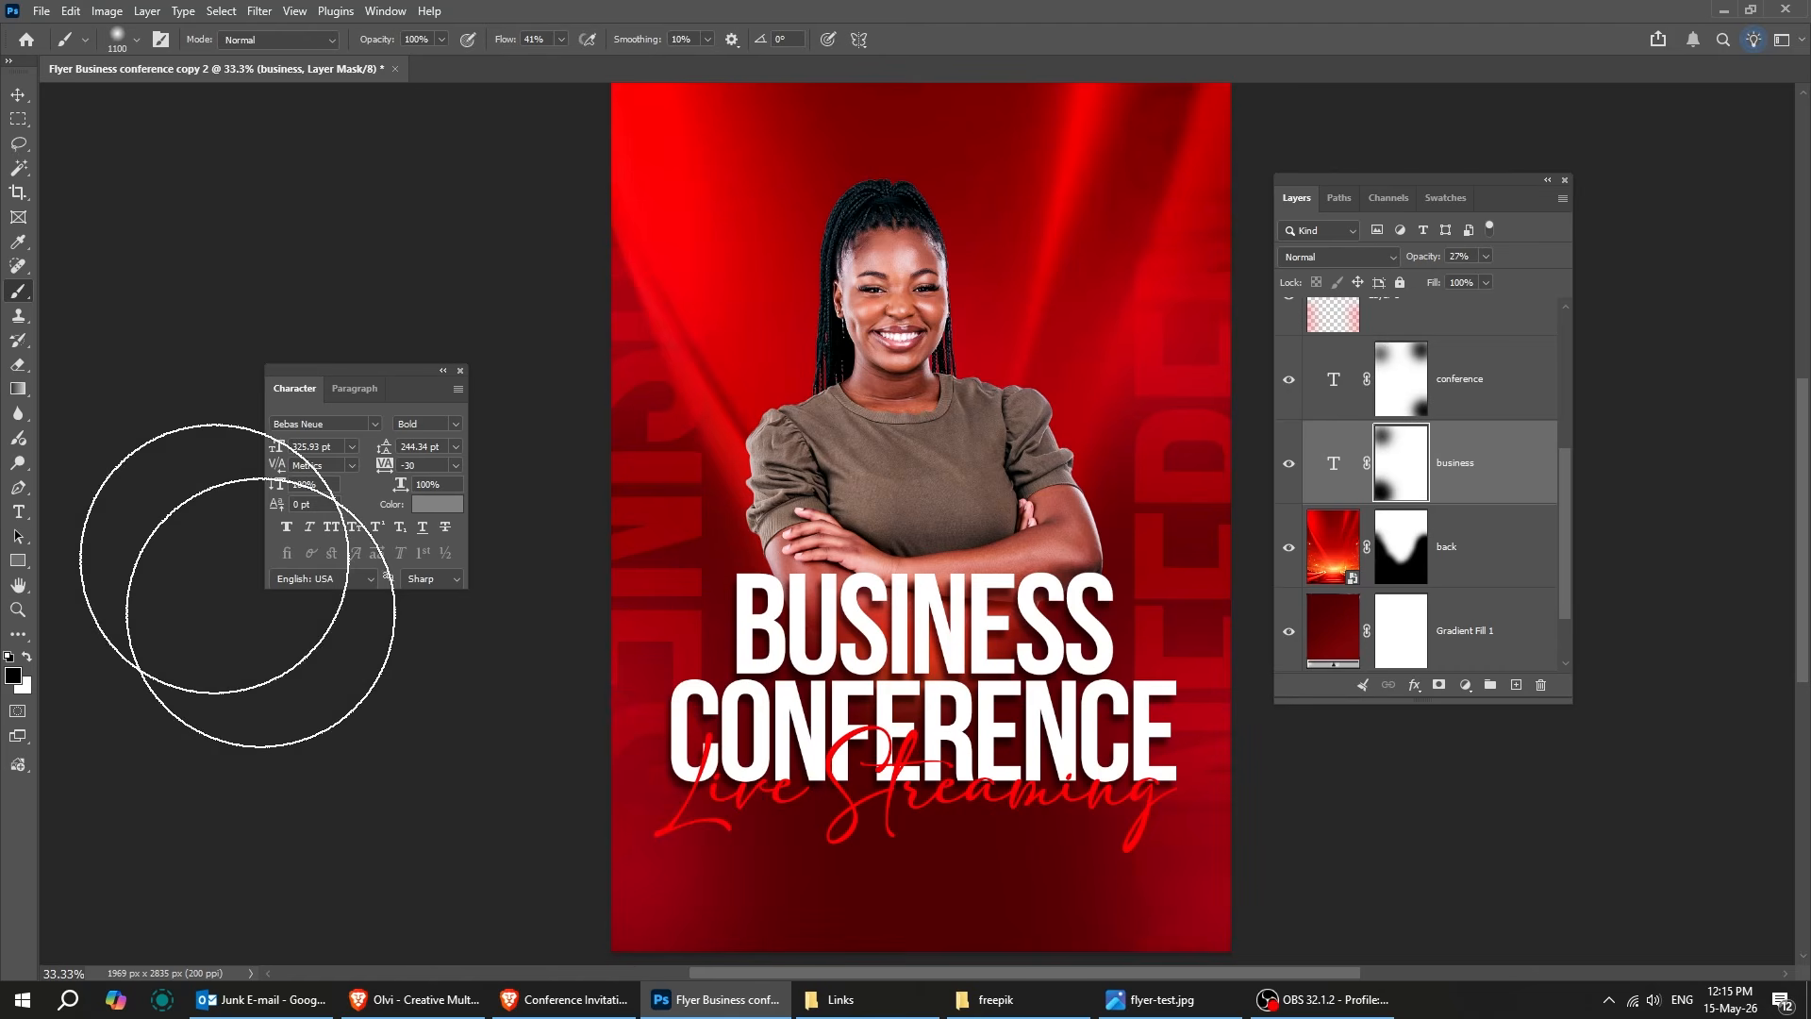
click(20, 97)
click(461, 371)
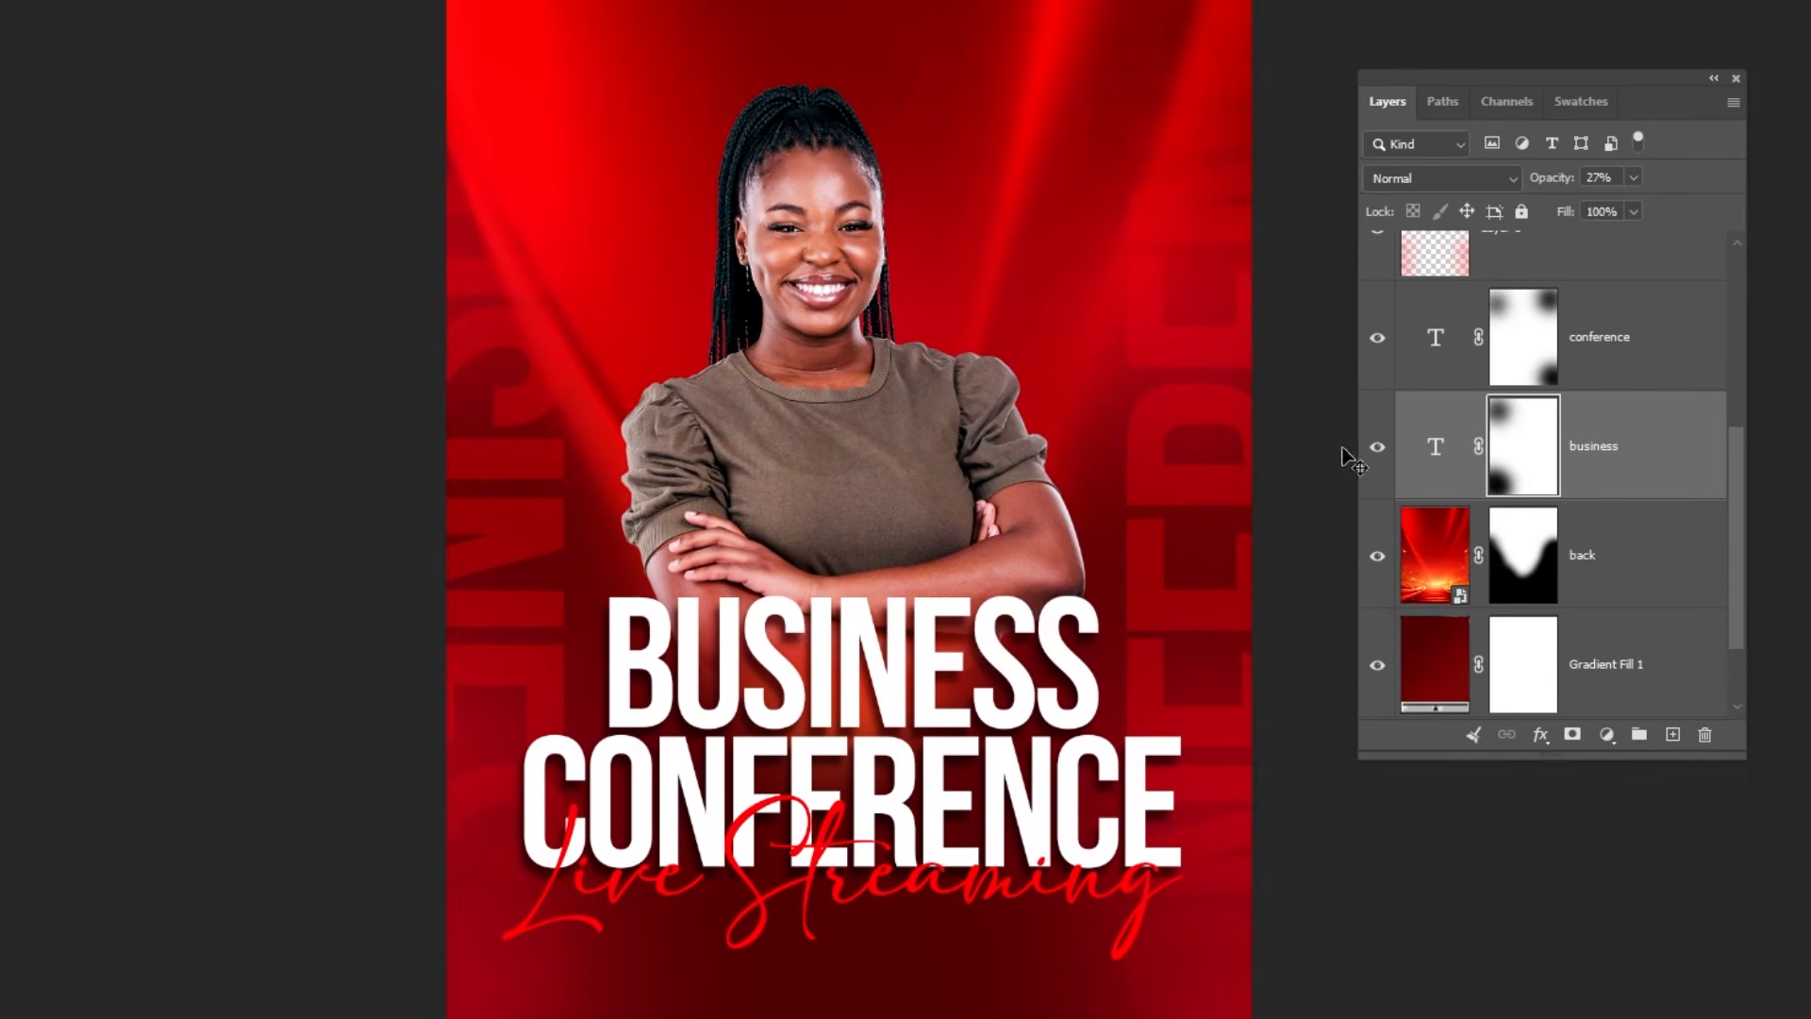
- Place the pattern-lines image from the freepik folder above the vertical conference layer and move it to the flyer's upper part
click(1649, 363)
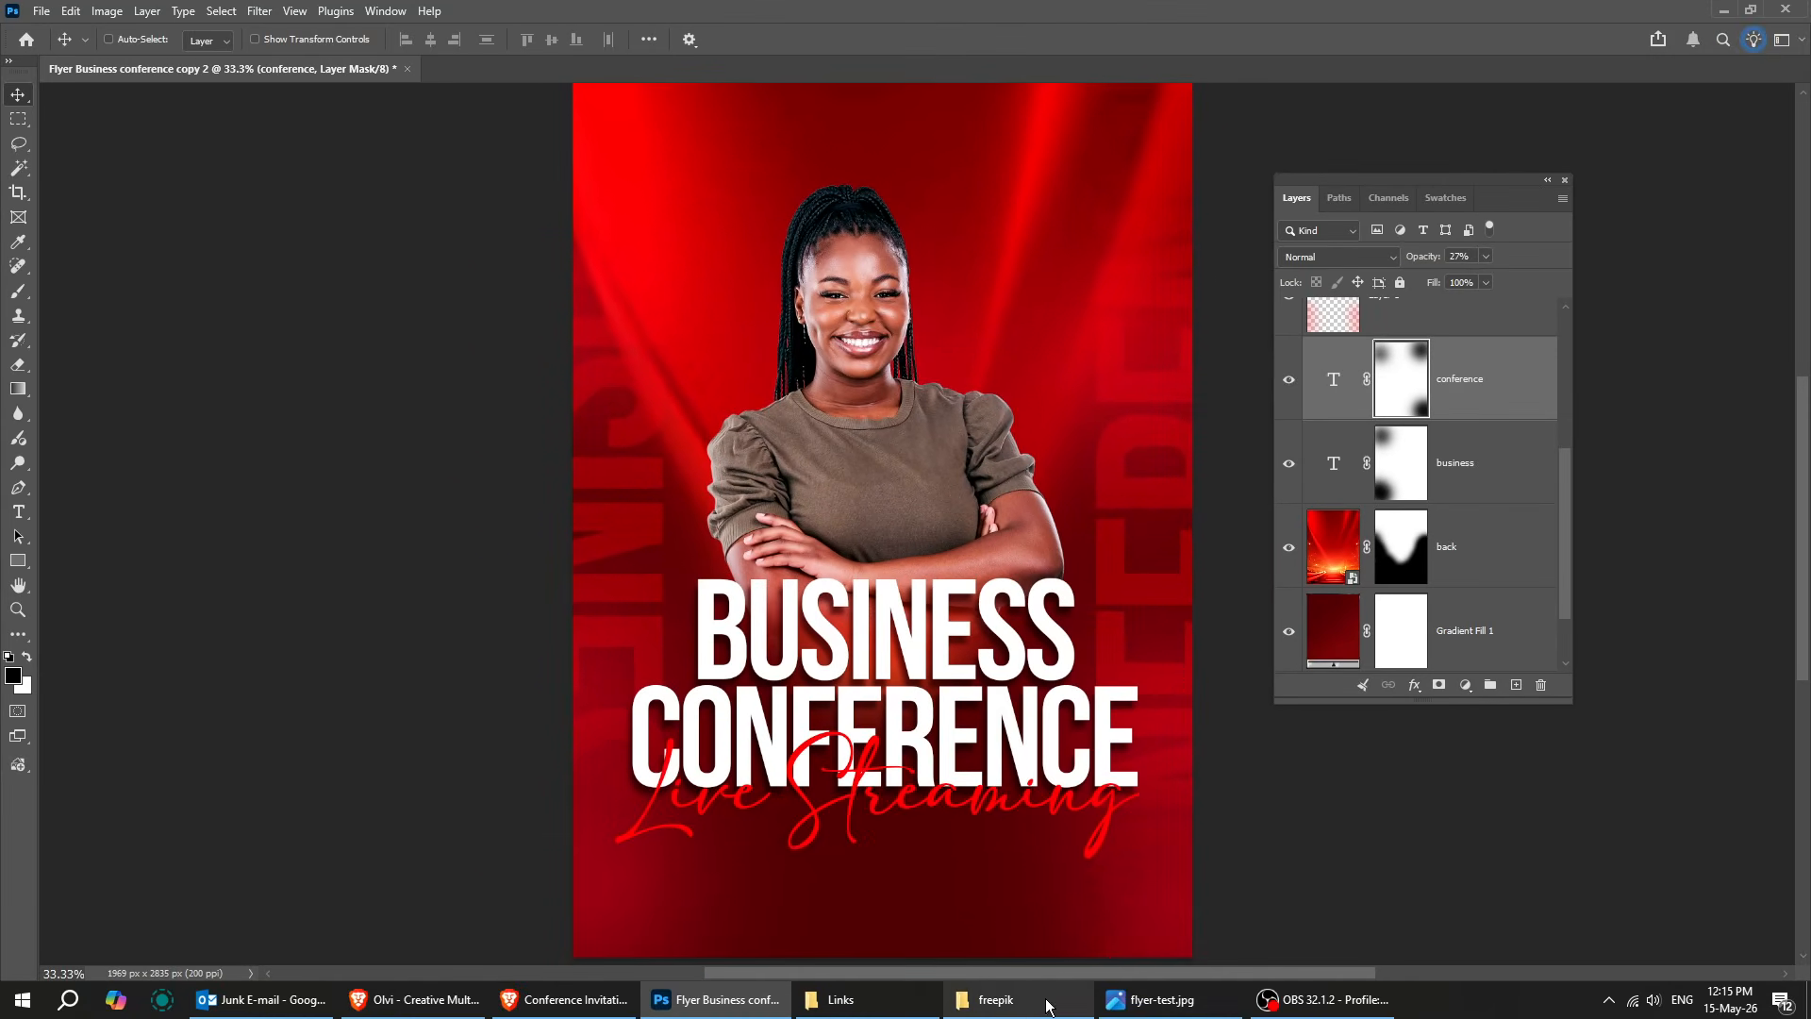
click(996, 1000)
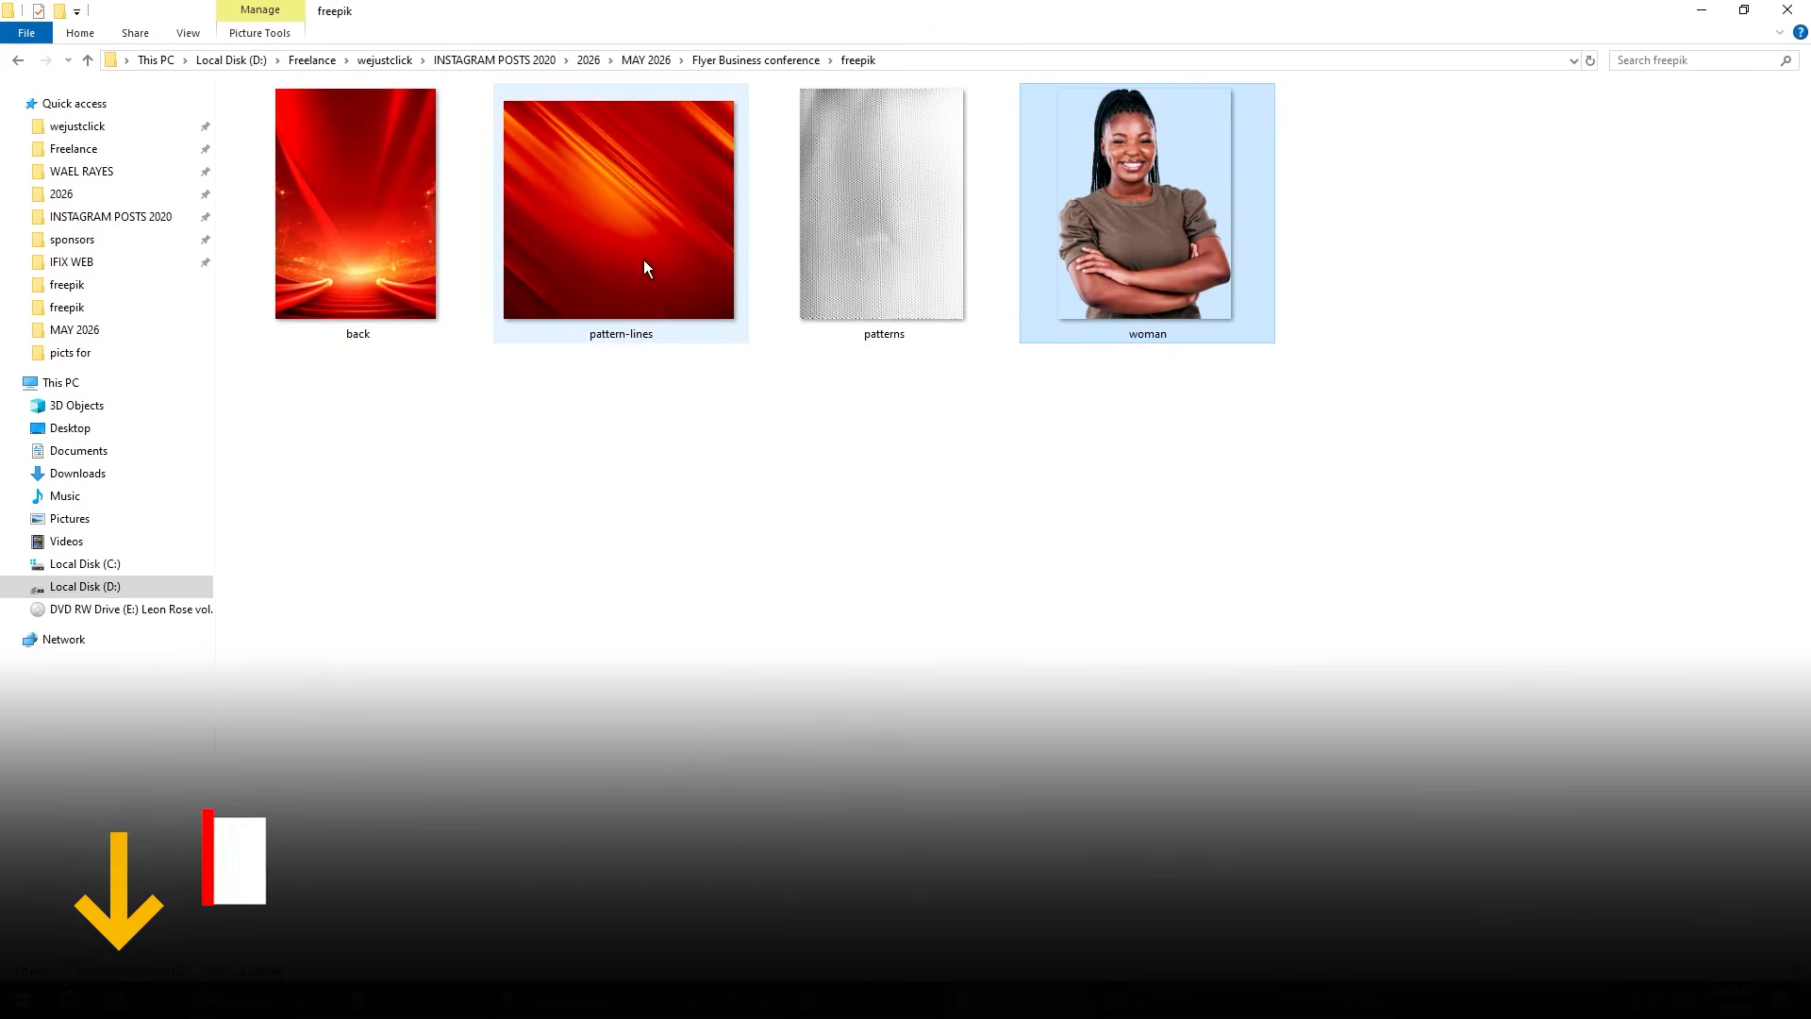
drag(643, 259, 751, 543)
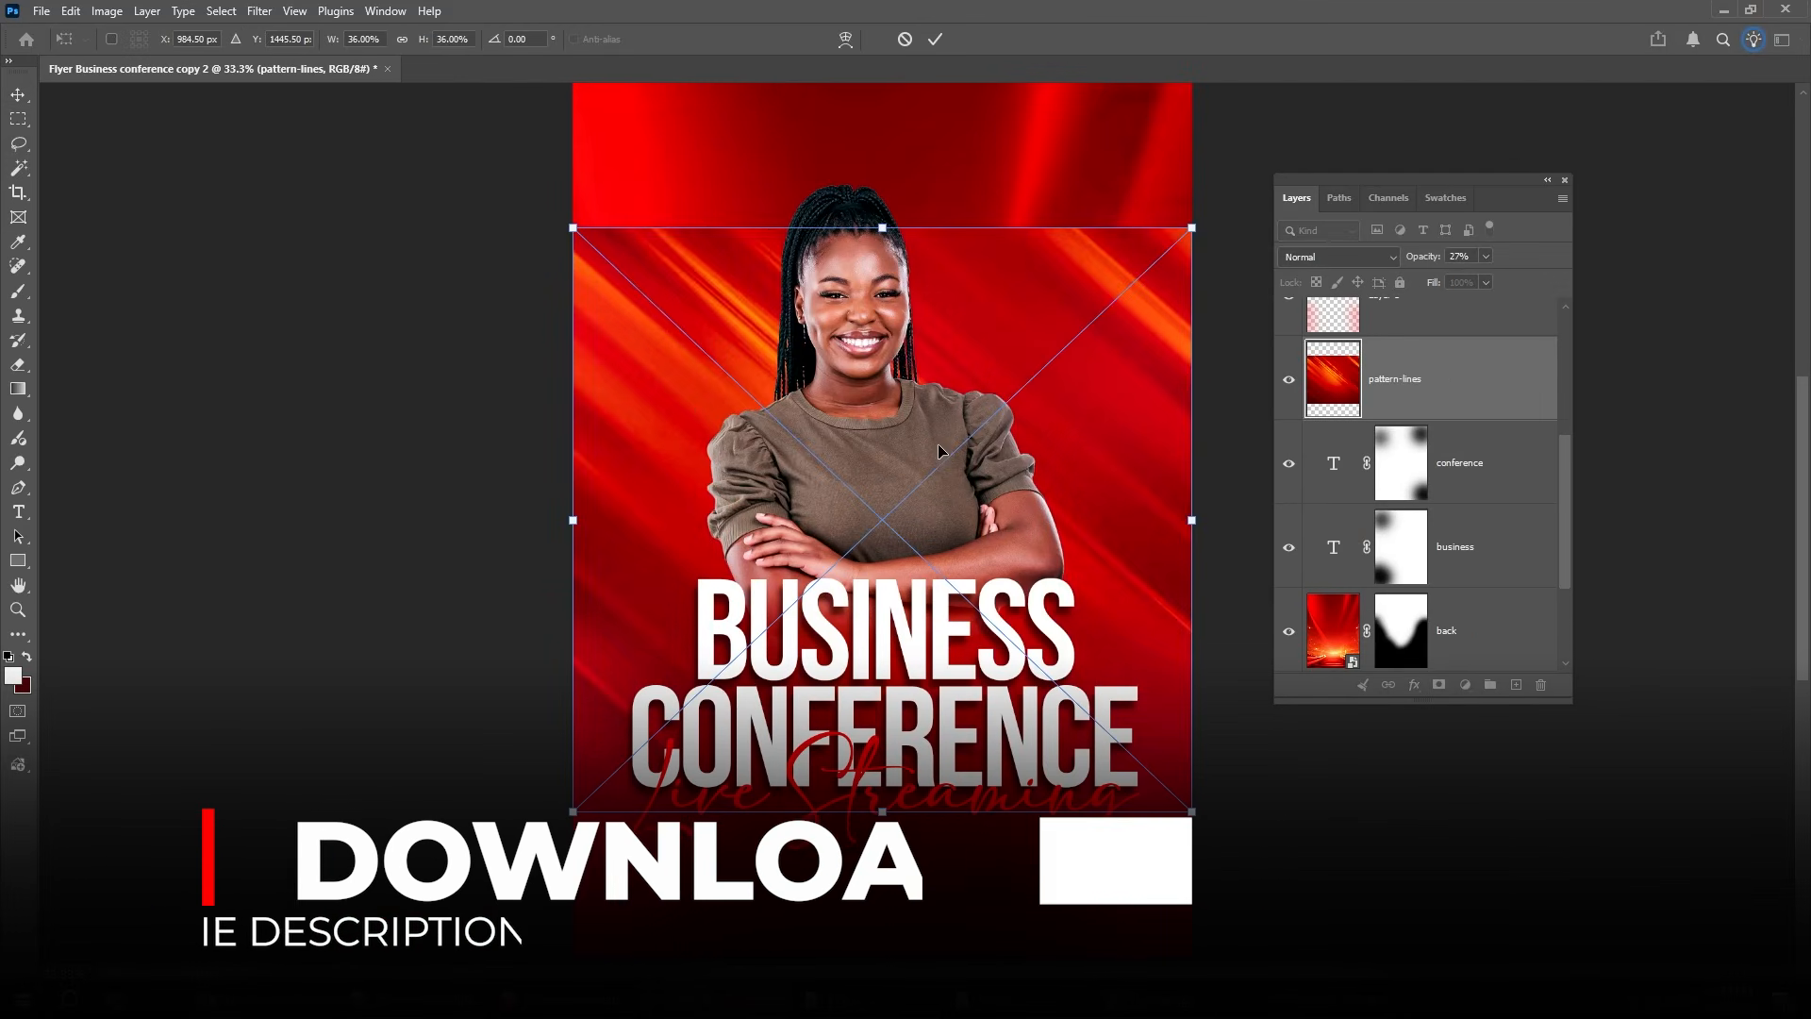
drag(1056, 512, 1069, 357)
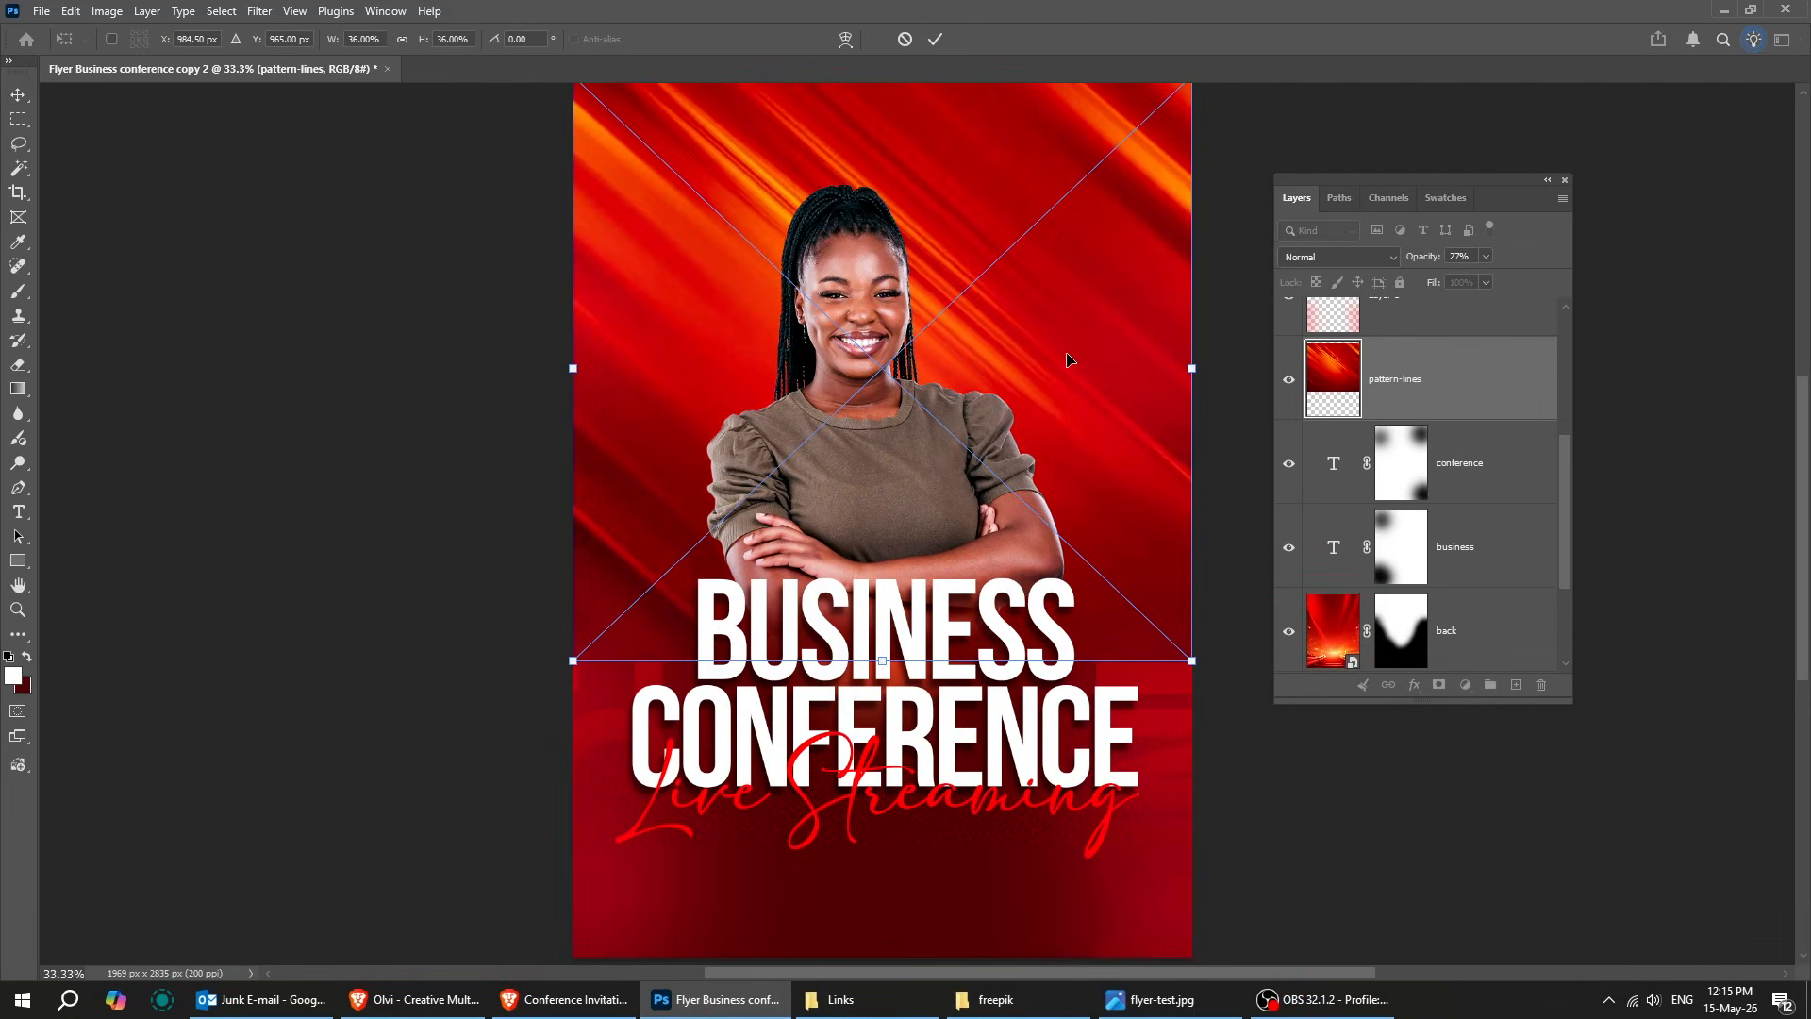
key(Return)
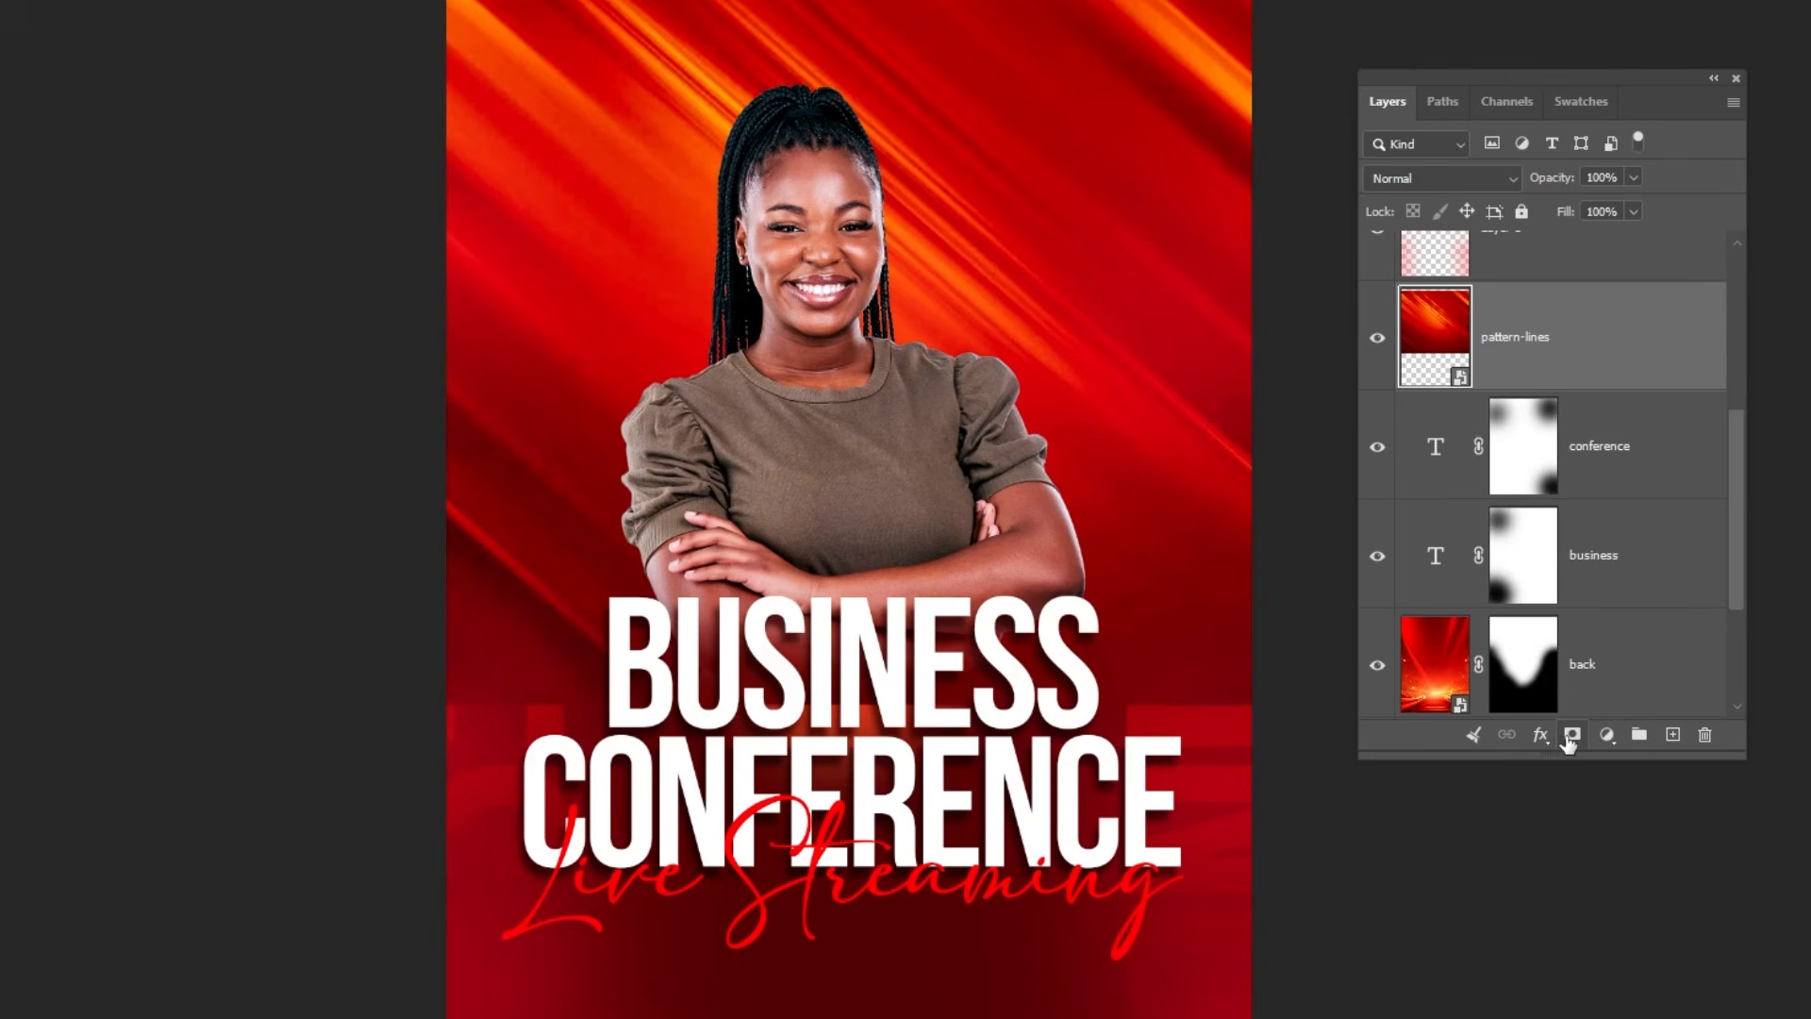
- Add a mask to the pattern-lines layer and fade the image's lower and right areas with a soft 1100 px black brush
click(1568, 733)
key(b)
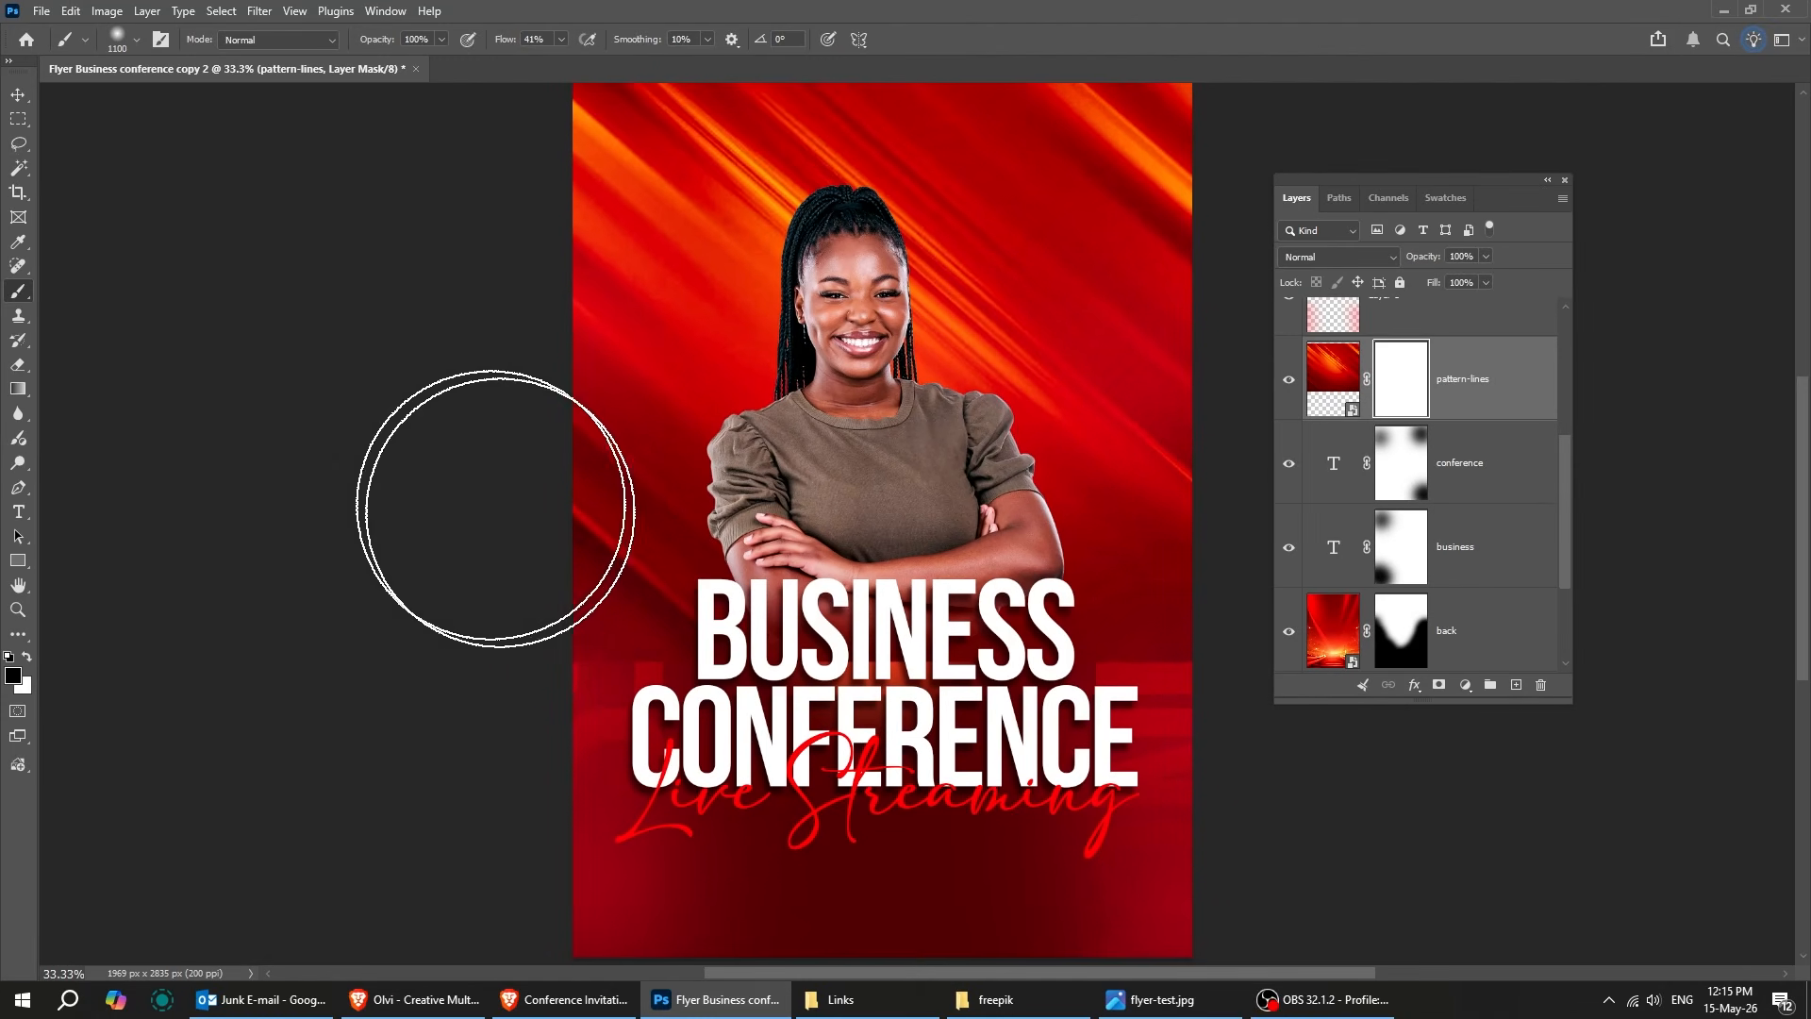
mouse_move(496, 509)
mouse_down()
mouse_move(708, 639)
mouse_move(648, 588)
mouse_move(620, 484)
mouse_move(741, 577)
mouse_move(1116, 608)
mouse_move(1187, 268)
mouse_move(1162, 195)
mouse_move(1135, 188)
mouse_move(1082, 371)
mouse_move(969, 573)
mouse_up()
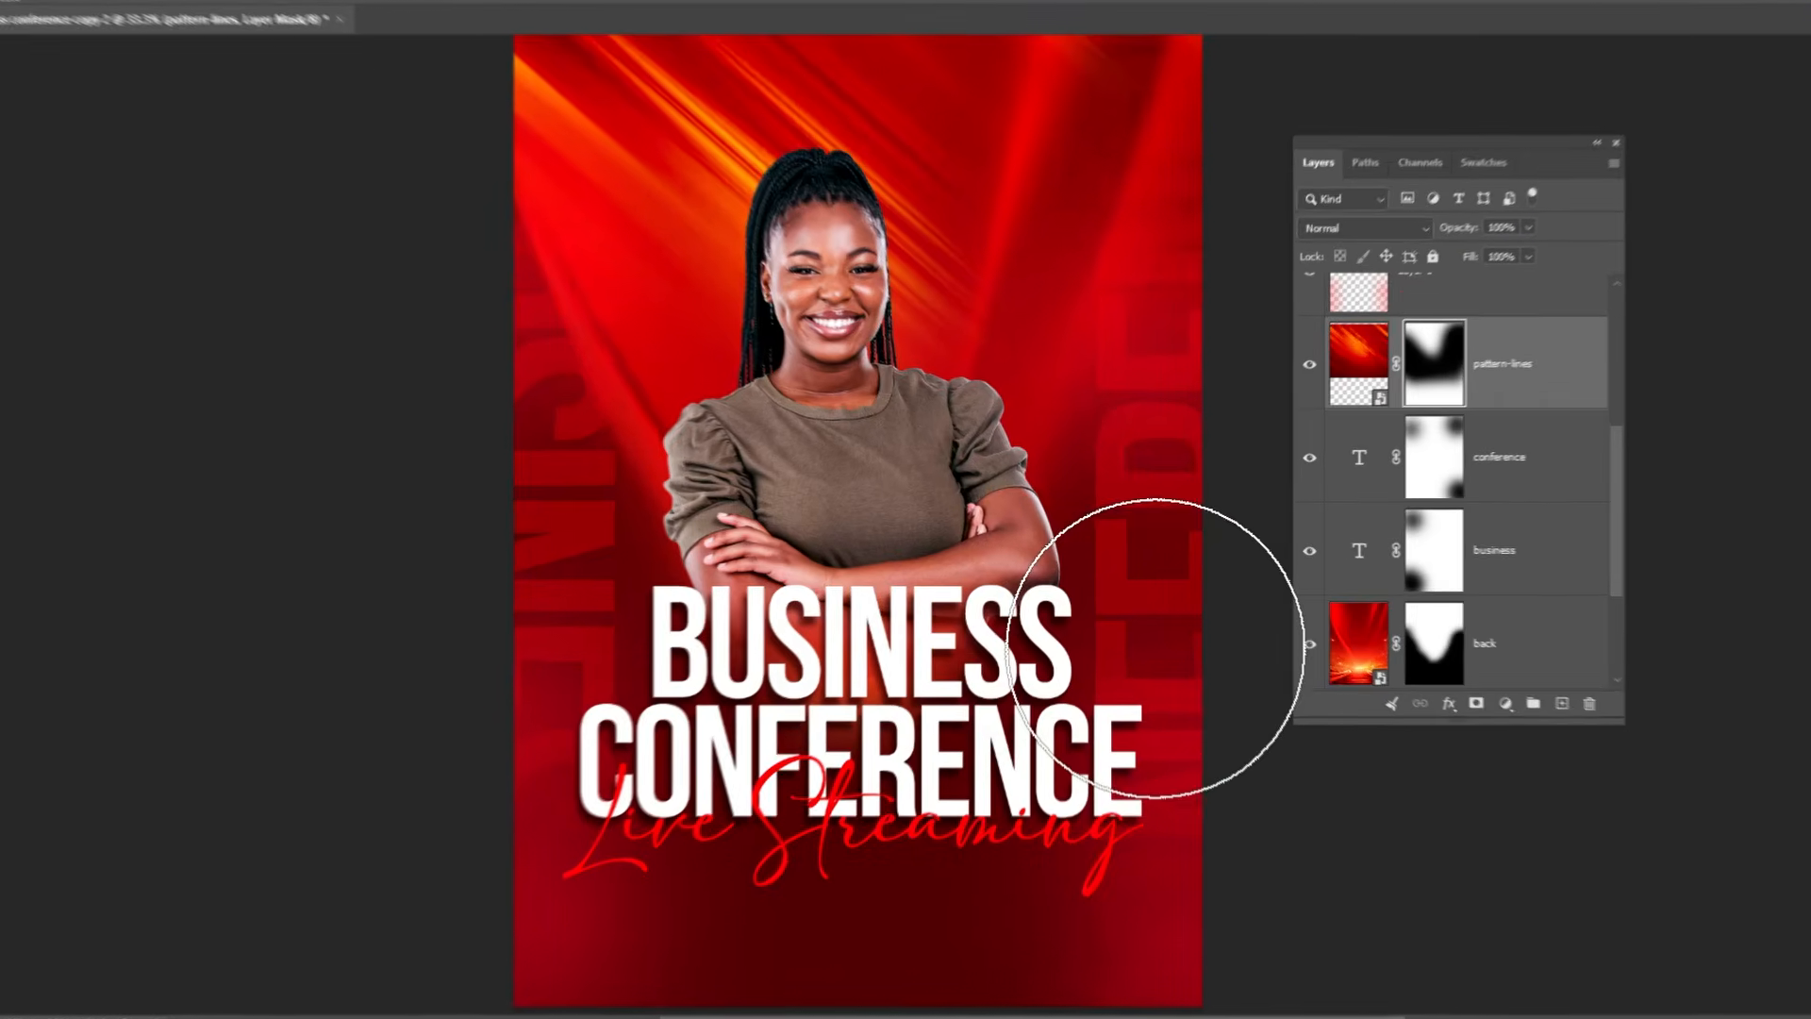
key(v)
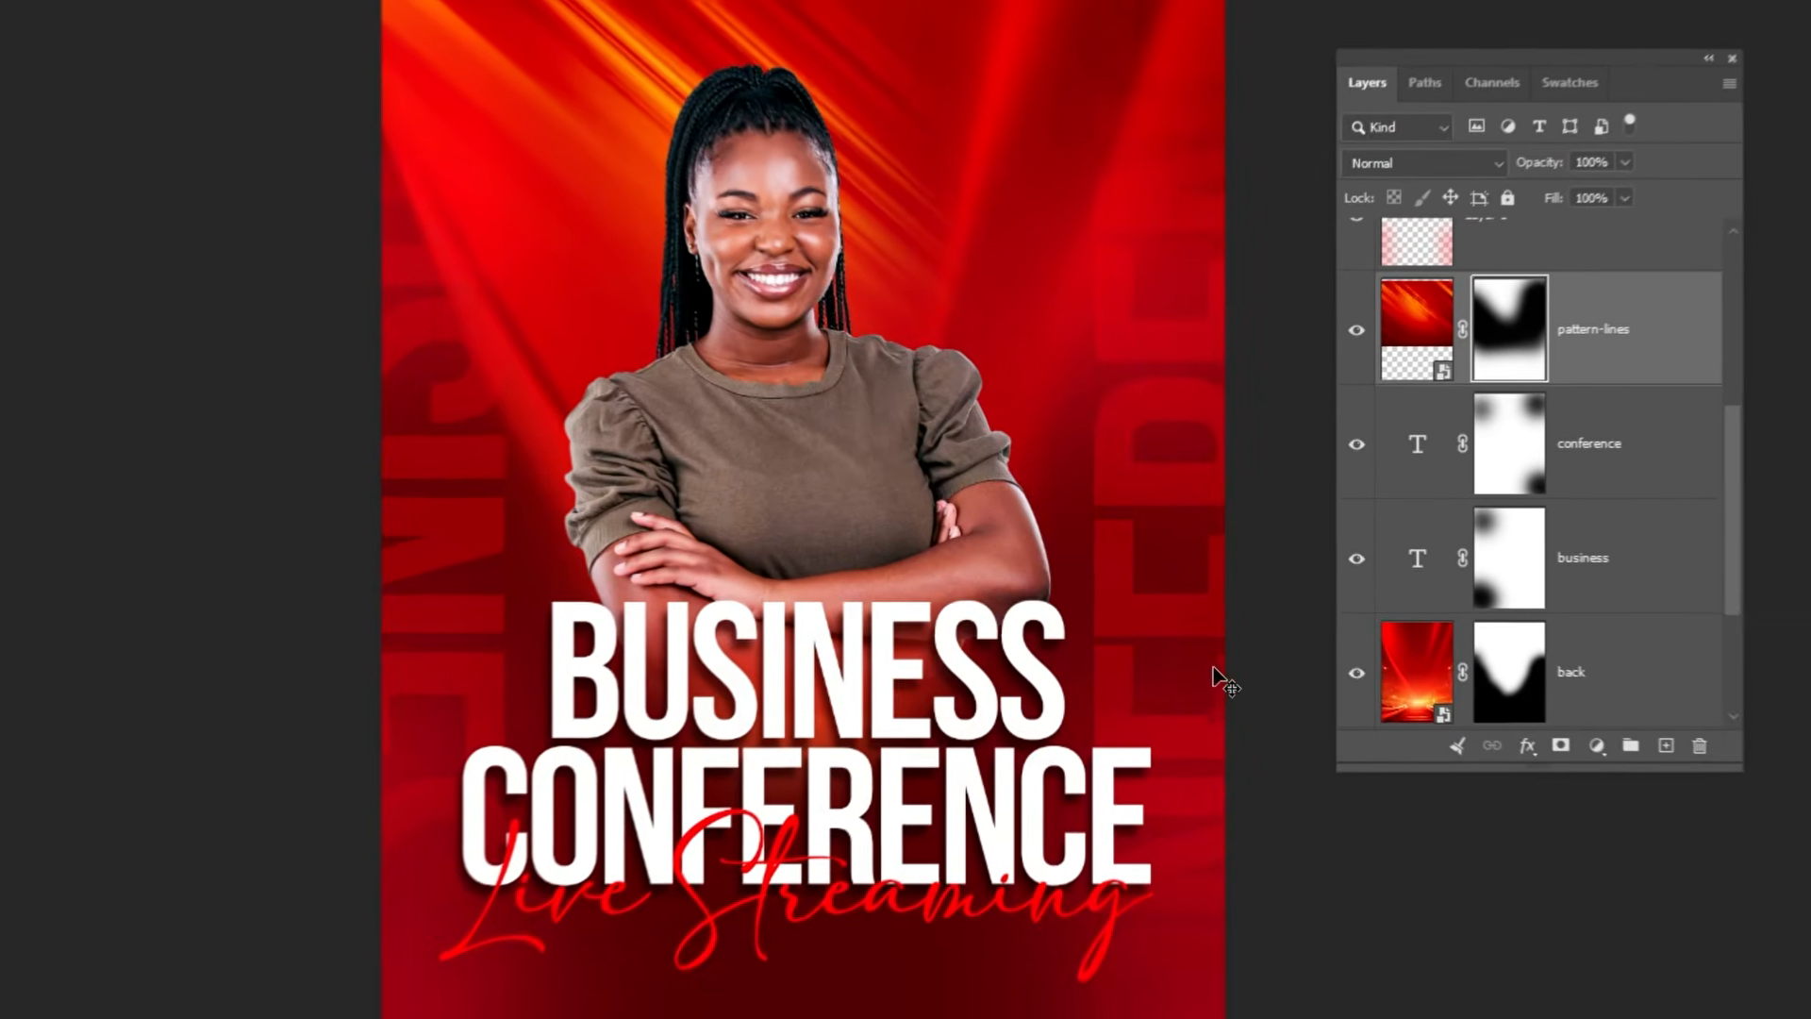
- Add a drop shadow to the woman layer using dark red 430004 in Multiply mode at 75% opacity
right_click(813, 412)
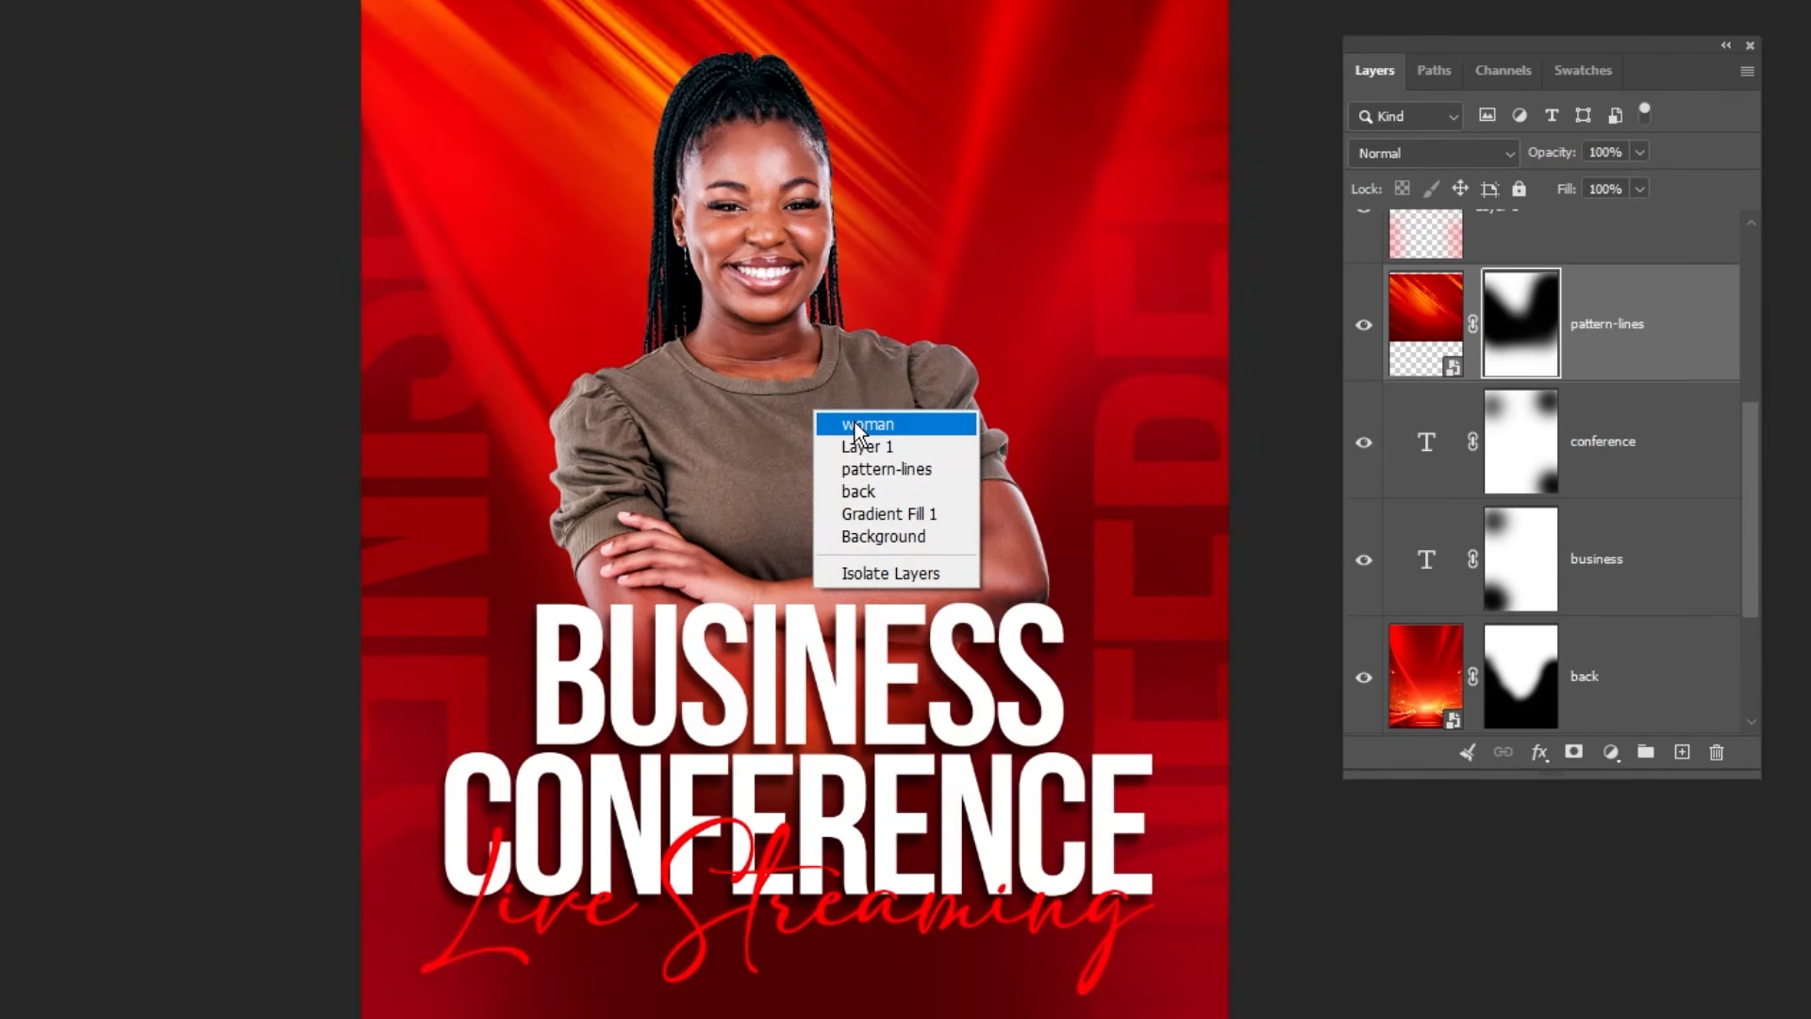
click(860, 426)
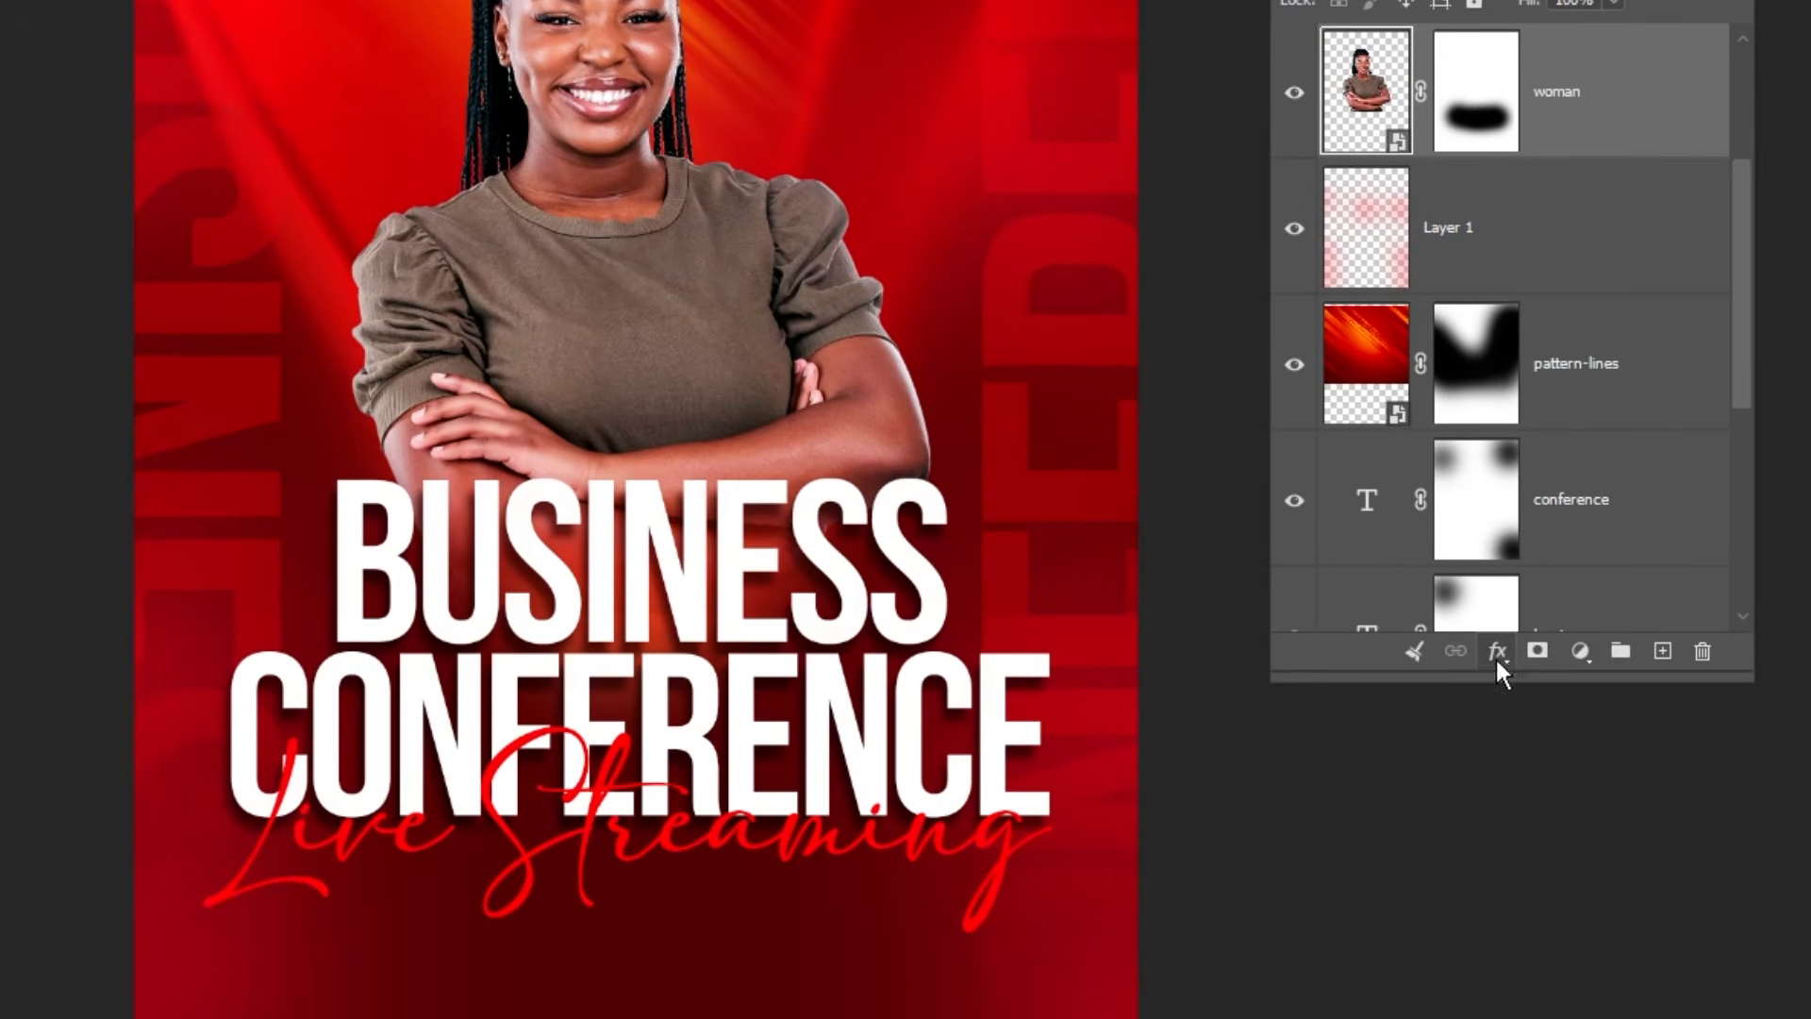
click(1539, 752)
click(1598, 960)
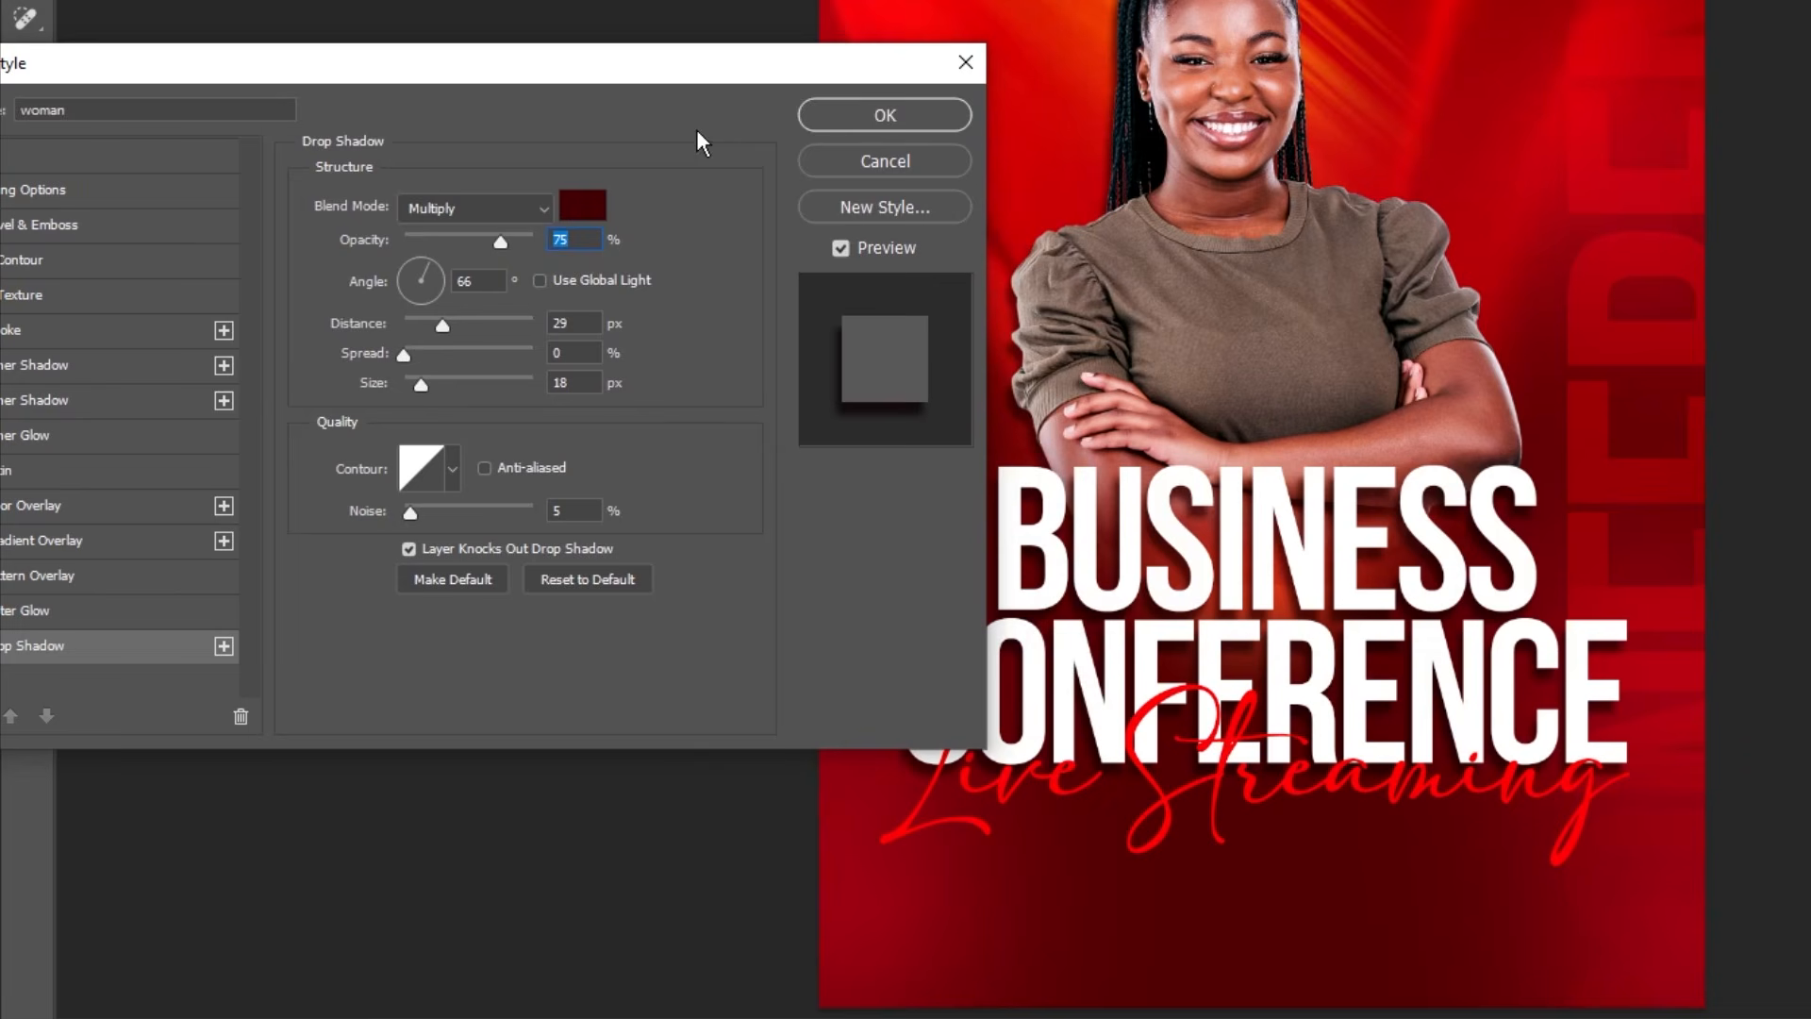
click(583, 206)
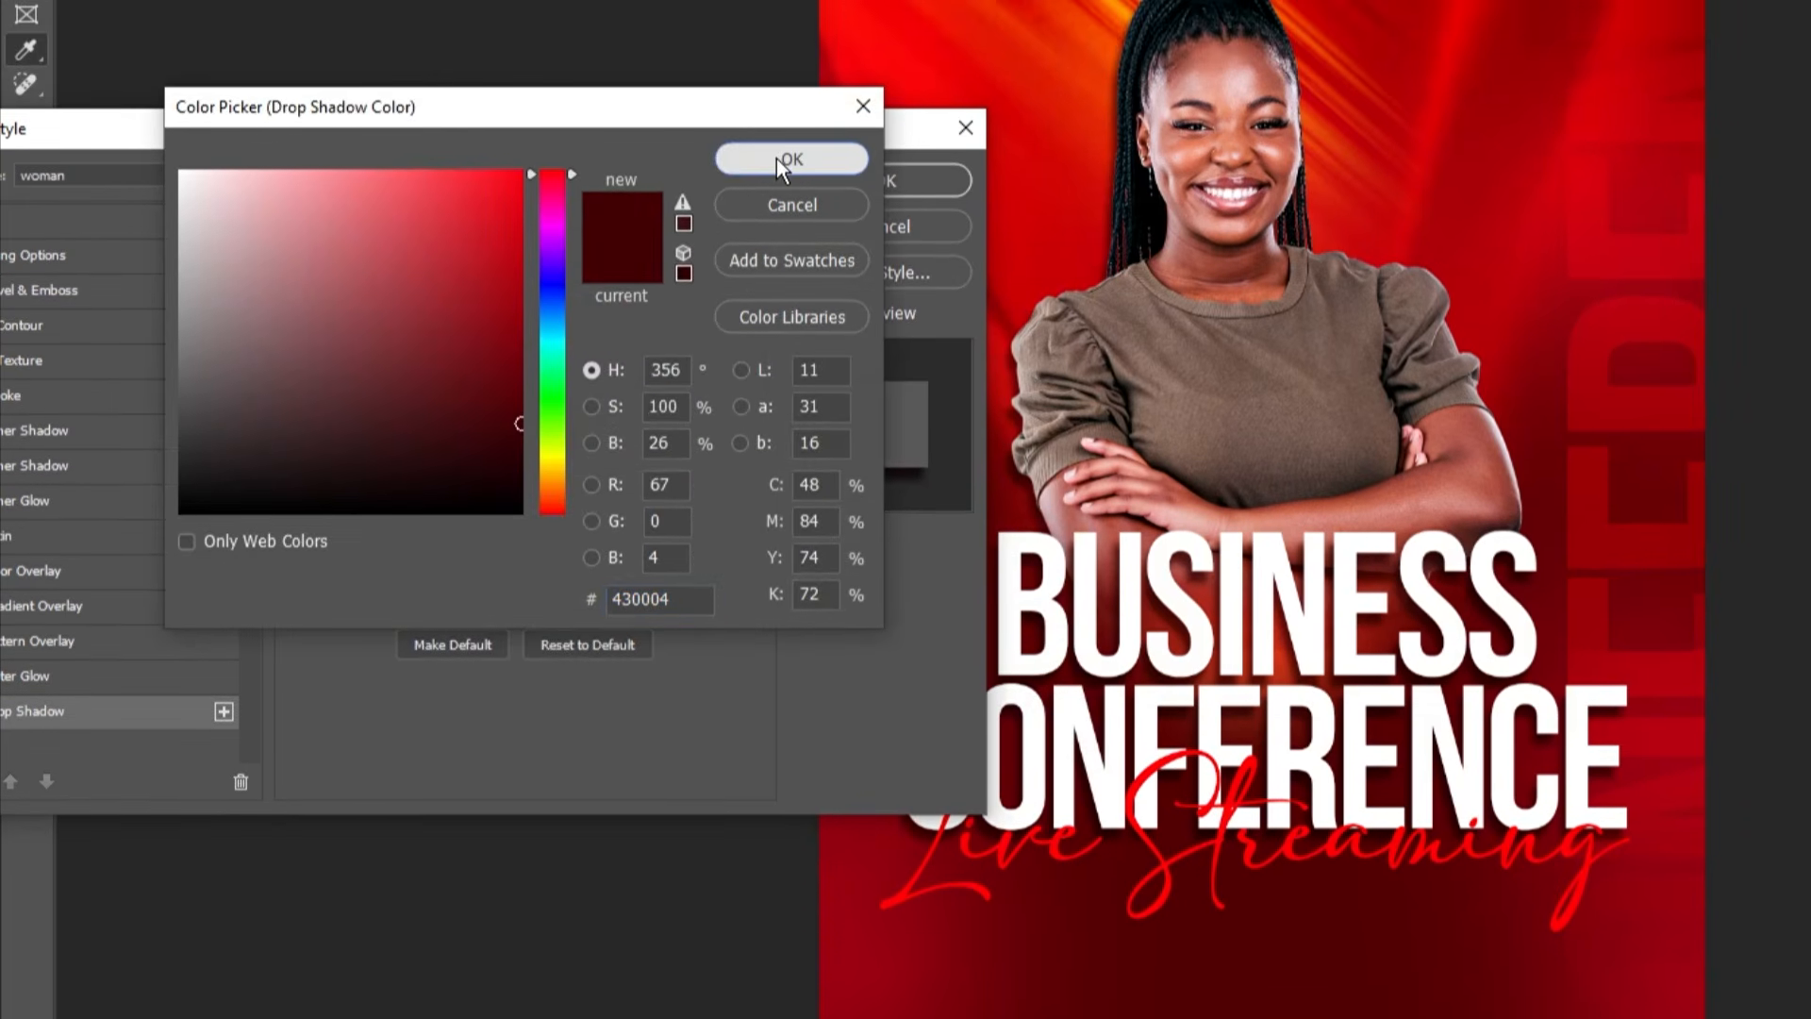
click(792, 93)
- Set the woman's drop shadow to angle 140°, distance 97 px and size 70 px
drag(1402, 414, 1406, 420)
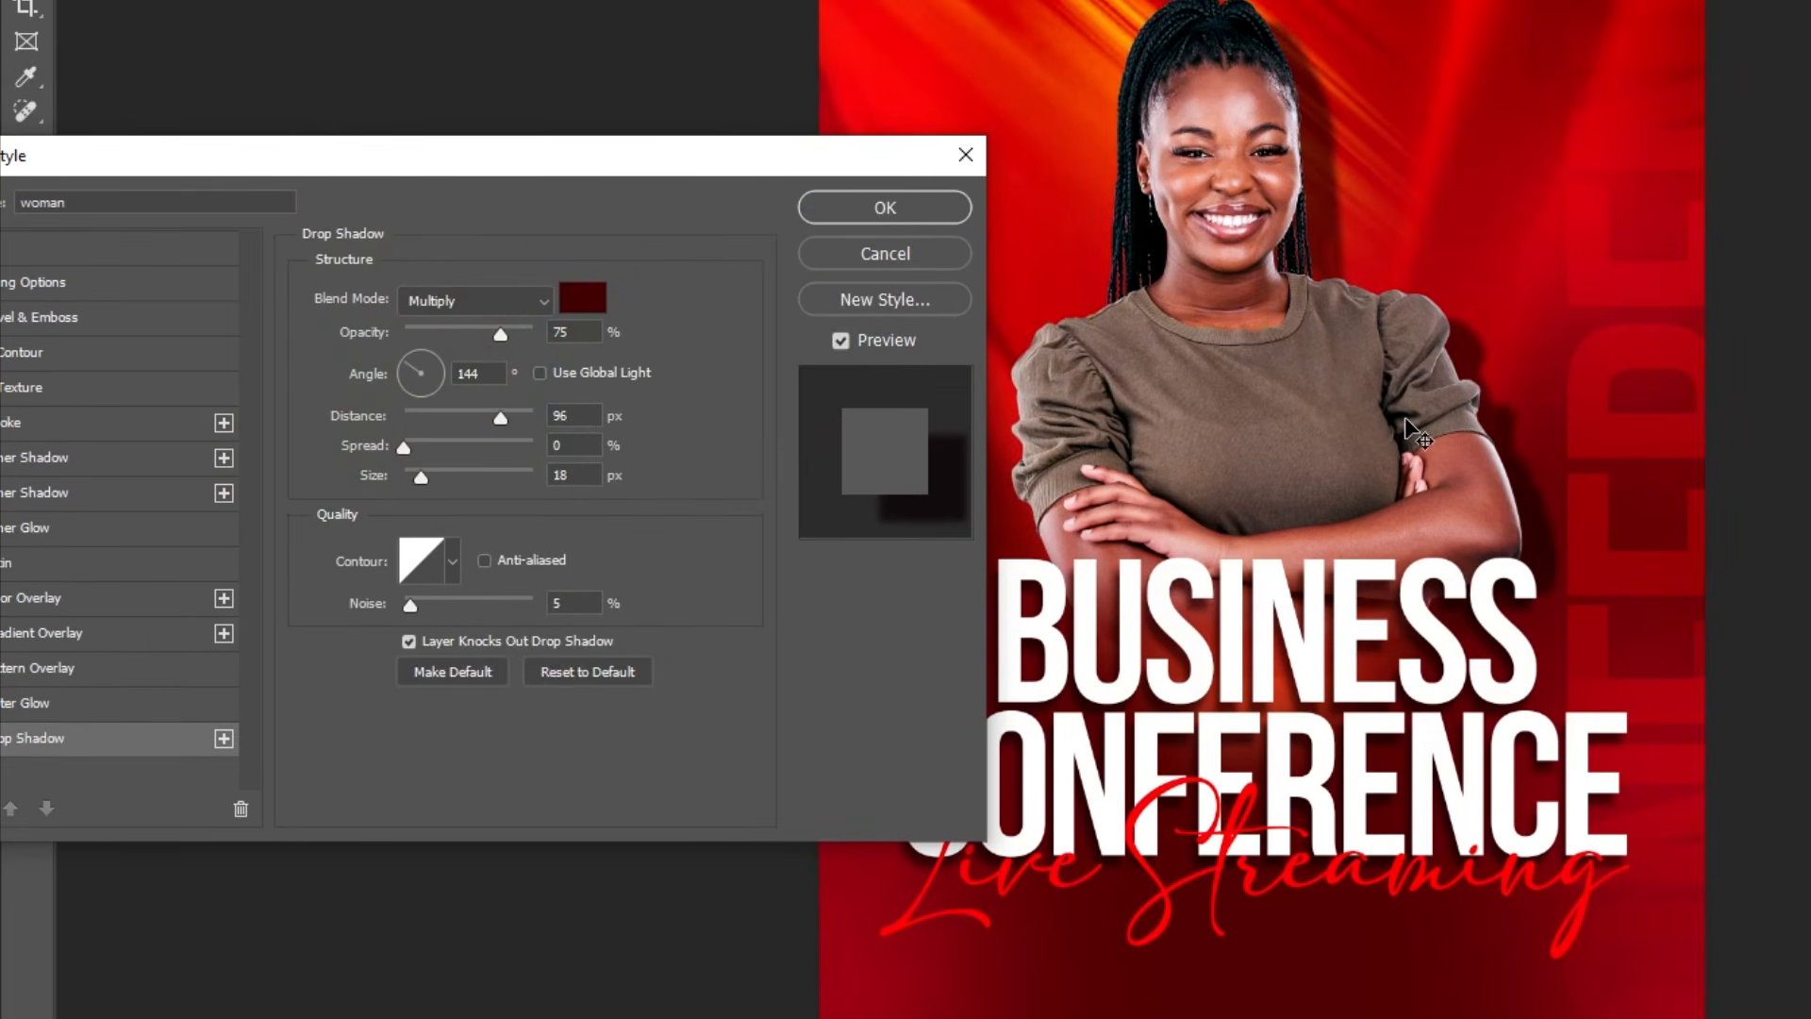
click(450, 472)
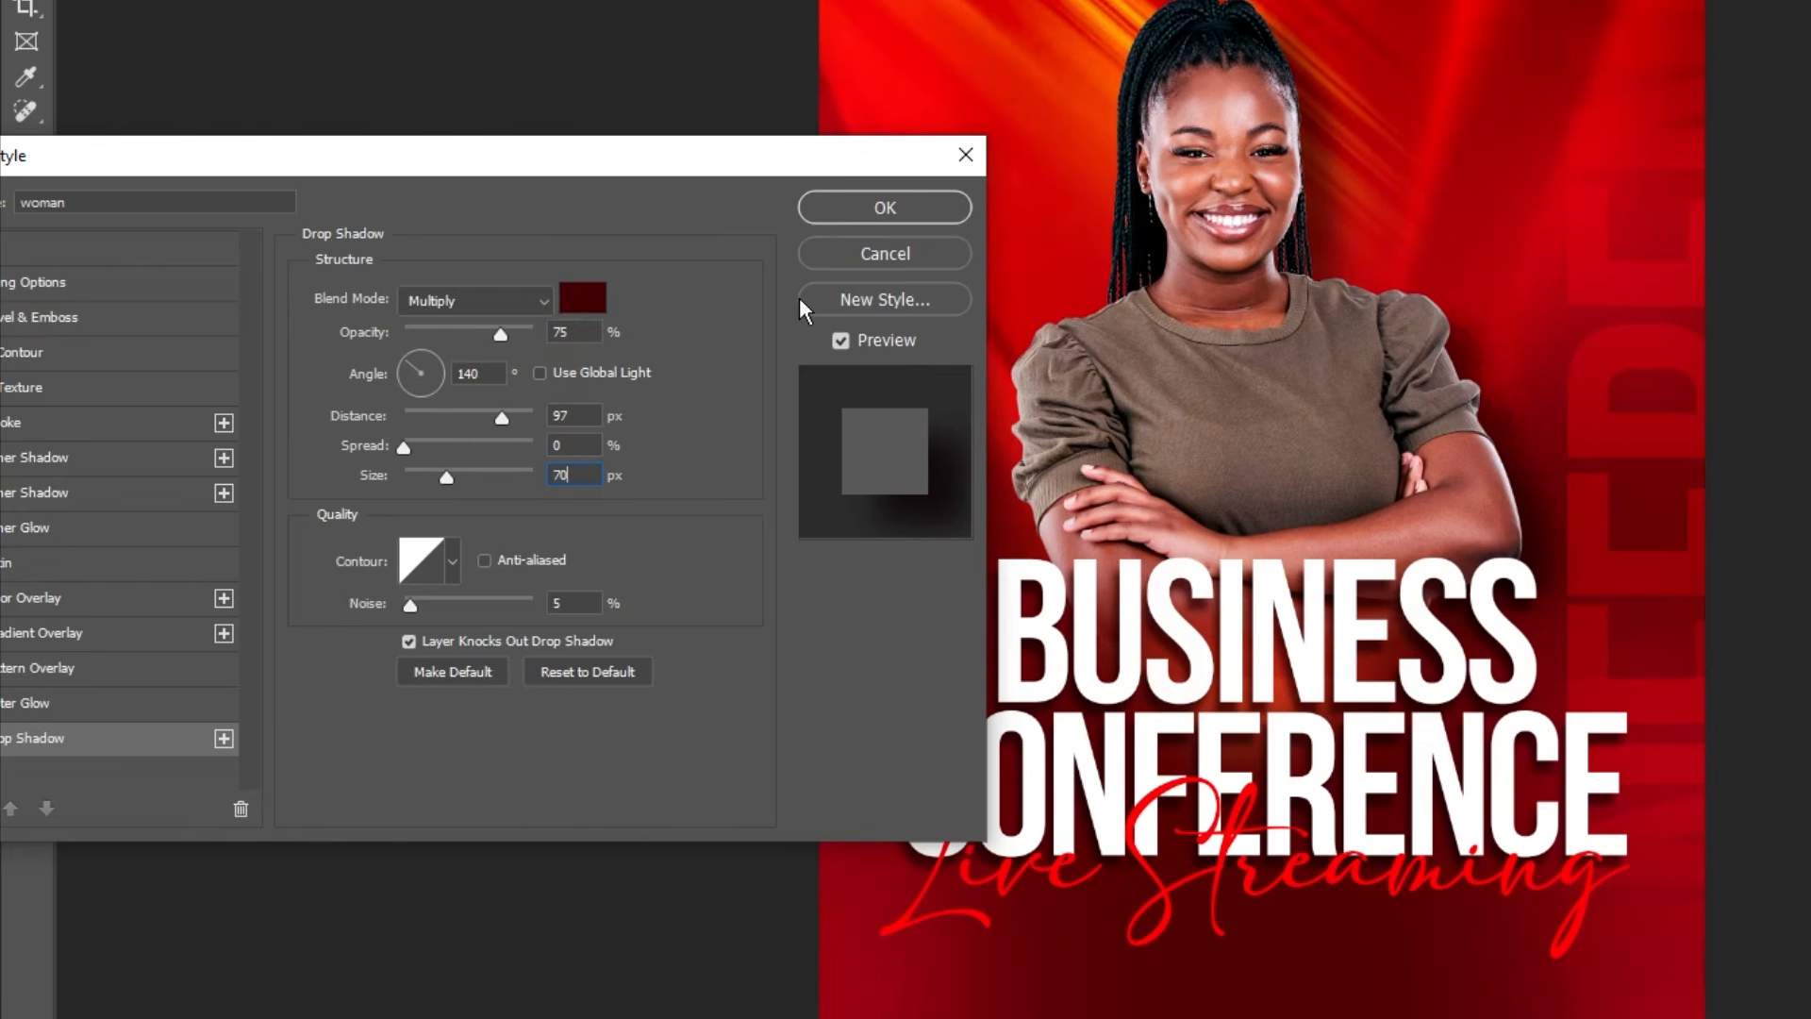
click(852, 210)
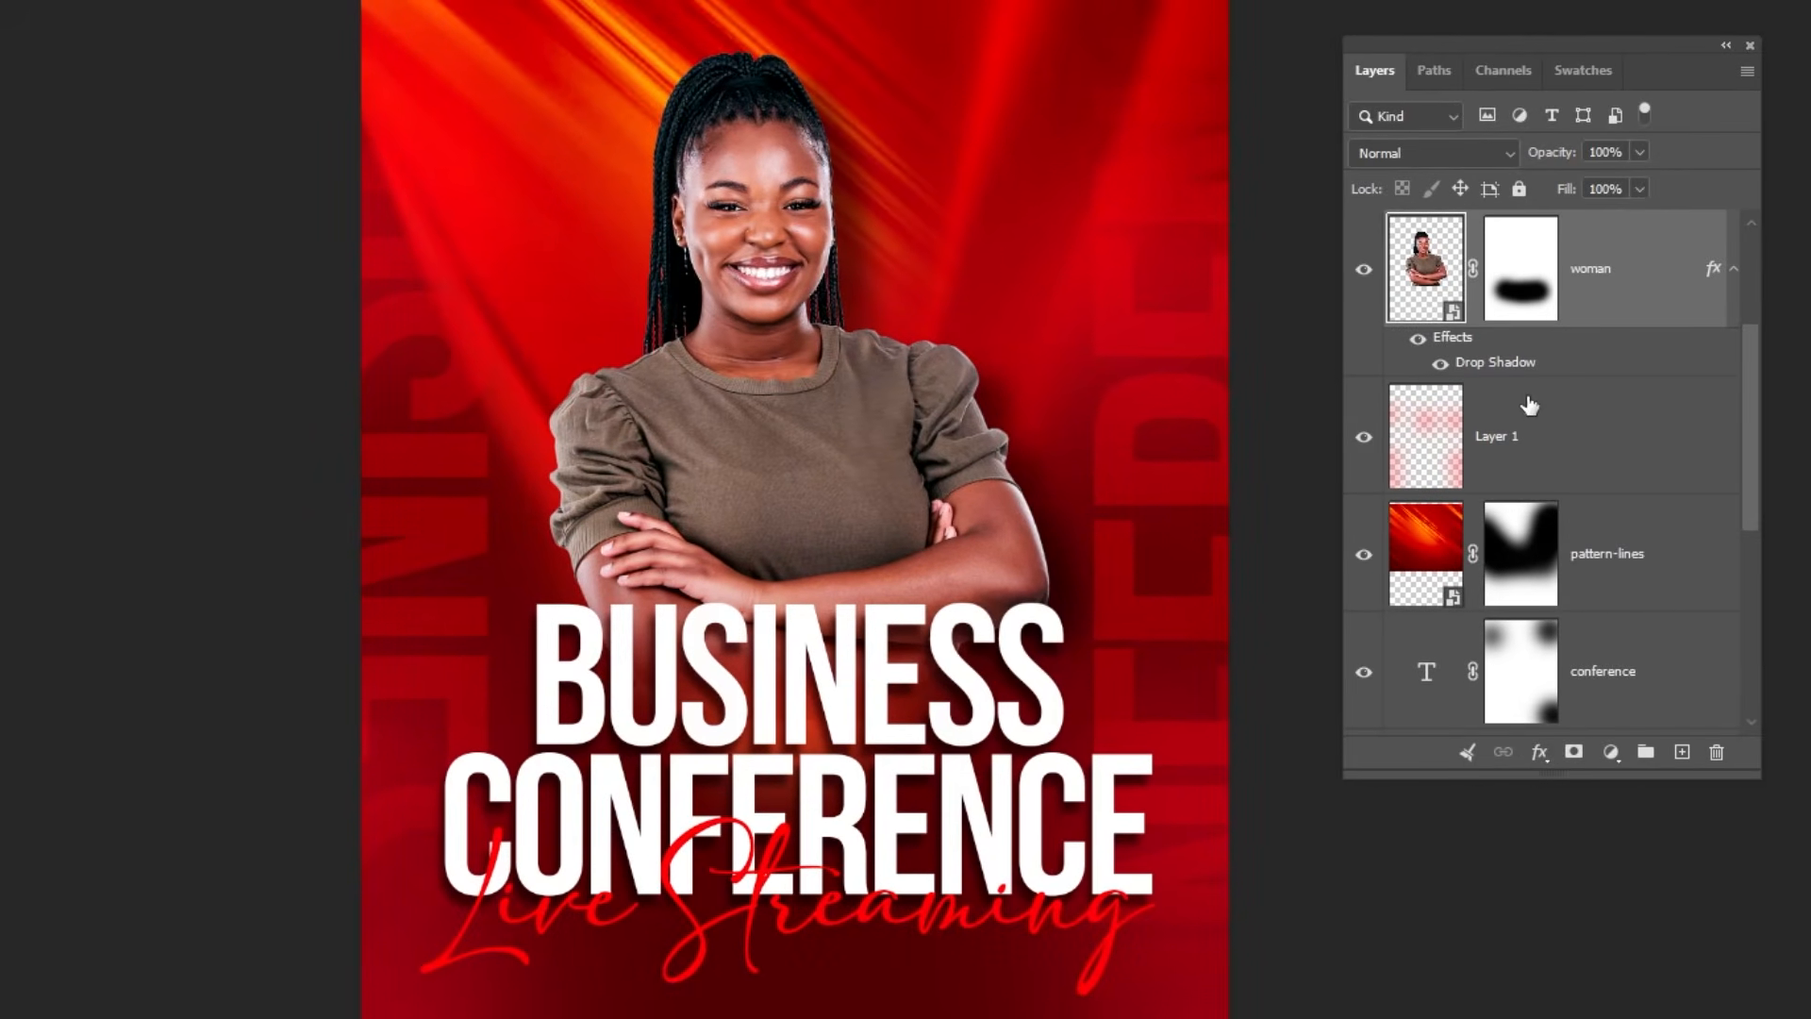
- On a new layer above Layer 1, paint a soft dark red shadow behind the left side of the woman's body with a smaller brush
click(1573, 439)
click(1734, 270)
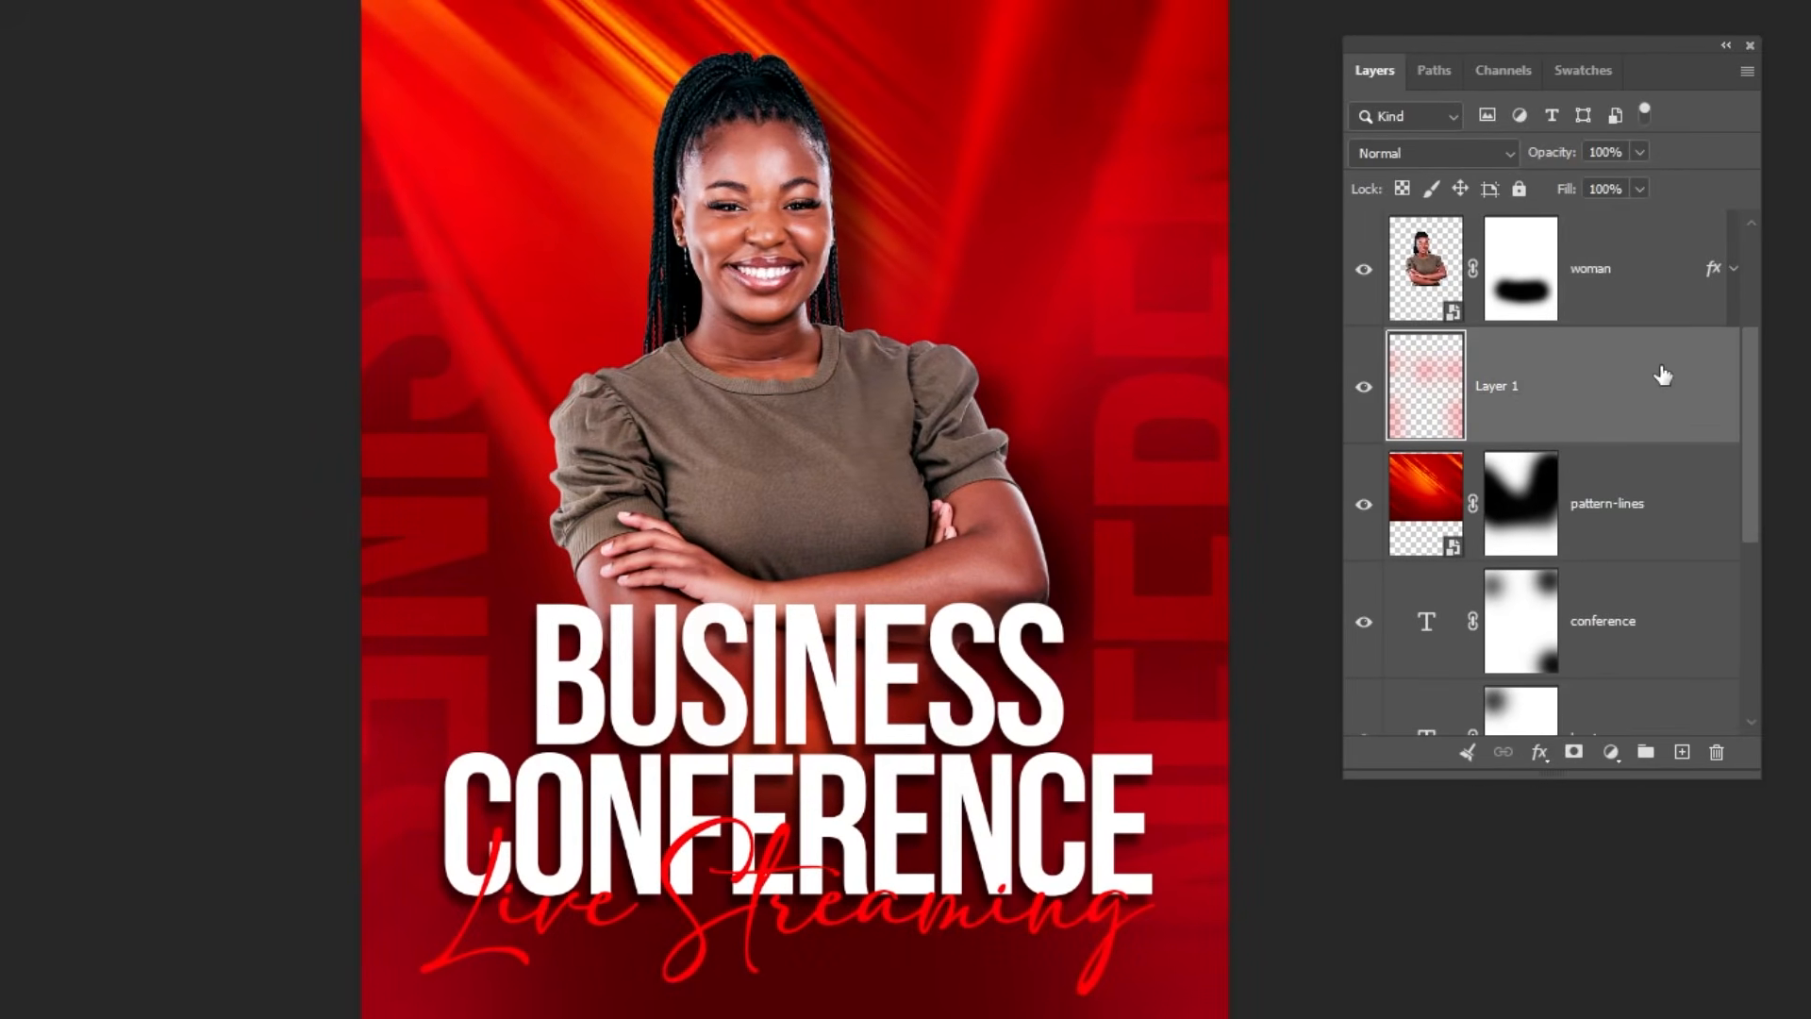
click(1683, 752)
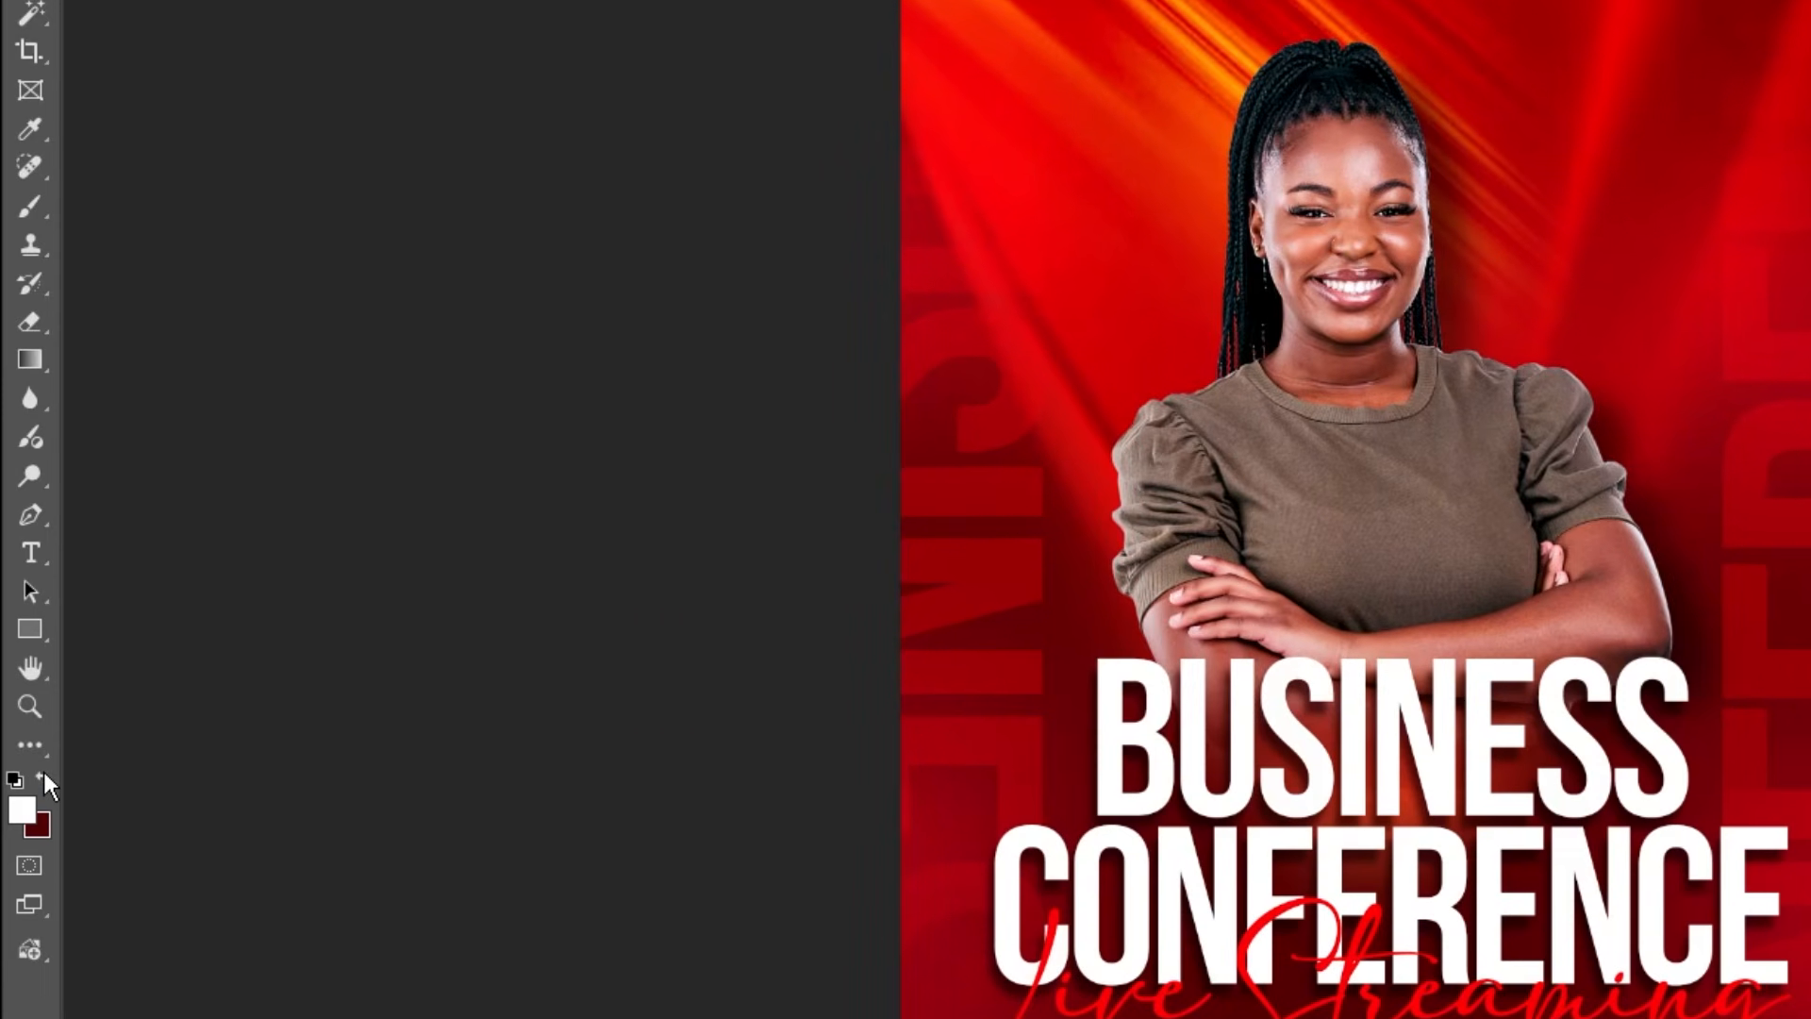
click(44, 777)
click(22, 808)
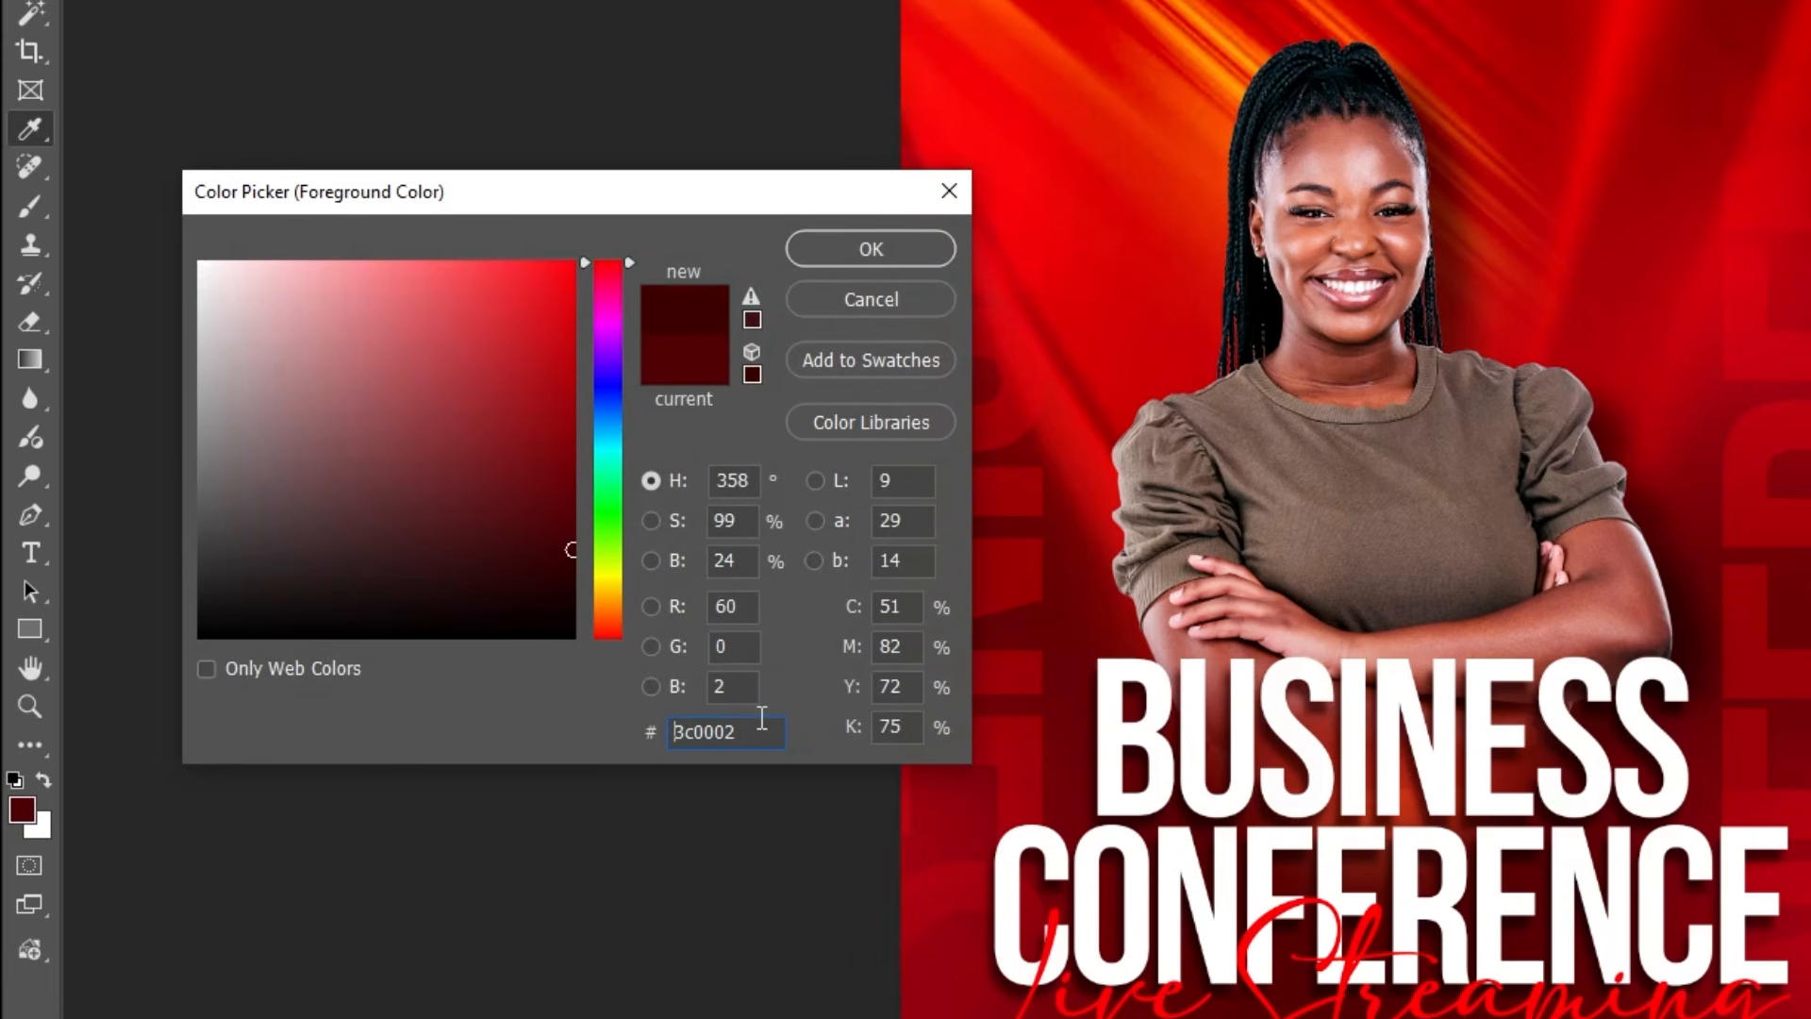
click(851, 299)
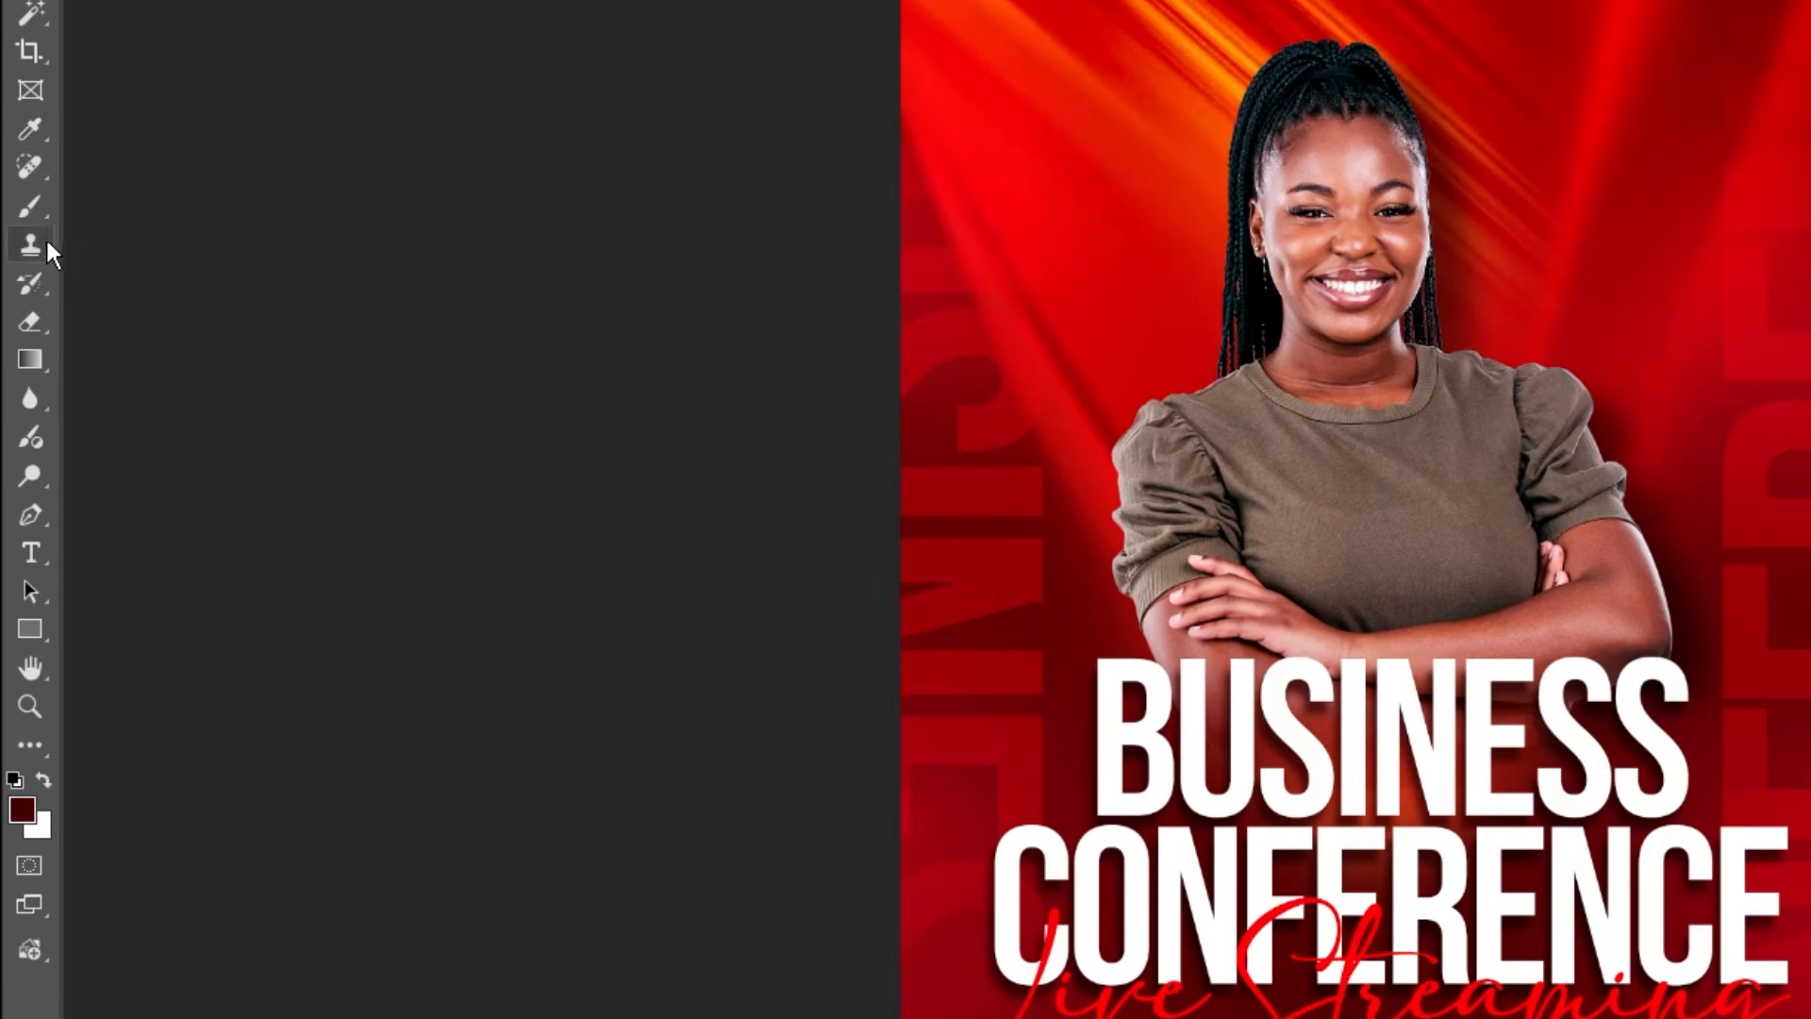
click(34, 208)
key(bracketleft)
key(bracketleft)
key(bracketleft)
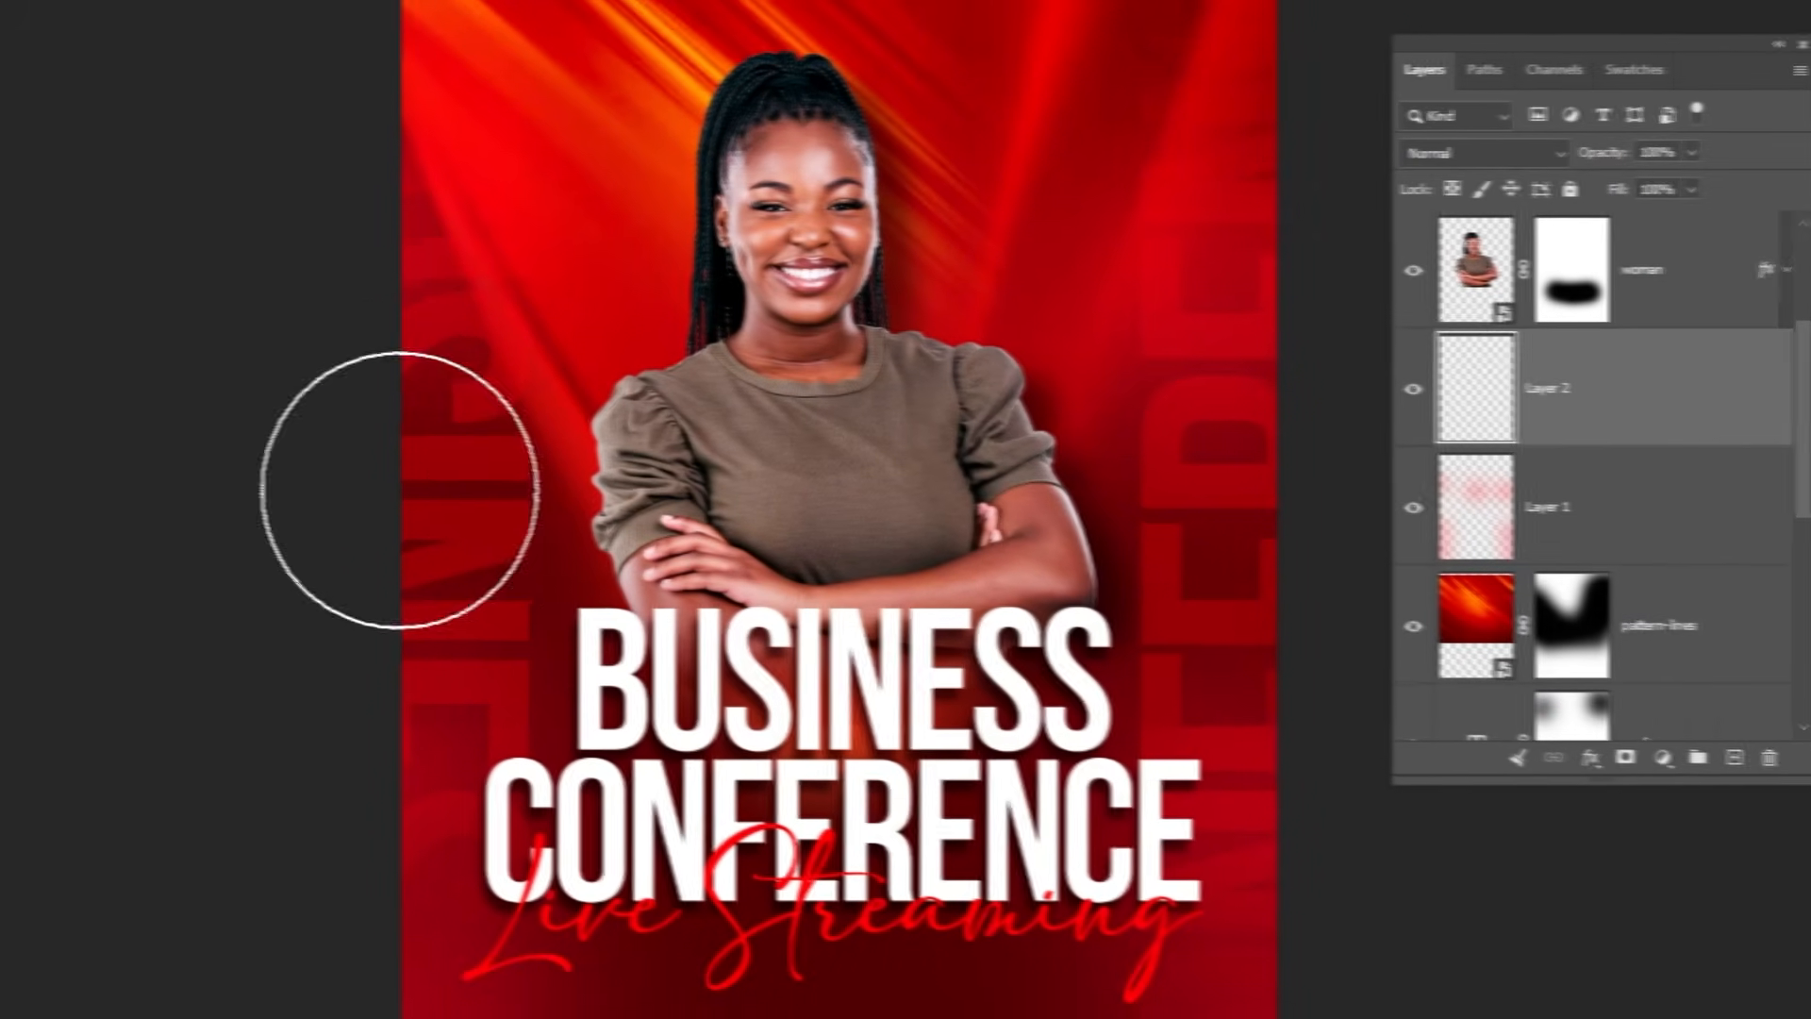
key(bracketleft)
key(bracketleft)
key(bracketleft)
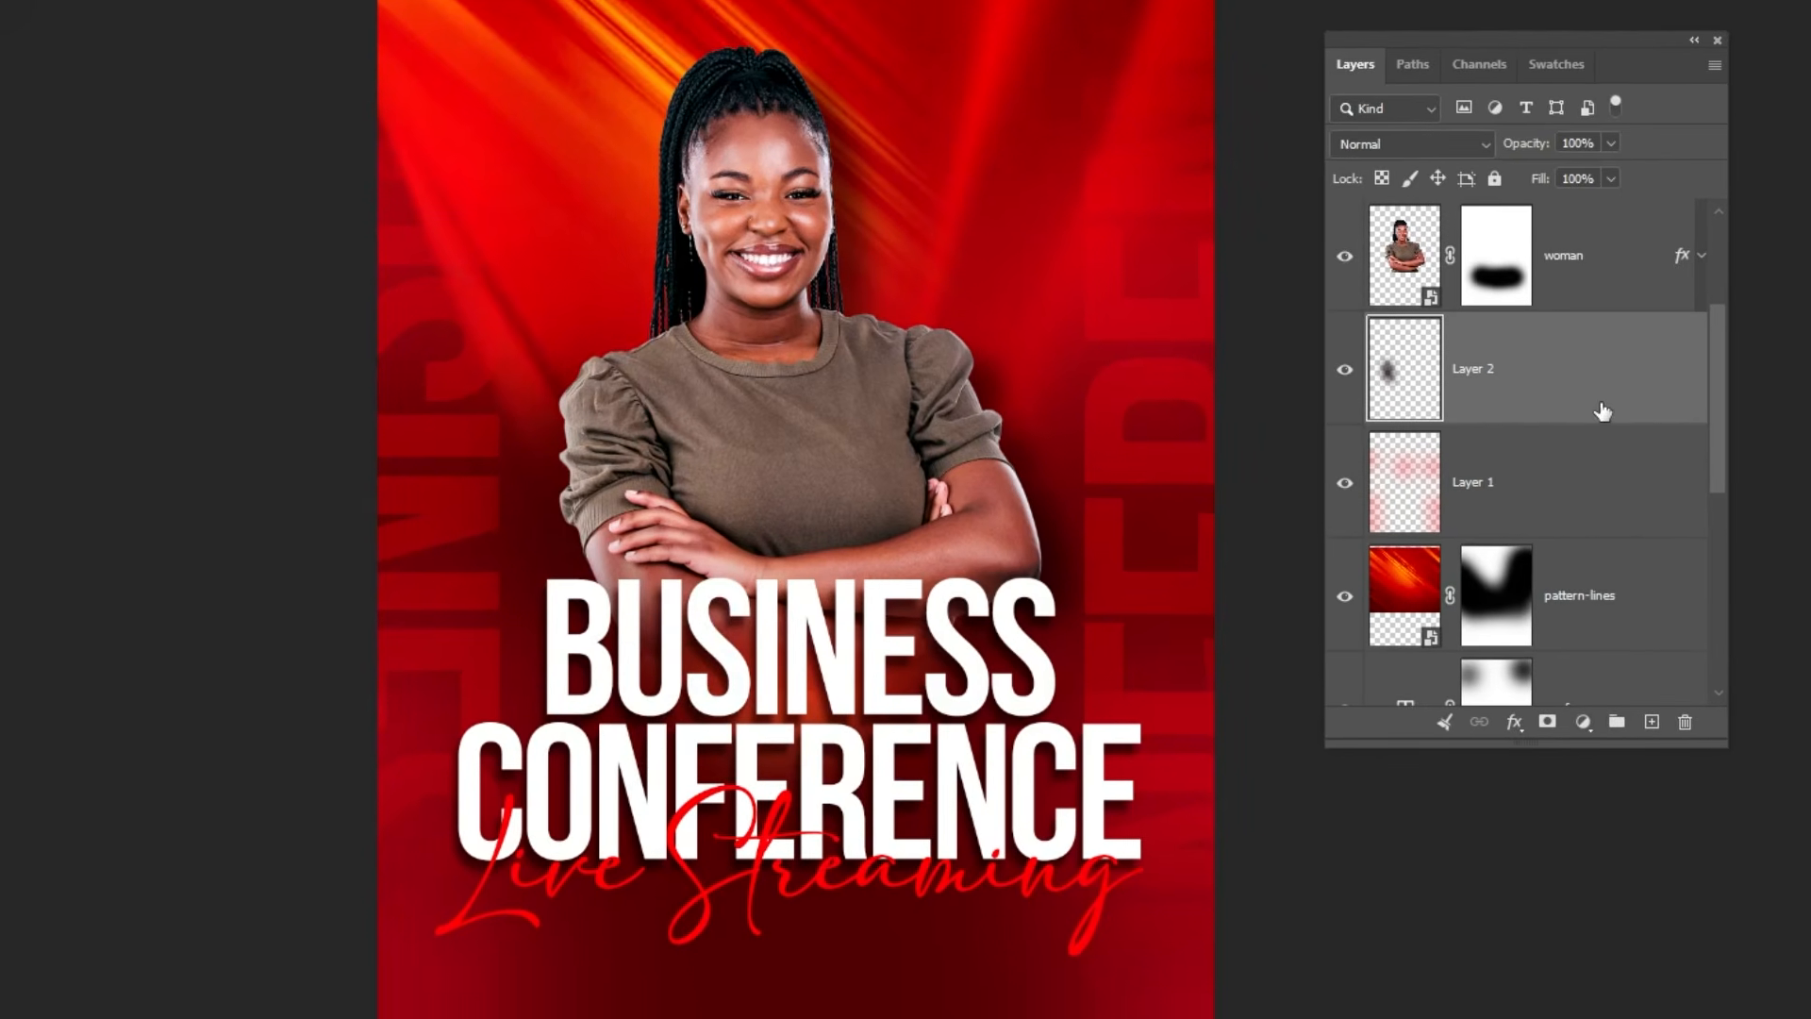
- On another new layer below the woman, paint a large soft orange fd8001 glow behind her head and left shoulder
click(1651, 722)
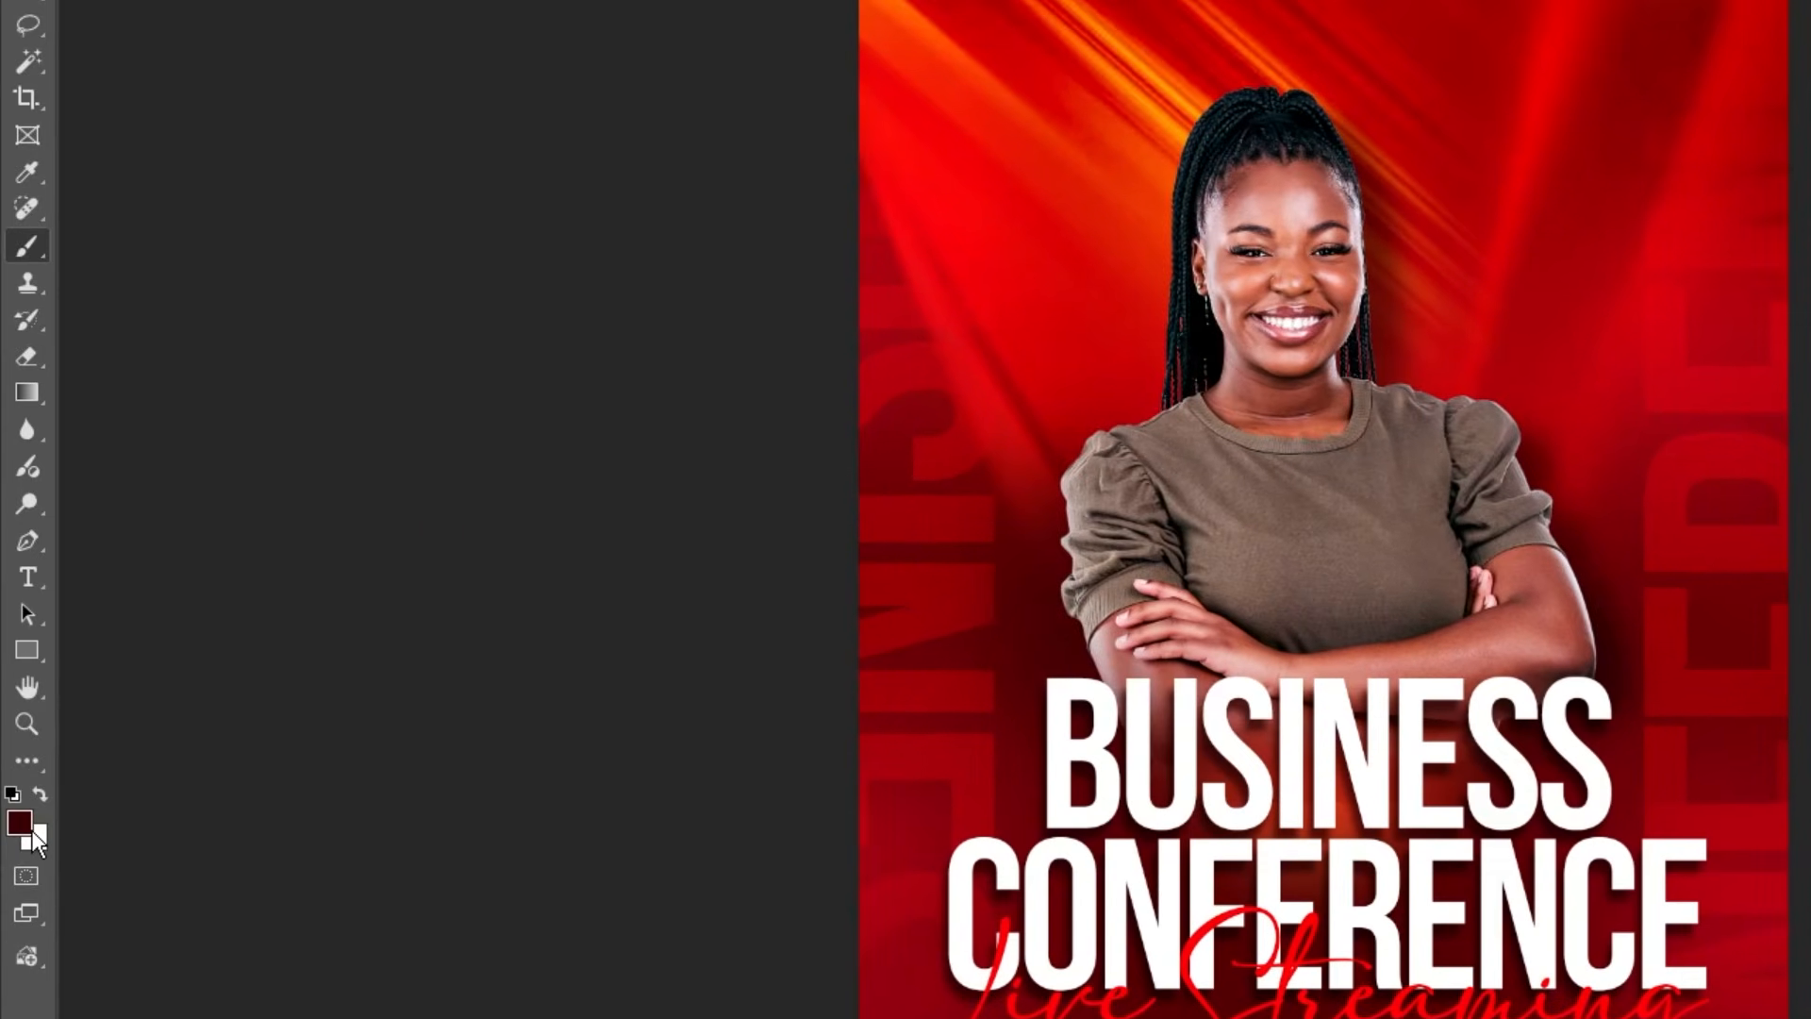
click(31, 827)
click(1137, 90)
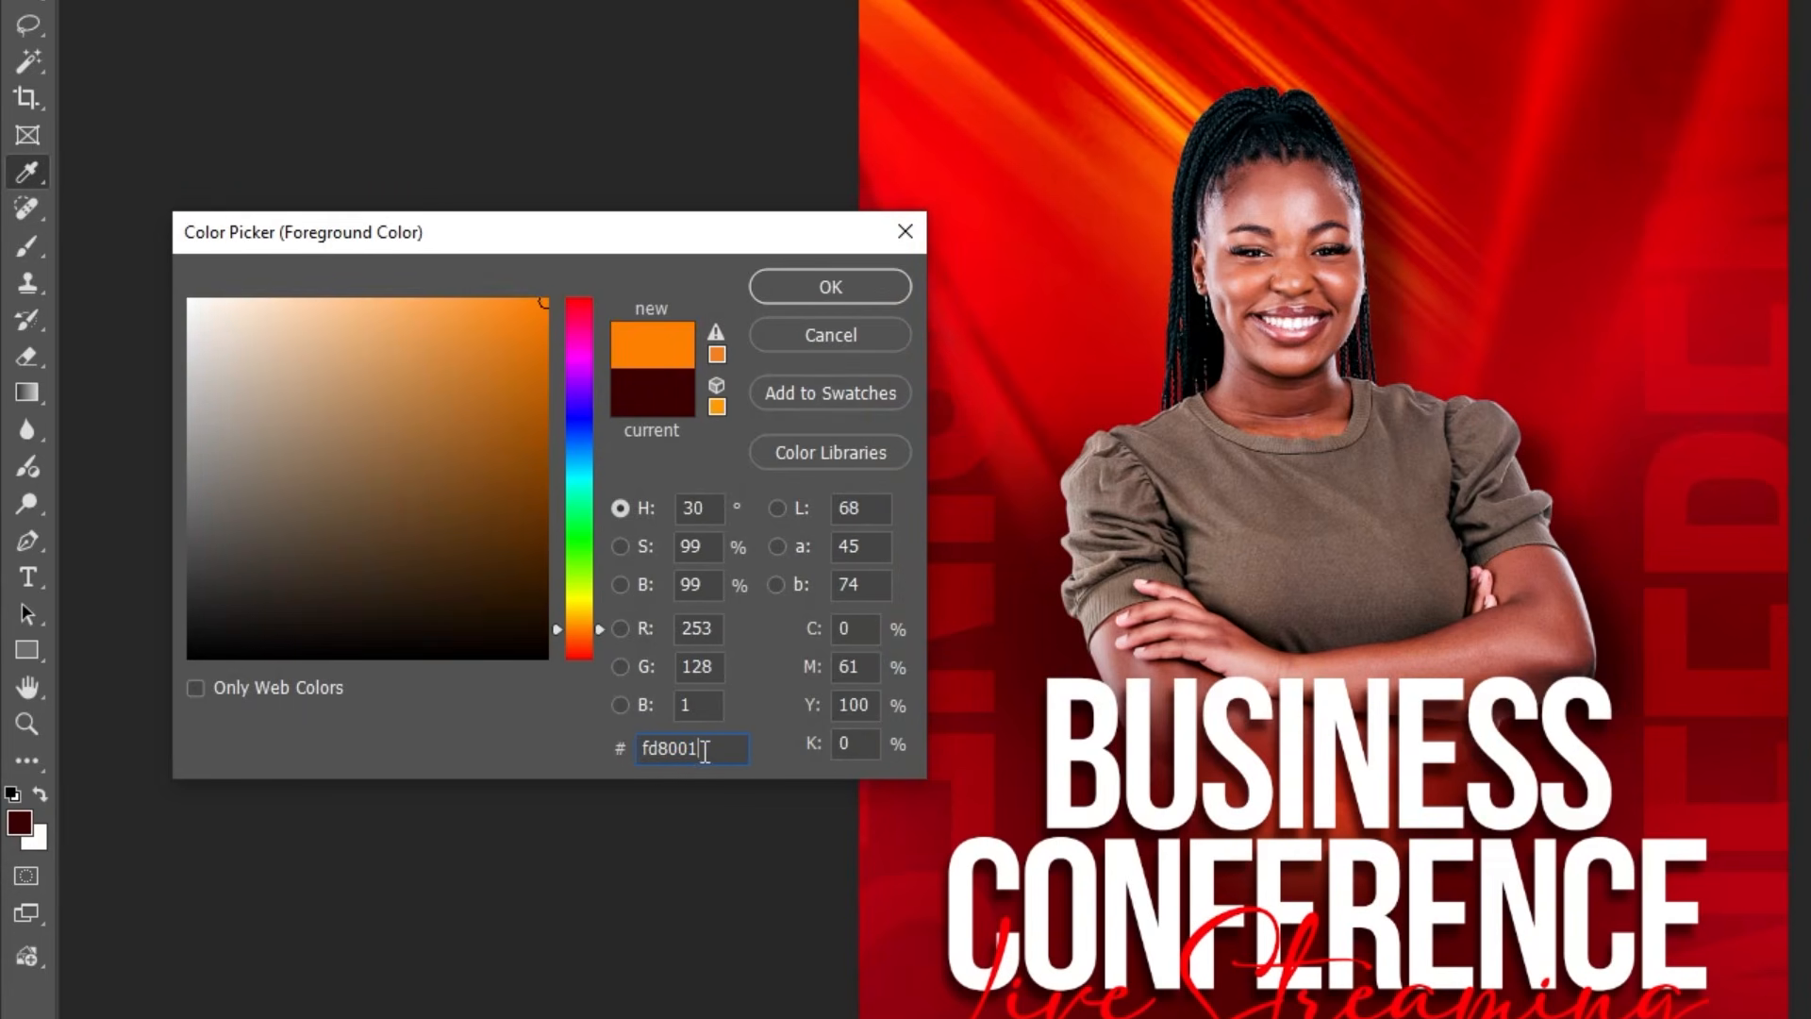
click(830, 285)
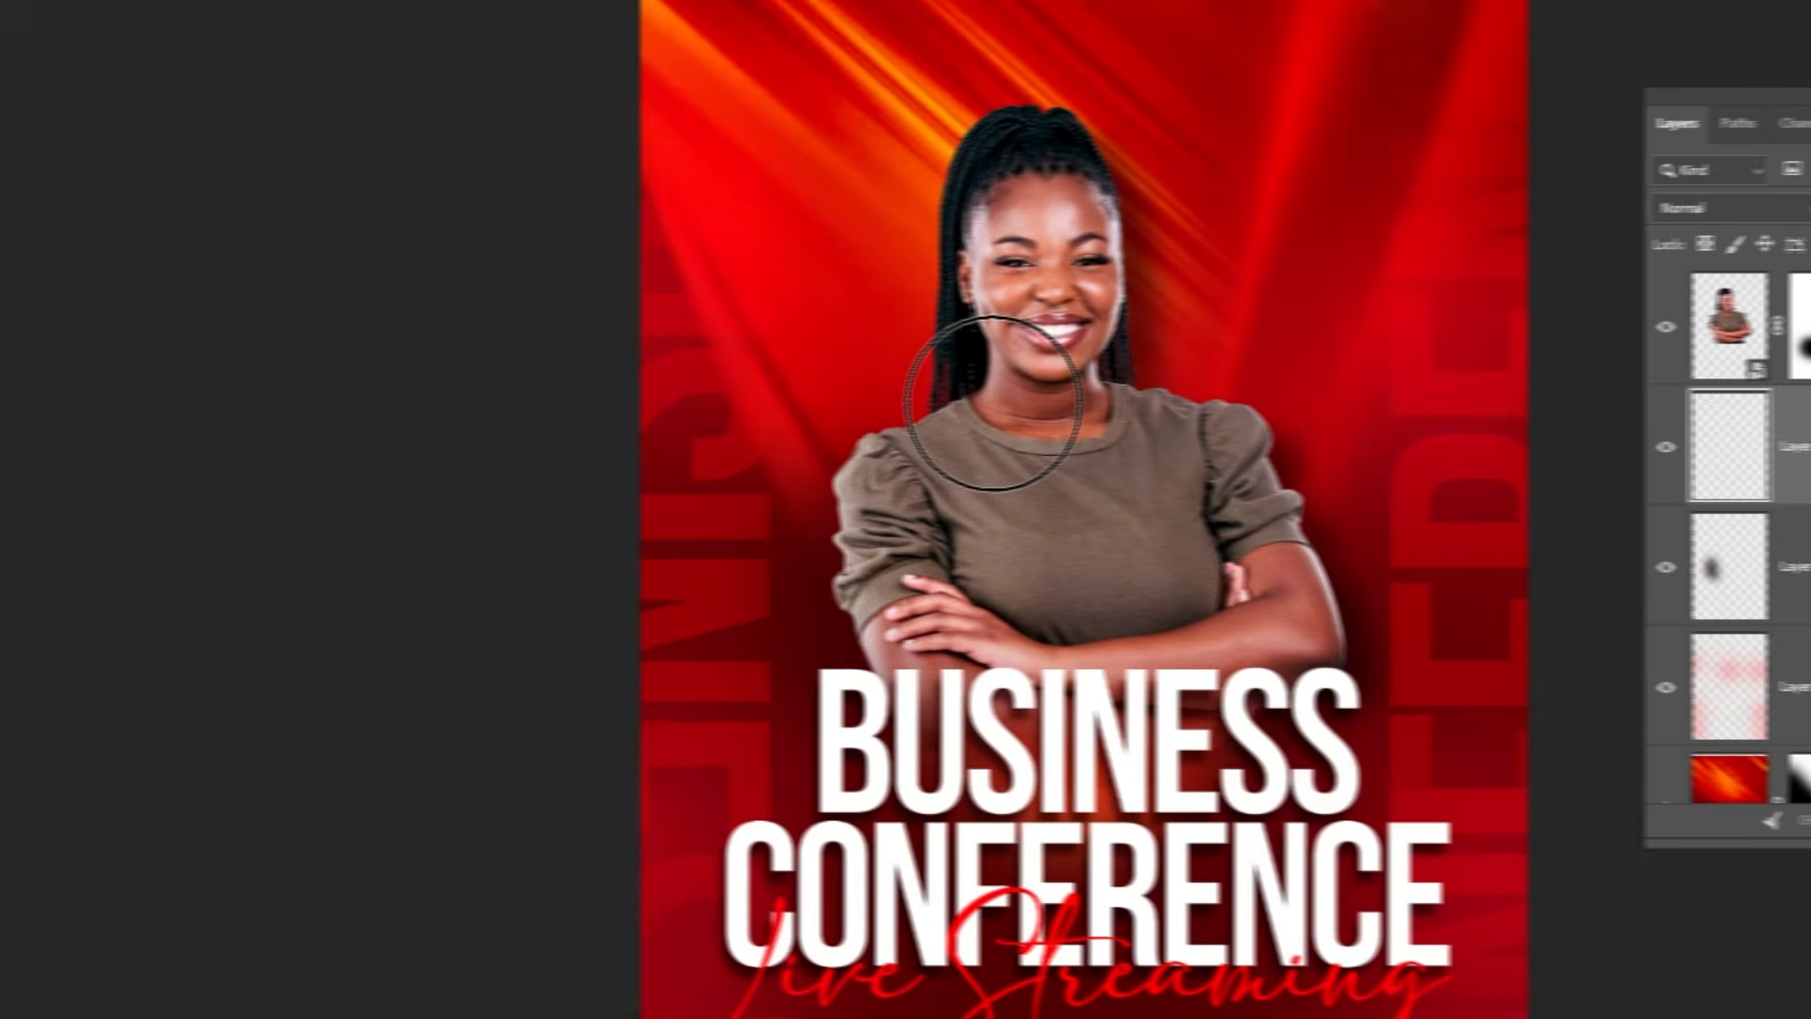
key(])
key(])
key(])
key(])
key(])
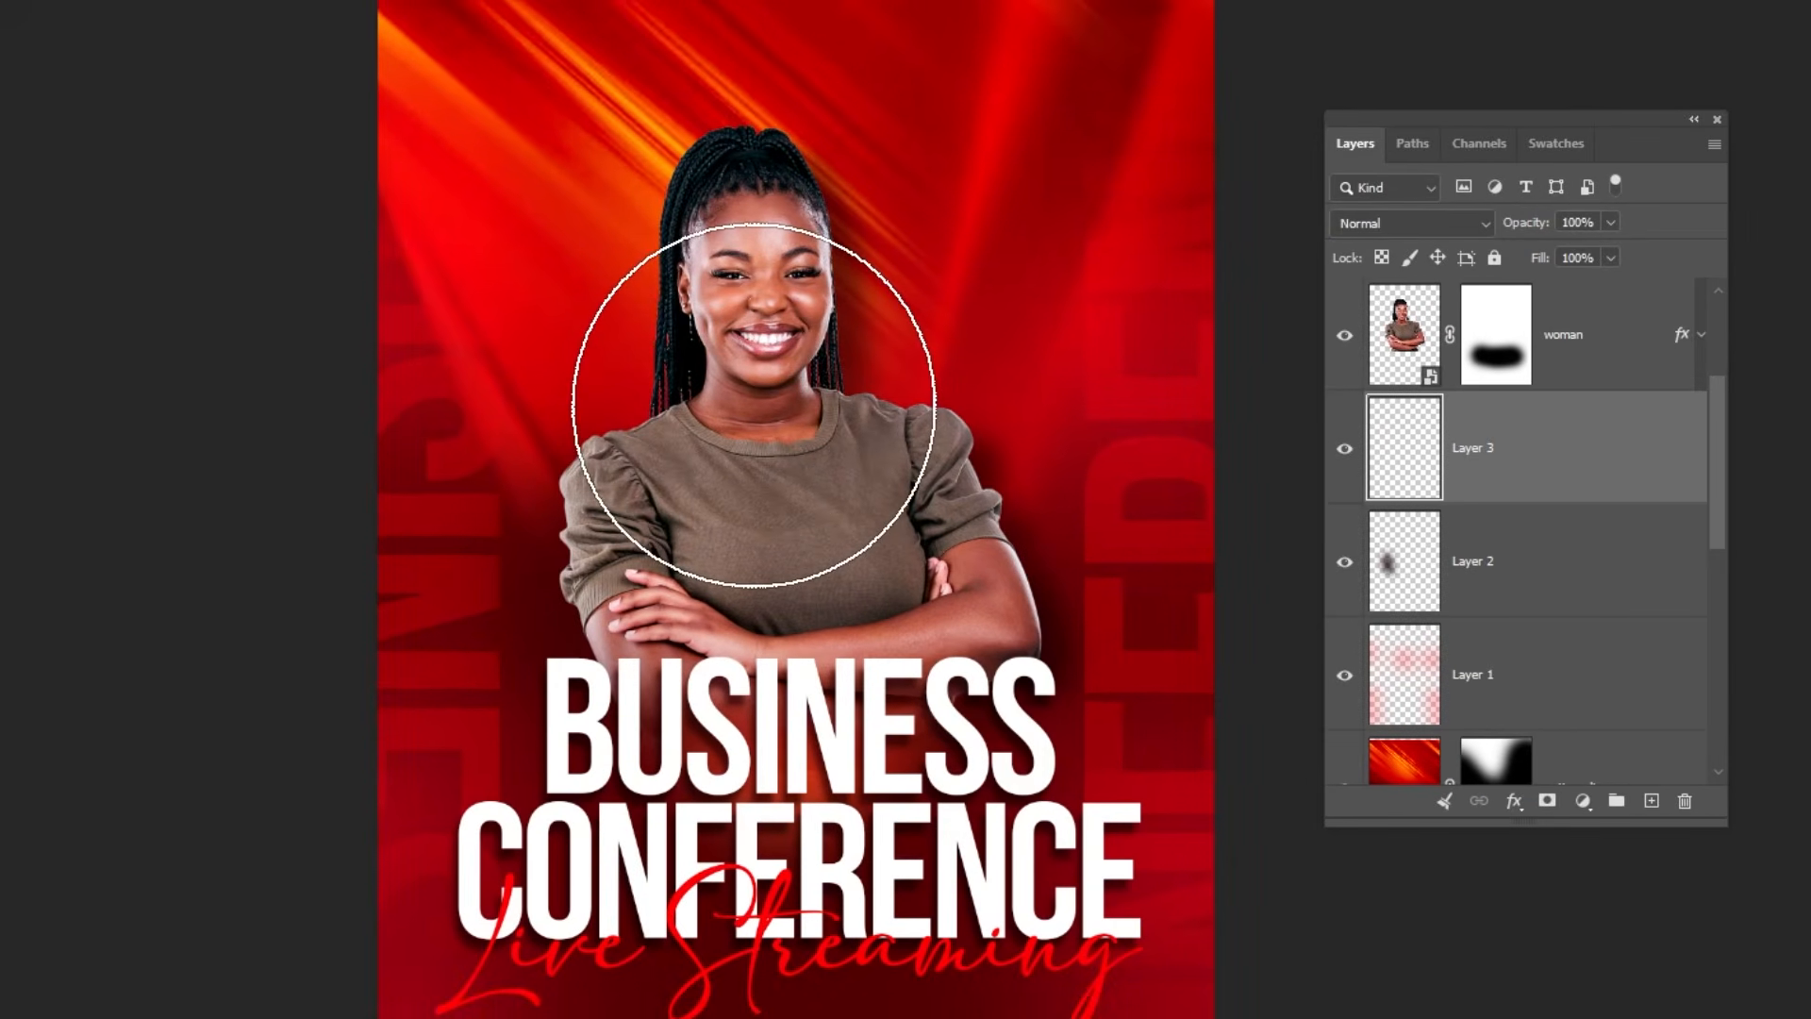
drag(744, 303, 664, 354)
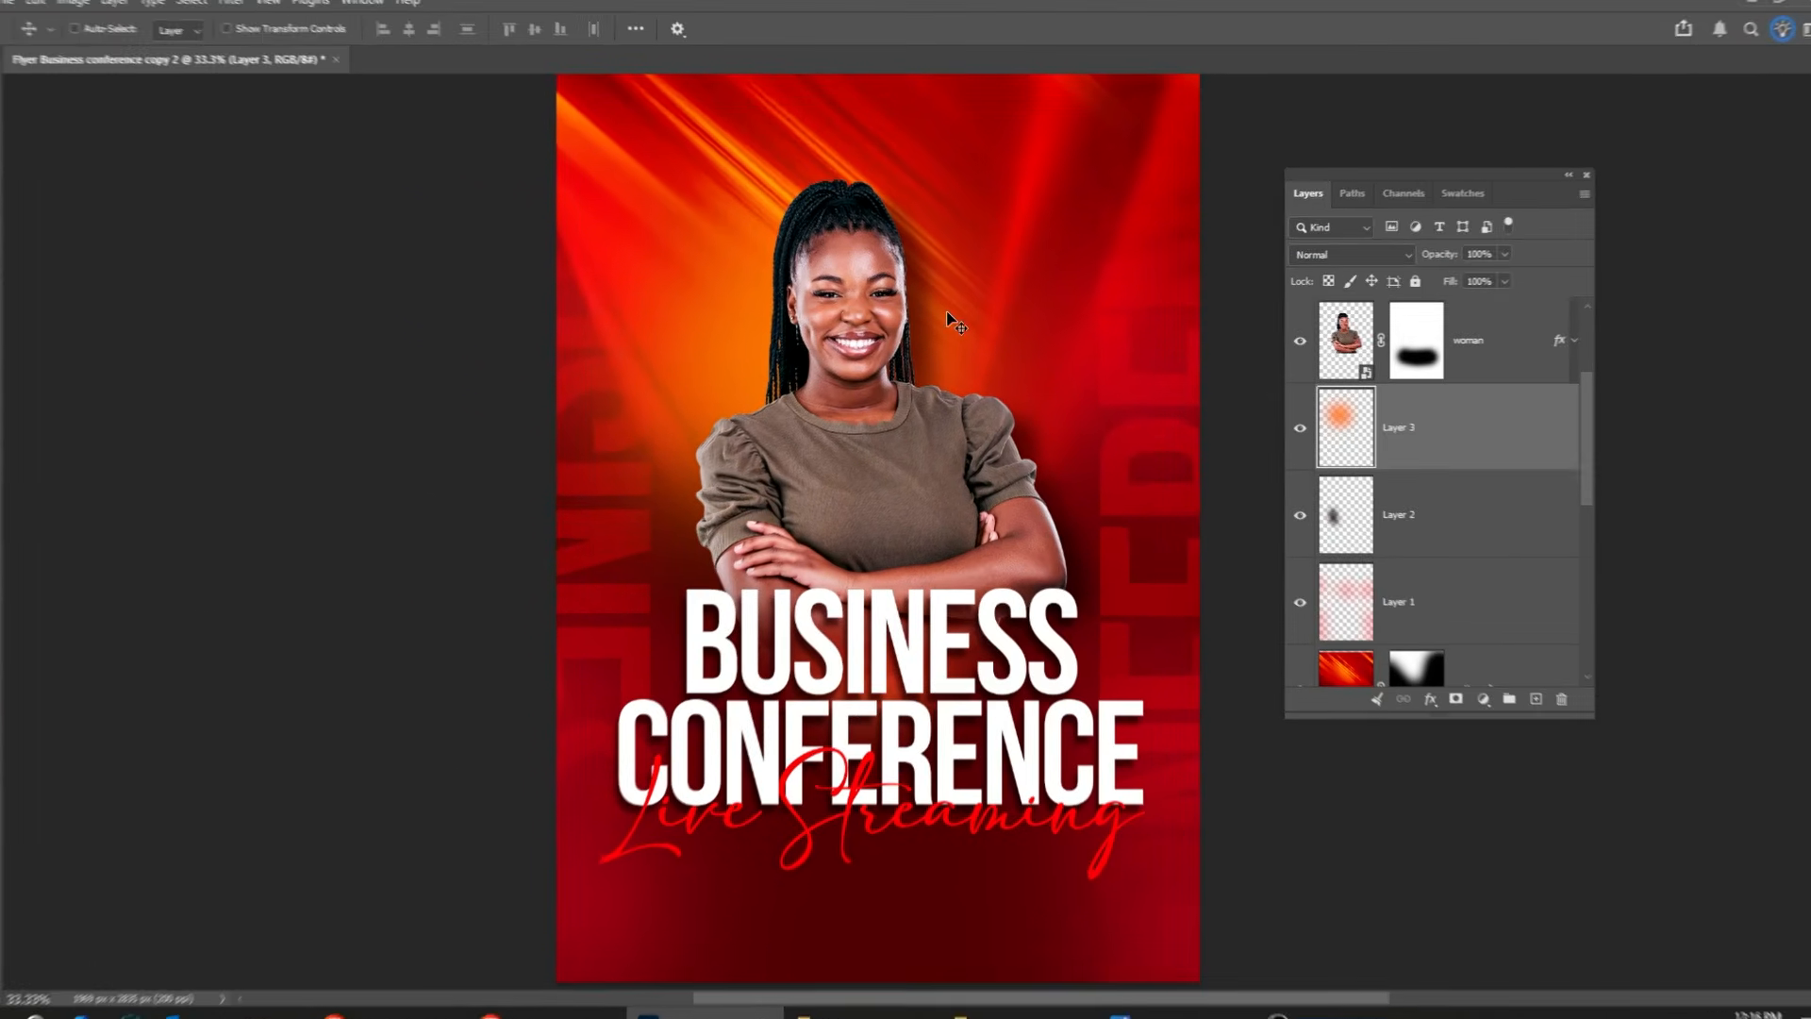
- Add the orange slogan "LIVE. LEARN. GROW." on three lines to the right of the woman's head
key(t)
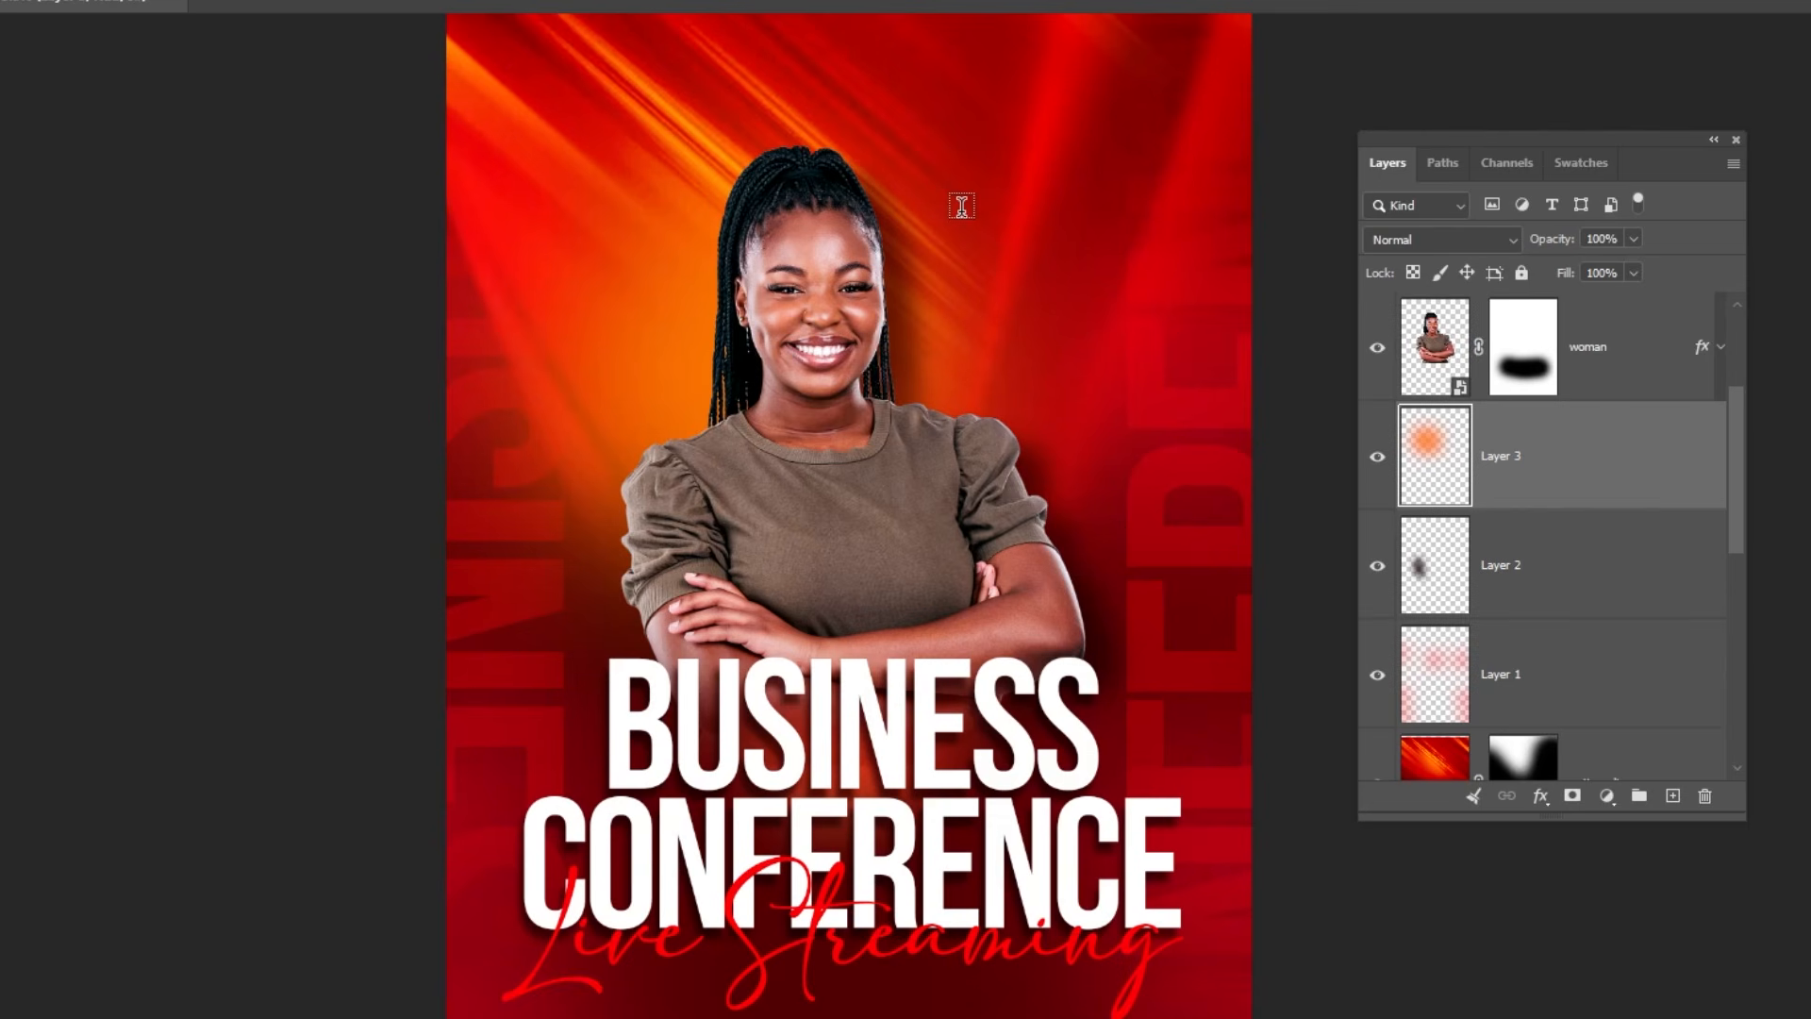
click(961, 206)
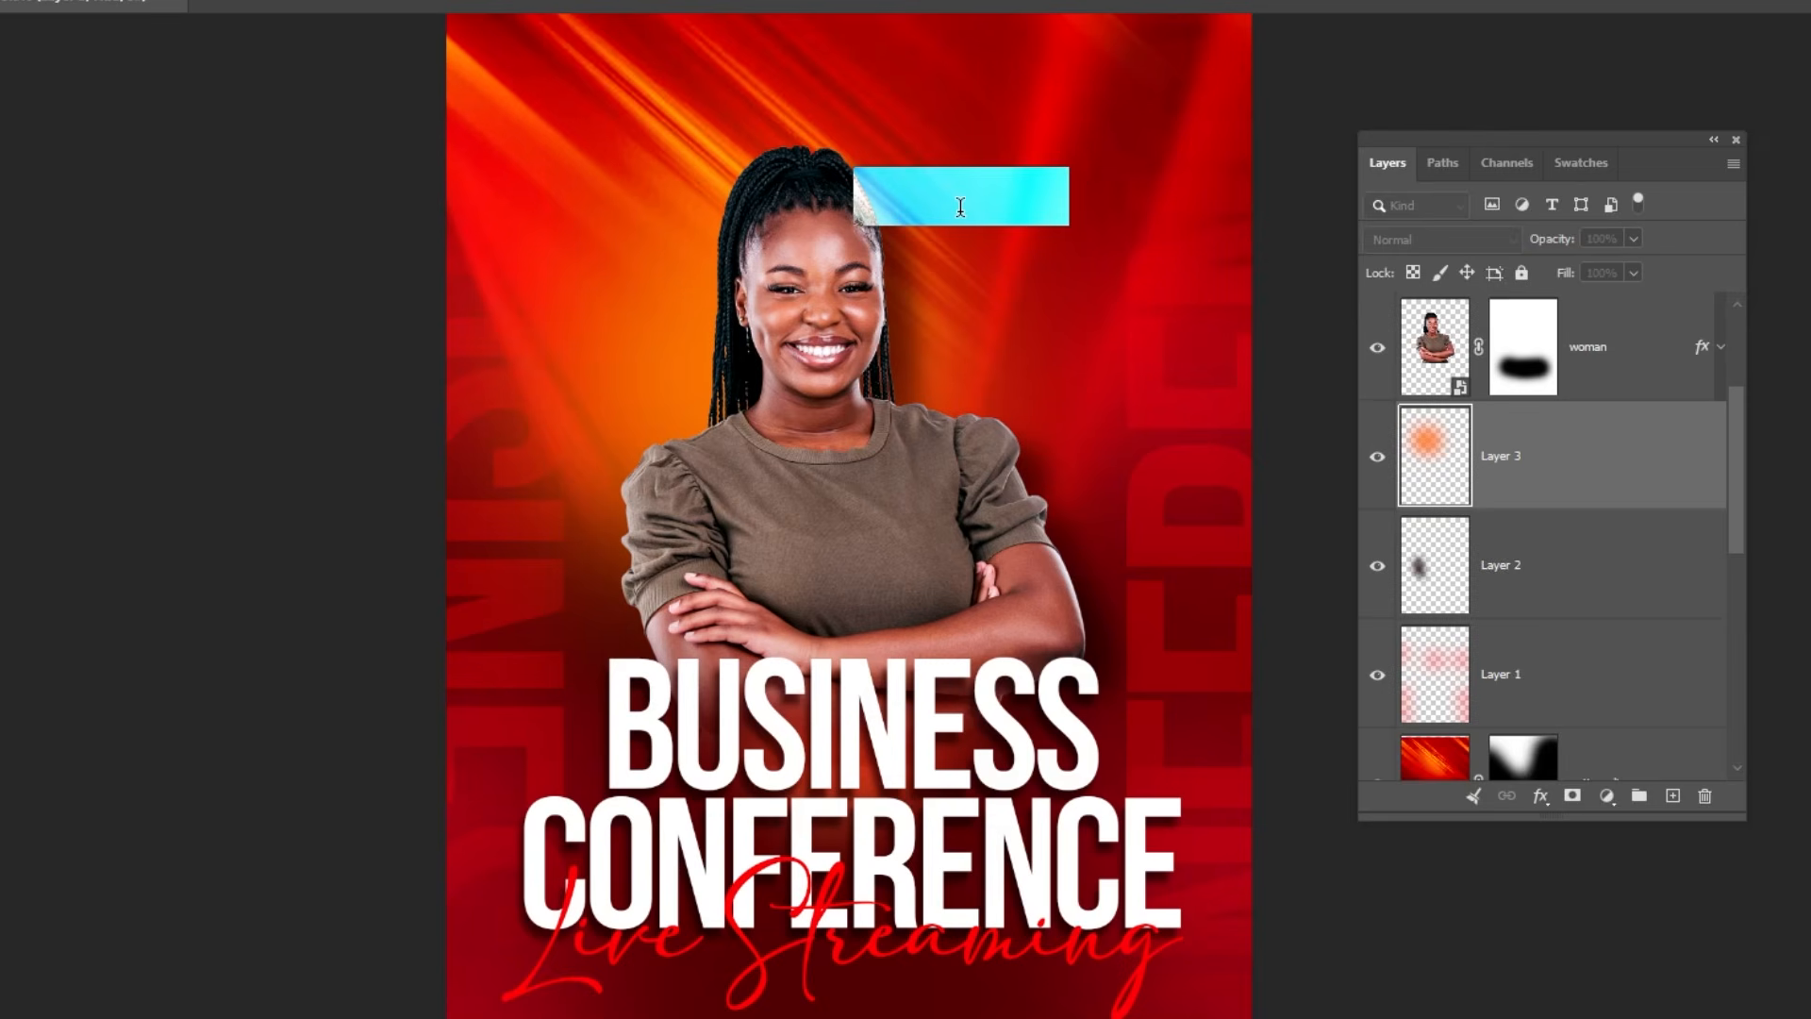
text(LIVE.)
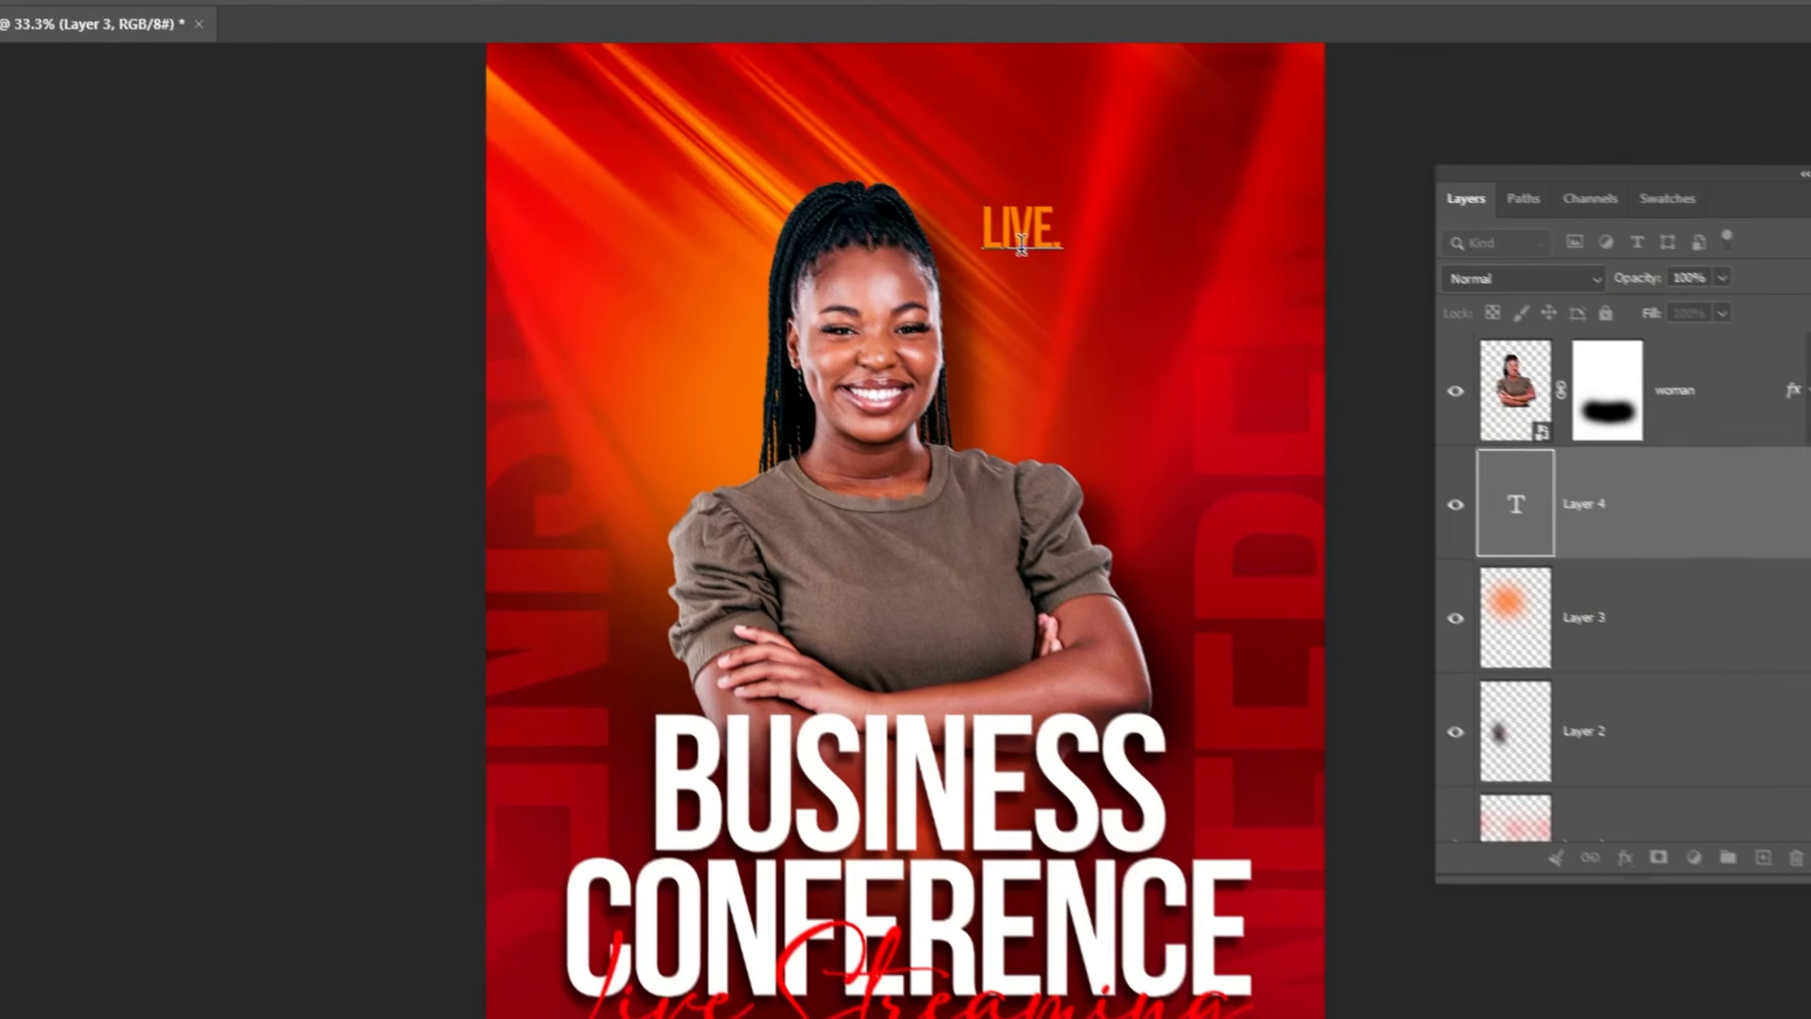
key(Return)
text(LEARN.)
key(Return)
text(GROW.)
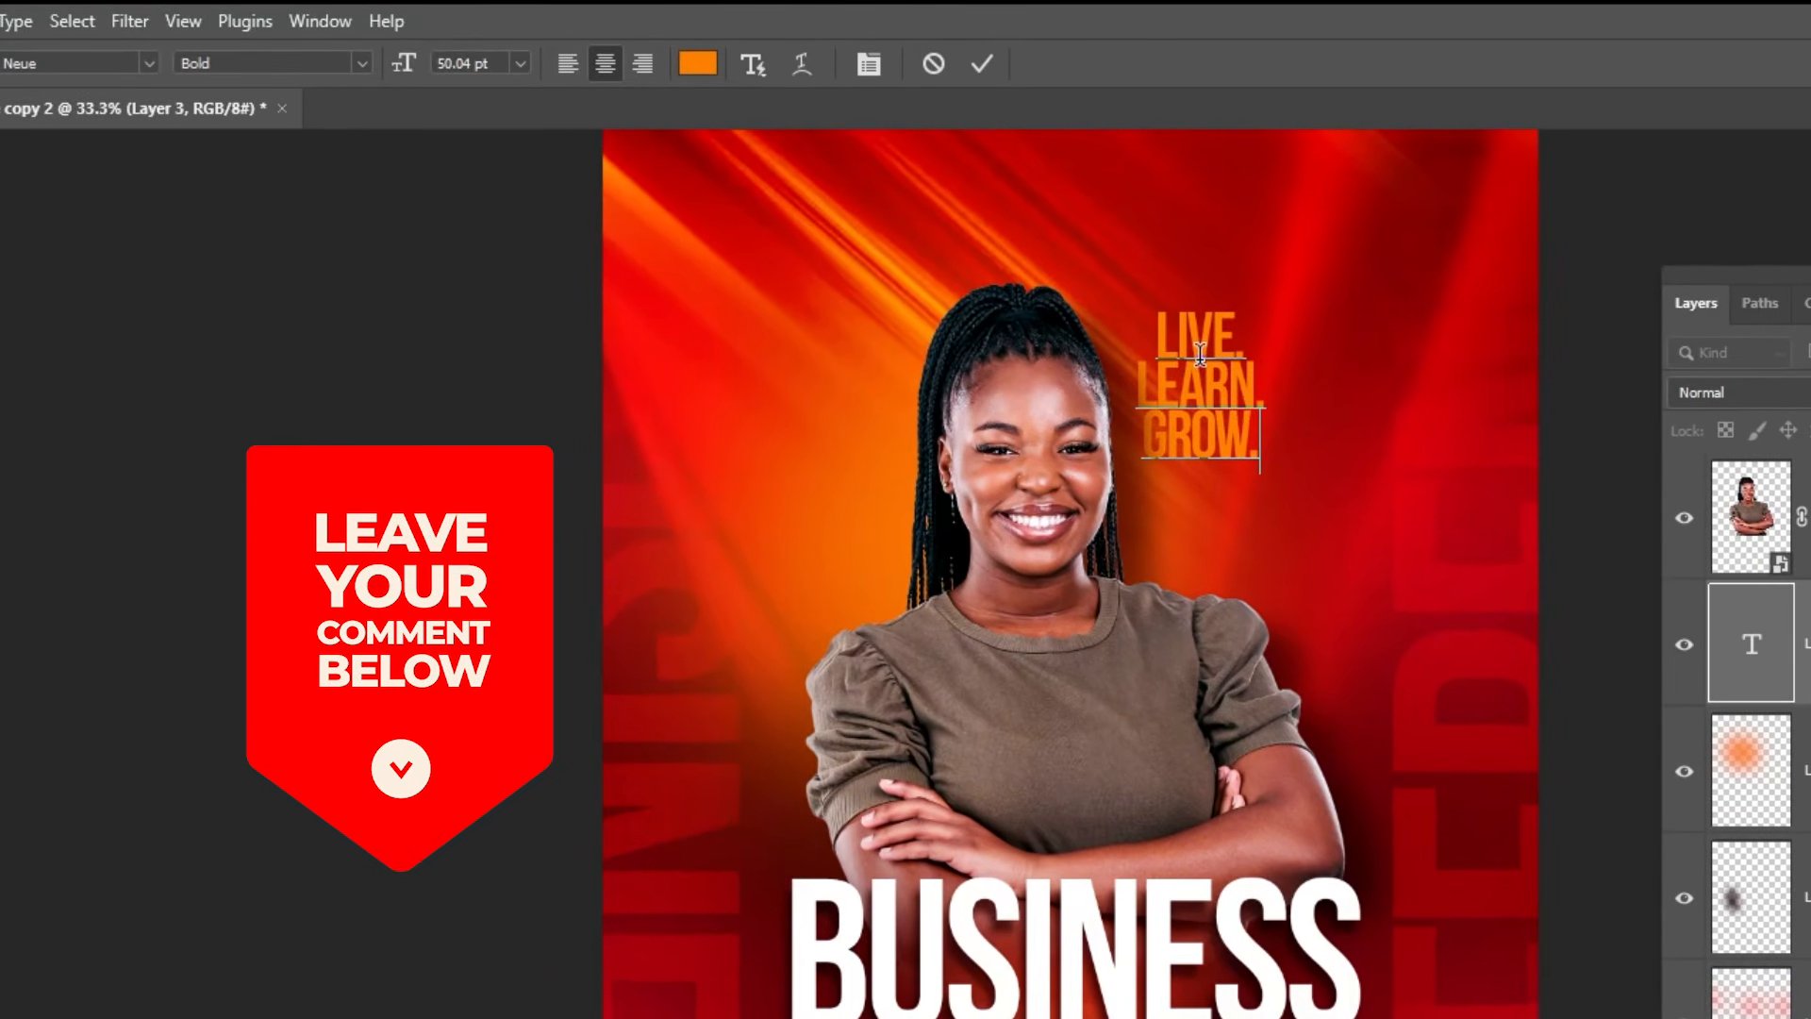
key(ctrl+Return)
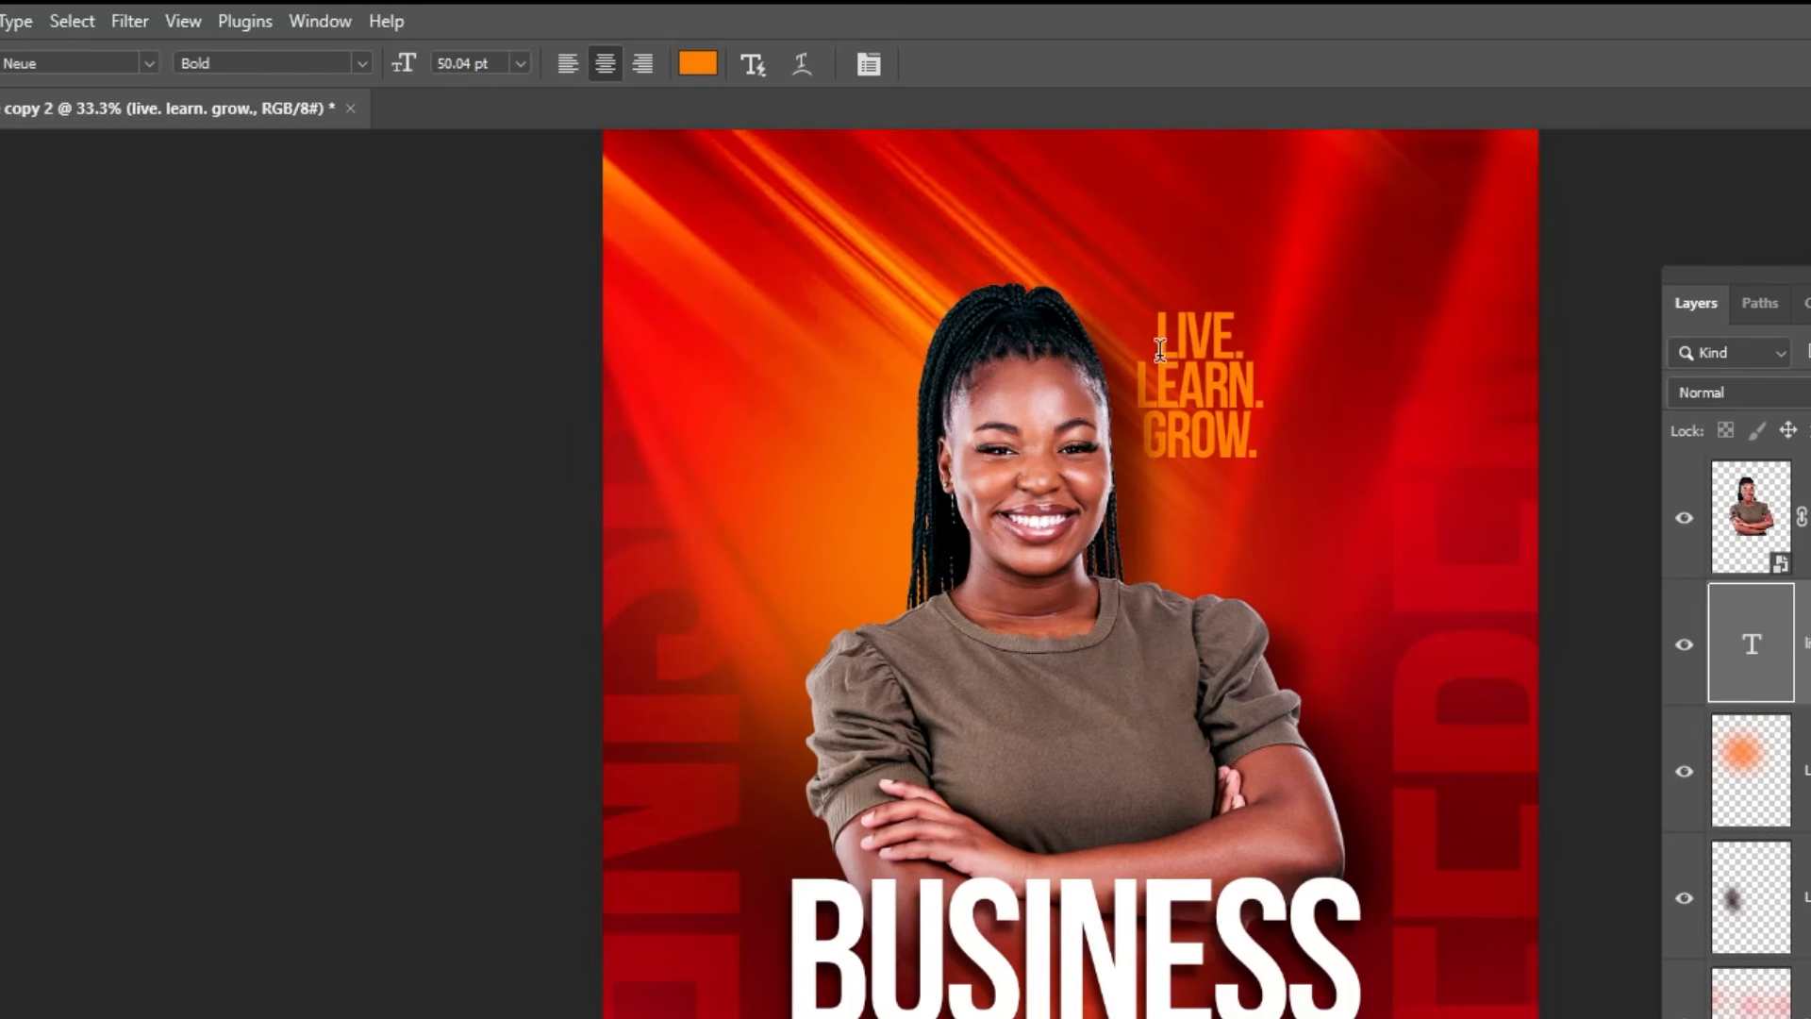
- Right-align the slogan and move it to the flyer's upper right area
click(644, 65)
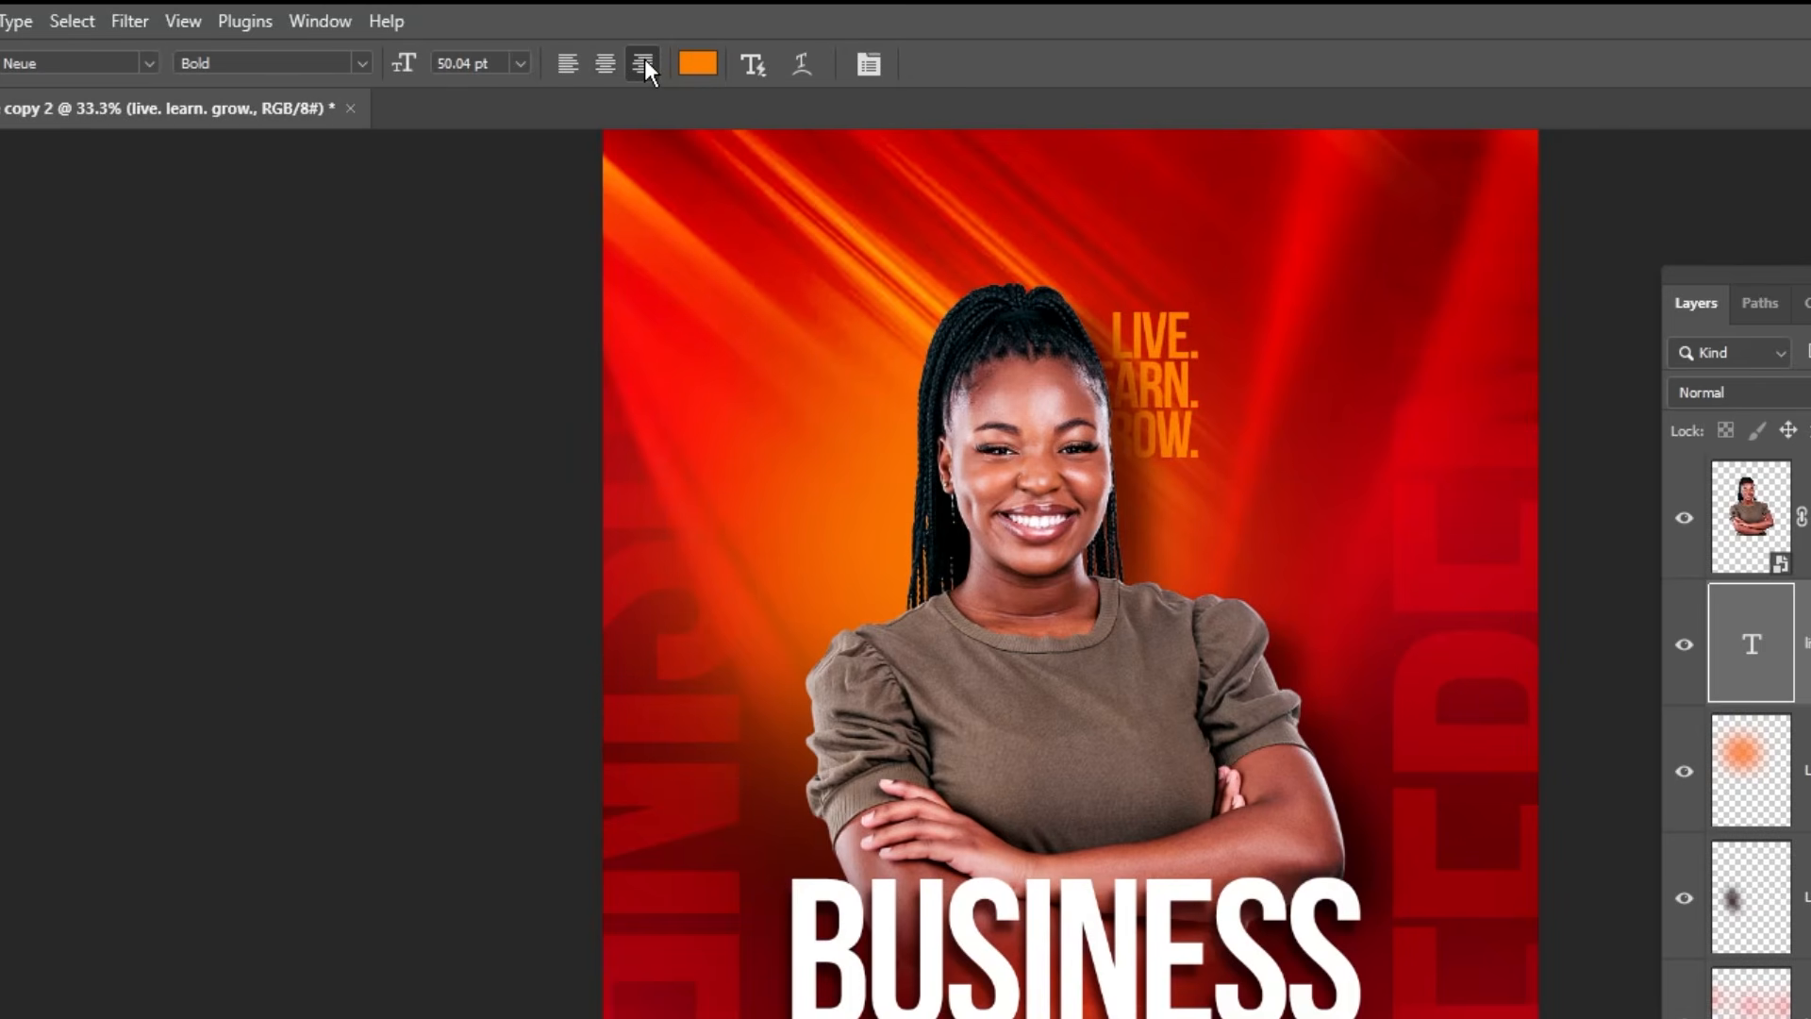
key(v)
drag(1226, 418, 1414, 388)
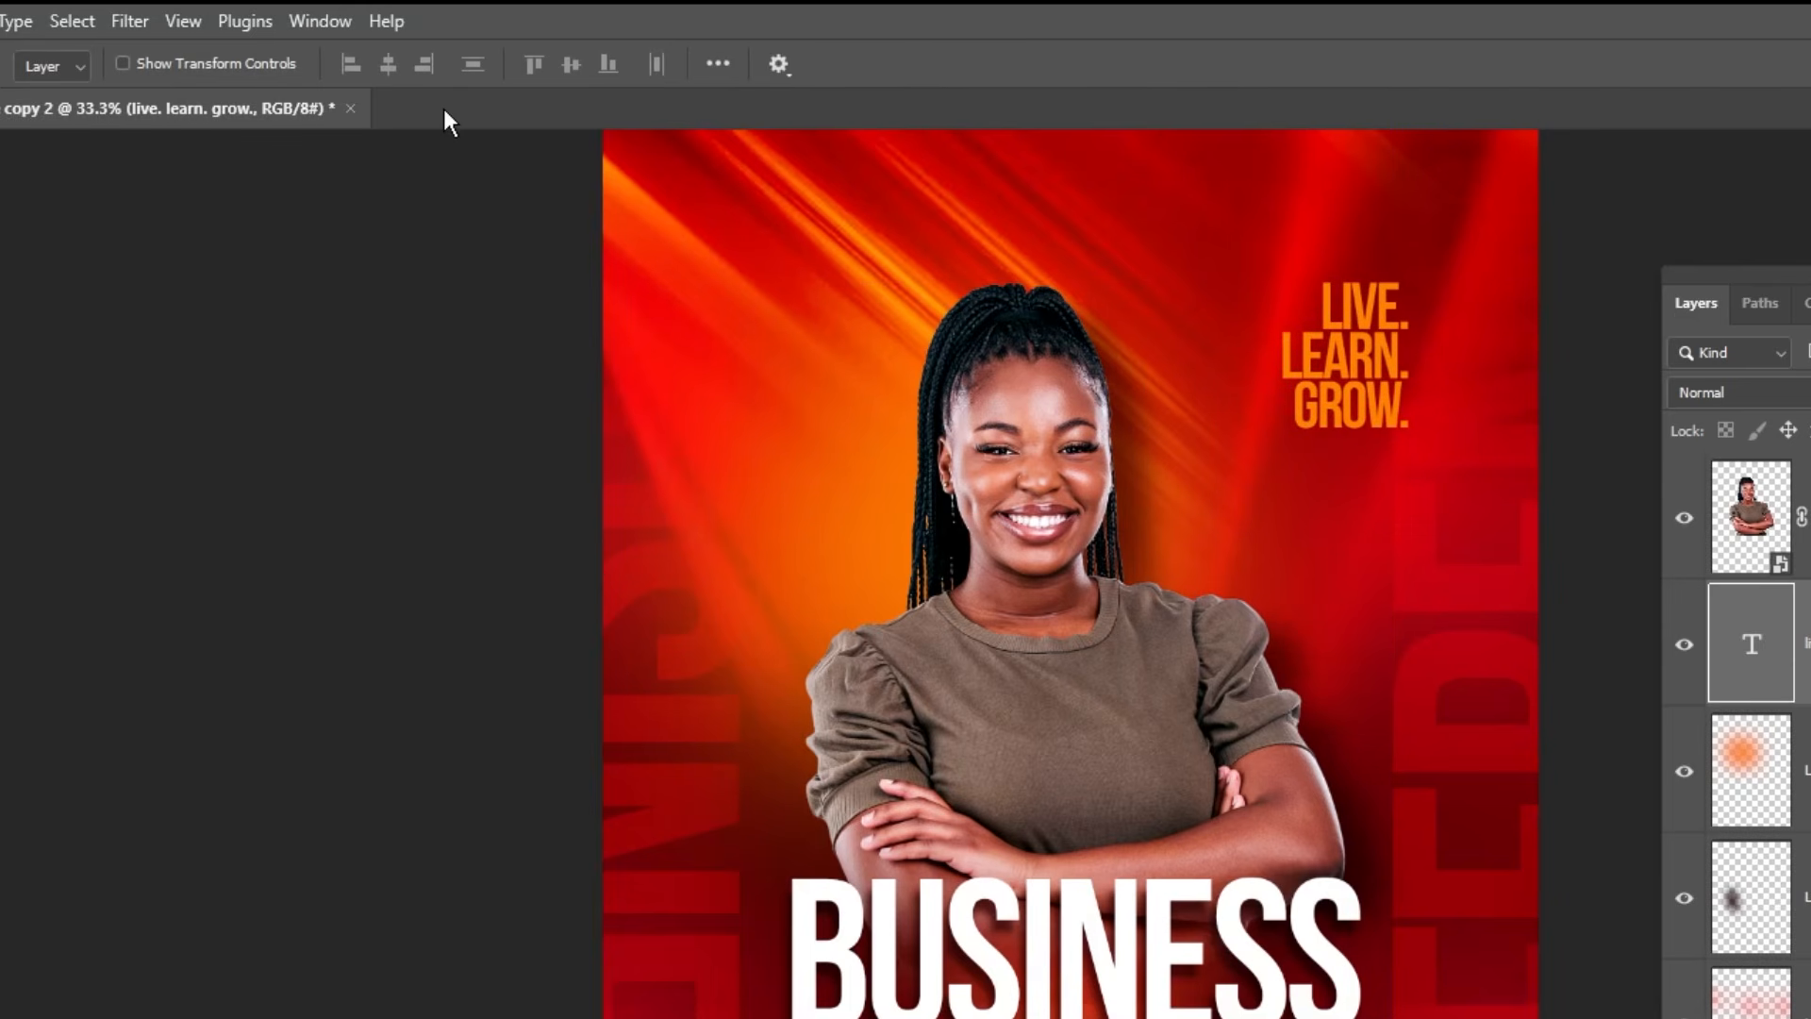
- Change the slogan's text color to white (ffffff)
key(t)
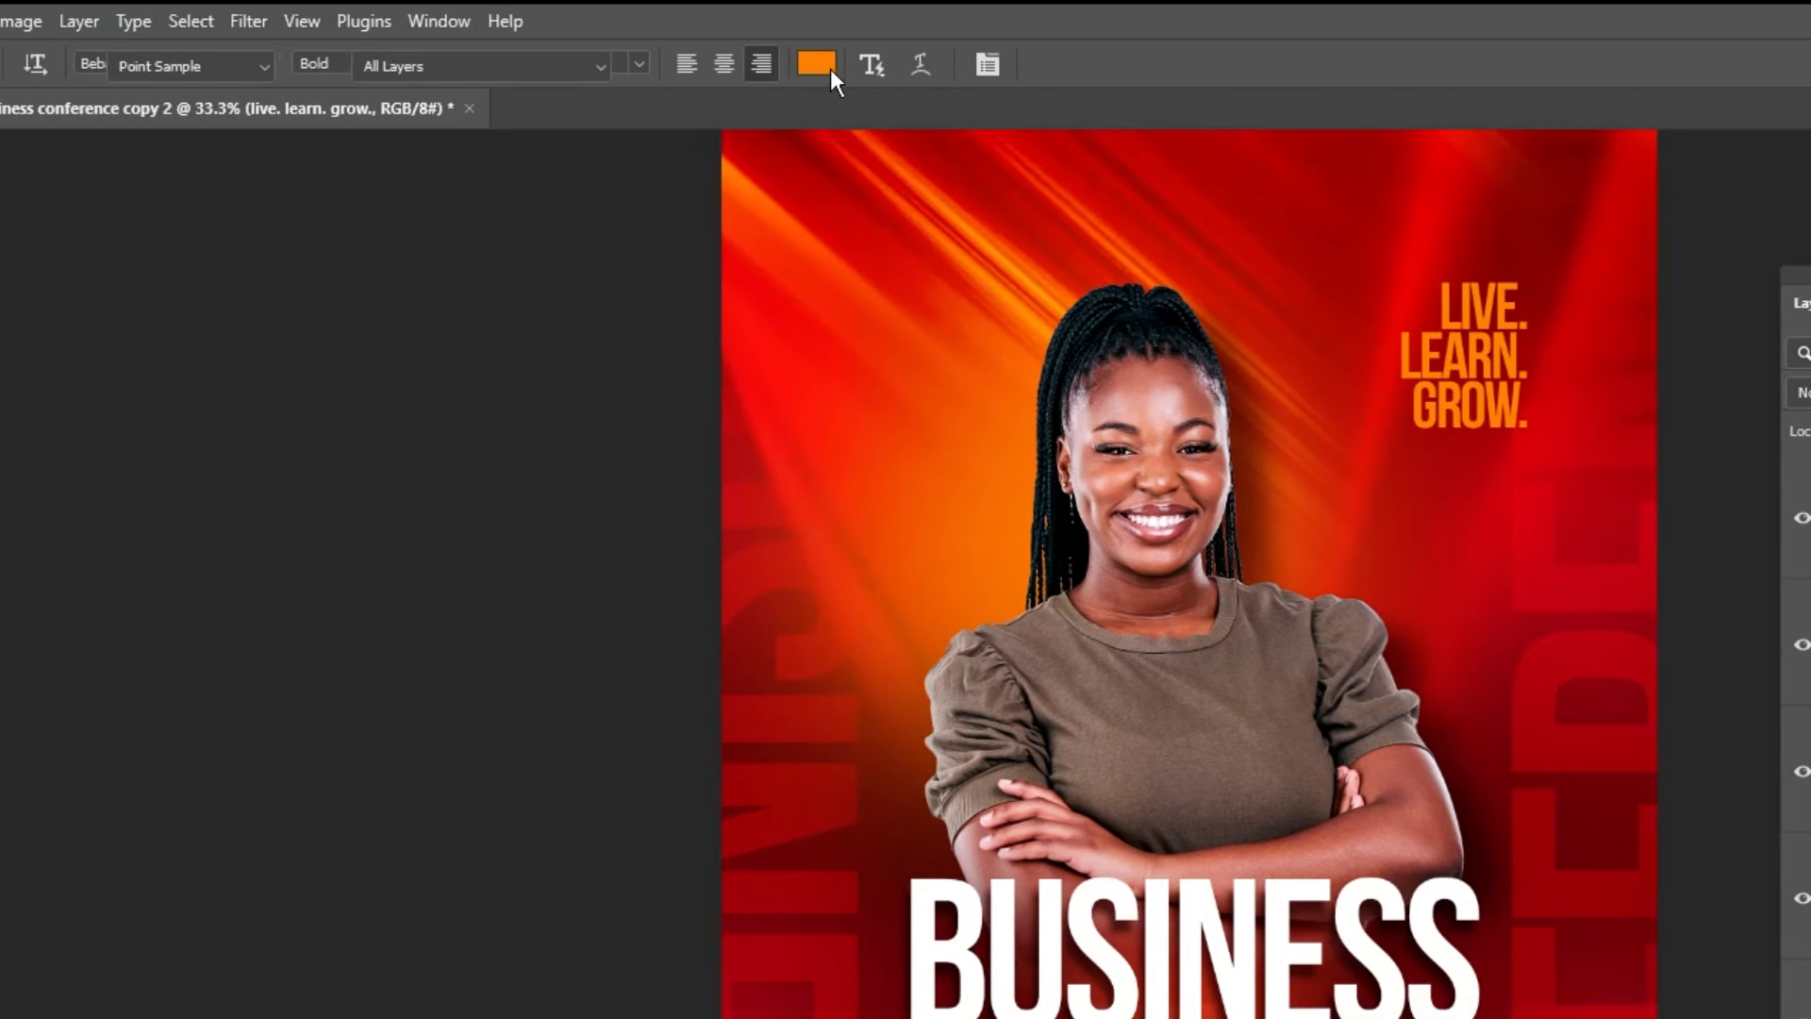
click(830, 70)
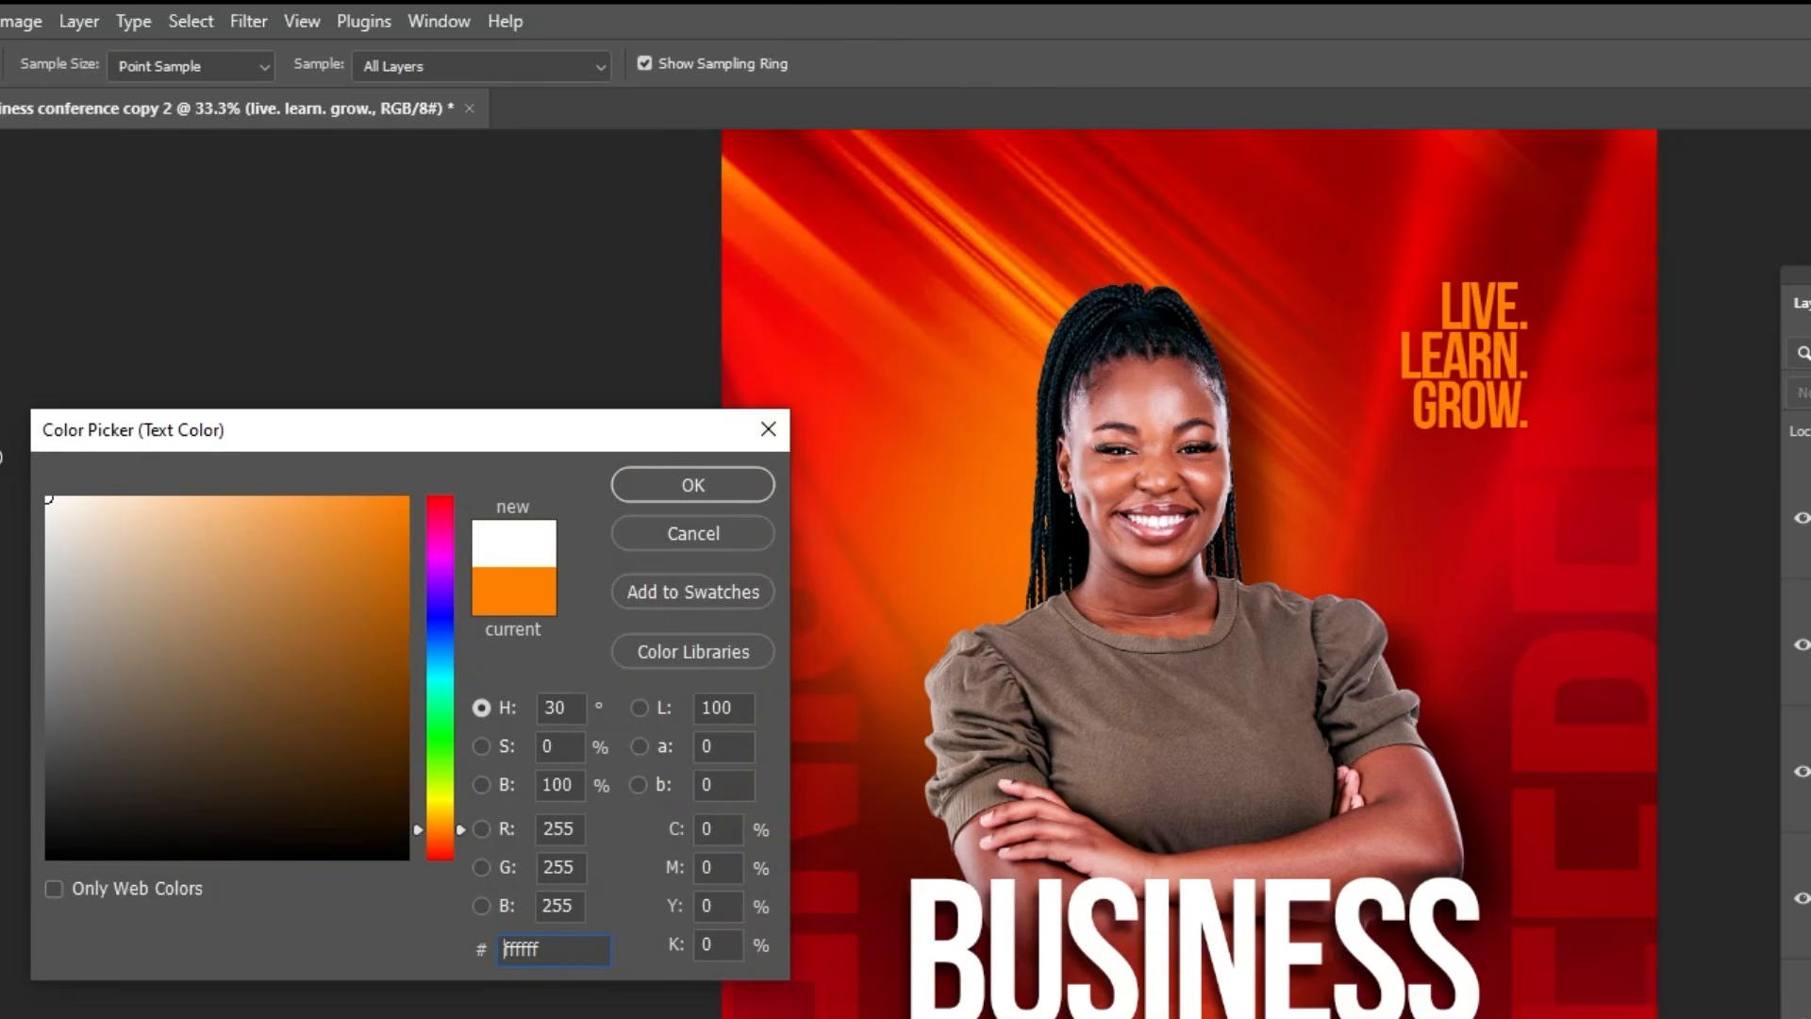
click(688, 485)
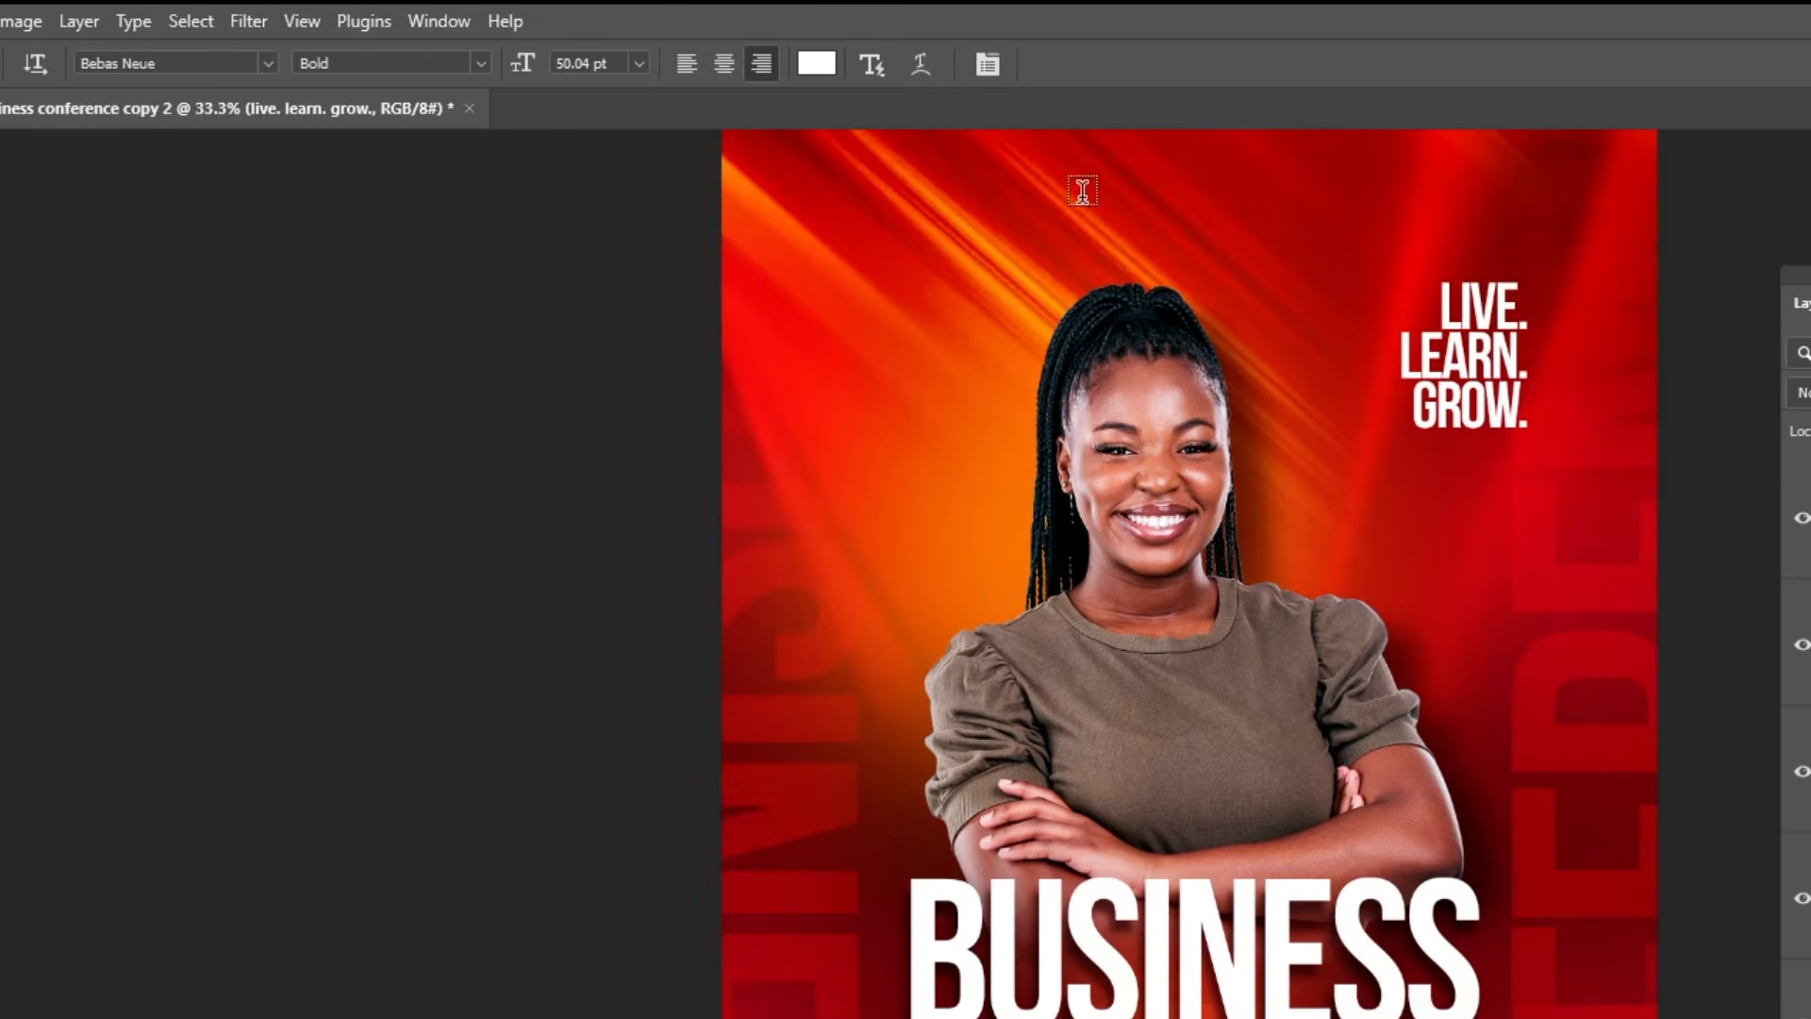
- Set the slogan's font to Montserrat ExtraBold in all caps
click(986, 64)
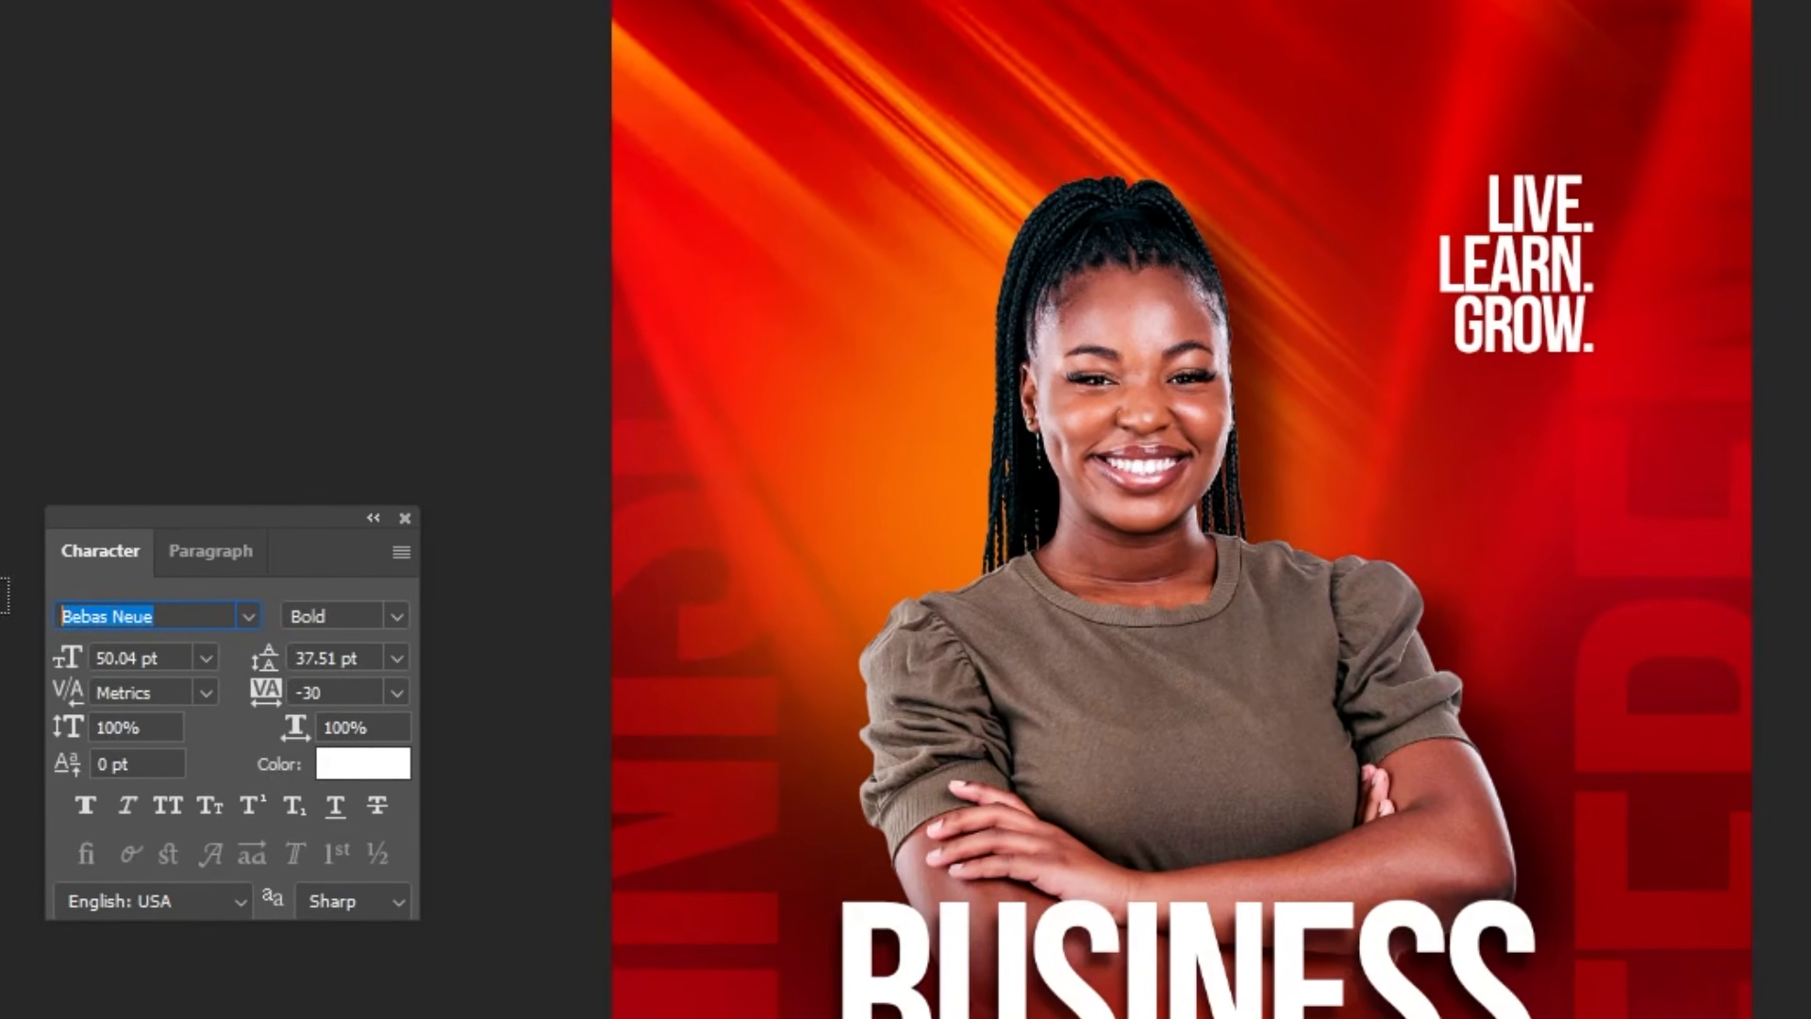
text(montser)
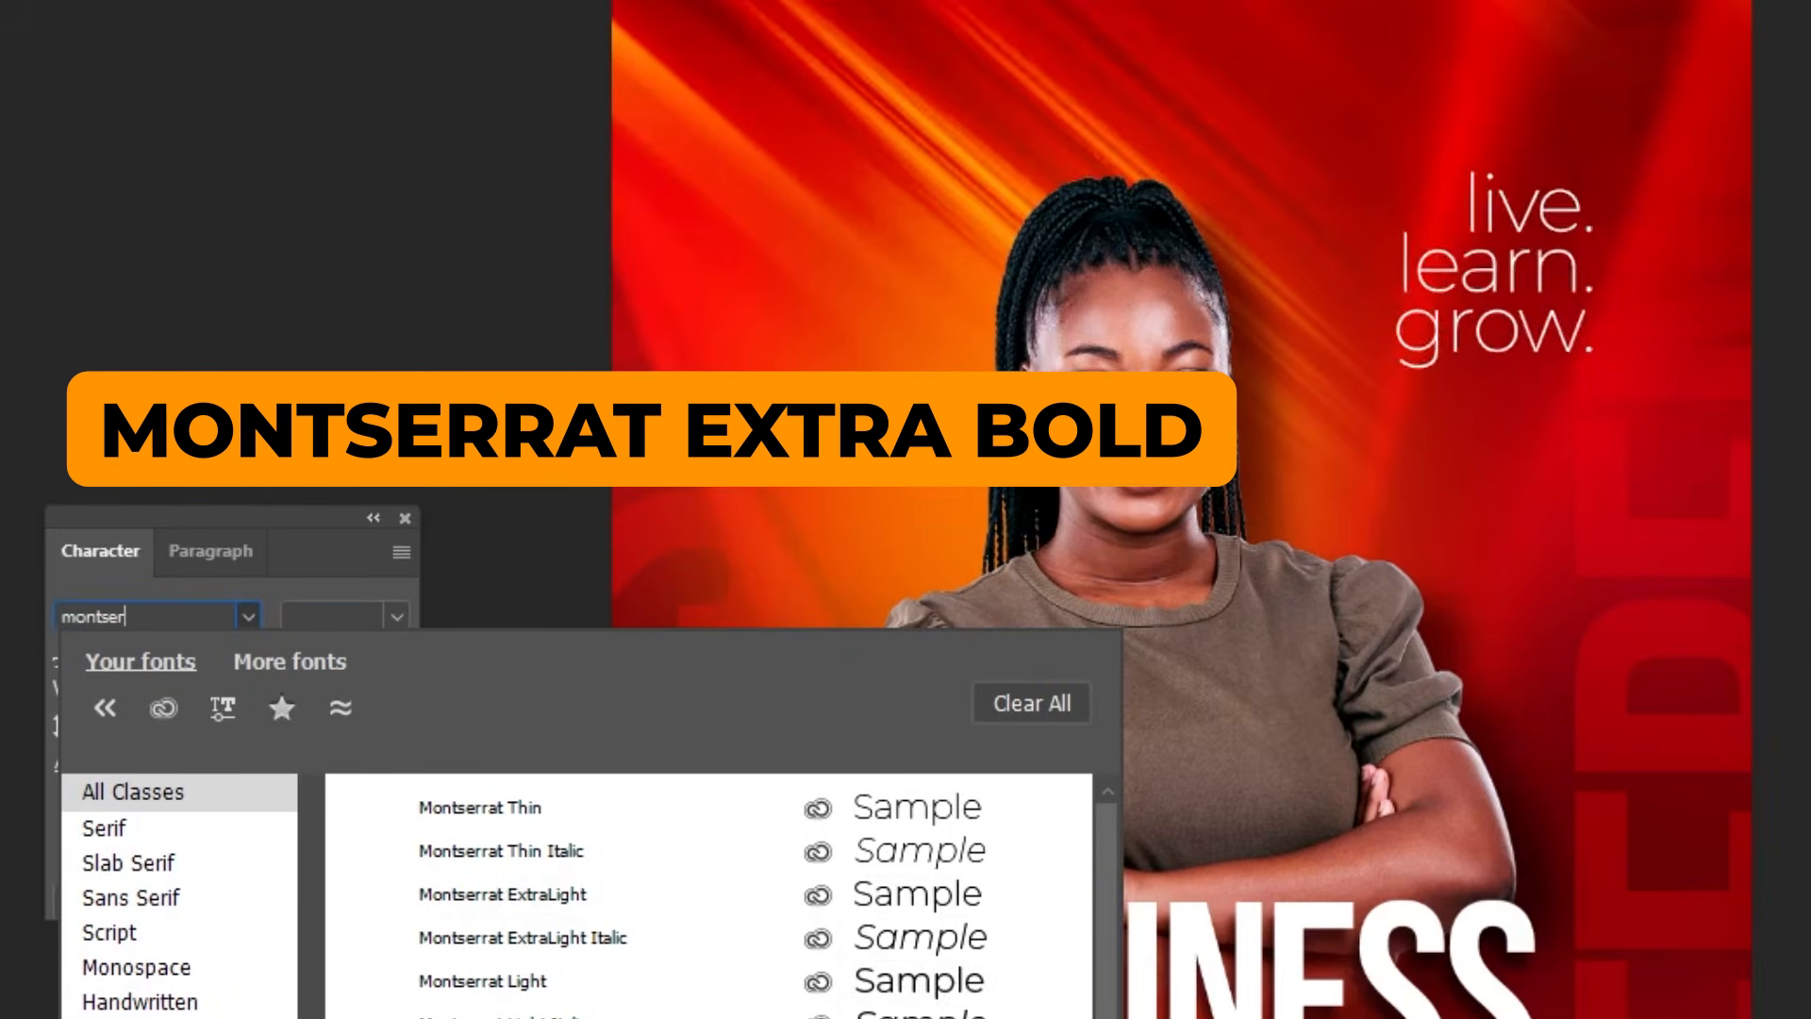
click(454, 1017)
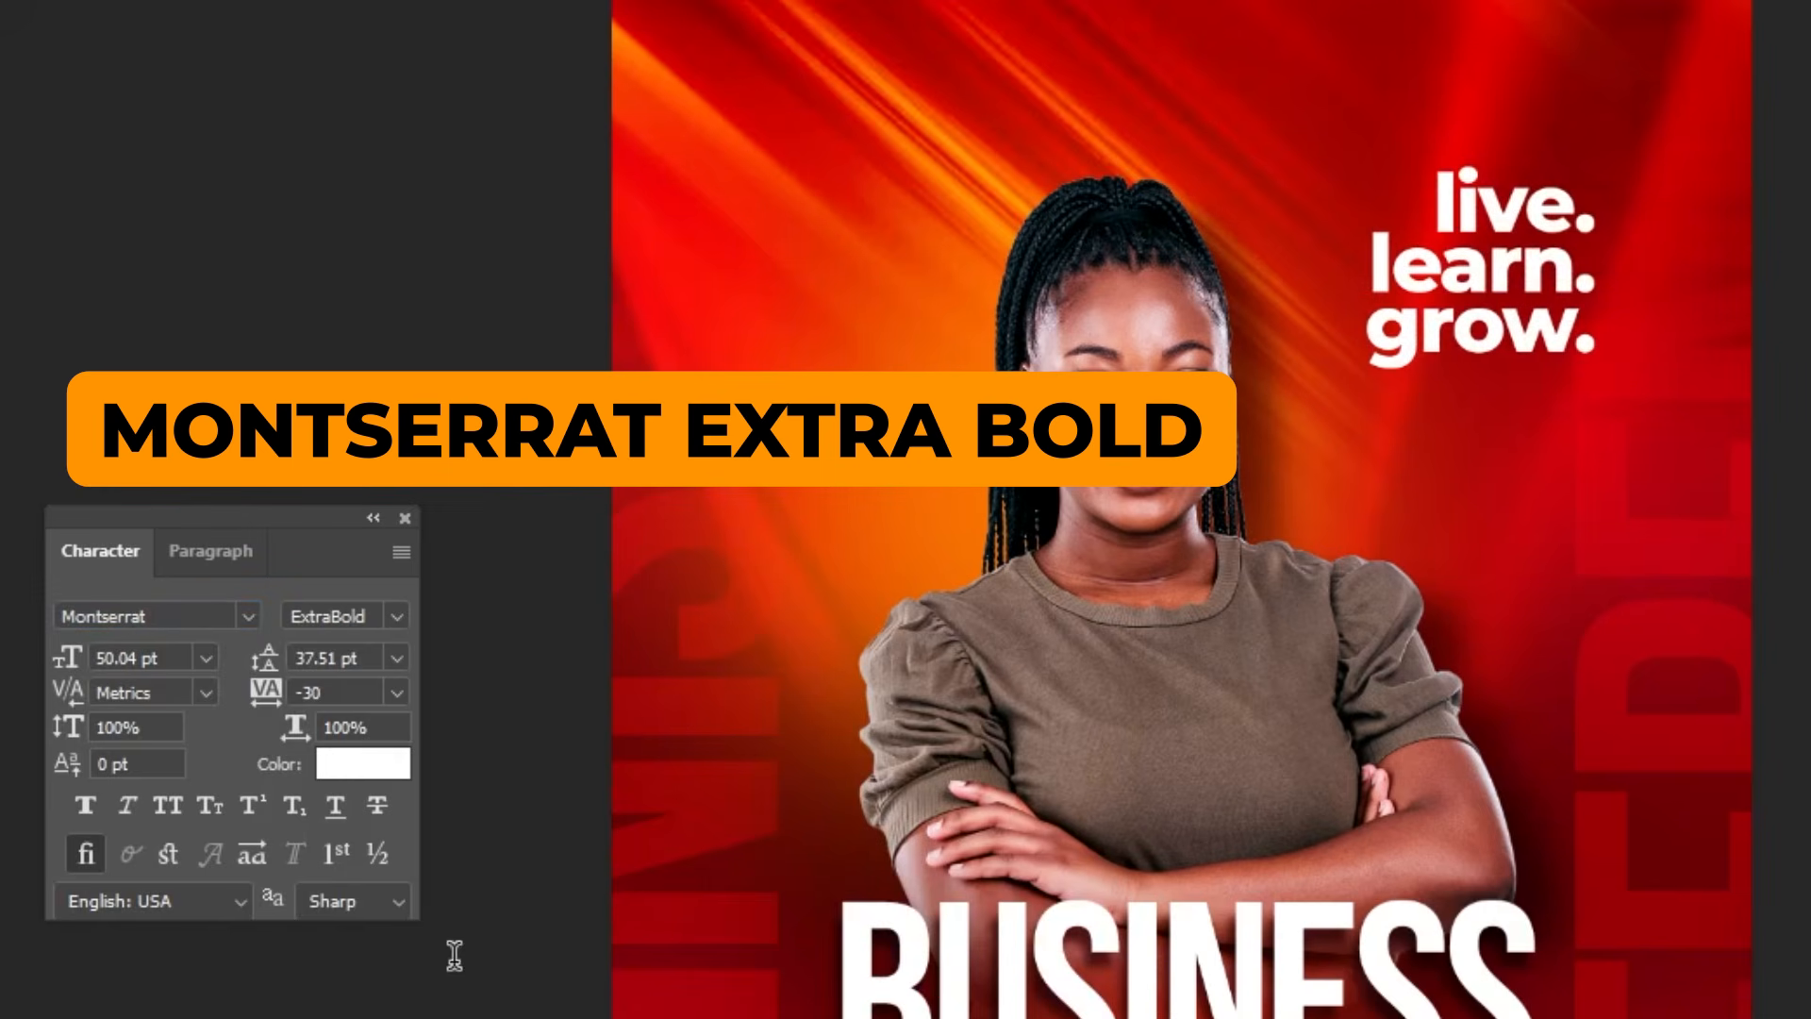
click(167, 807)
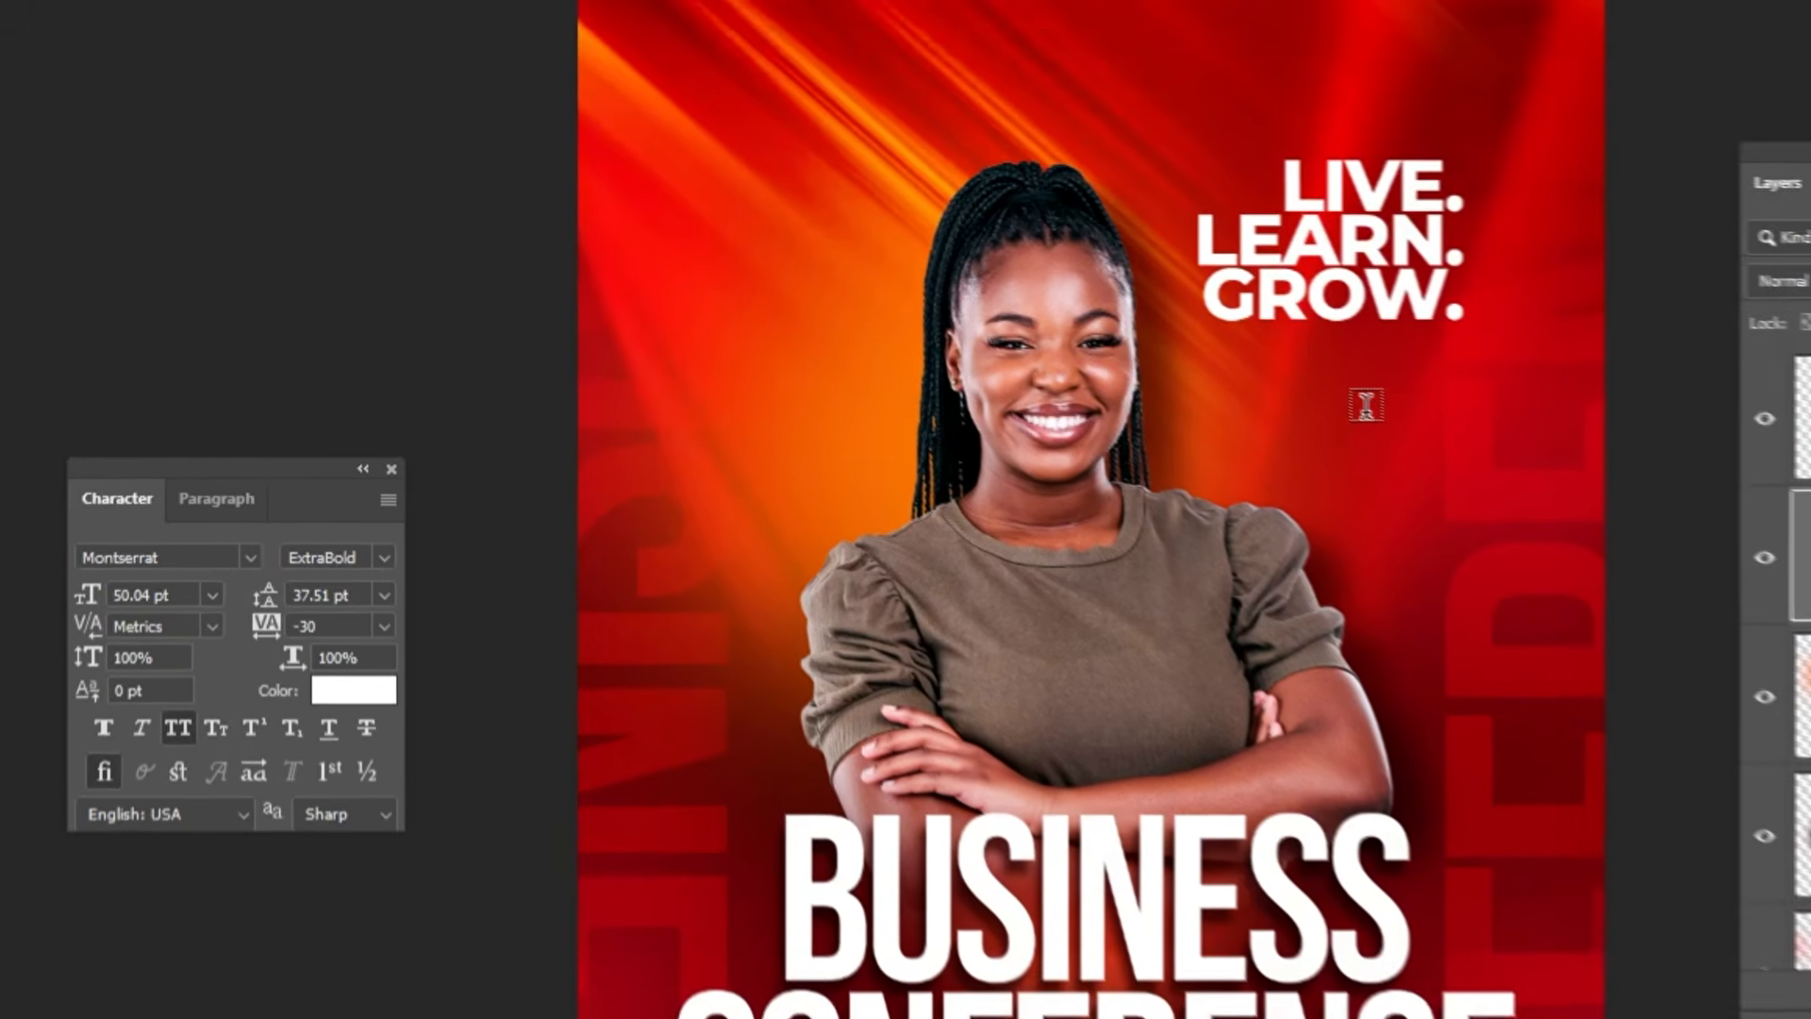
- Scale the slogan down to about 39.48 pt and set its leading to 32 pt
key(ctrl+t)
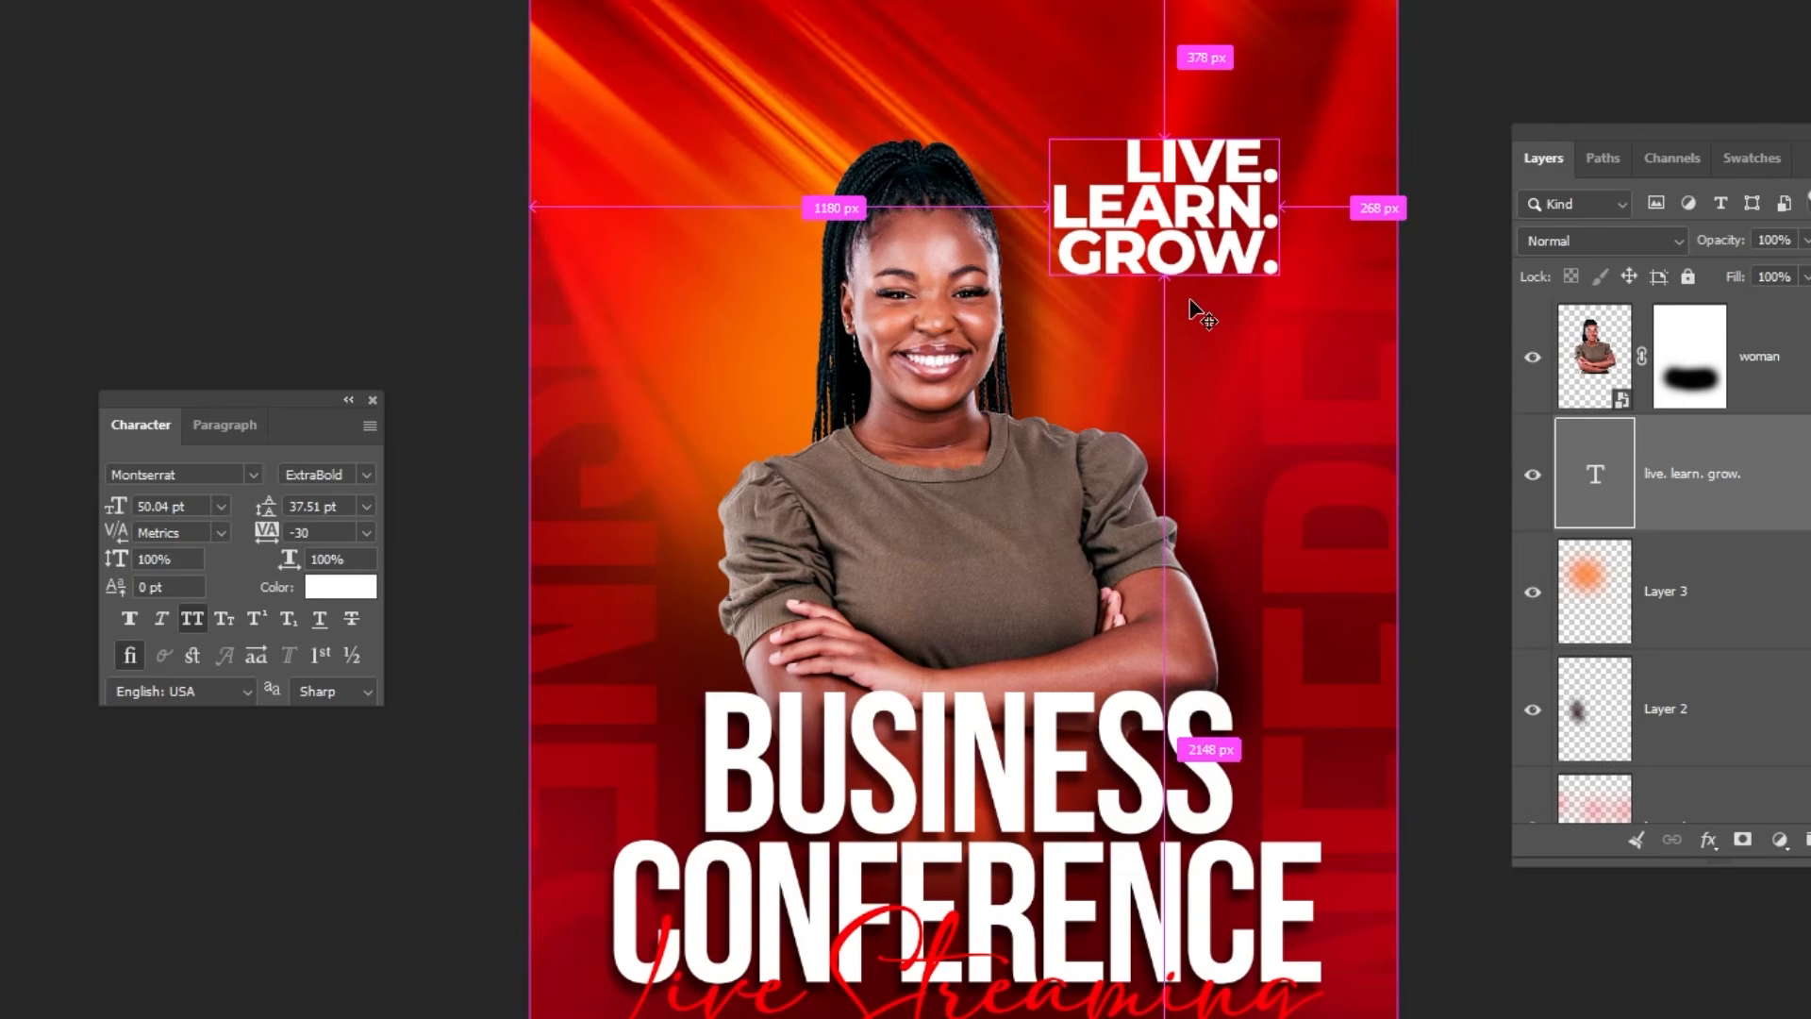
drag(1053, 296, 1101, 261)
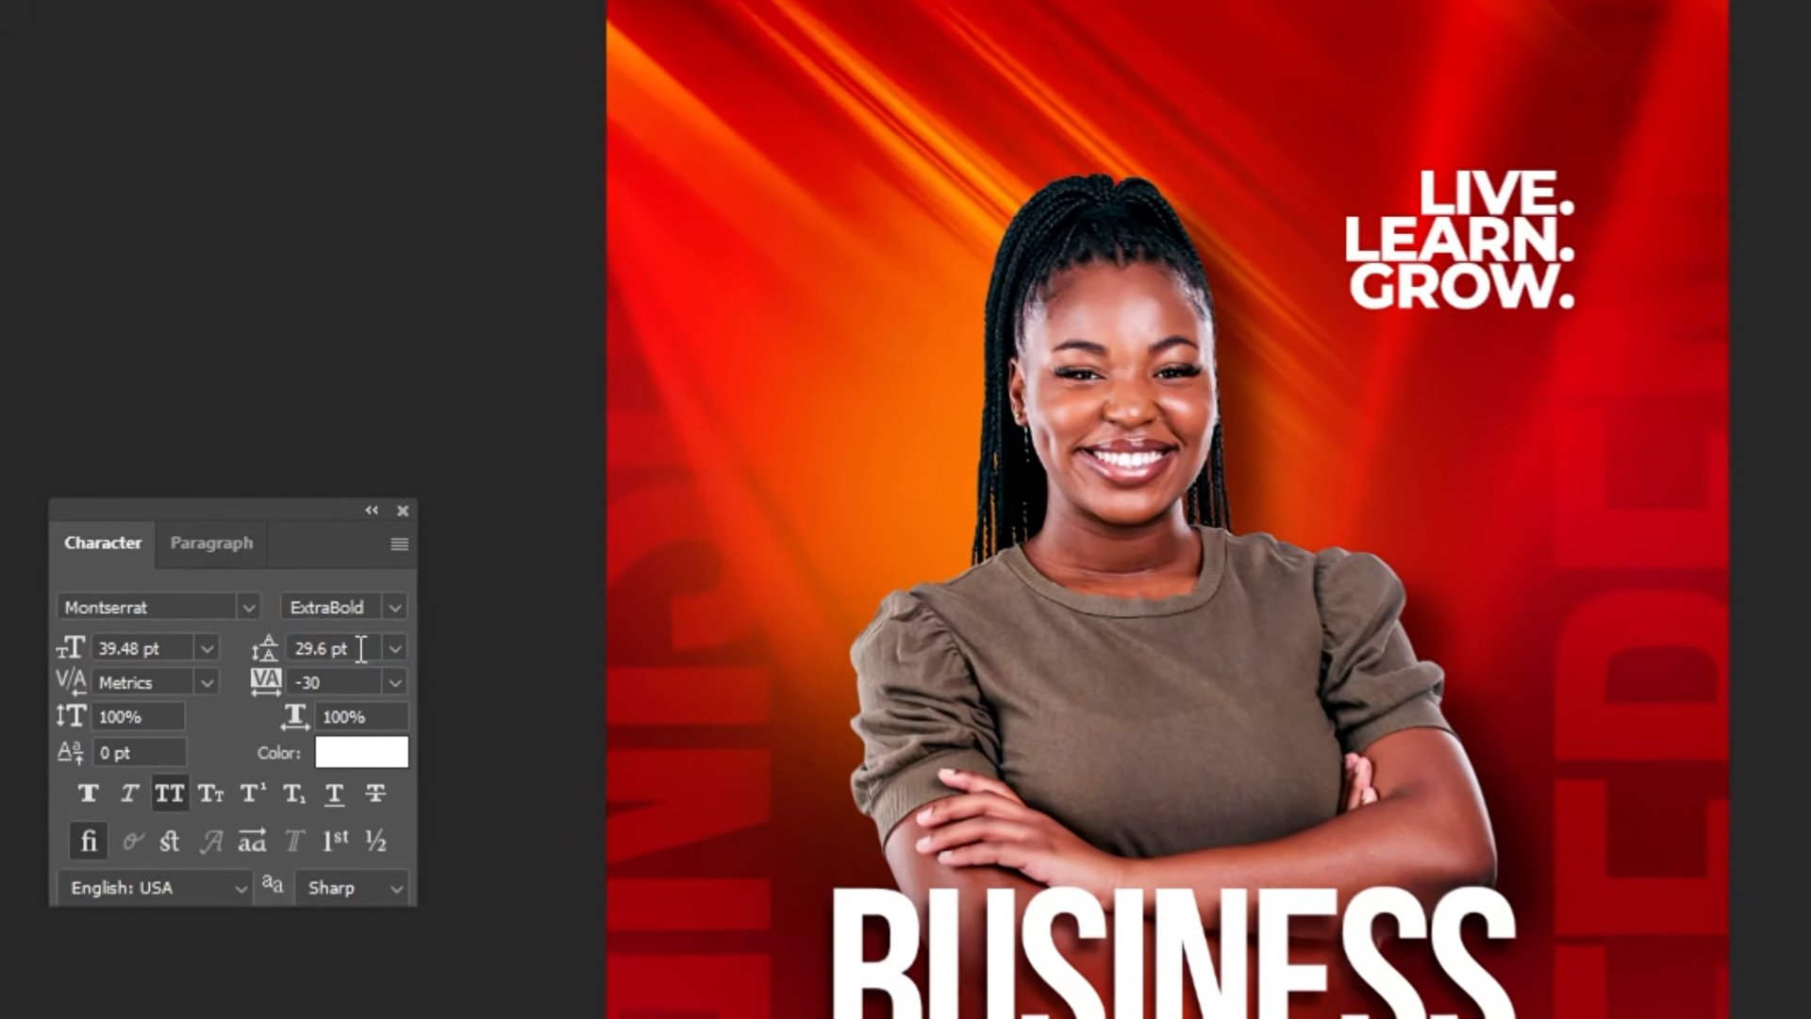
click(360, 649)
text(32)
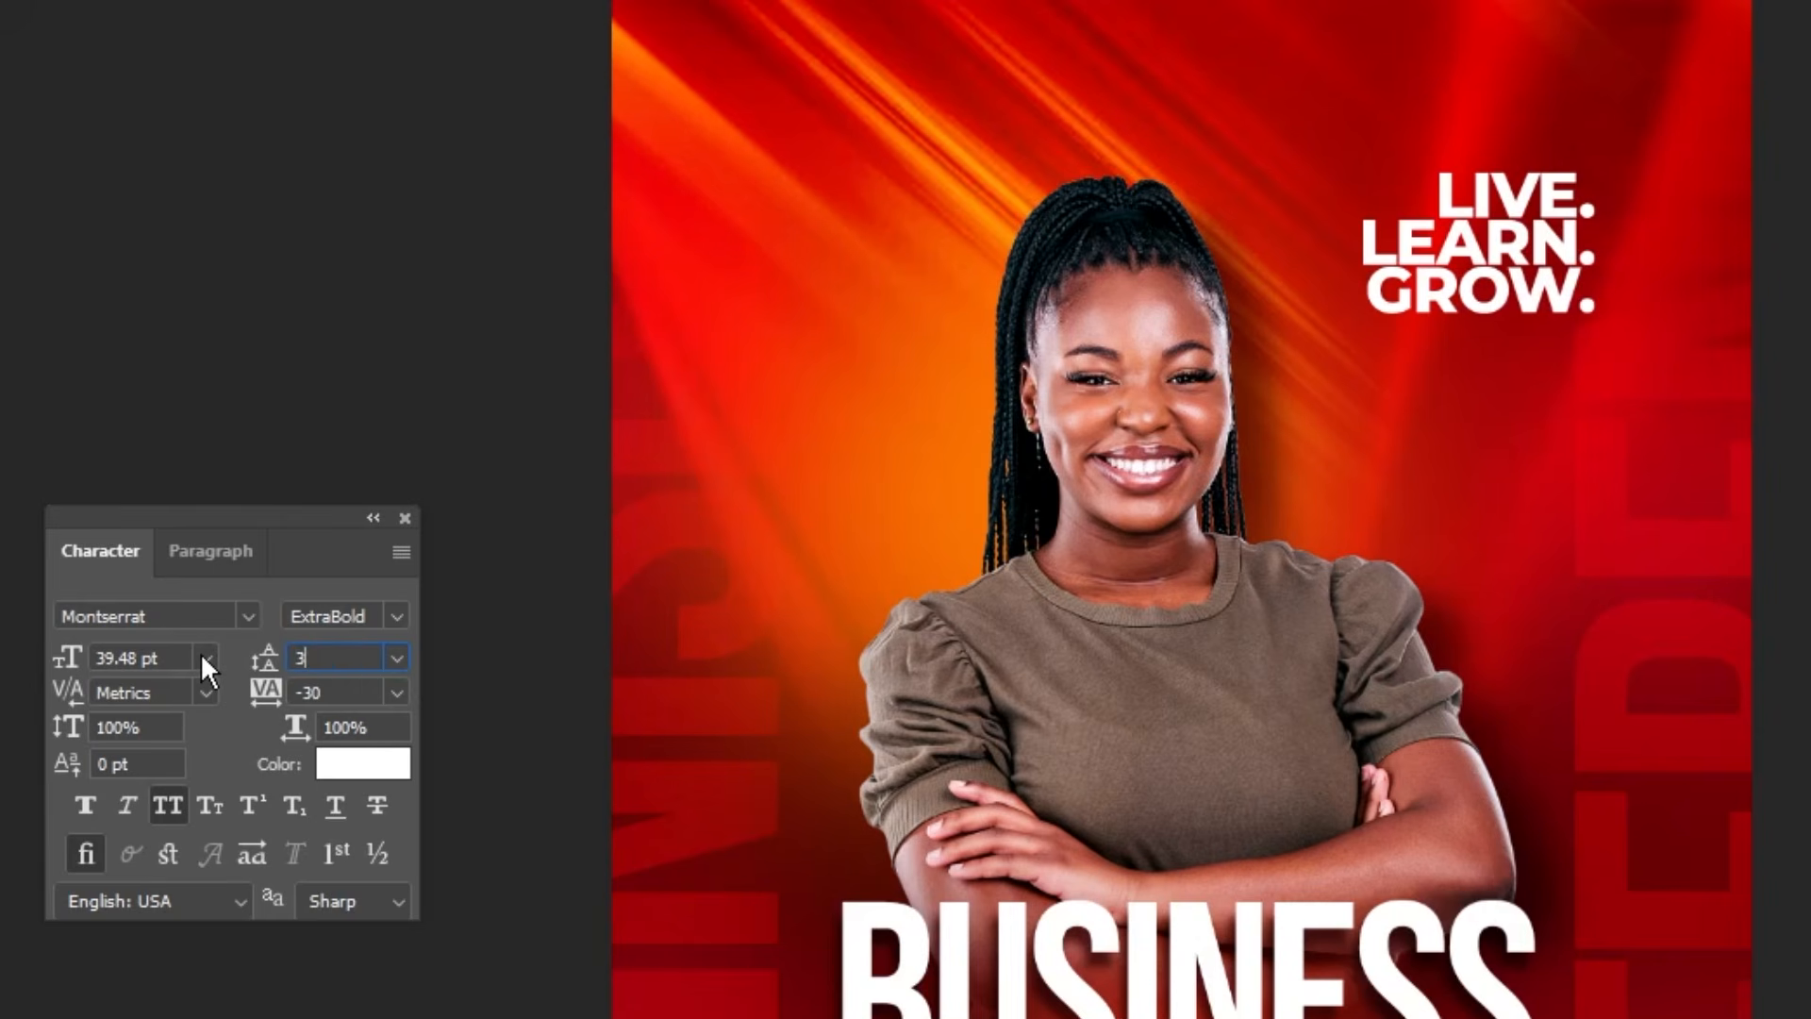
key(Return)
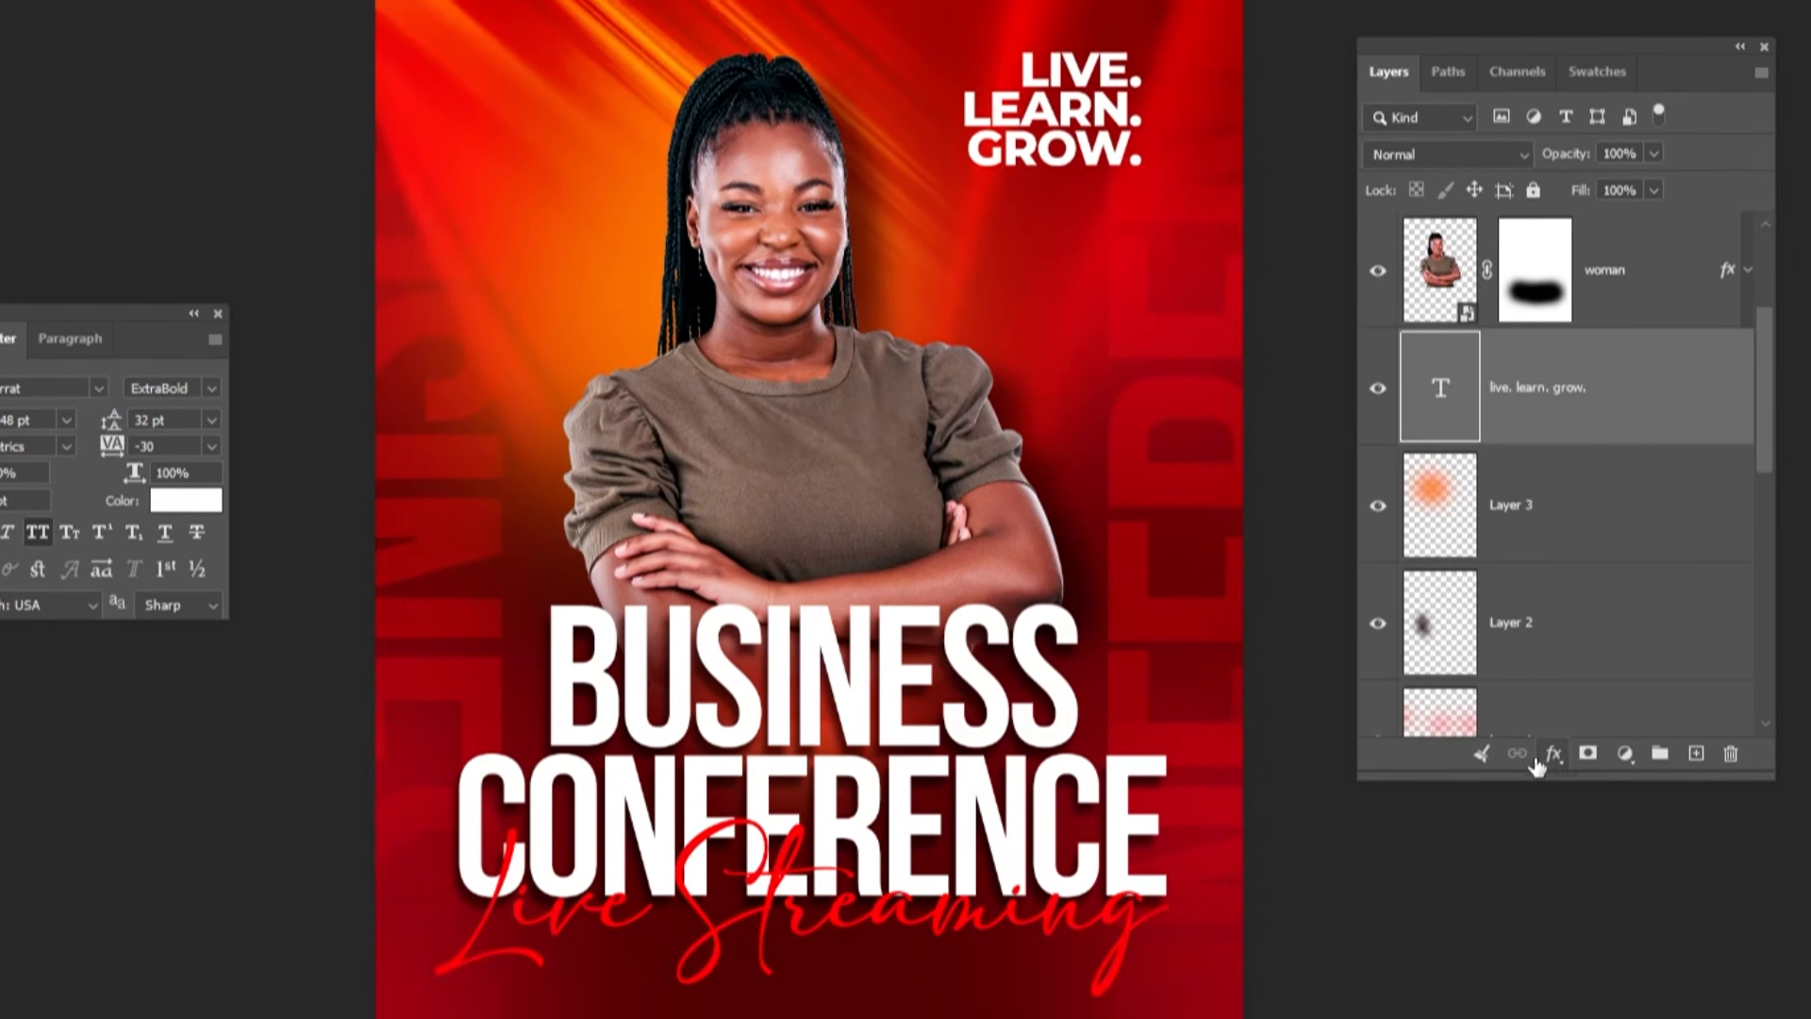
- Add a dark red drop shadow to the slogan with angle 107°, distance 27 px and size 21 px
click(1553, 840)
click(1624, 951)
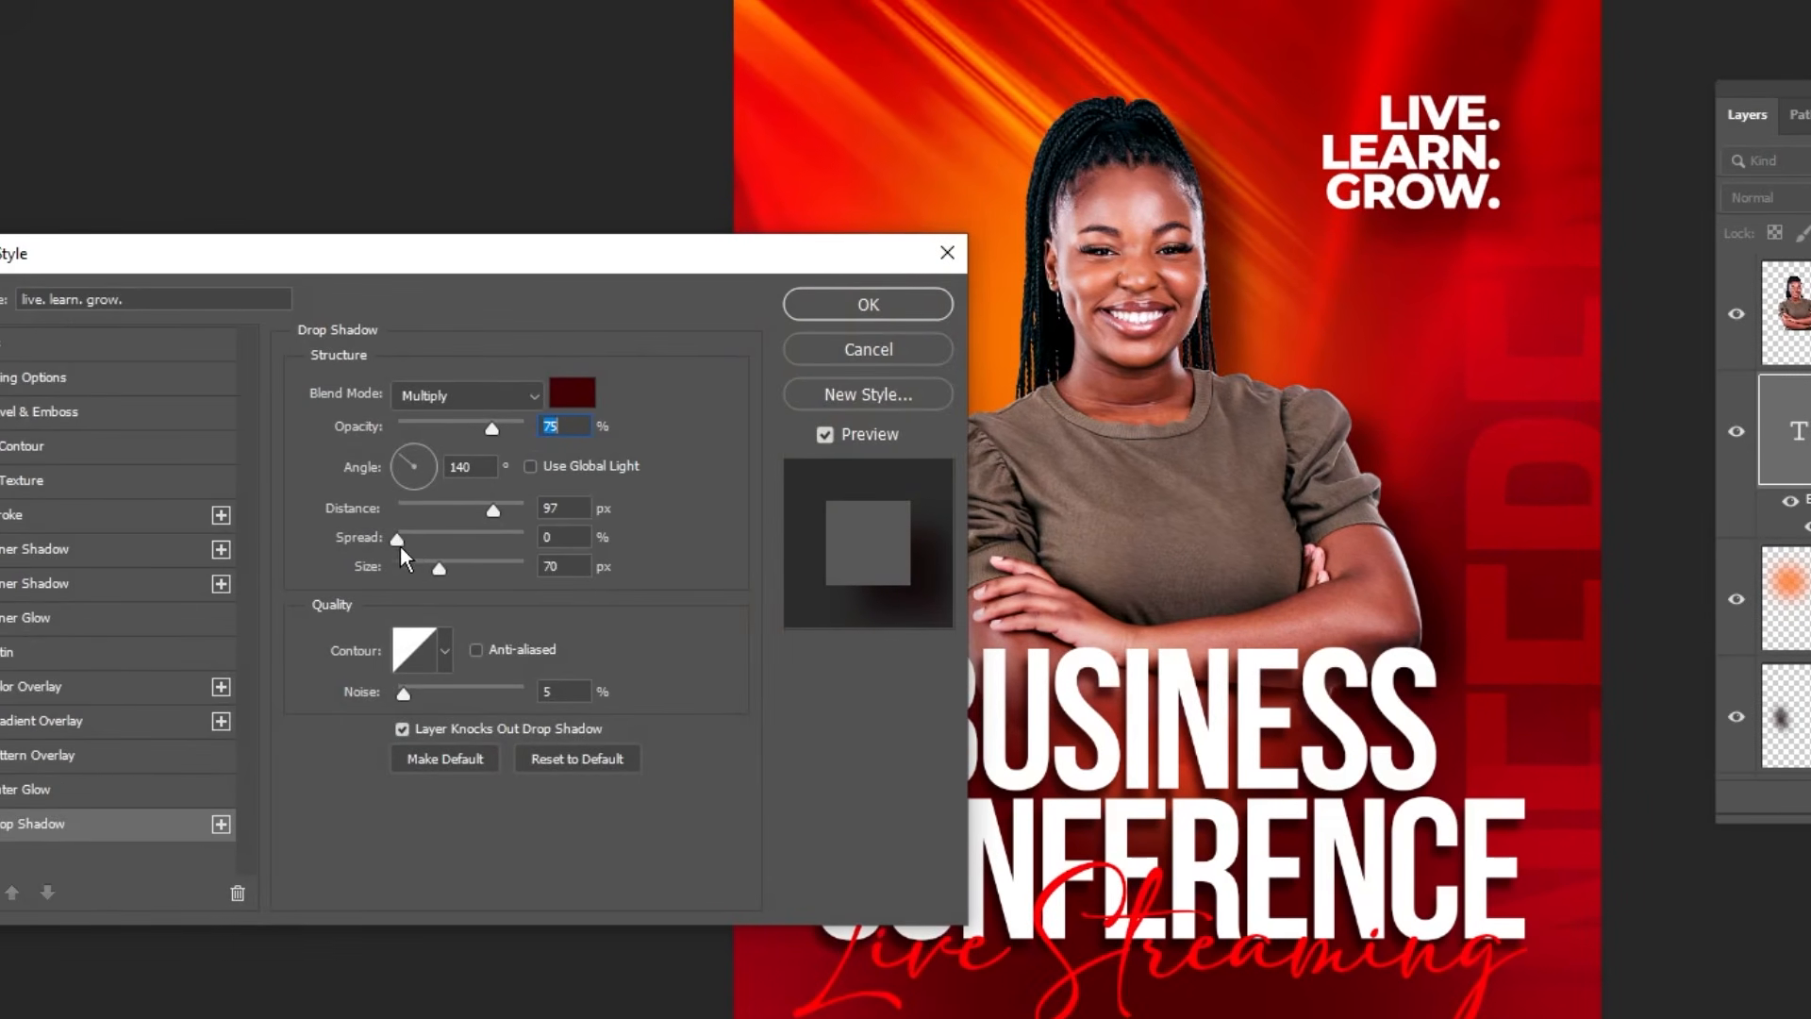
drag(198, 489, 177, 485)
drag(419, 563, 415, 566)
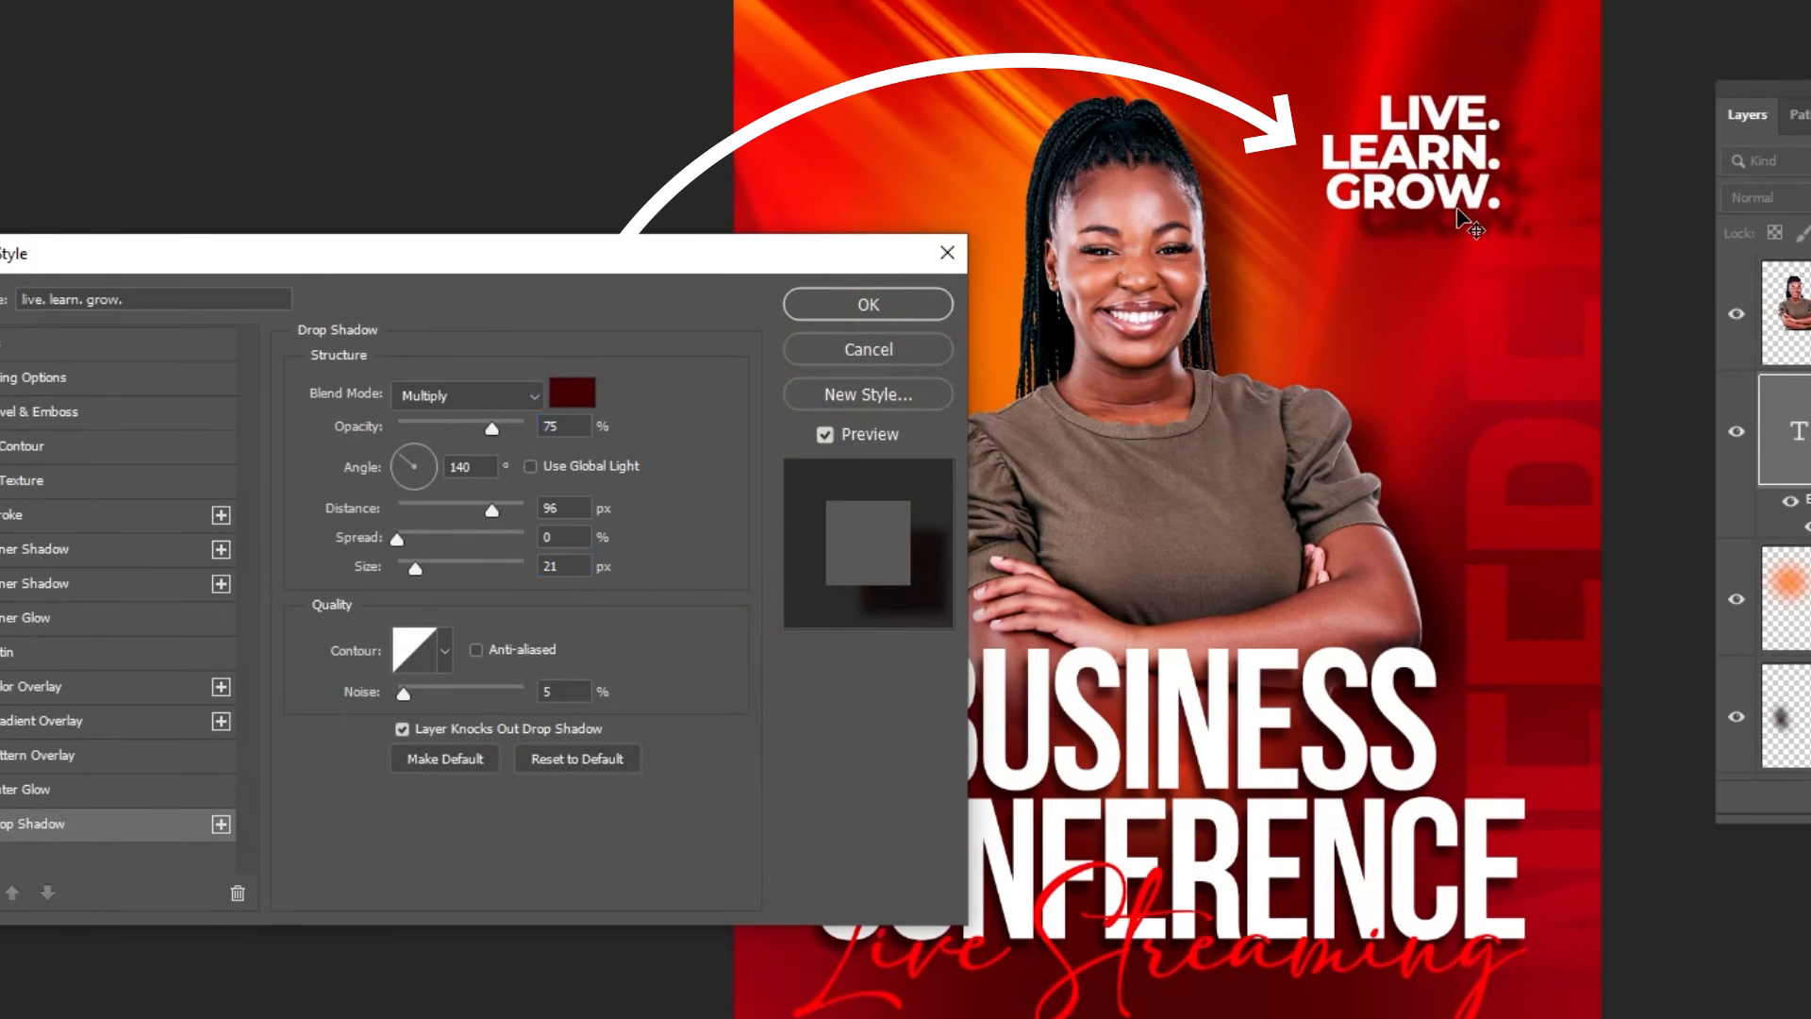
drag(1429, 191, 1428, 198)
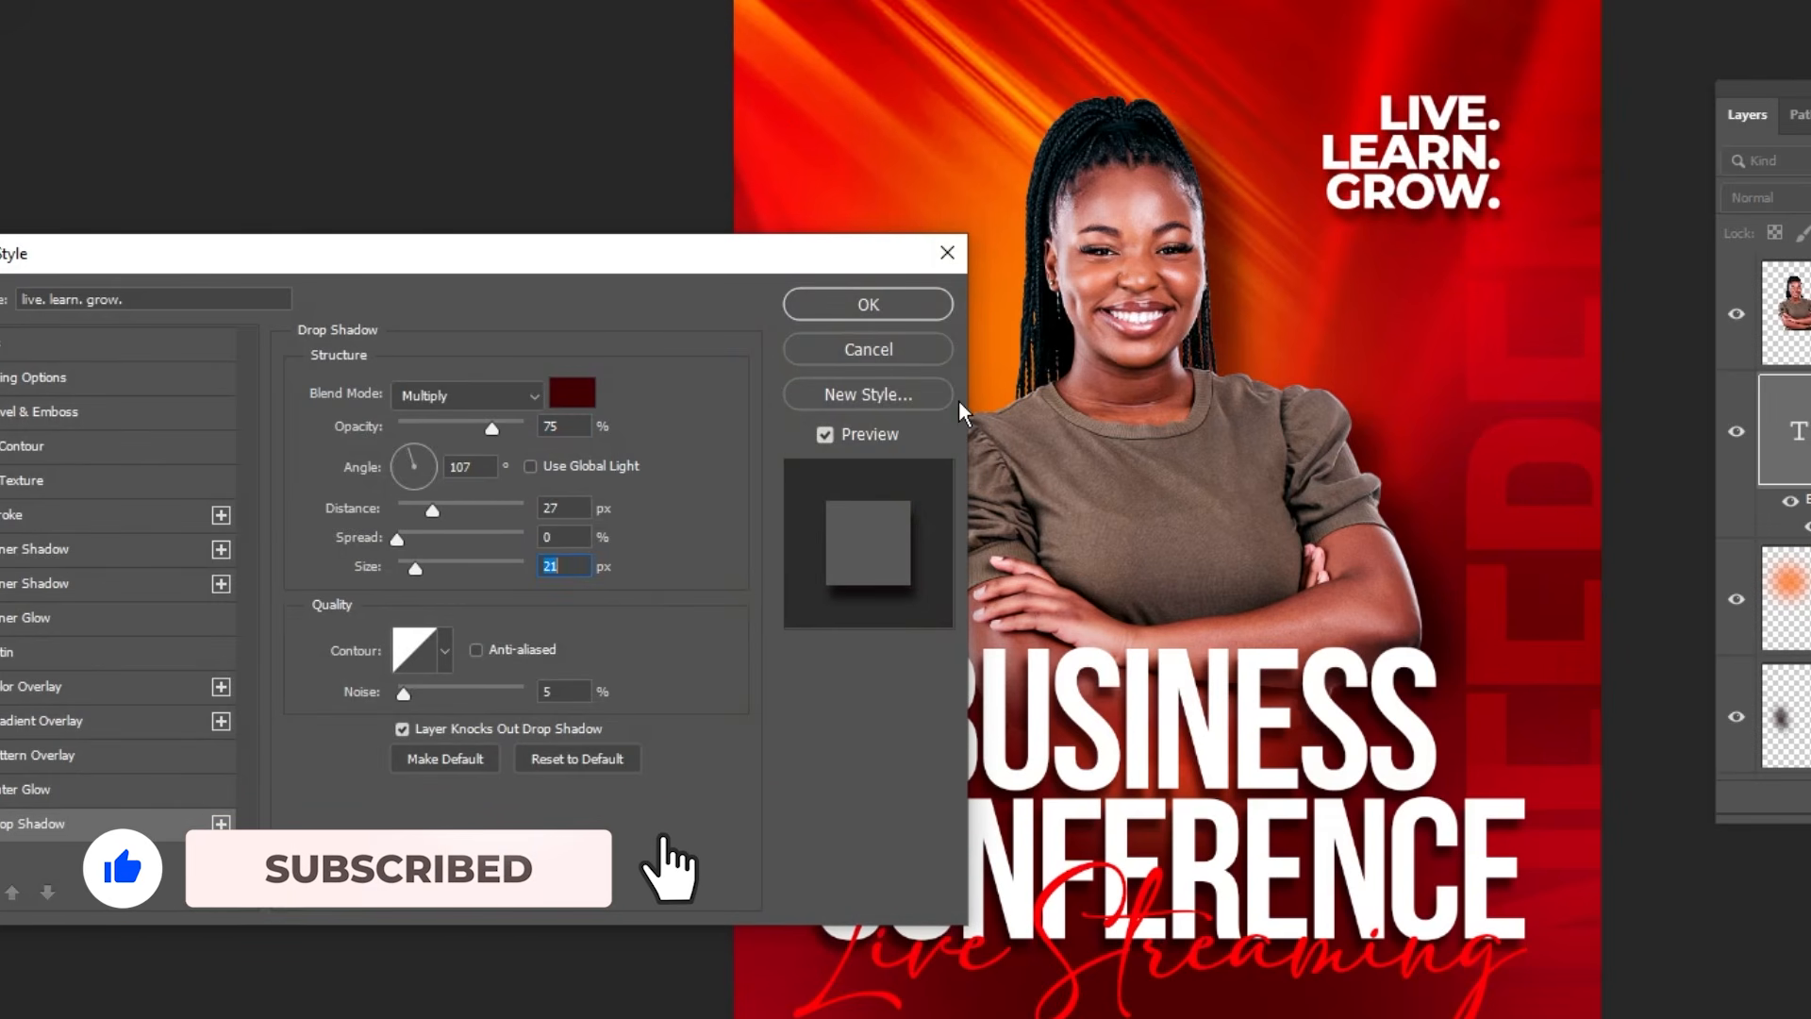
key(Return)
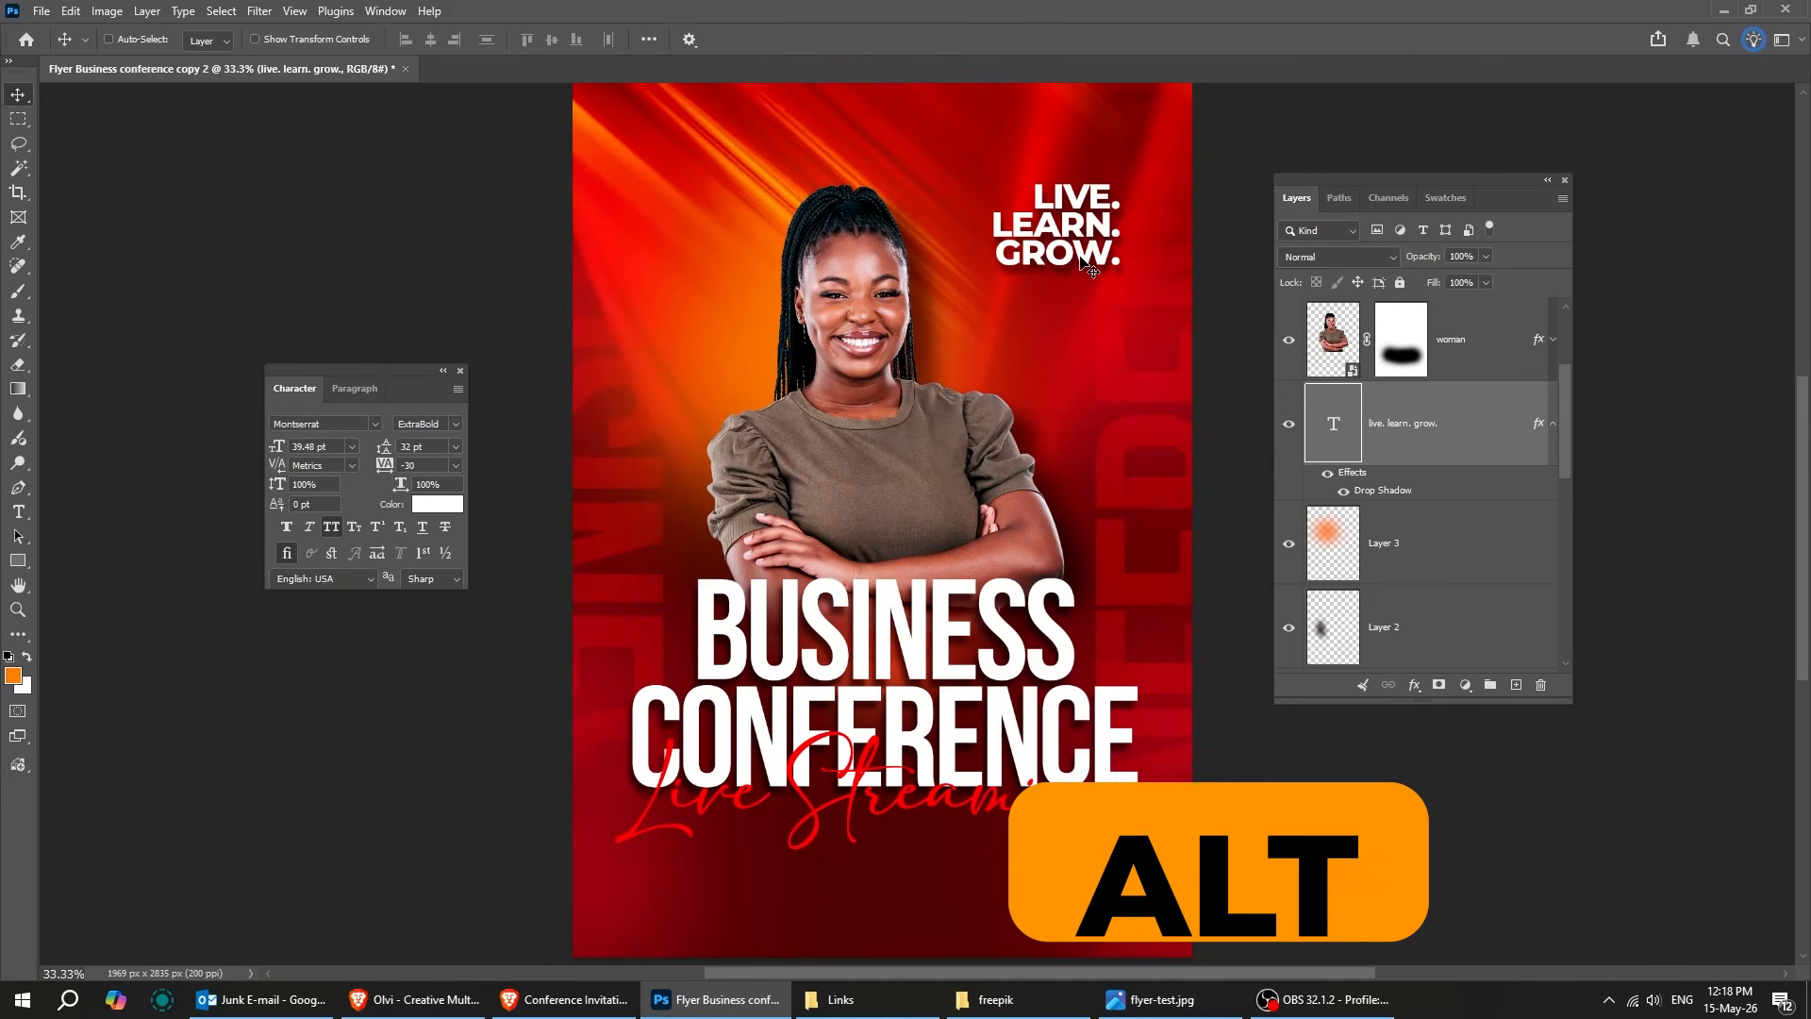
- Duplicate the slogan to the left of the woman's head and replace its text with "SPEAKER" and the speaker's full name on three lines
drag(1081, 267, 703, 323)
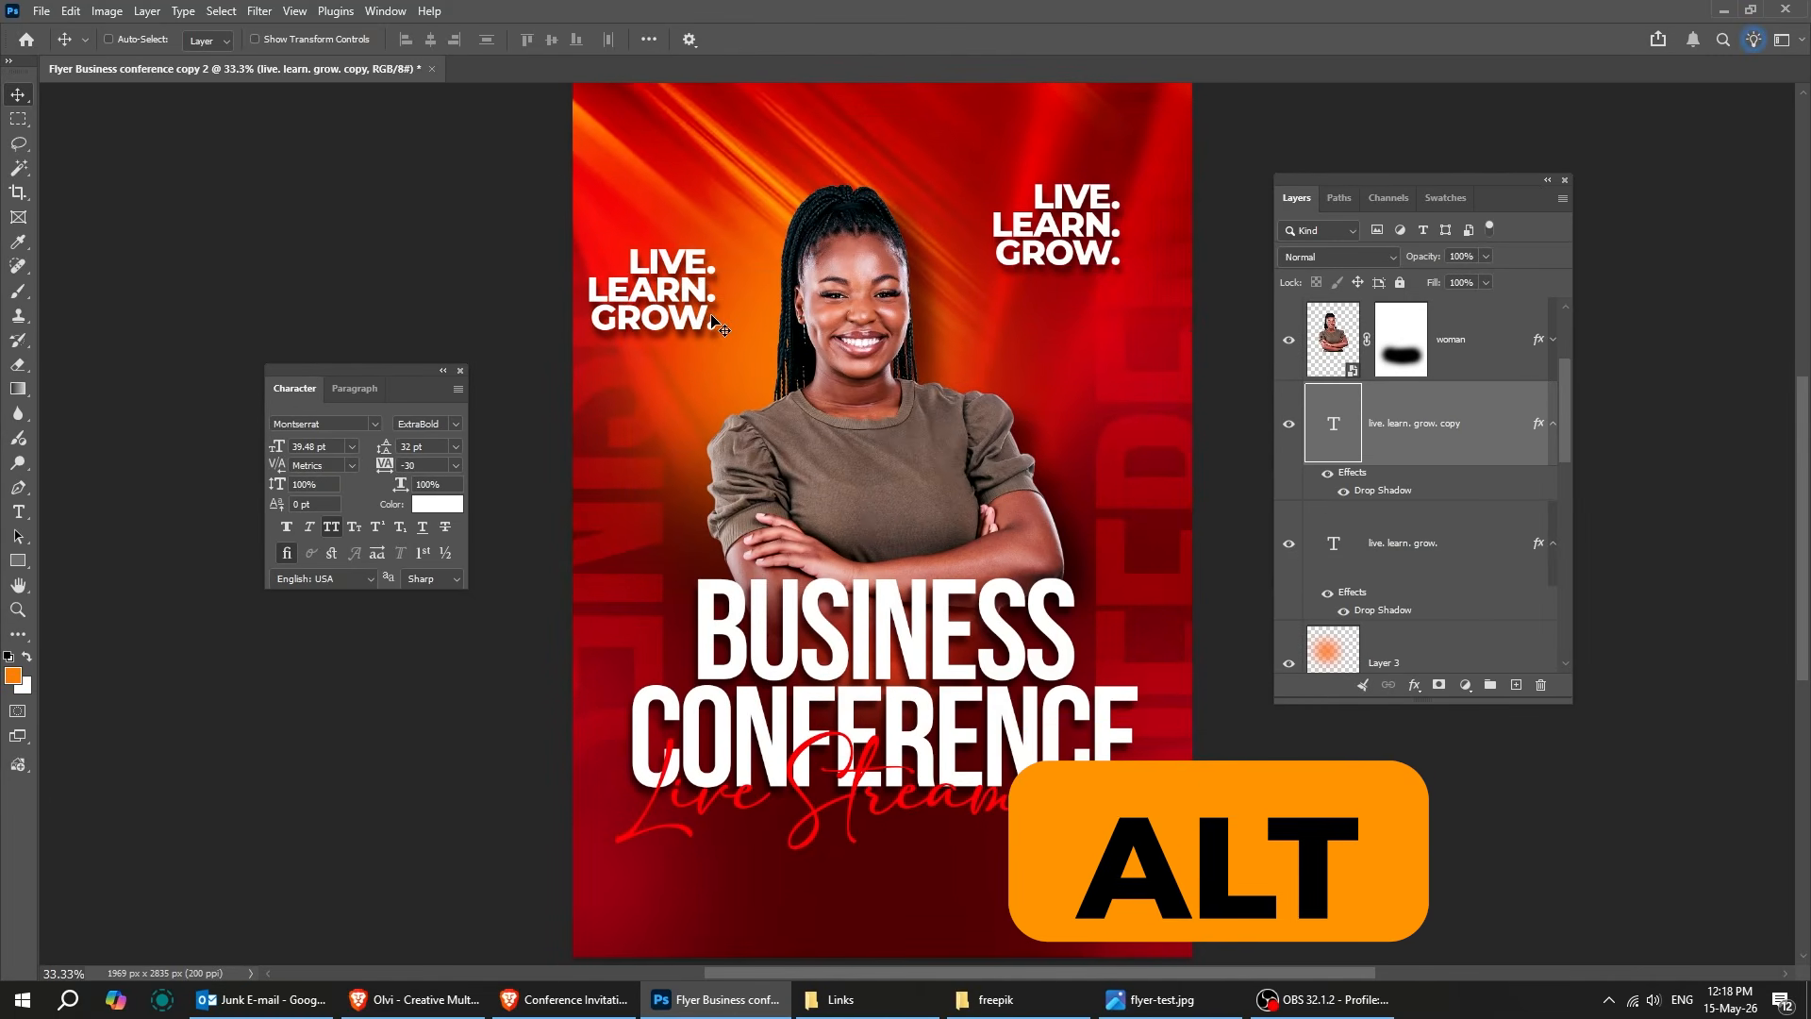
key(t)
click(699, 283)
key(ctrl+a)
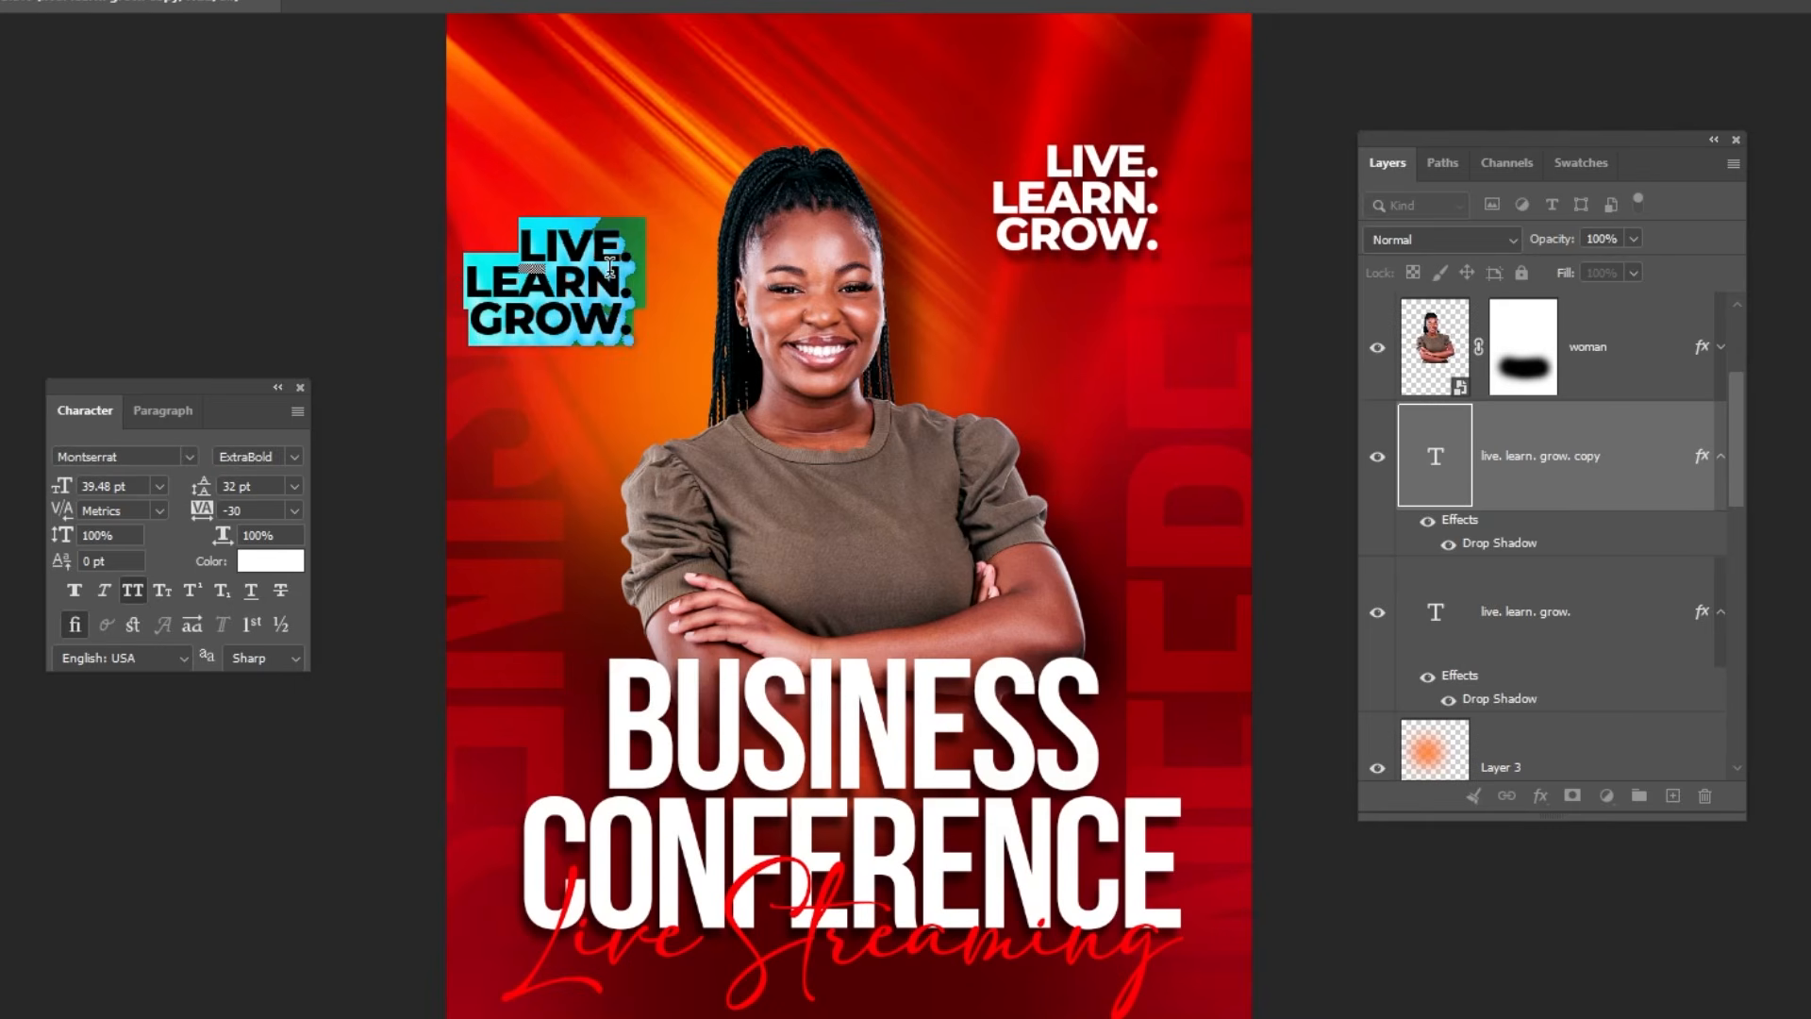
text(SPEAKER)
key(Return)
text(DANIEL)
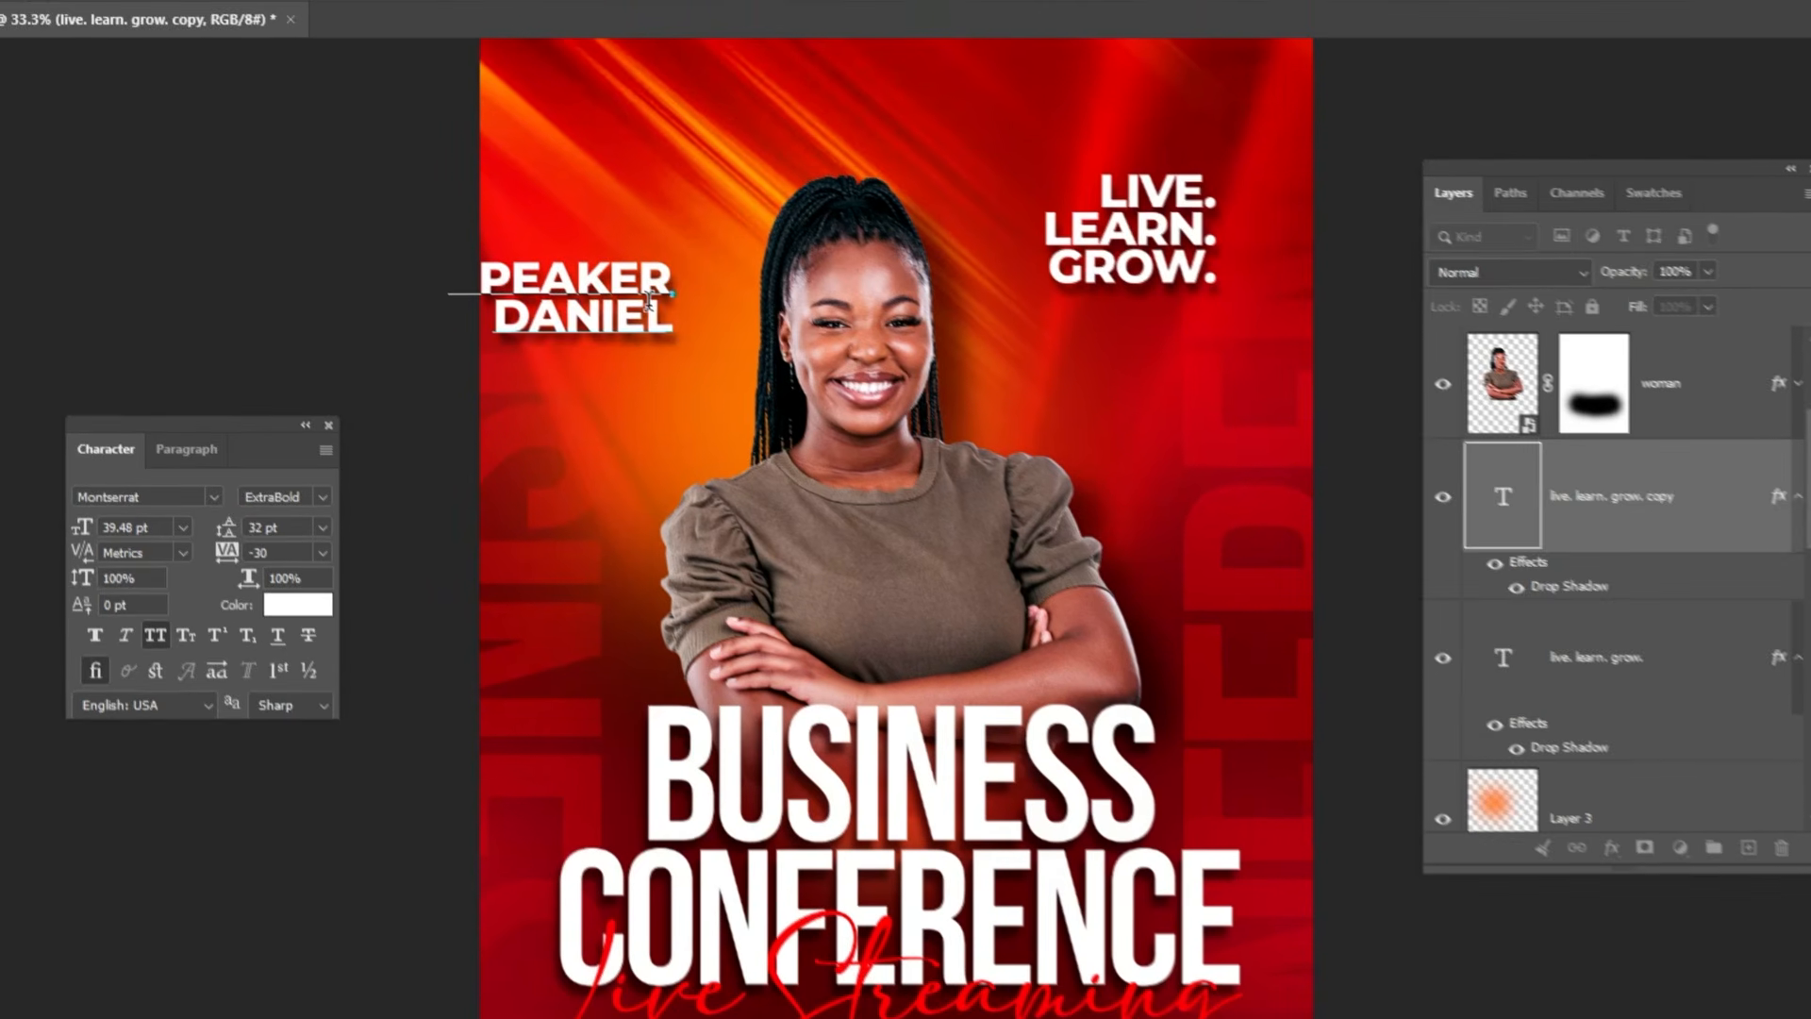
key(Return)
text(FOST)
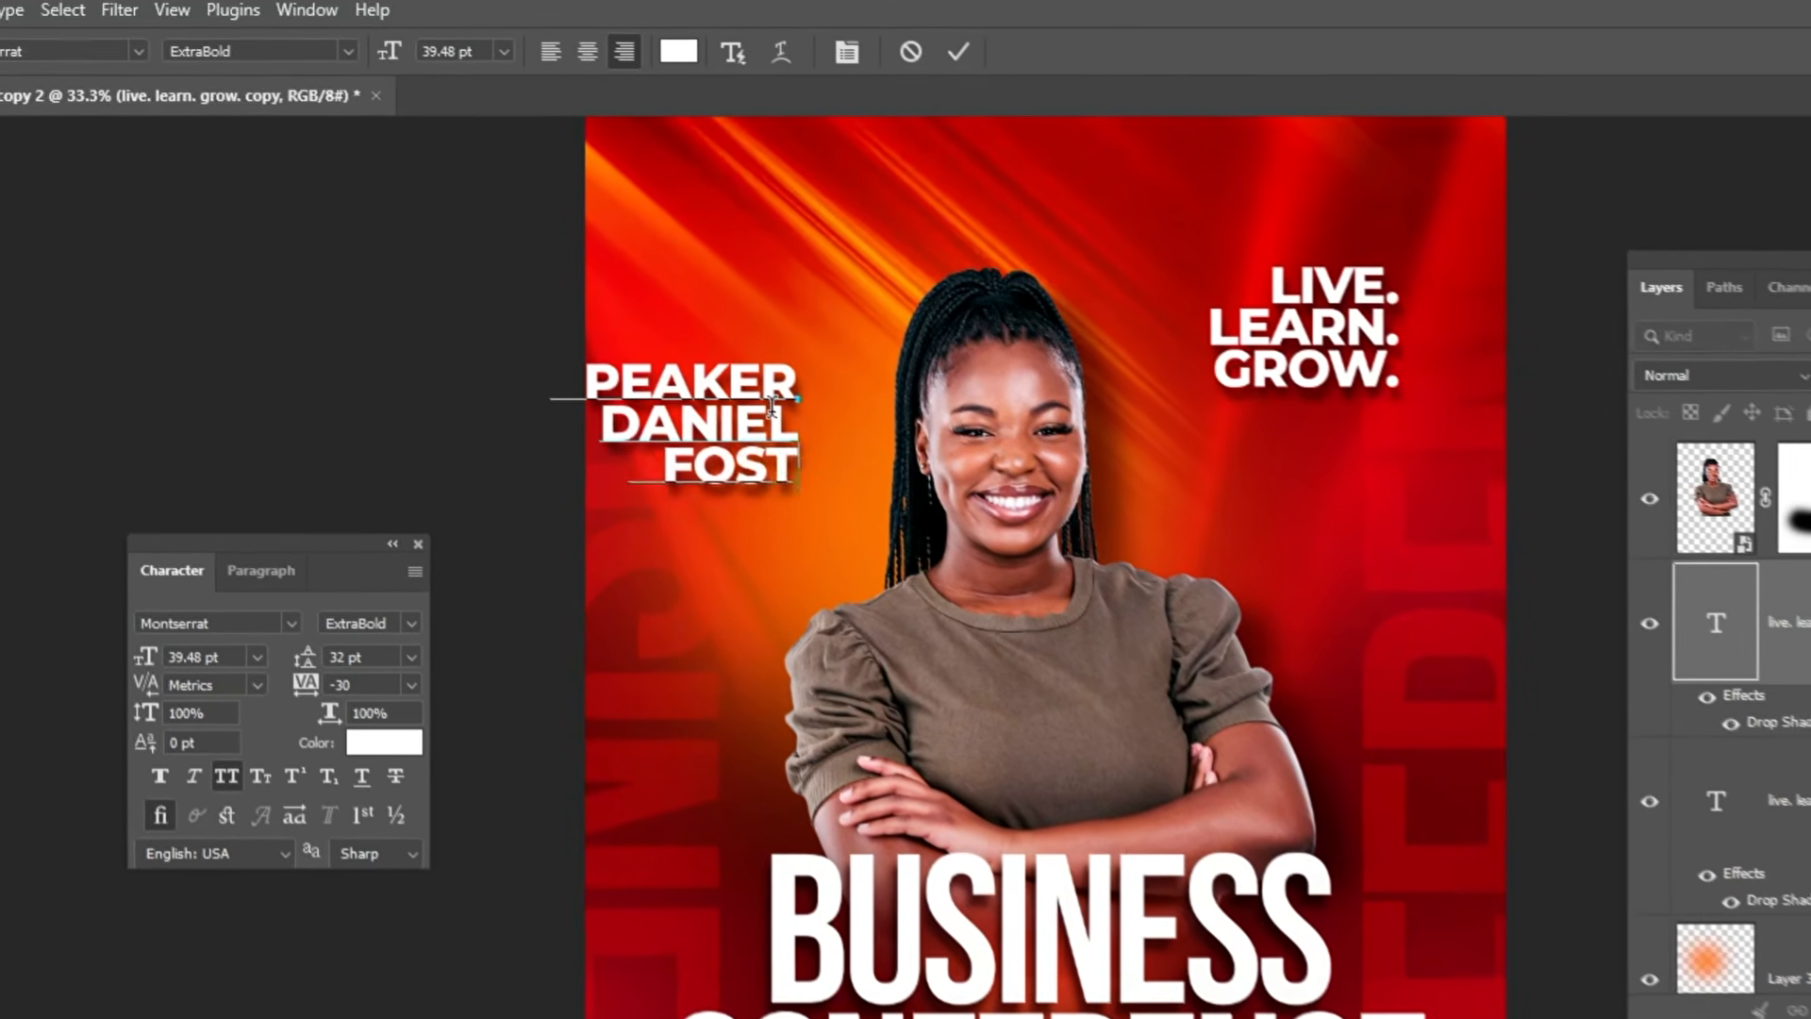
text(ER)
key(ctrl+Return)
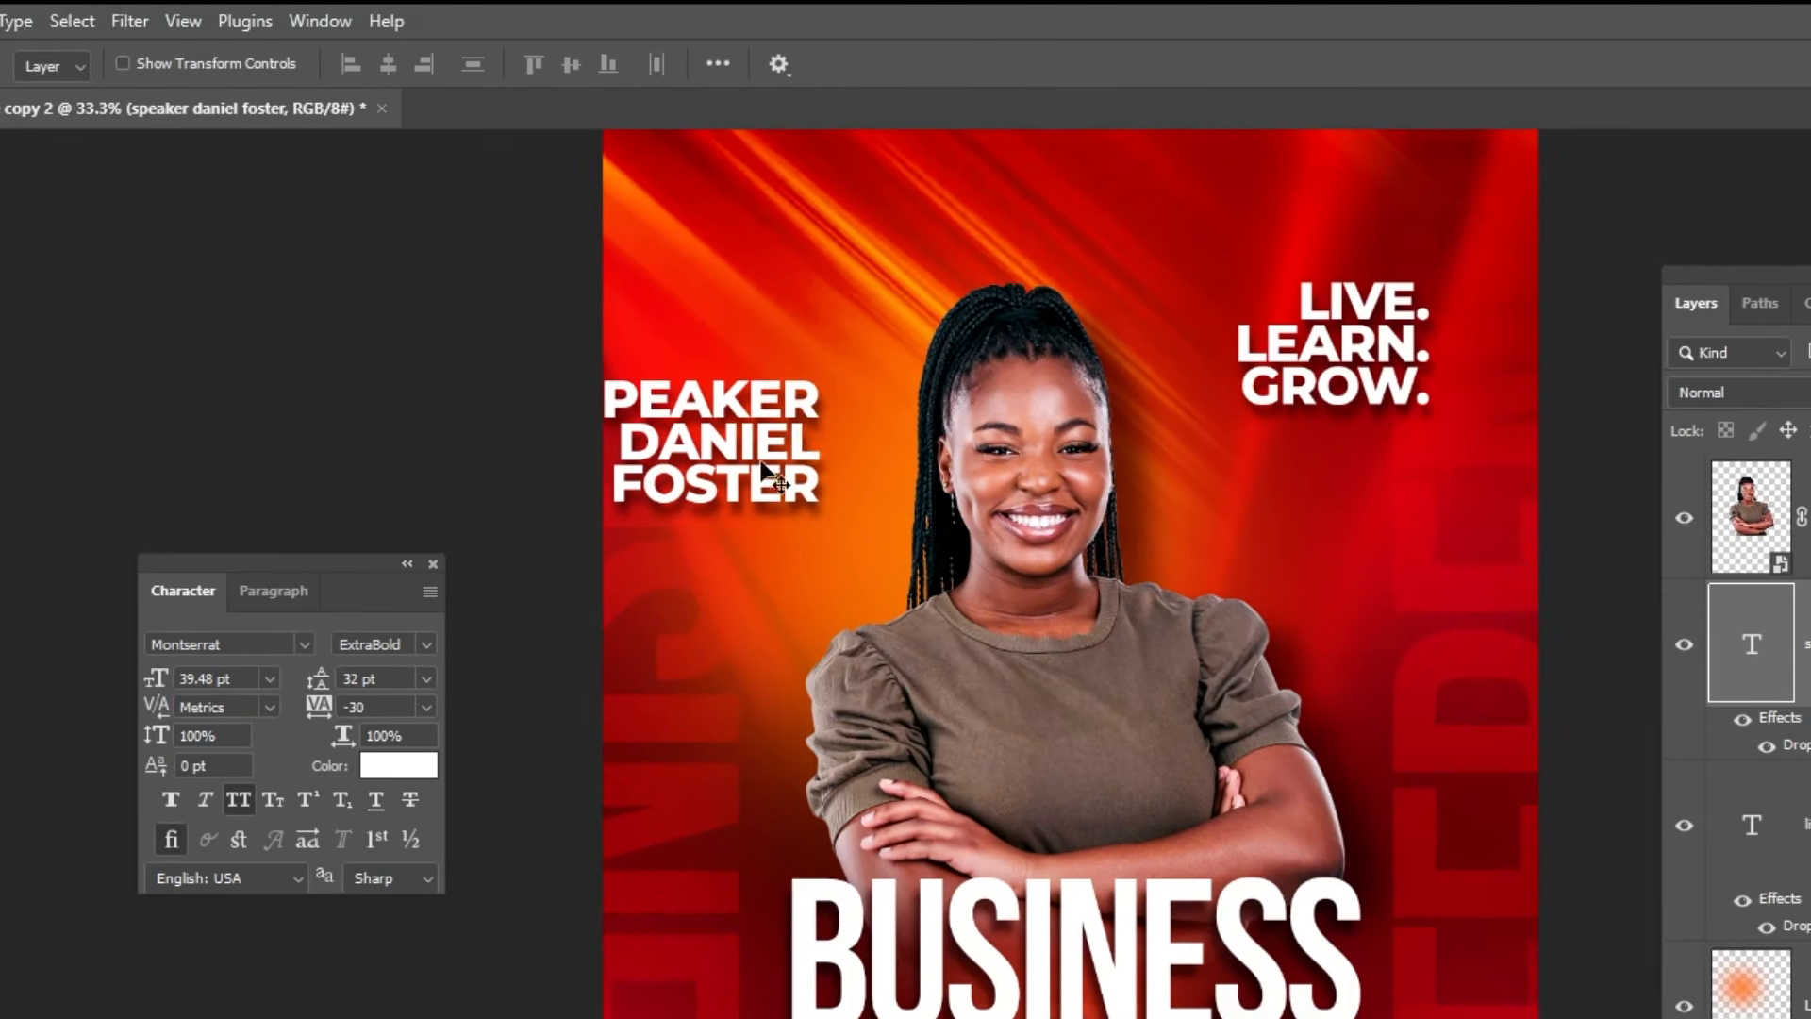
- Center-align the speaker text and move it fully inside the flyer, beside the woman's head
drag(765, 469, 828, 494)
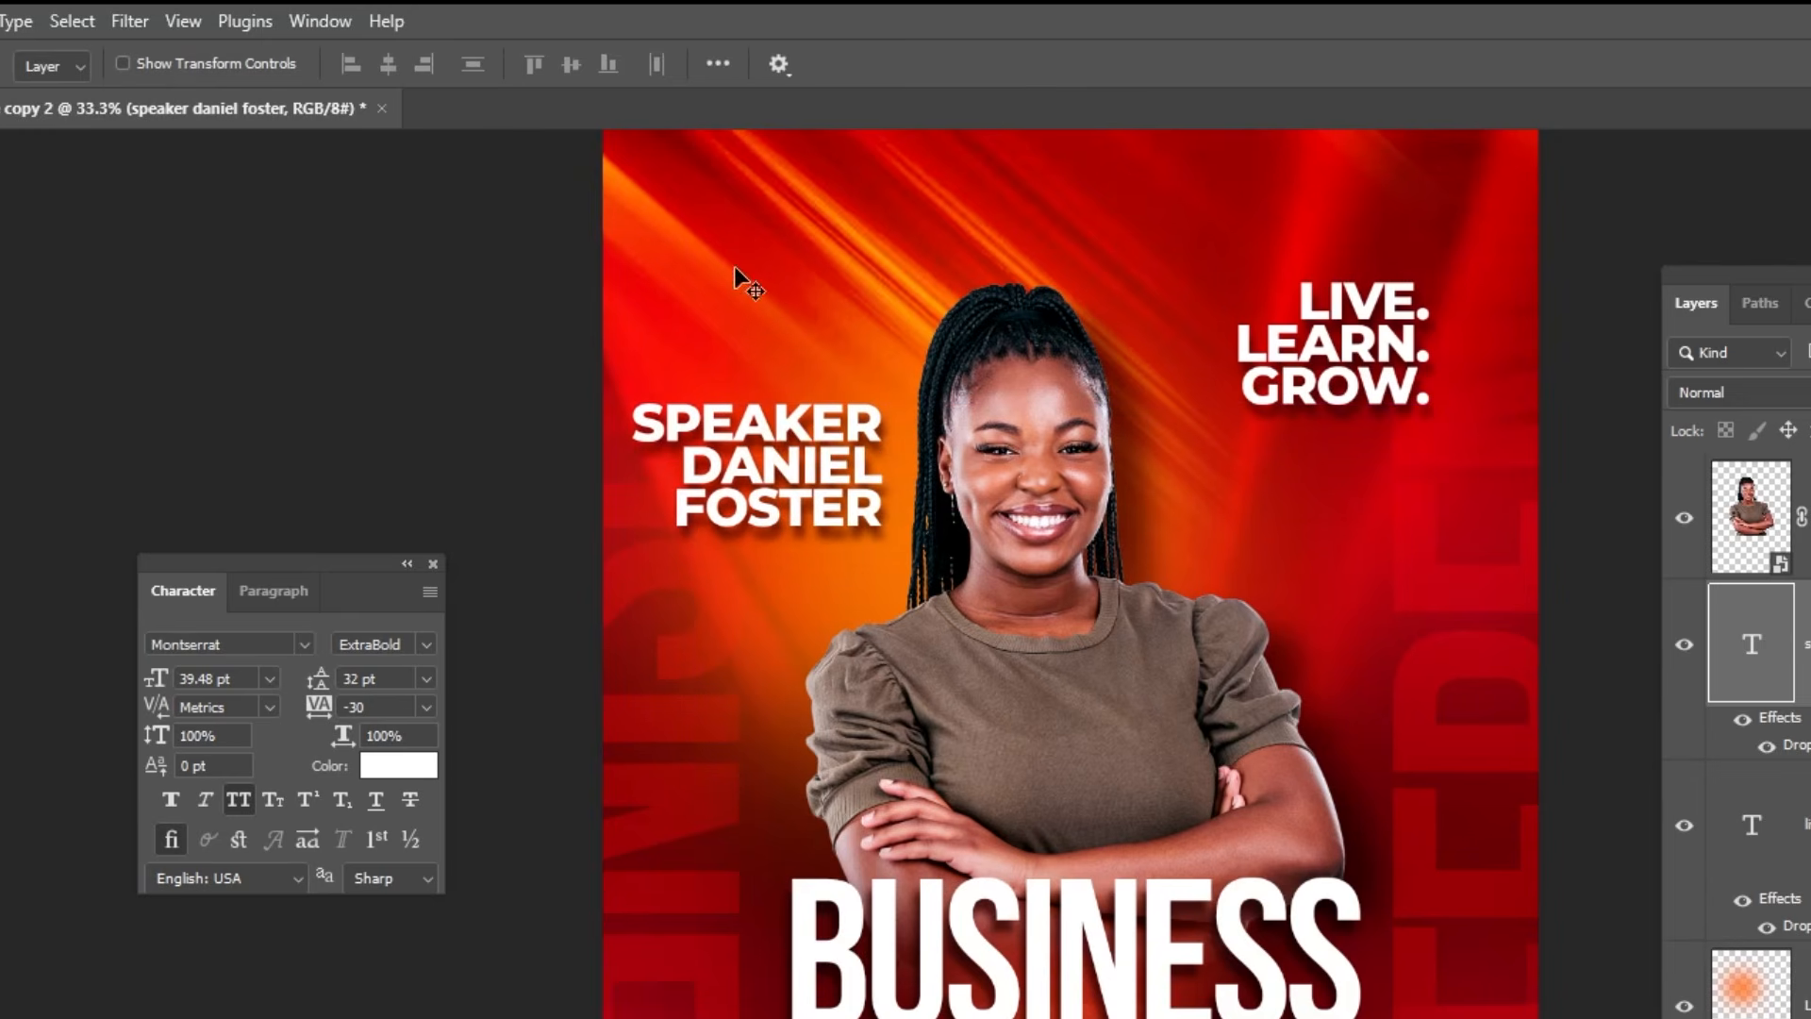
key(t)
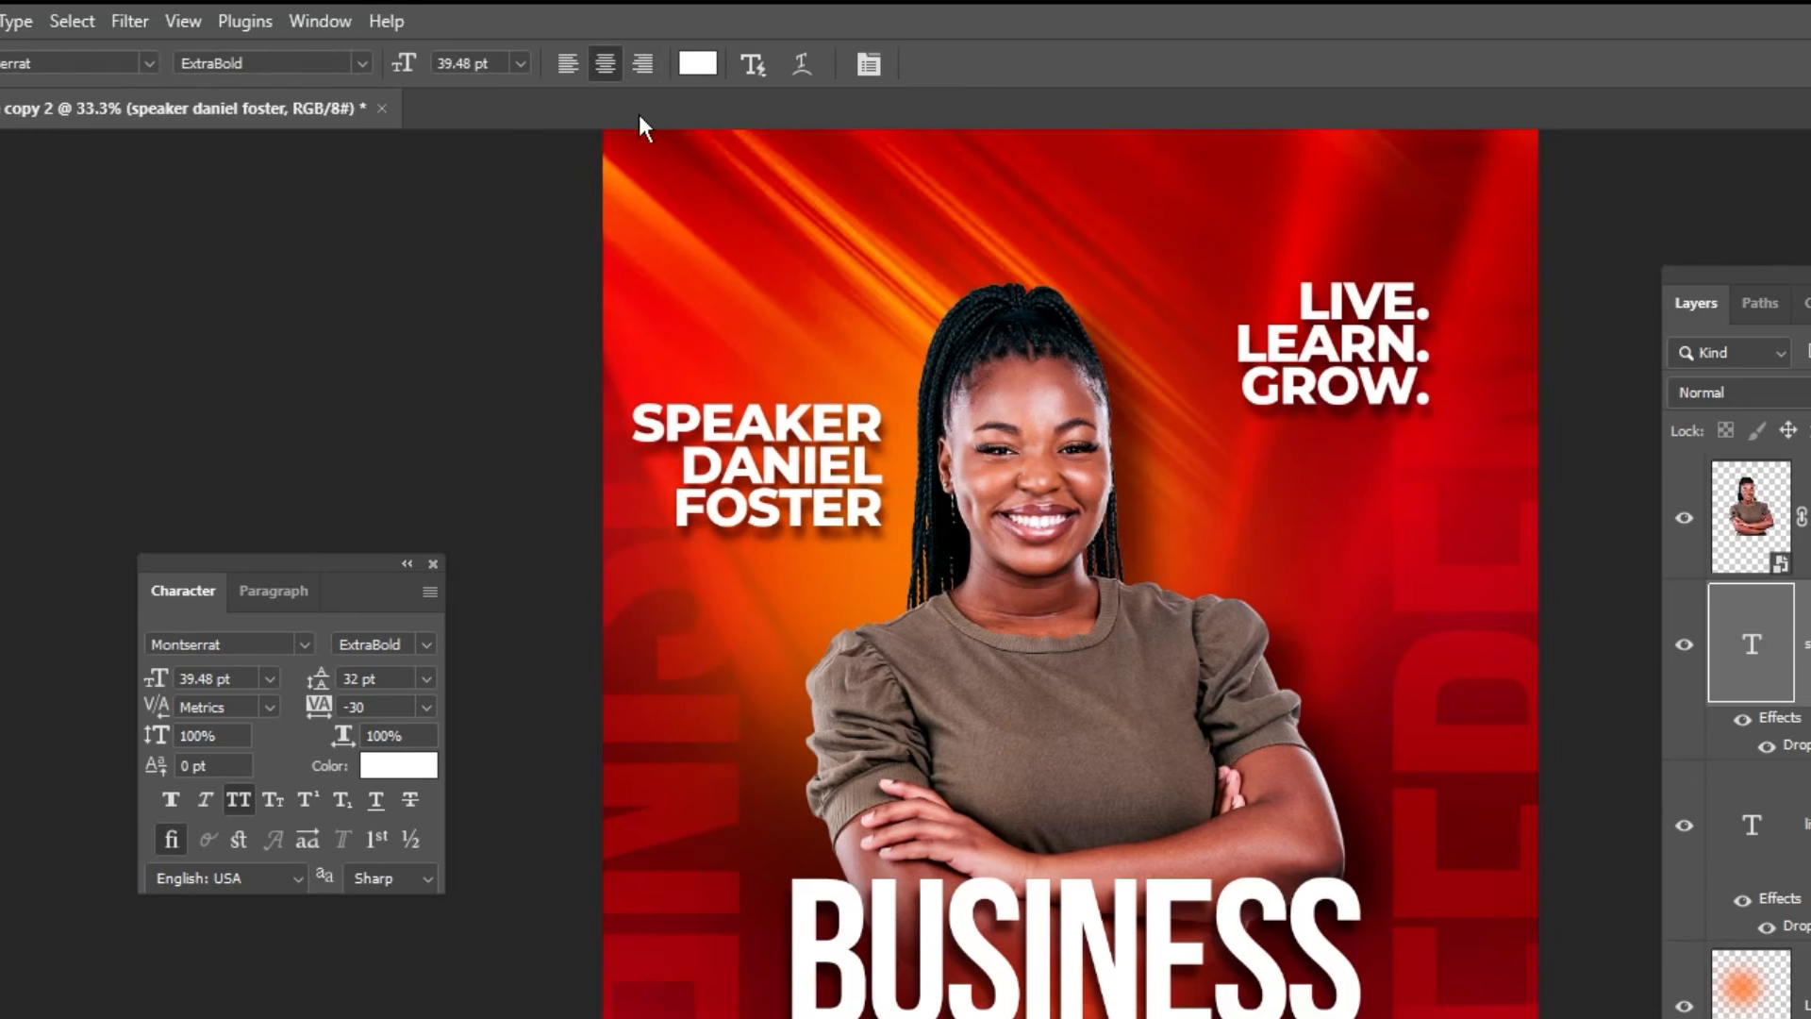
key(v)
drag(861, 476, 915, 509)
- Set the two lines of the speaker's name to the Montserrat Medium weight, keeping "SPEAKER" in ExtraBold
key(t)
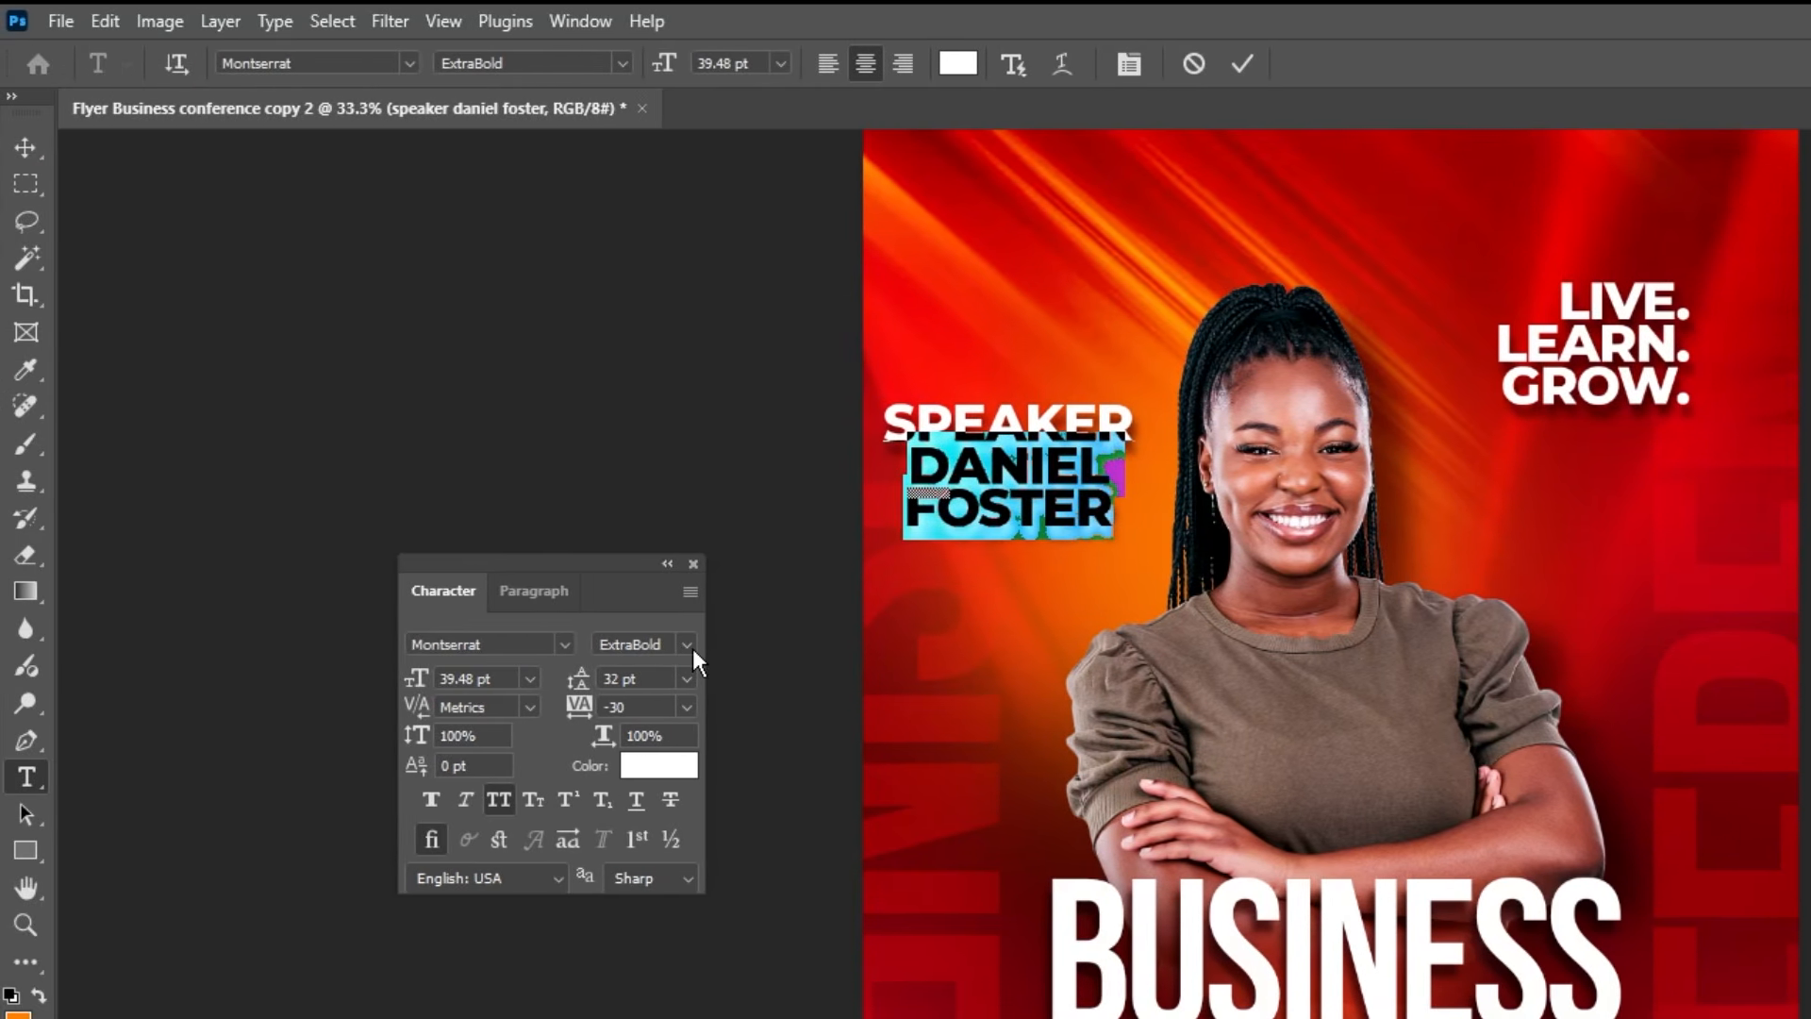
click(624, 644)
click(709, 958)
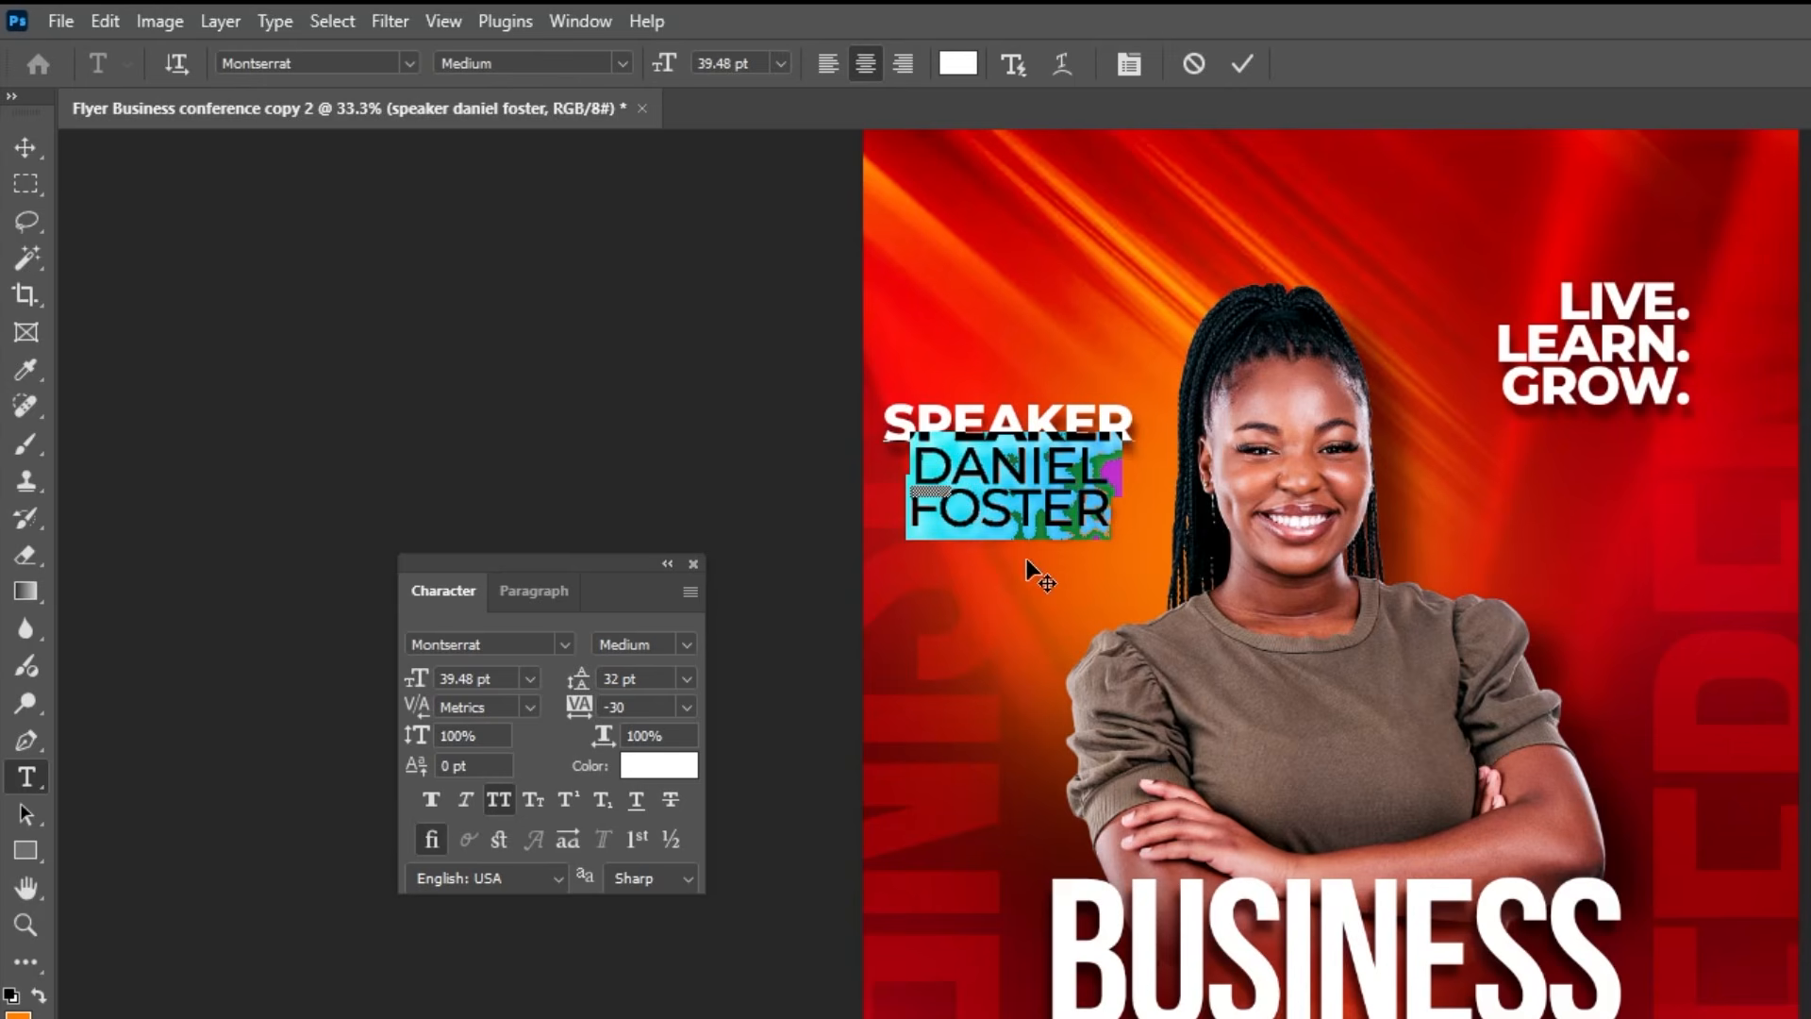
click(1071, 502)
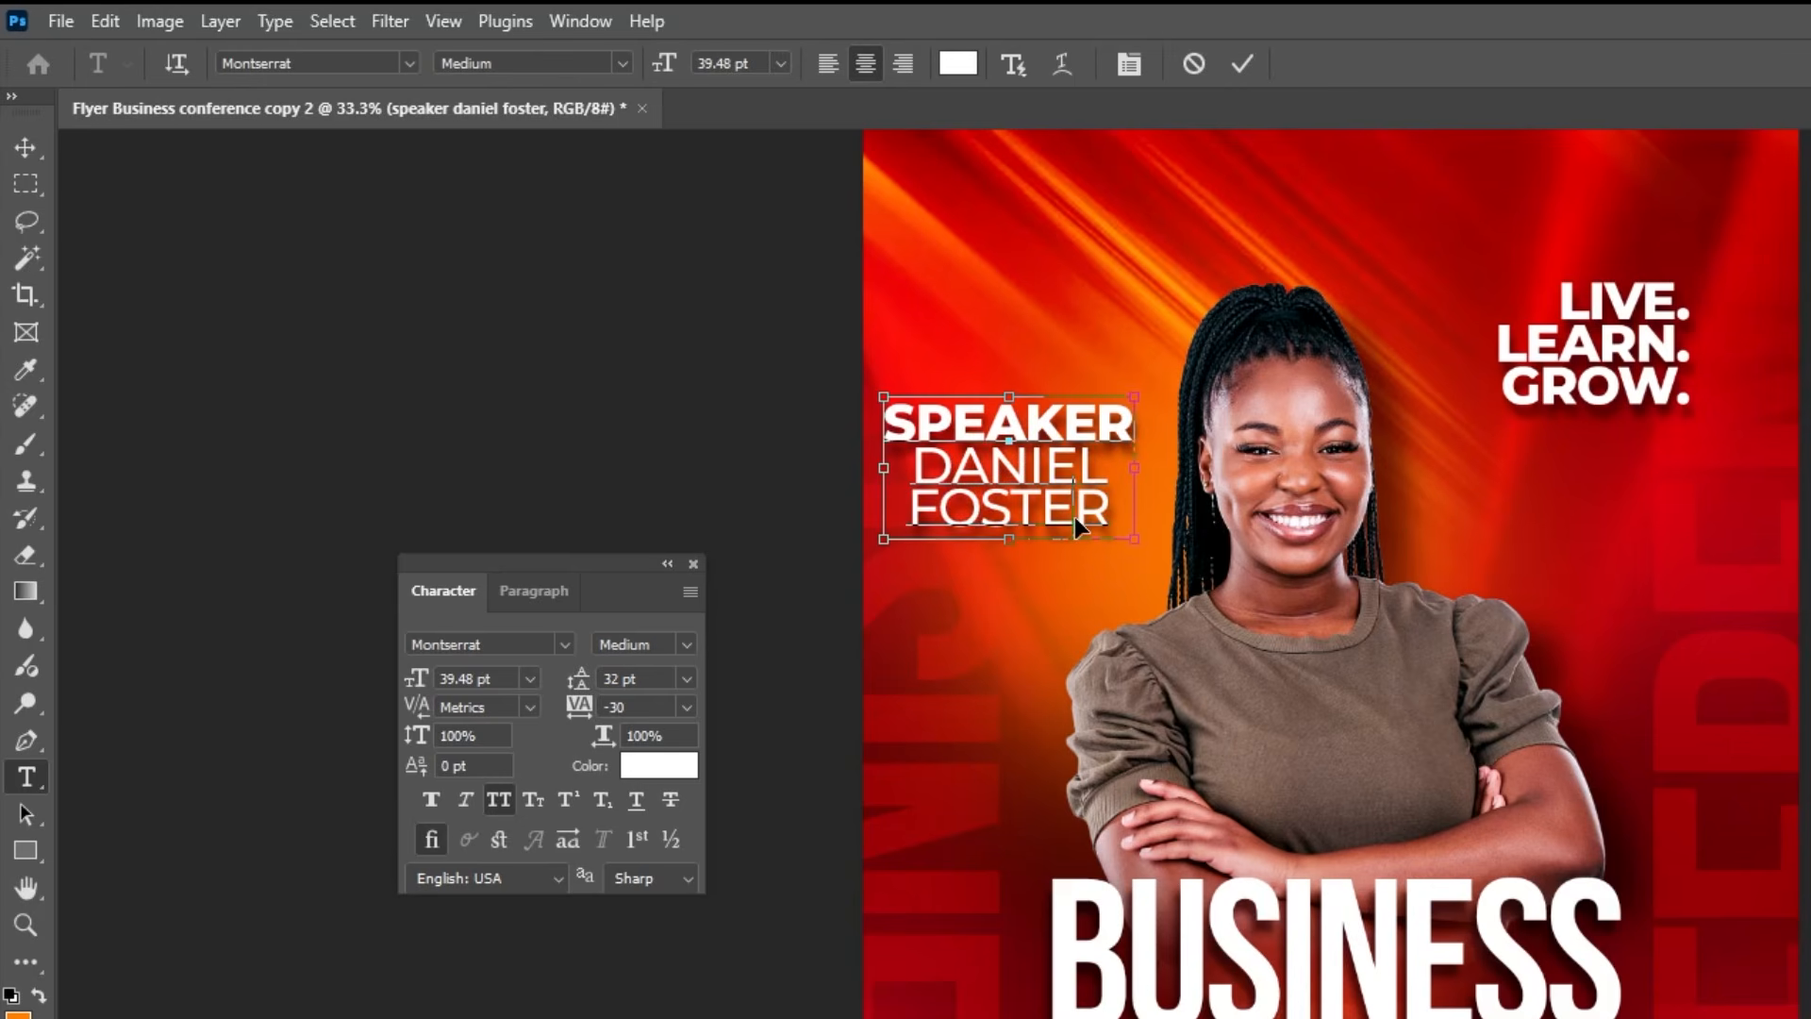
click(1082, 525)
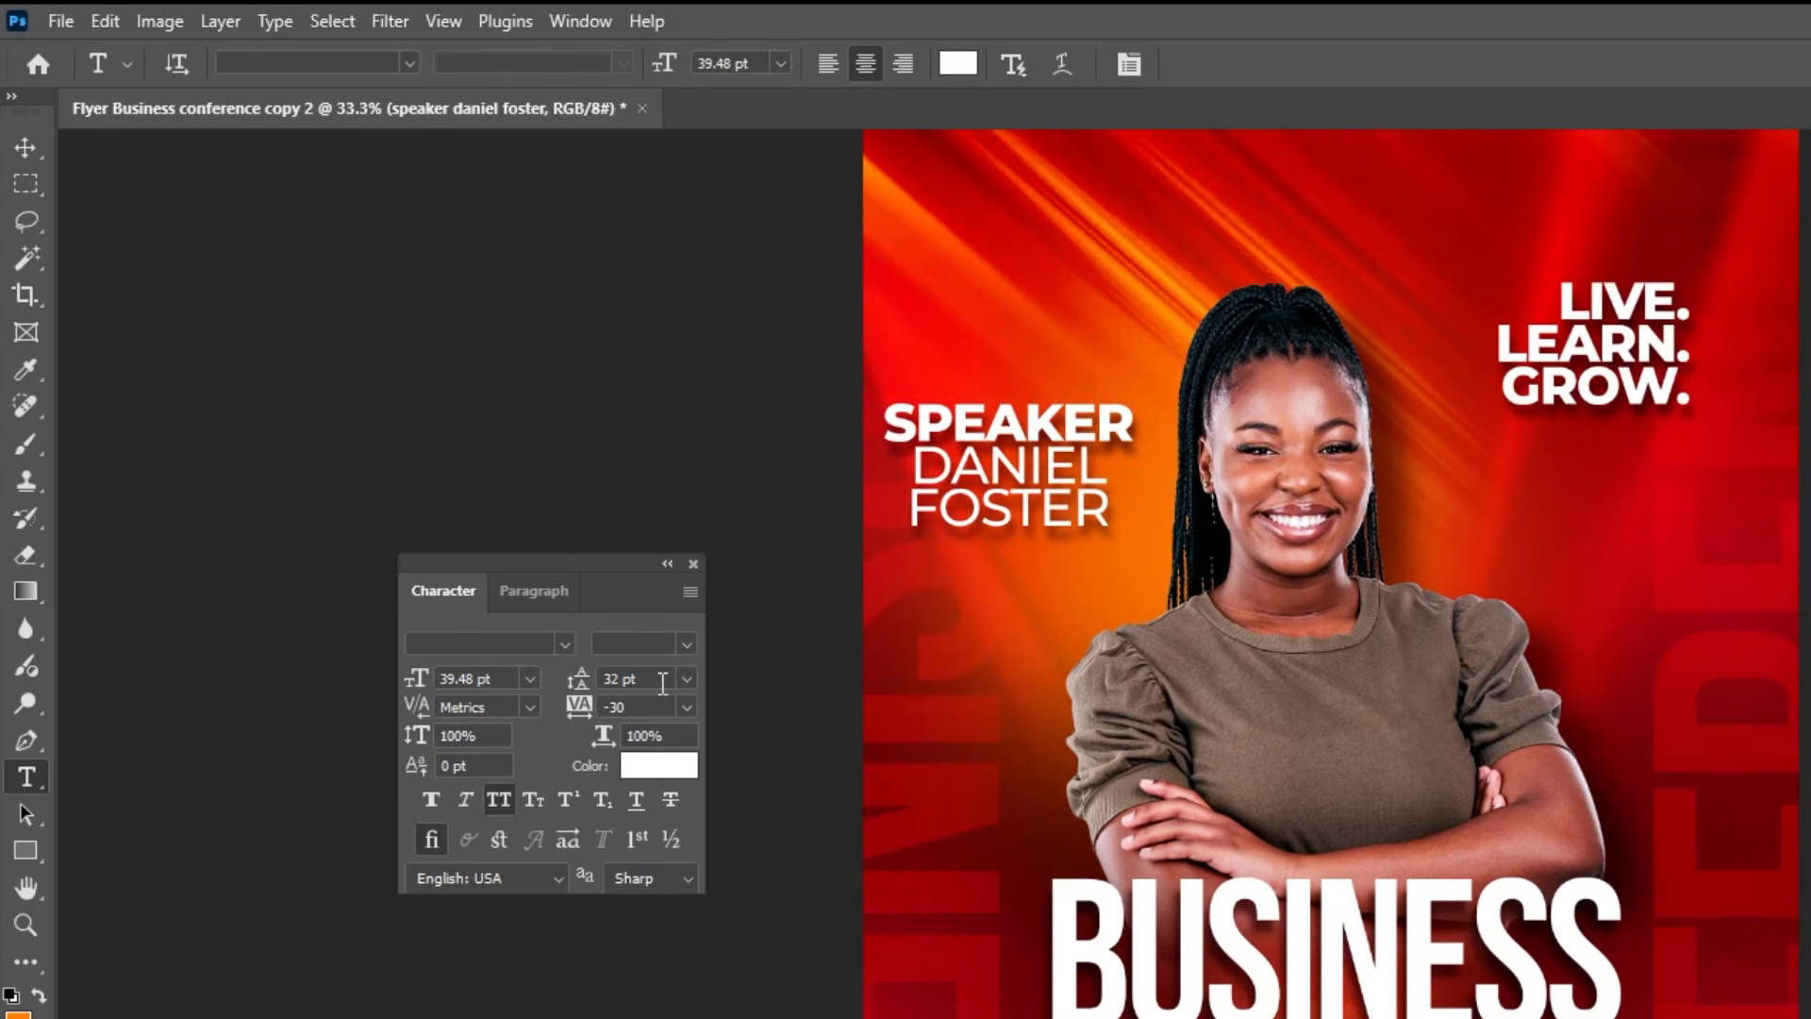
- Set the speaker text's leading to 34 pt
text(36)
key(Return)
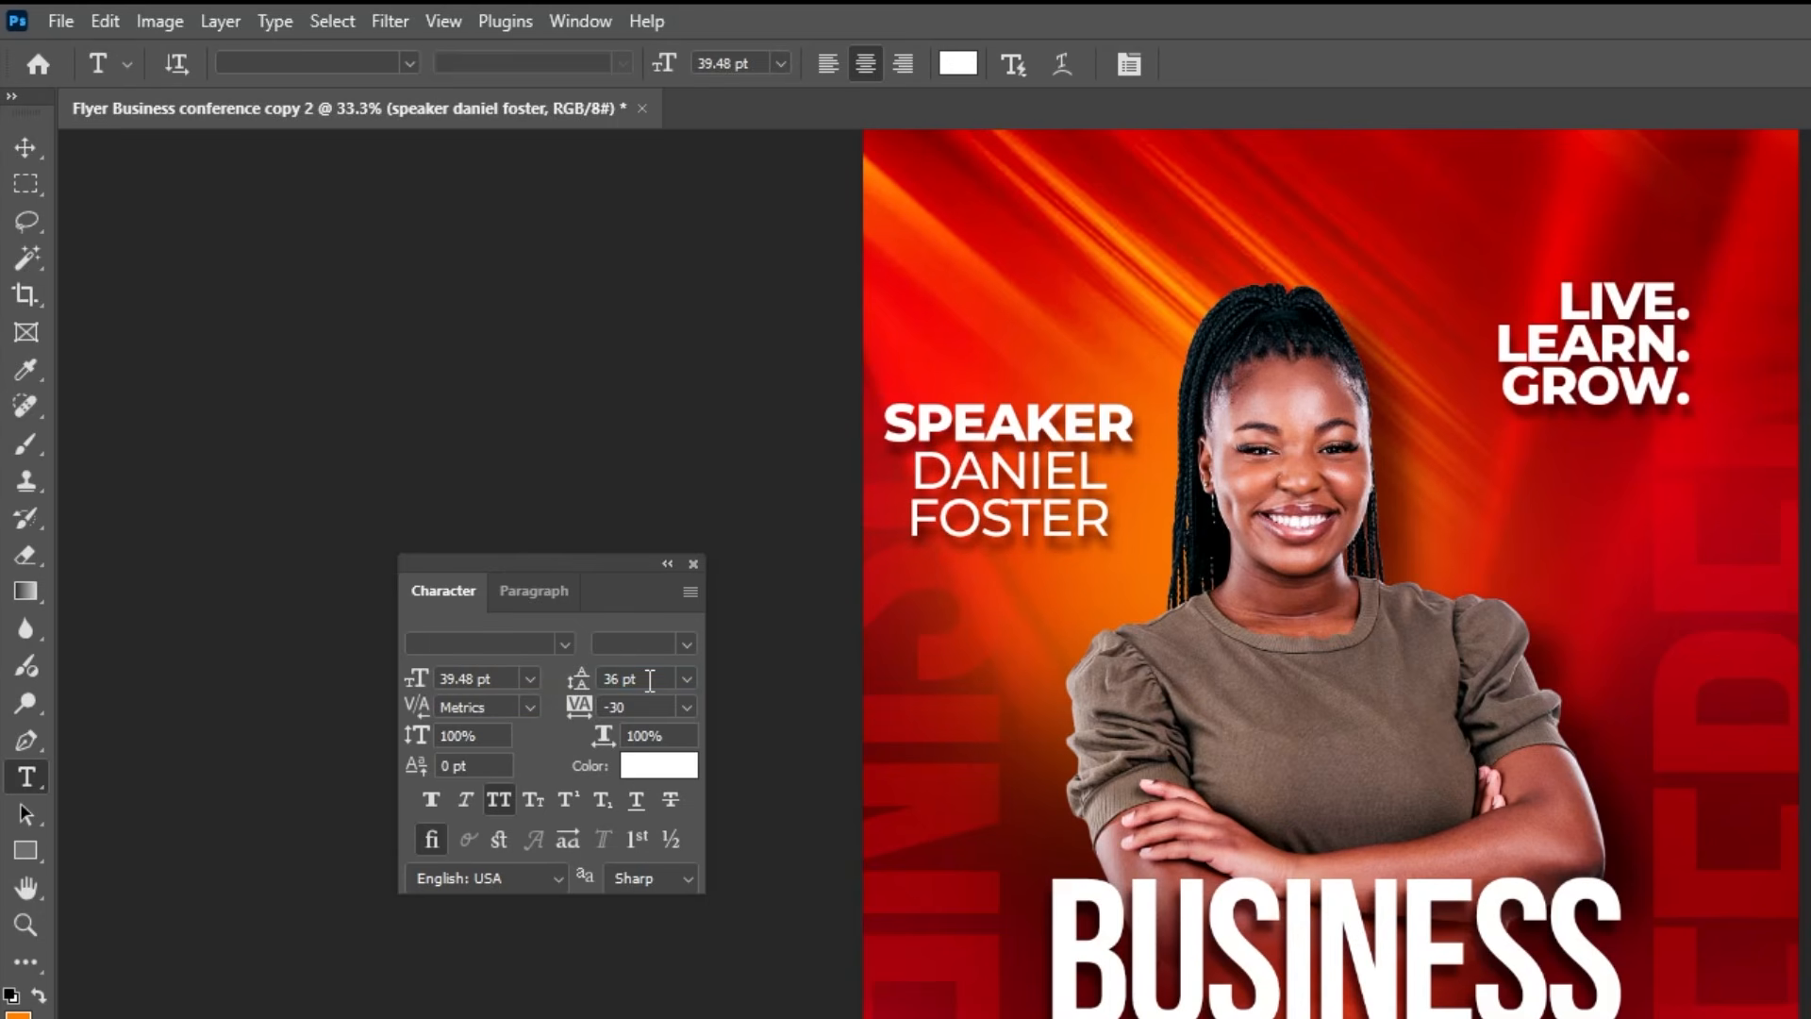
text(34)
key(Return)
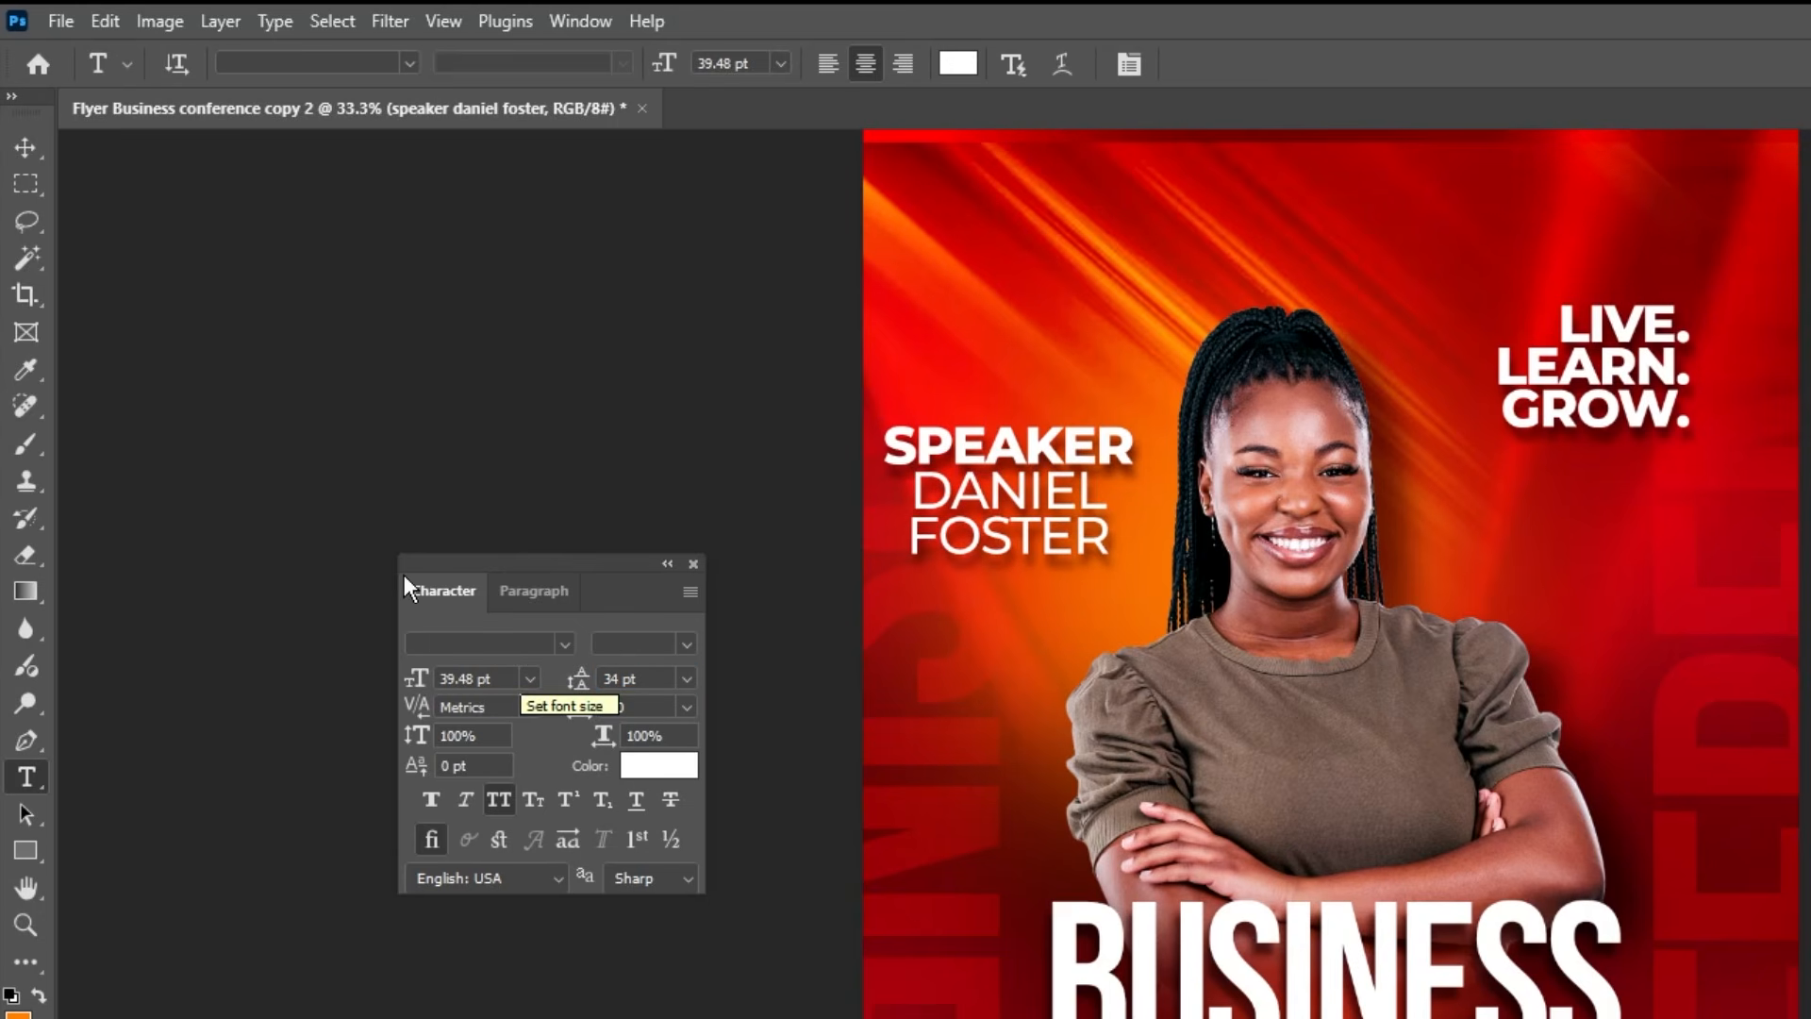
- Skew the speaker text vertically by about -4.84° so it slants upward, and reposition it beside the woman's head
click(23, 151)
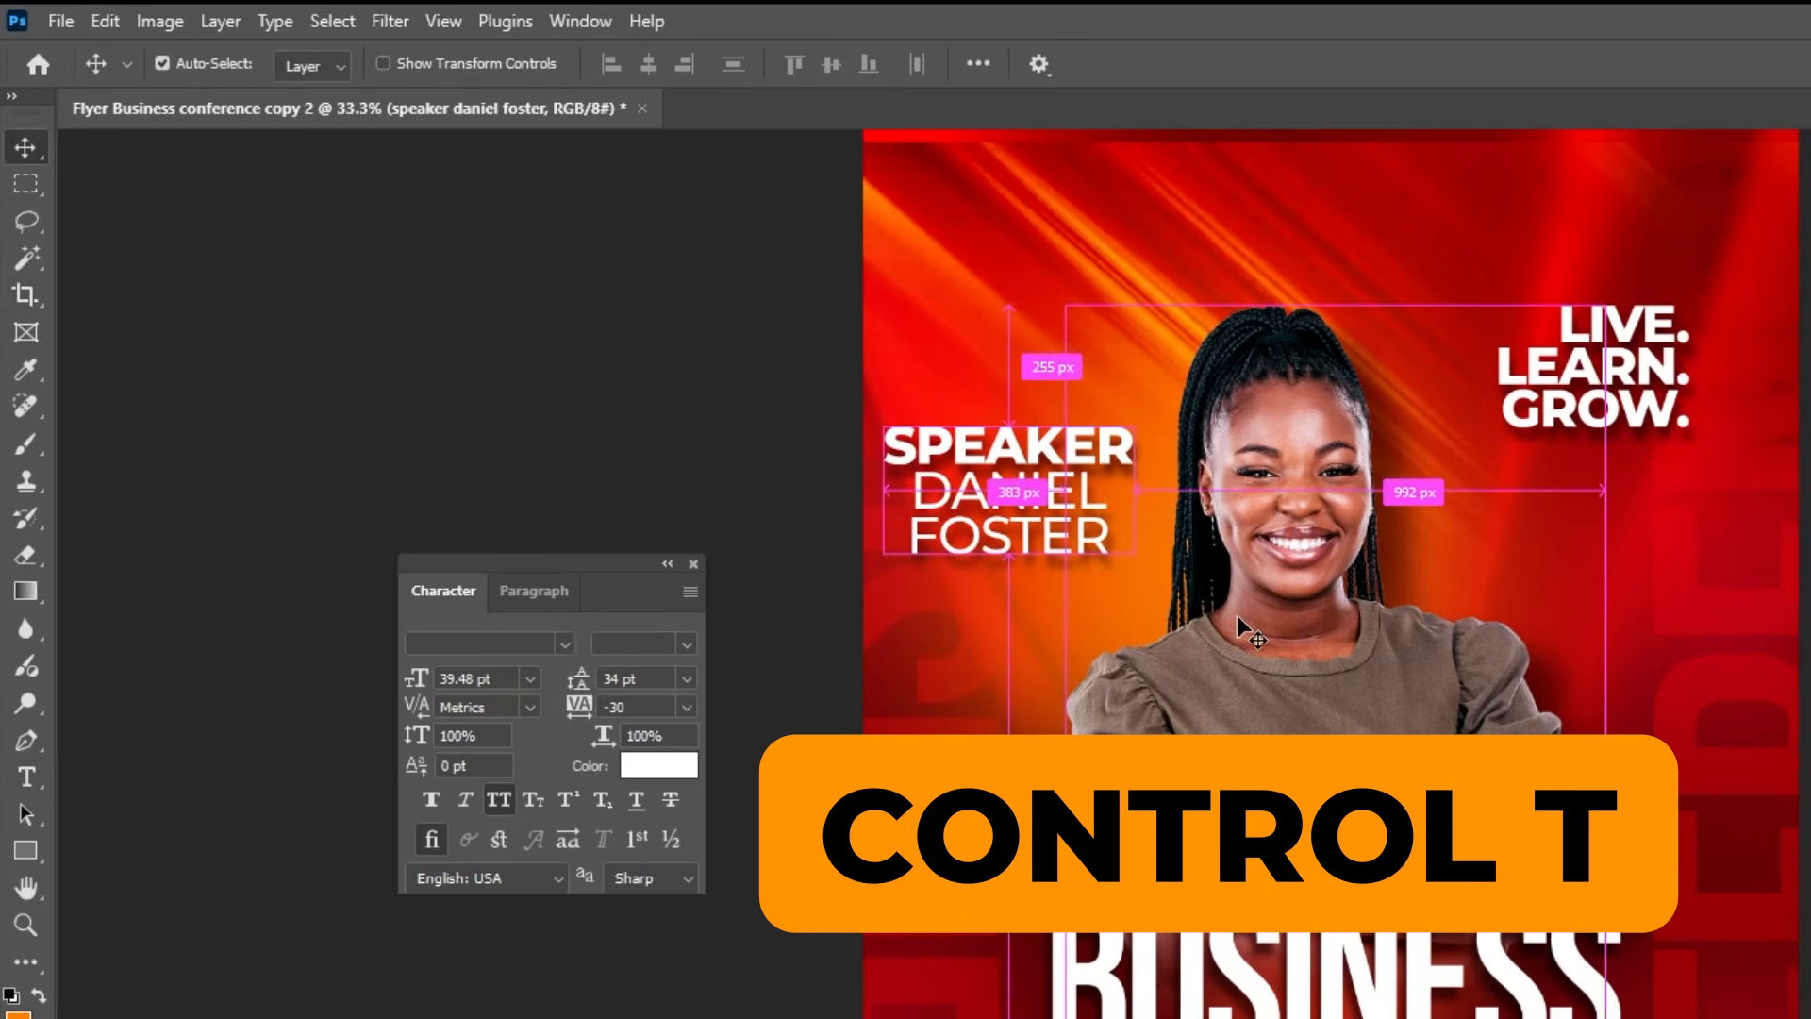
key(ctrl+t)
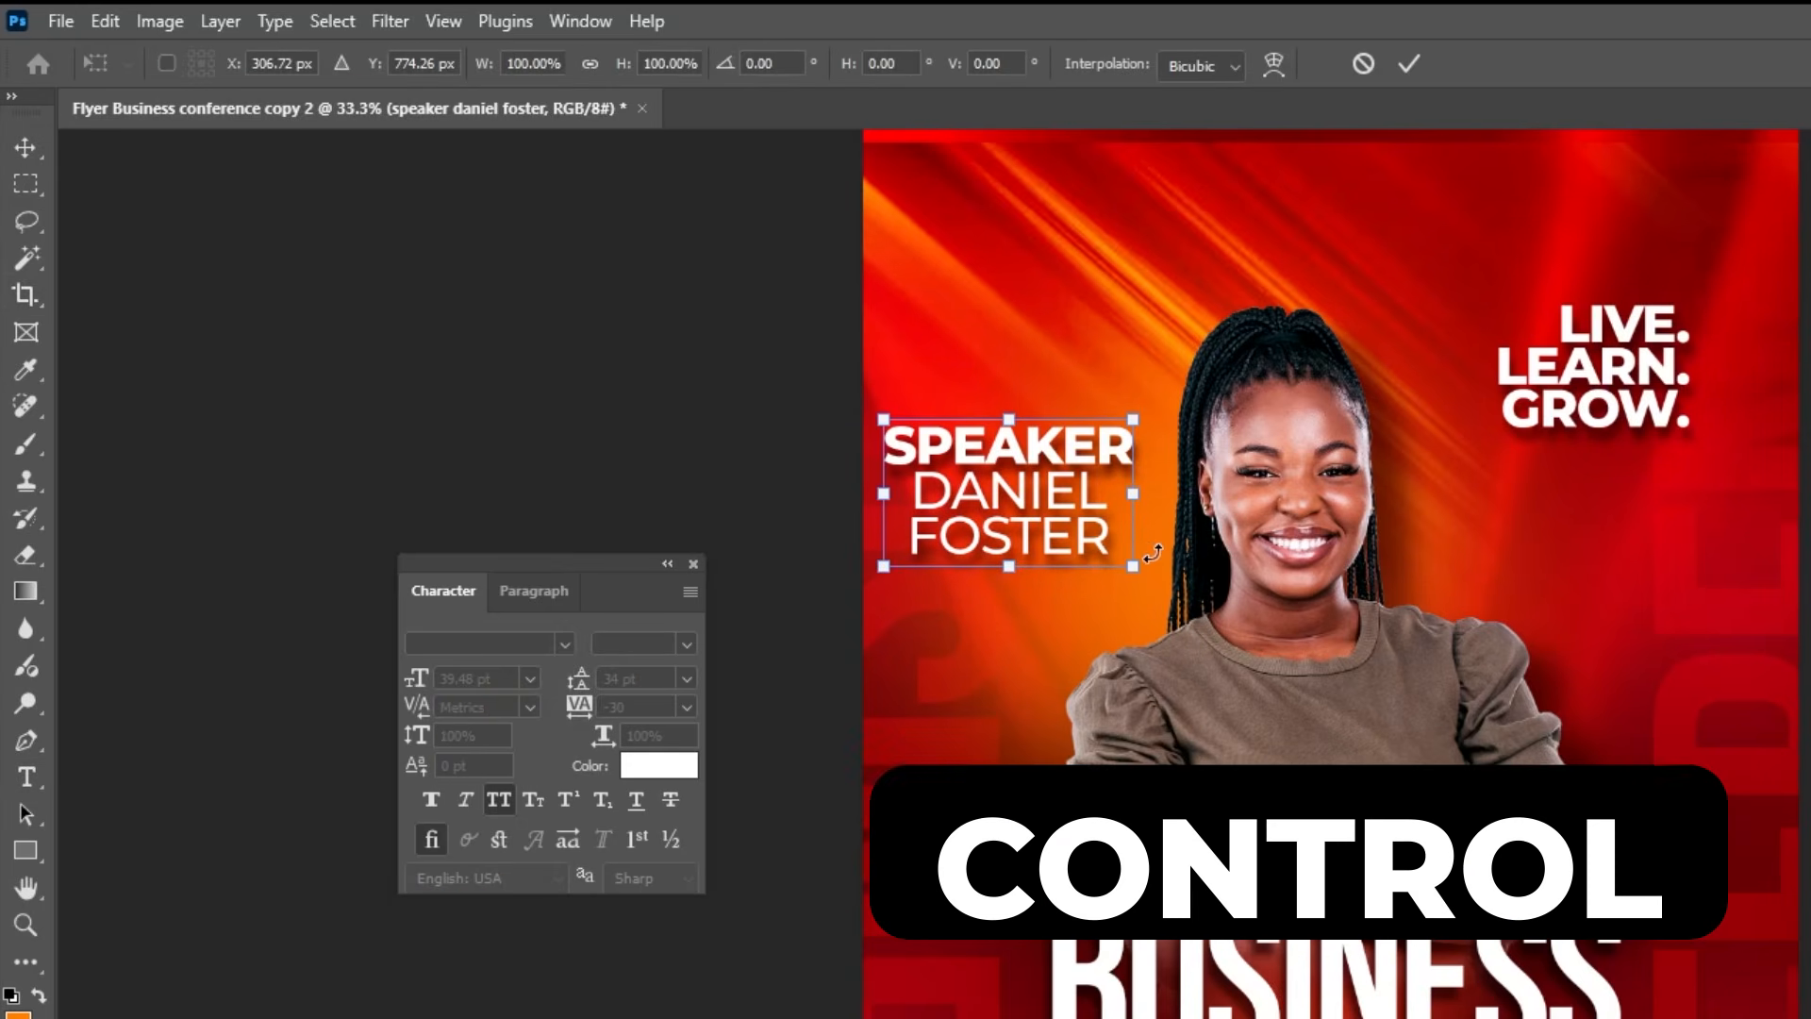
drag(1150, 558, 1146, 541)
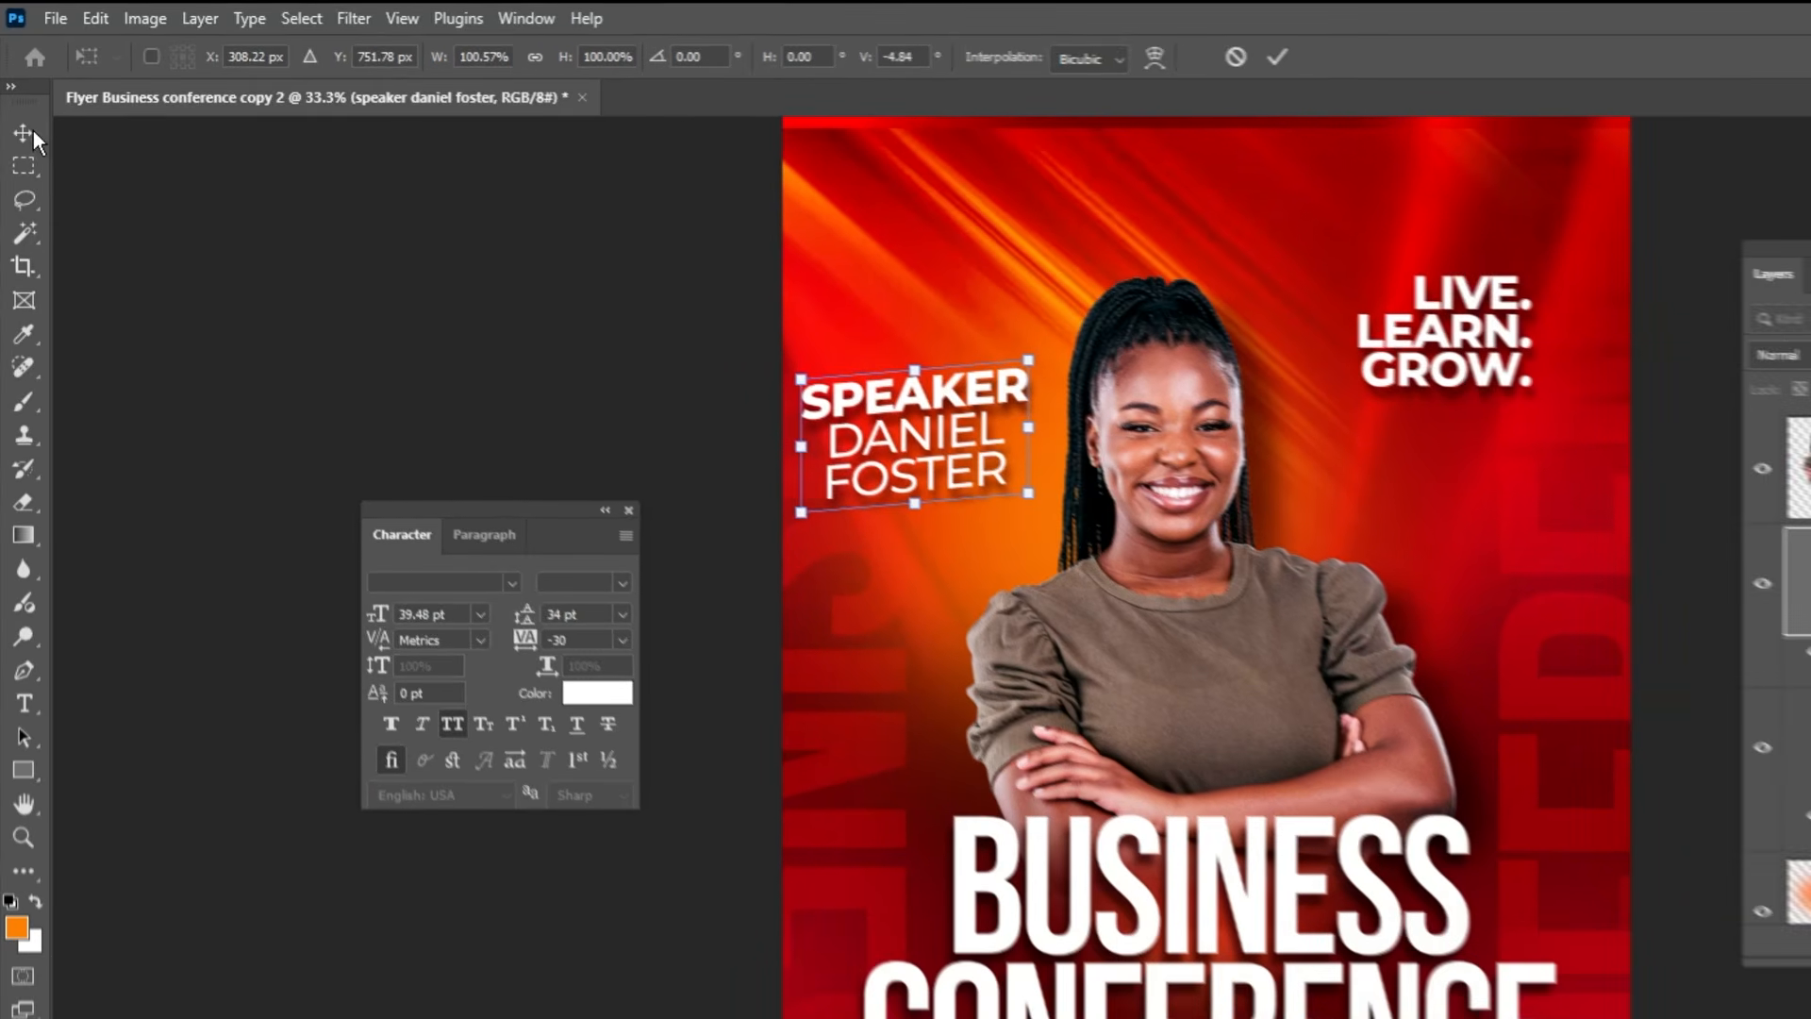
click(33, 132)
drag(877, 430, 873, 451)
drag(989, 463, 989, 490)
drag(724, 355, 732, 356)
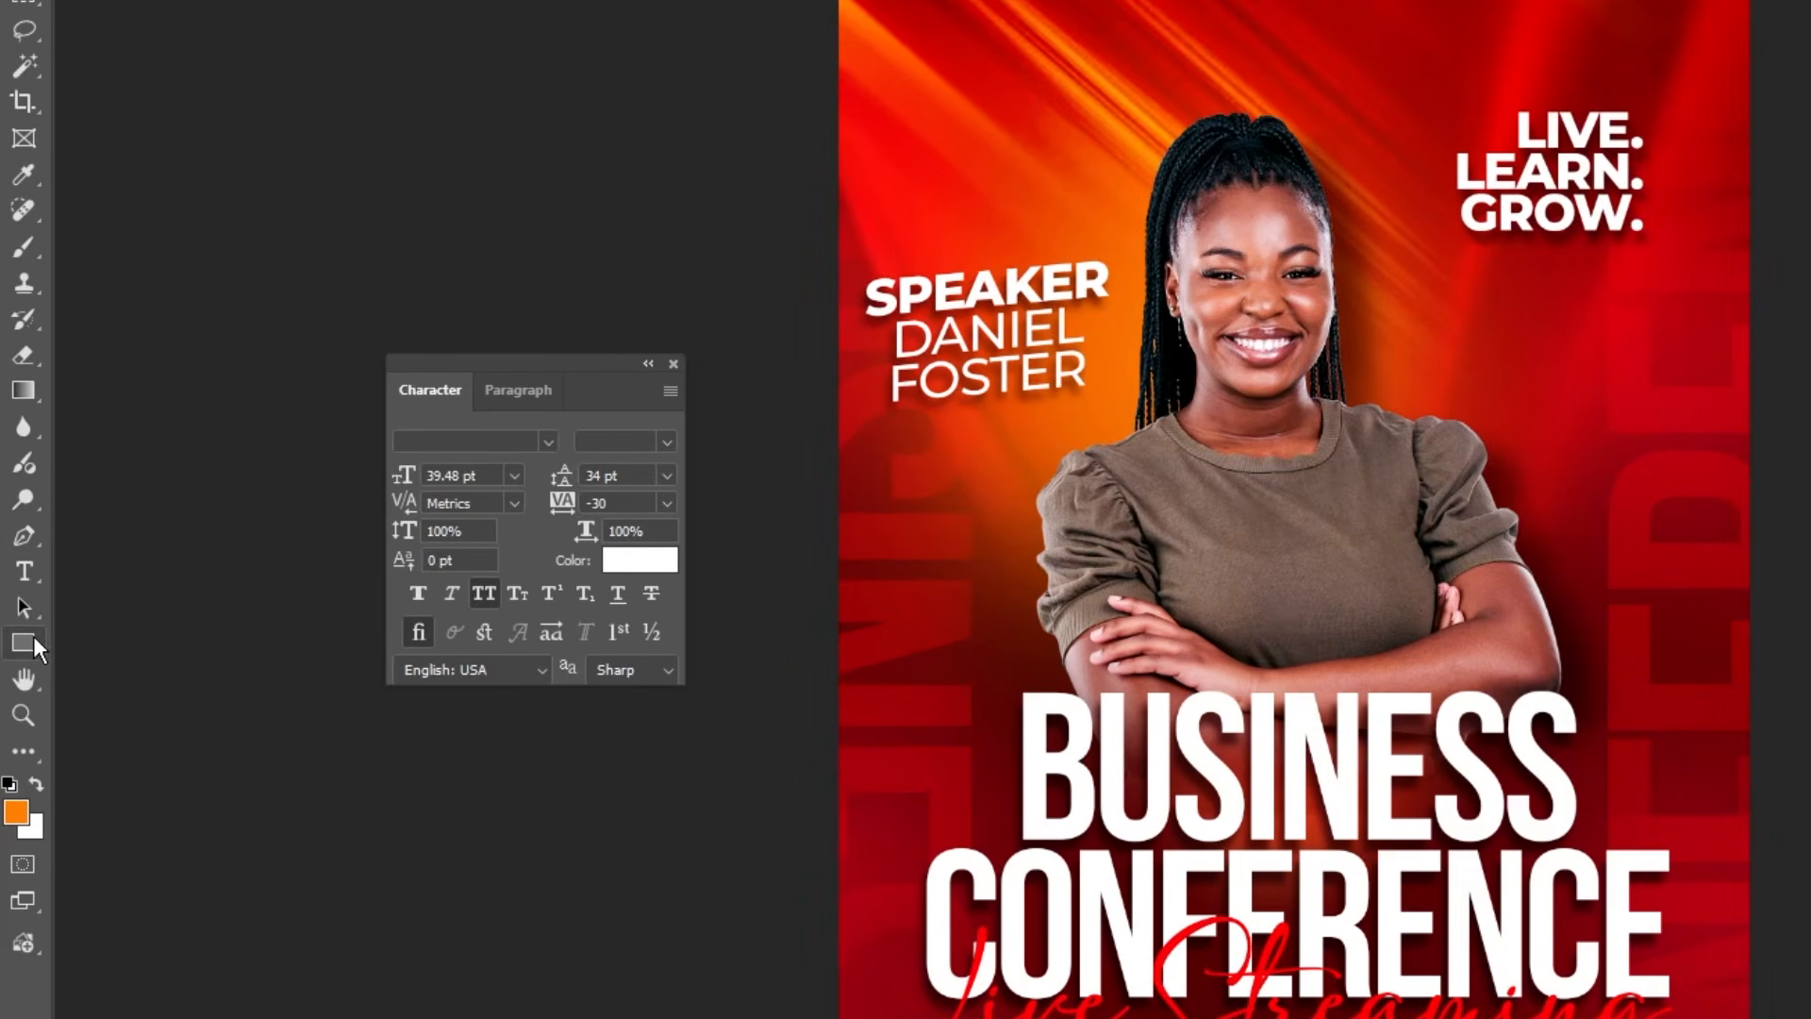
- Draw an orange circle about 642 px in diameter below the slogan, behind the woman's shoulder
right_click(26, 556)
click(139, 671)
drag(1519, 381, 1612, 592)
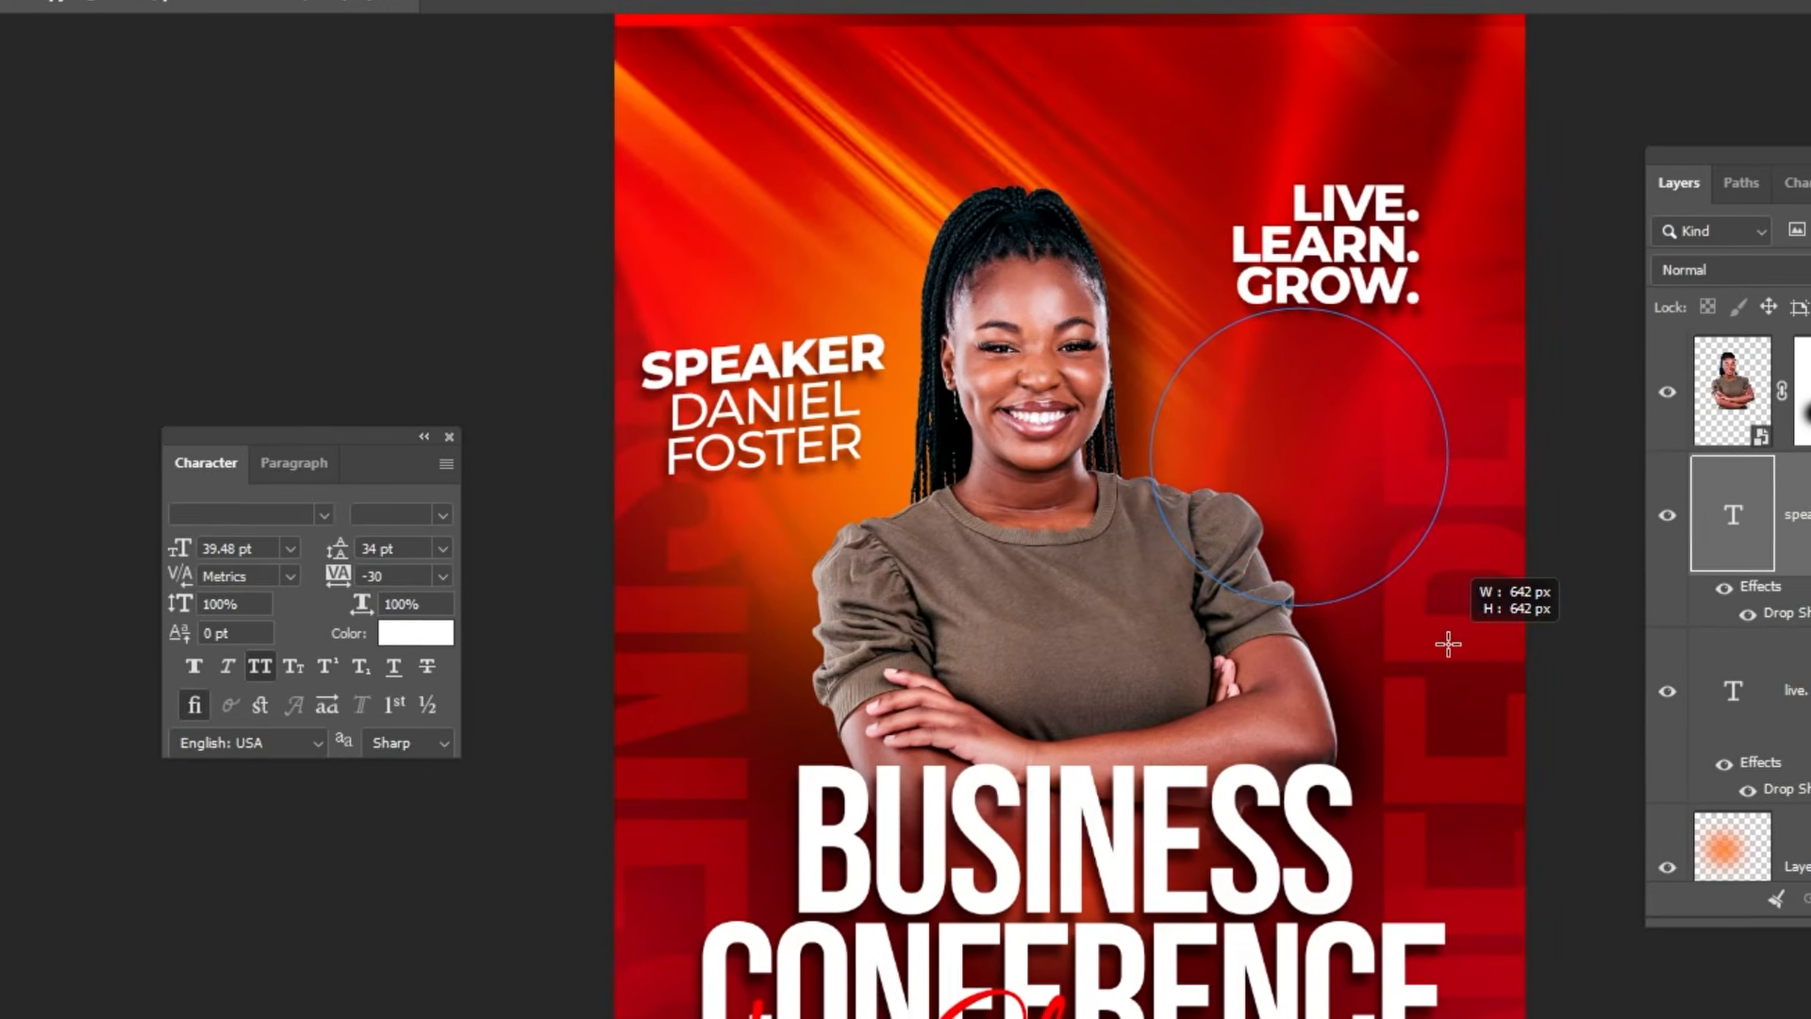
drag(1448, 644, 1448, 644)
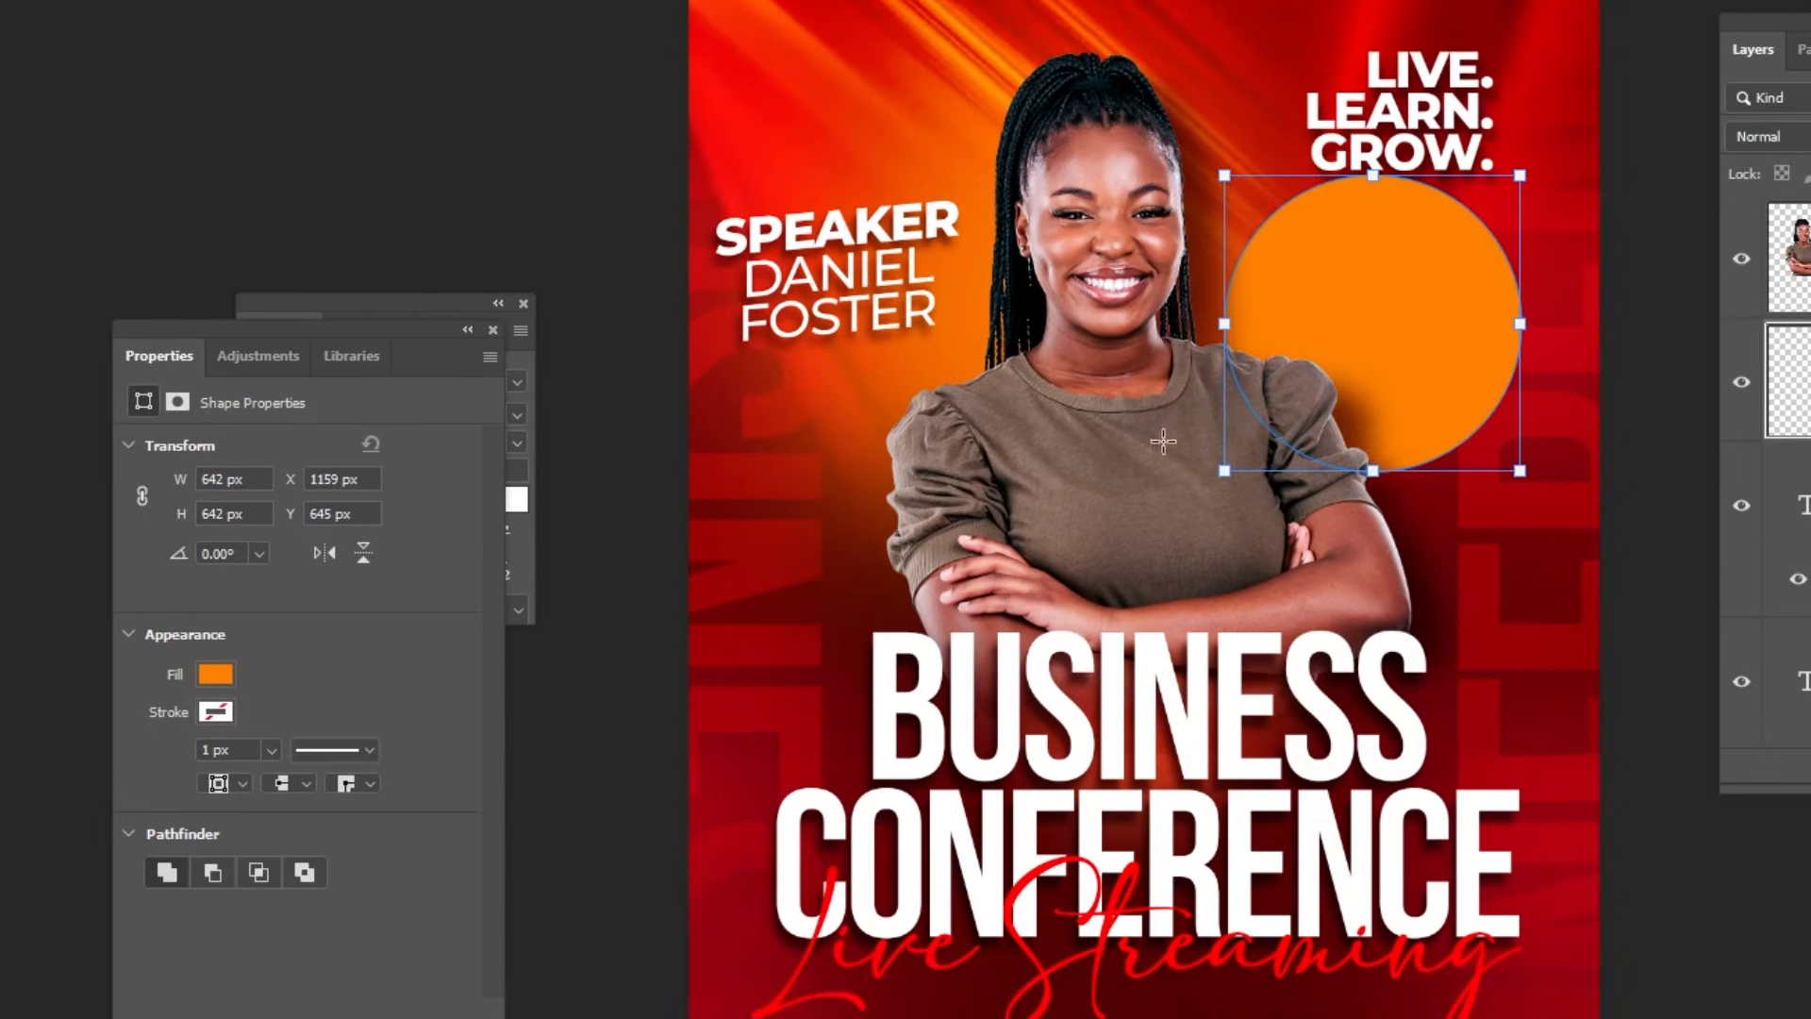
- Fill the circle with red (ff0005), keep it without a stroke, and close the floating property and text settings
click(217, 673)
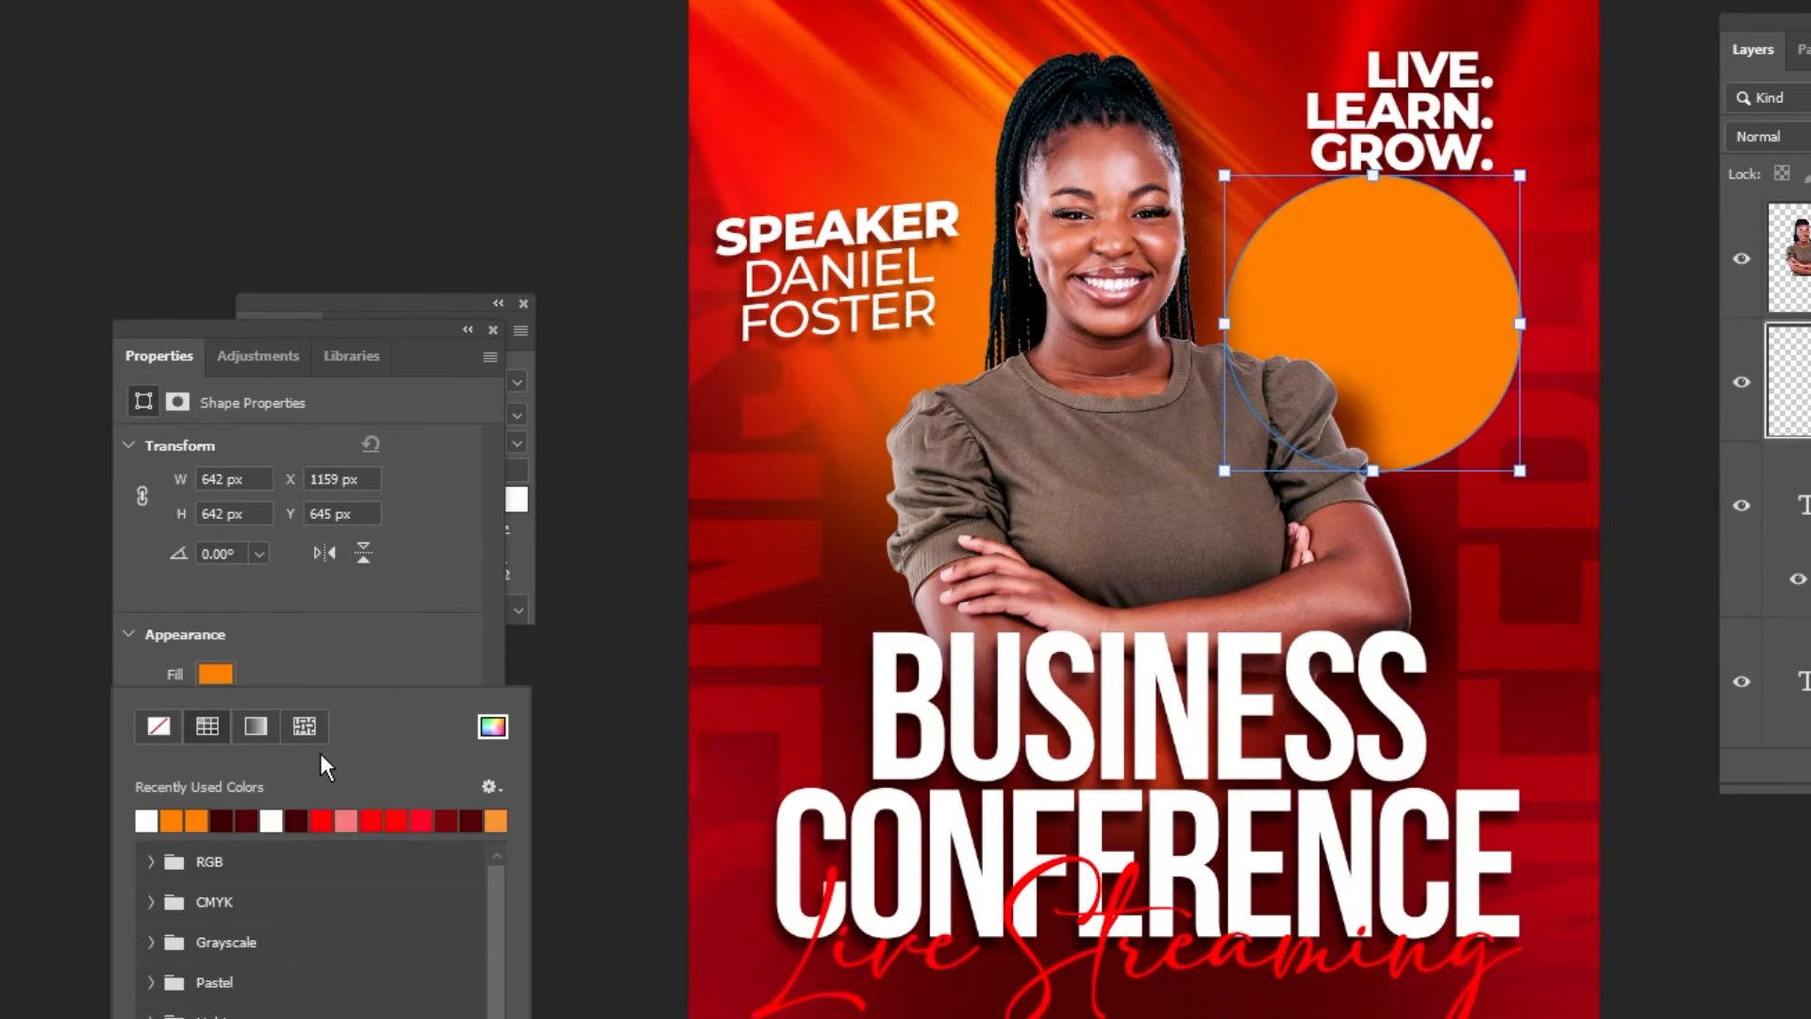
click(321, 816)
click(492, 726)
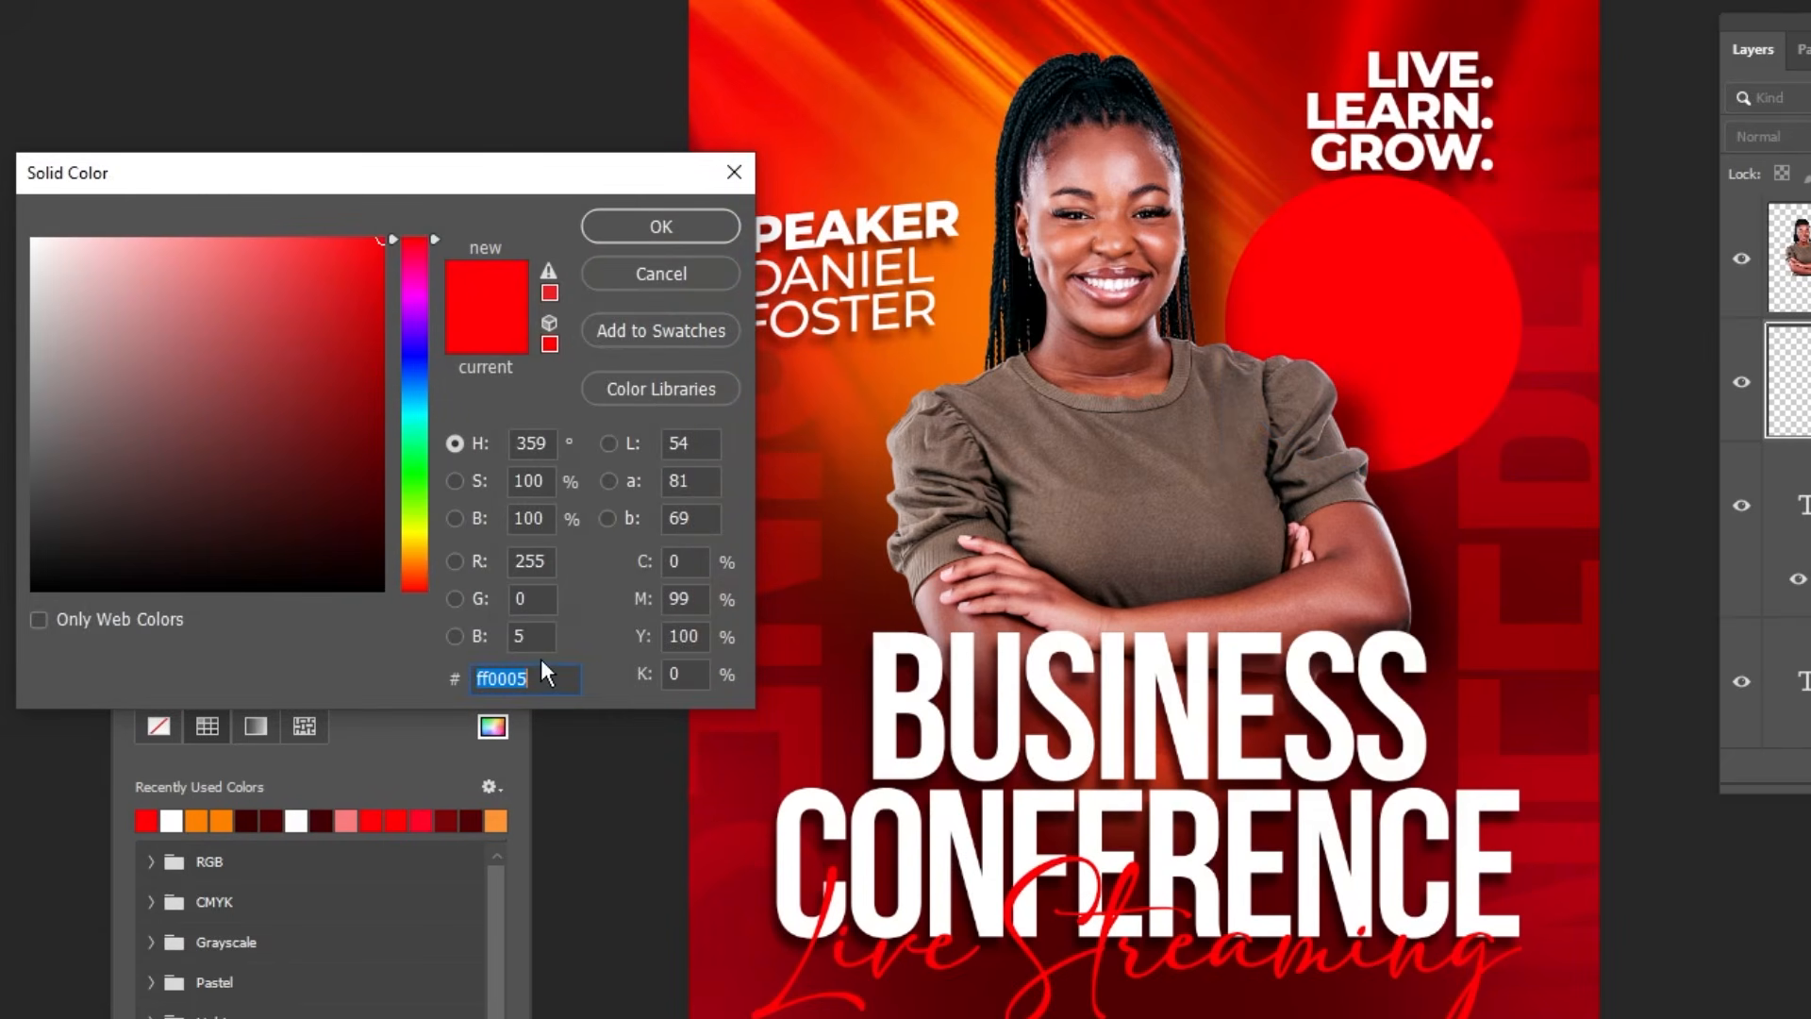
click(685, 232)
click(339, 654)
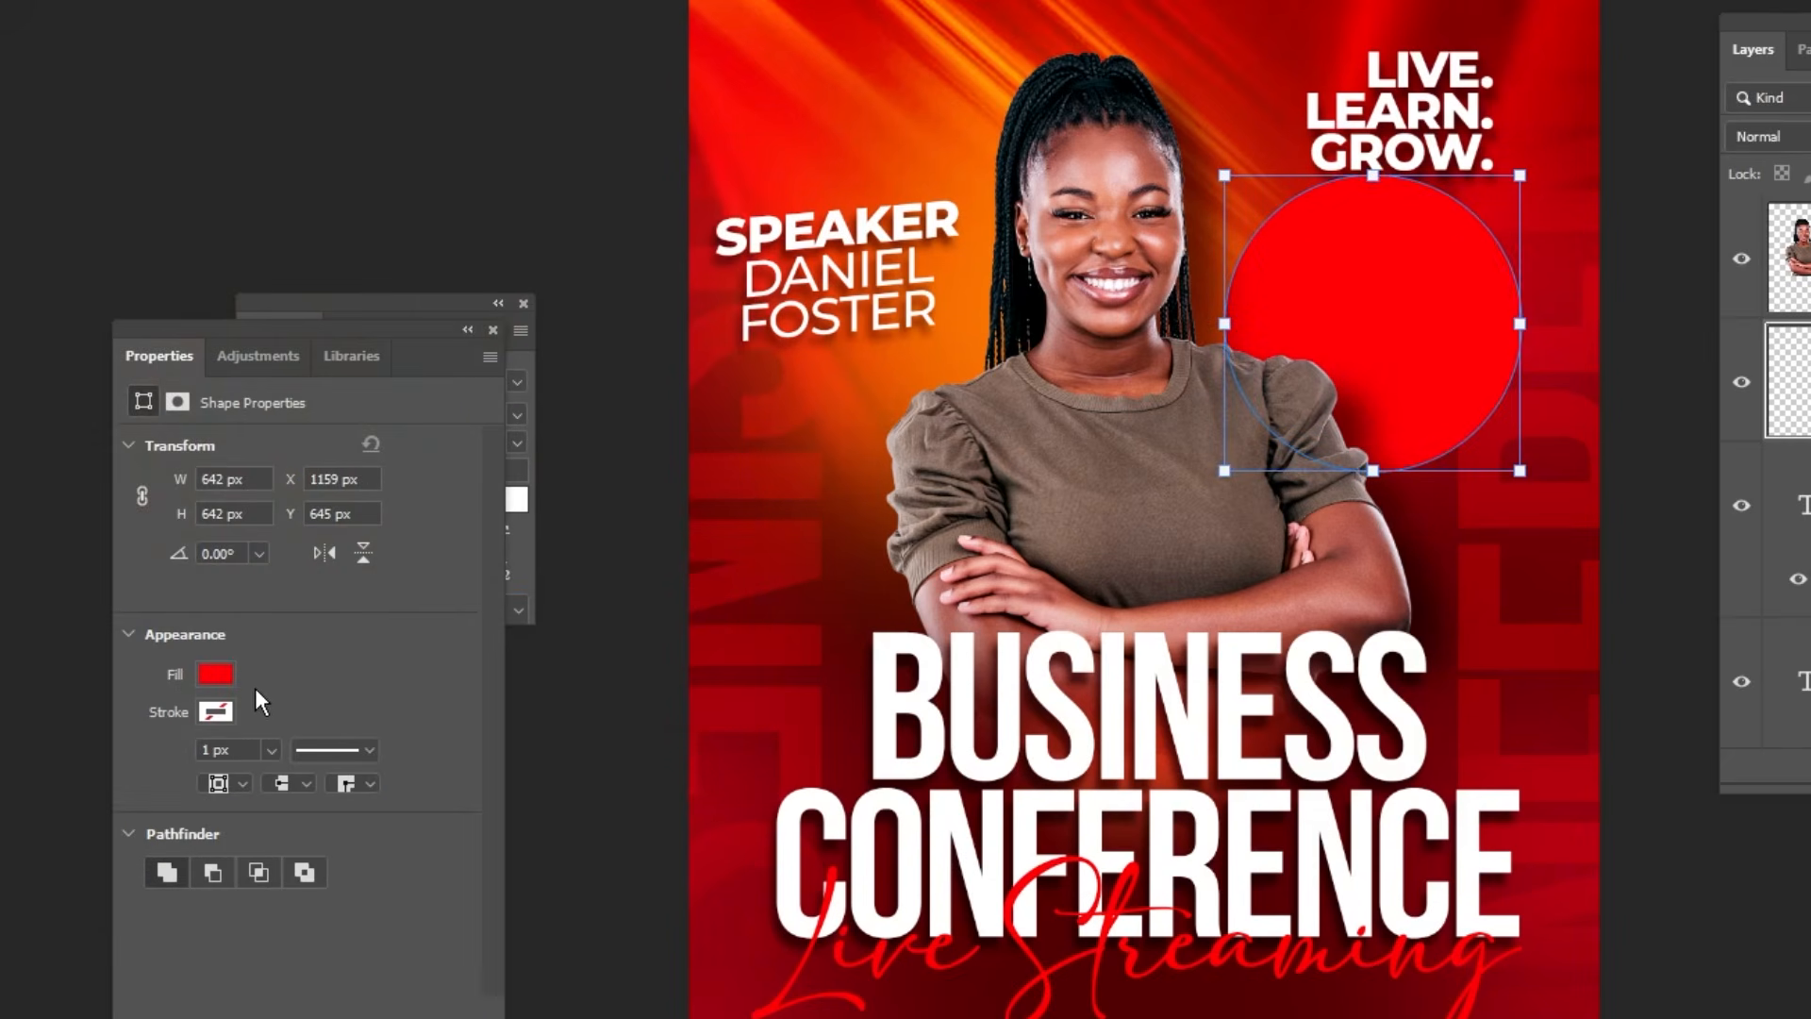
click(225, 713)
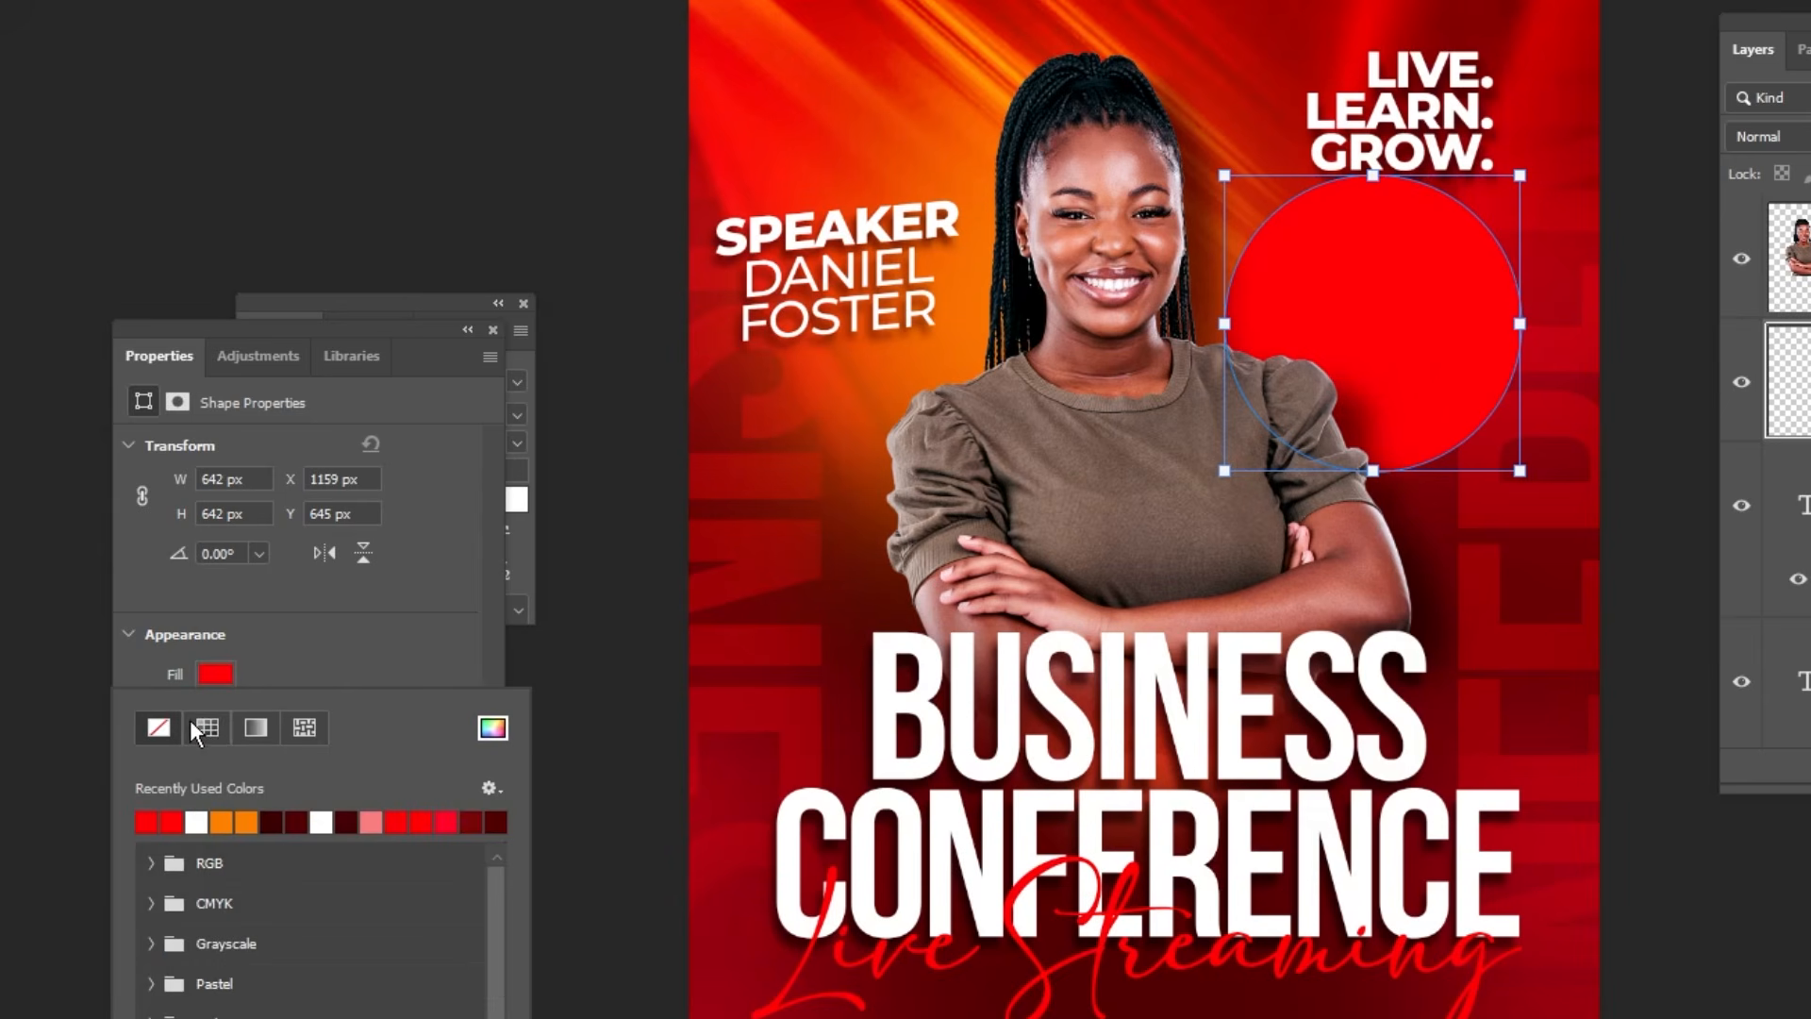
click(292, 678)
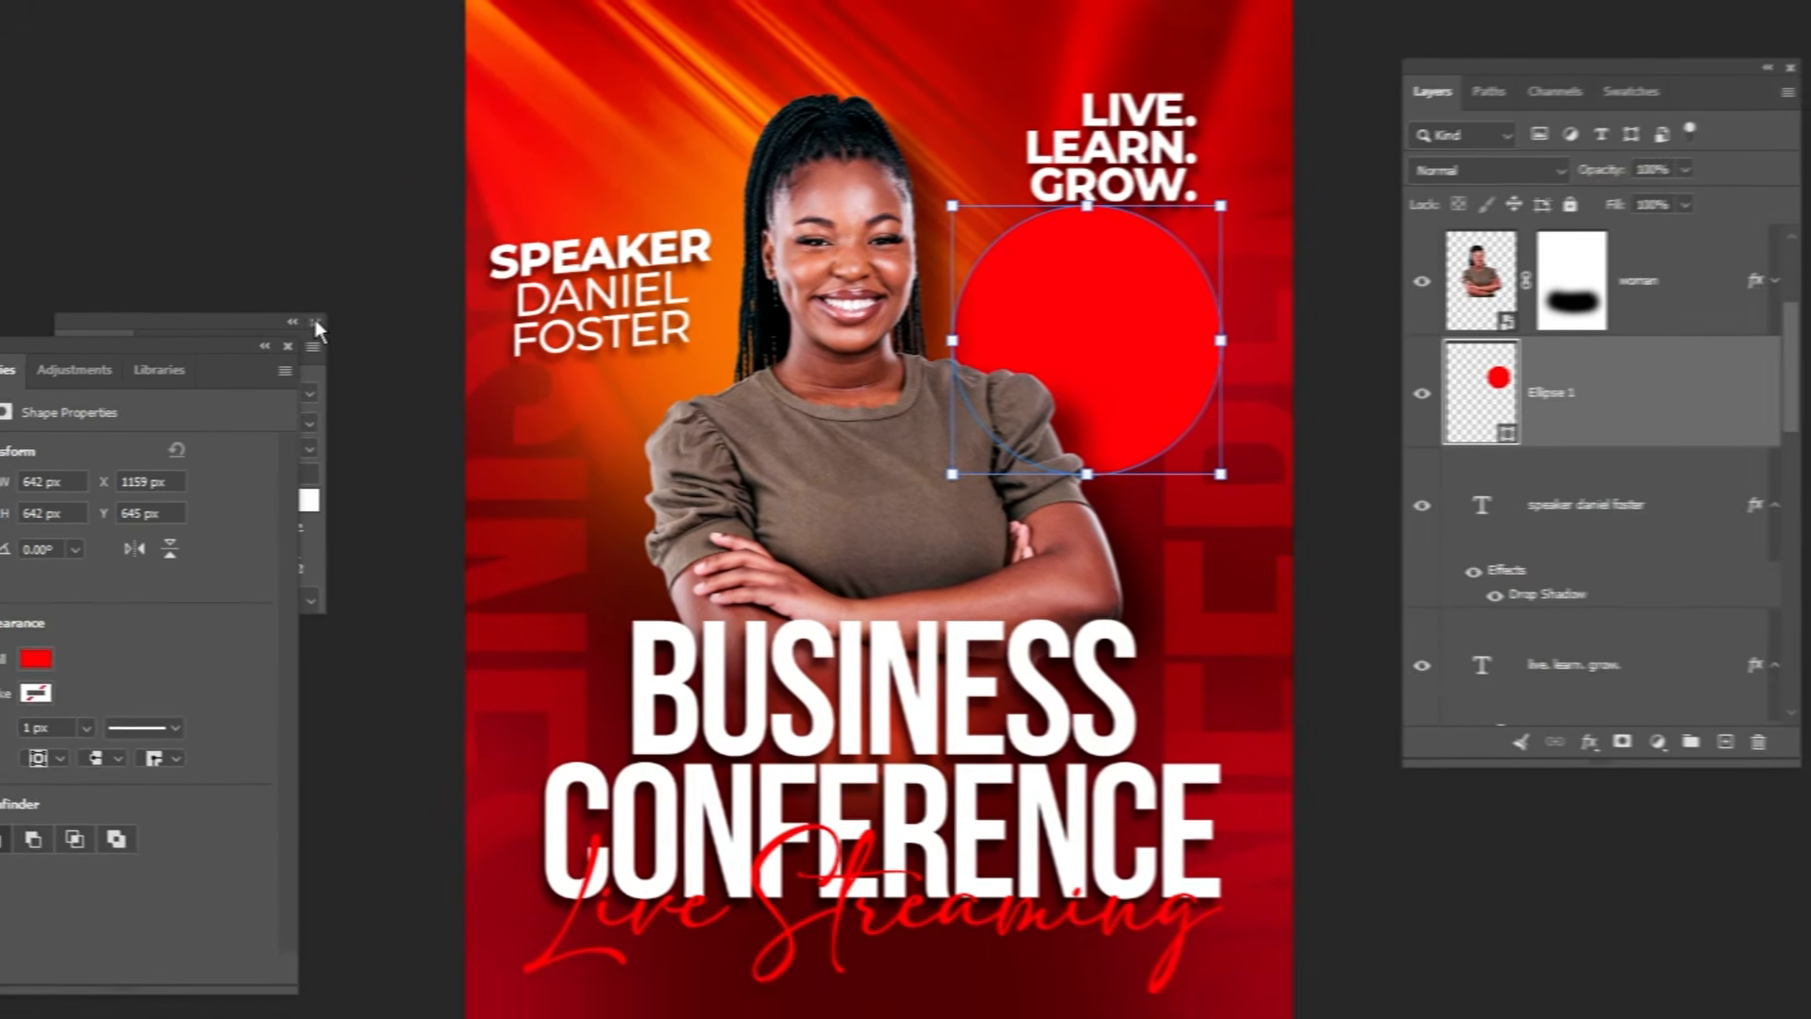
click(492, 331)
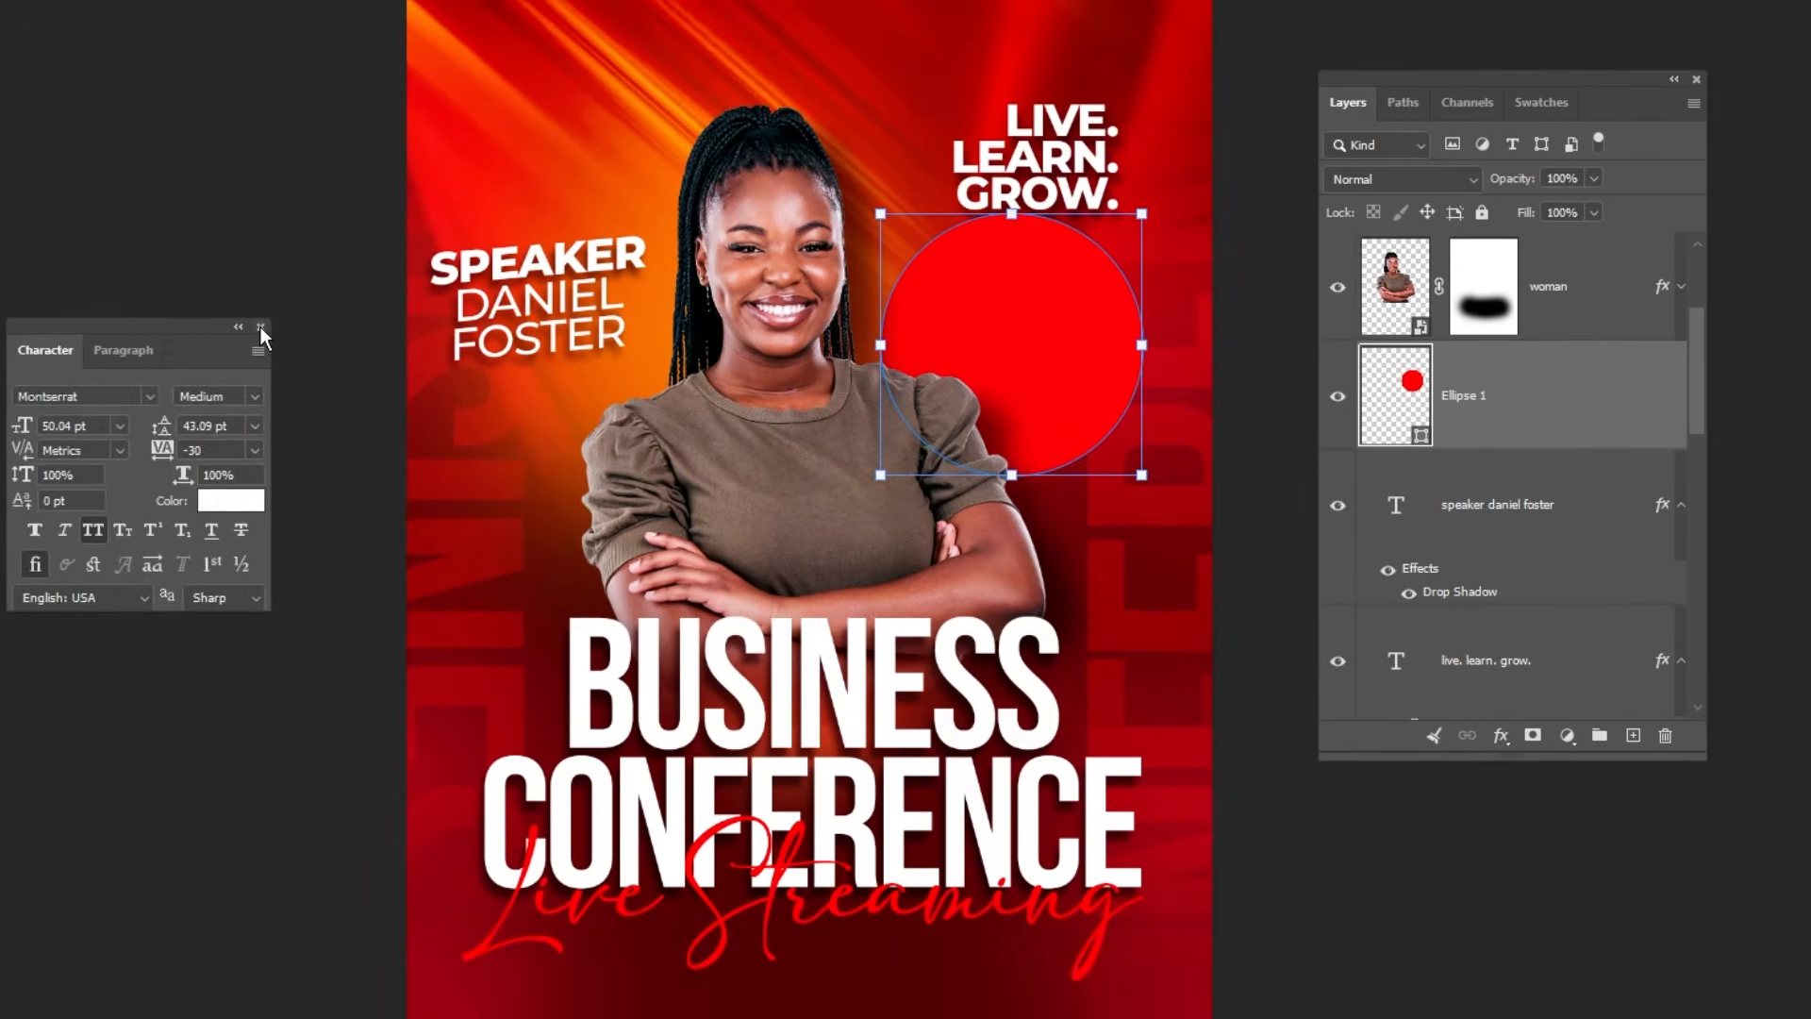
click(261, 328)
- Bring the red circle in front of the woman, shift it slightly downward over her shoulder, and set its opacity to 83%
drag(1466, 405, 1526, 299)
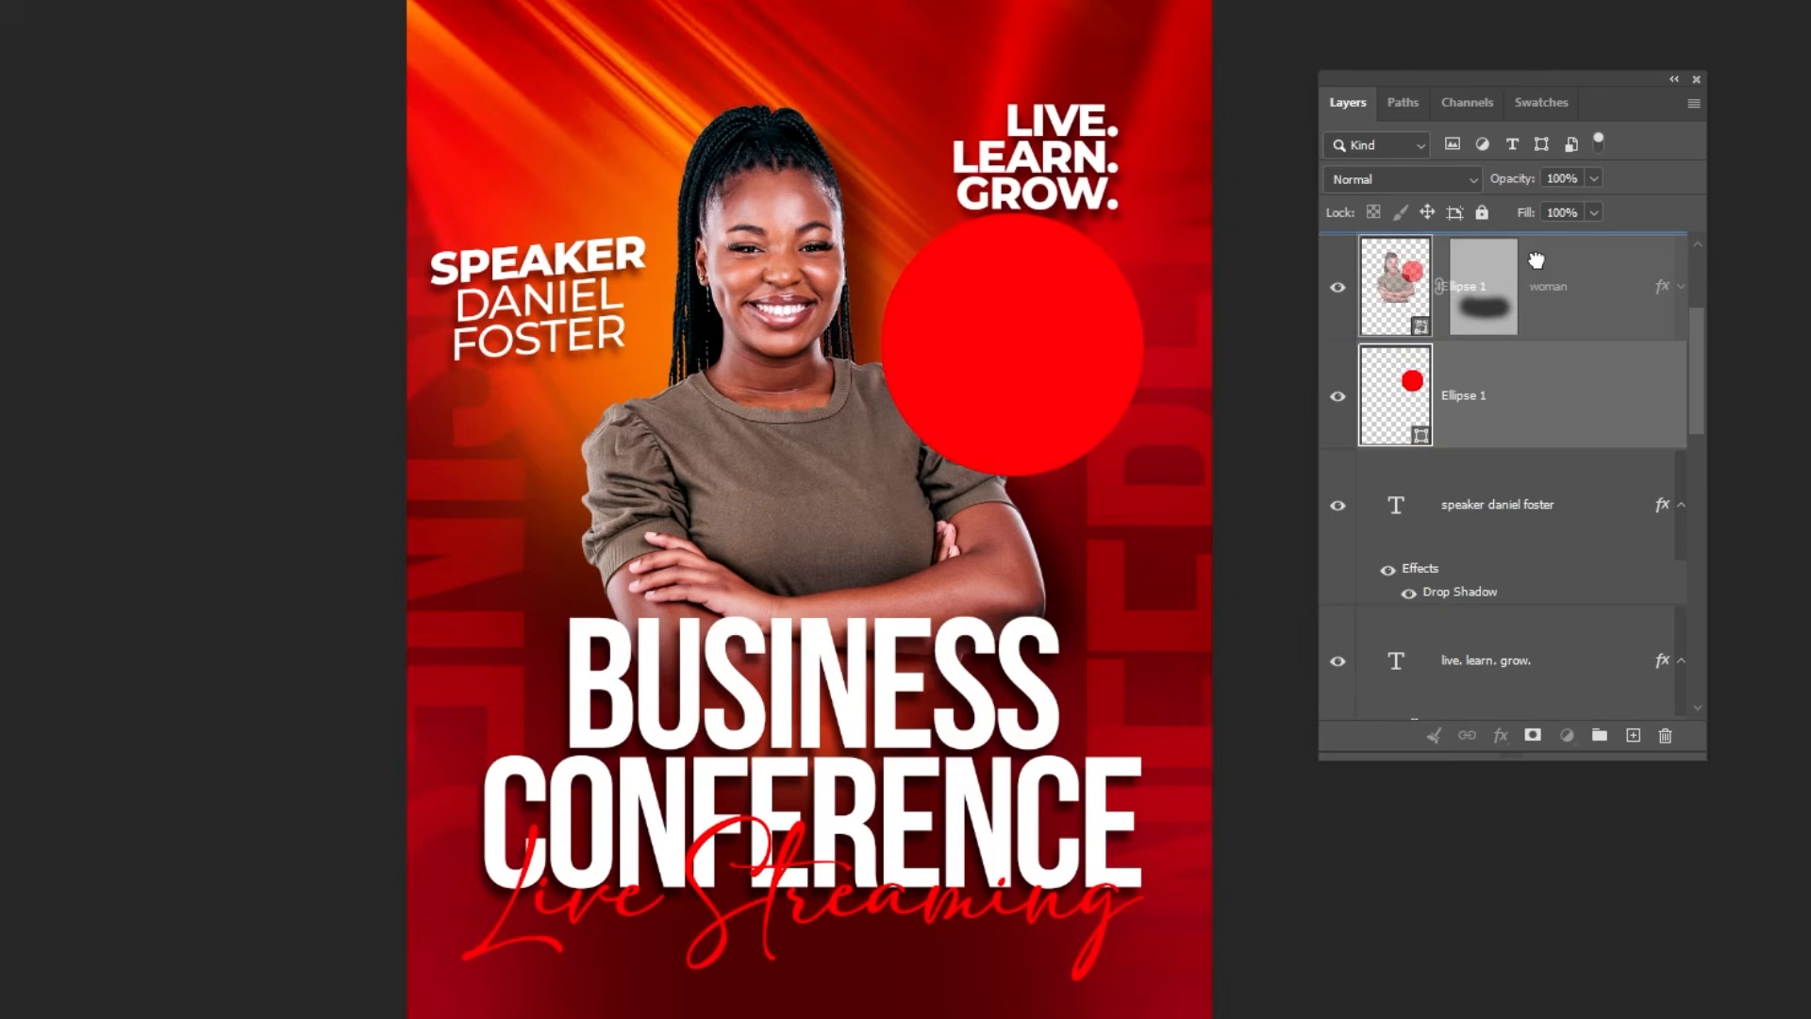
drag(1053, 352, 1042, 367)
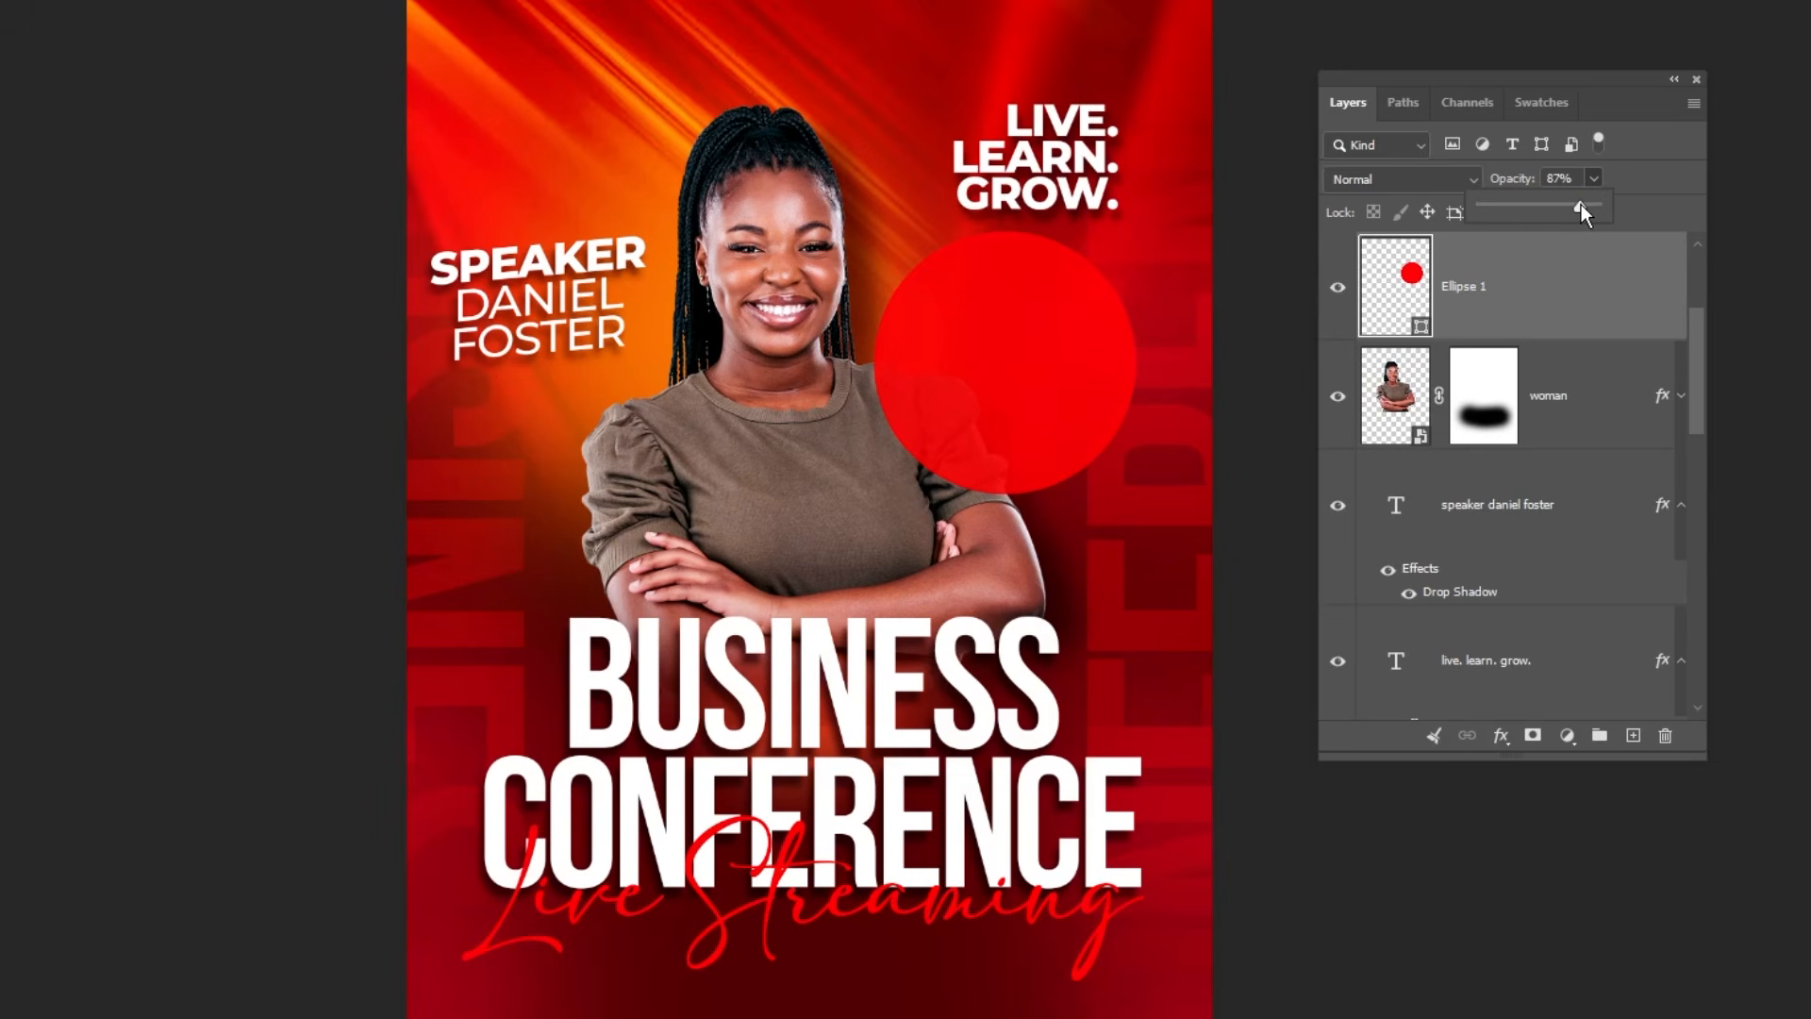
click(1097, 405)
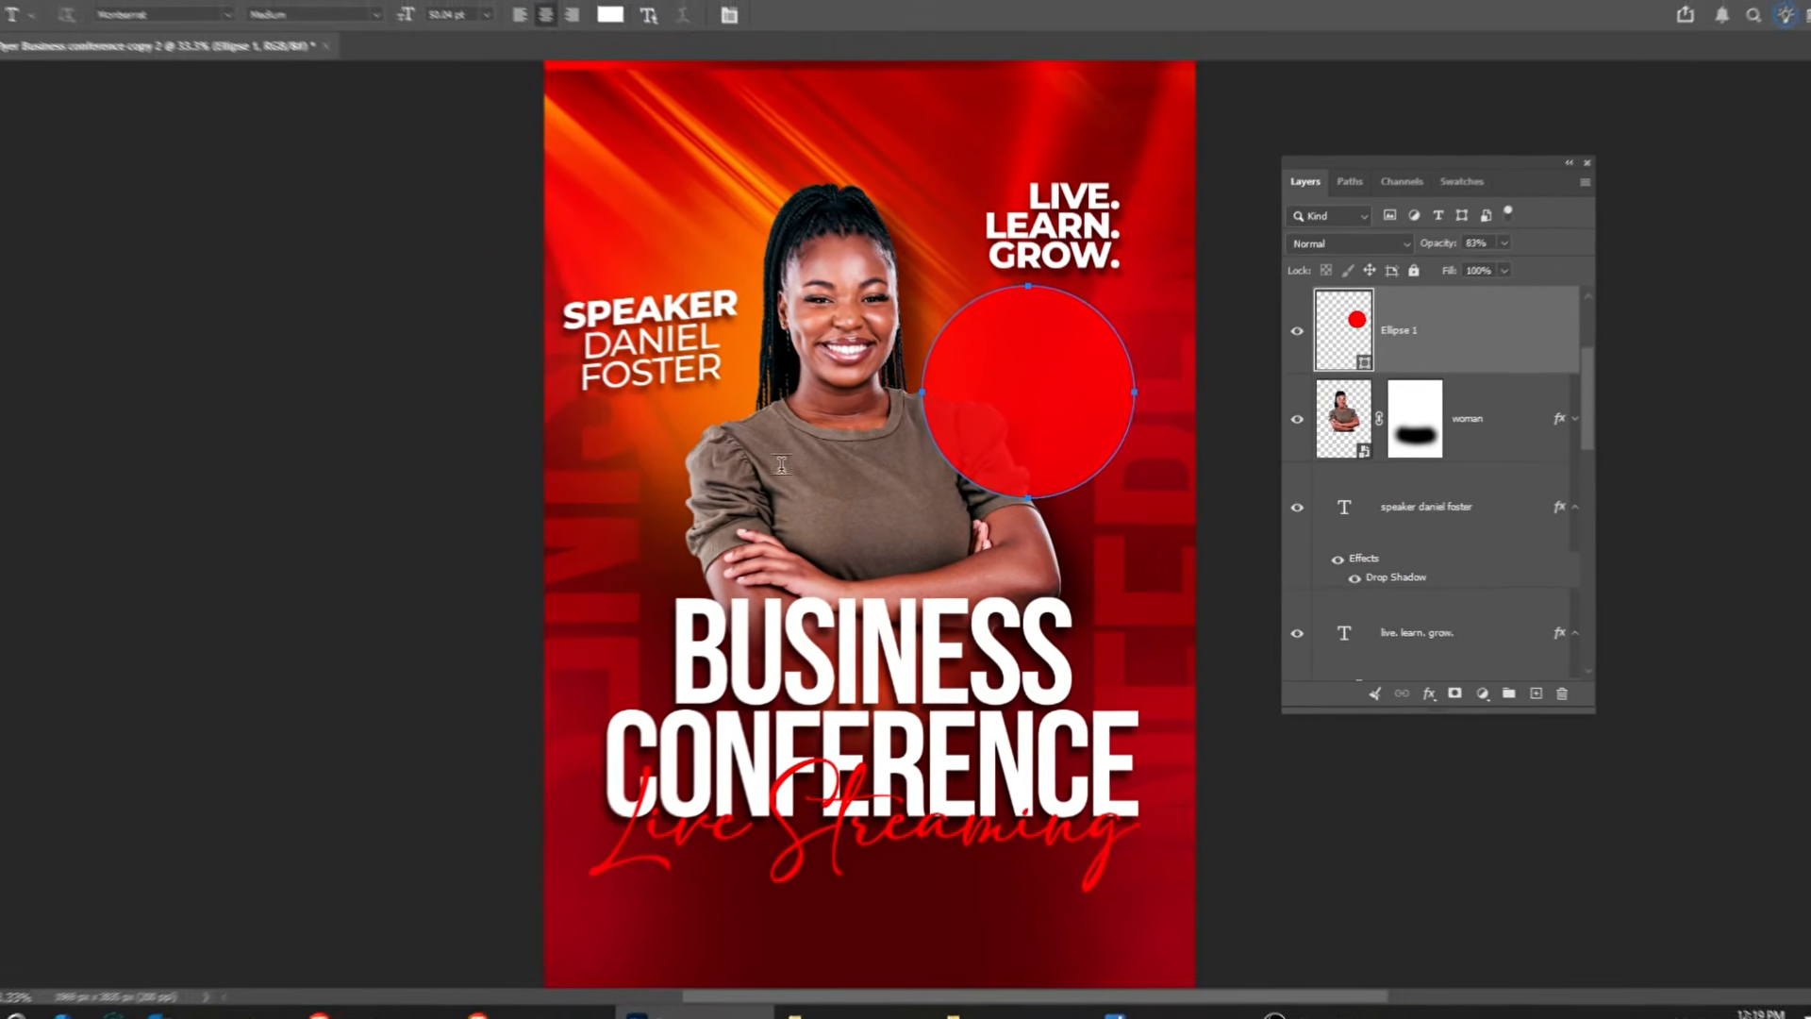
- Add the white date text "25TH MAY 2026" on three lines and place it over the red circle
key(t)
click(800, 466)
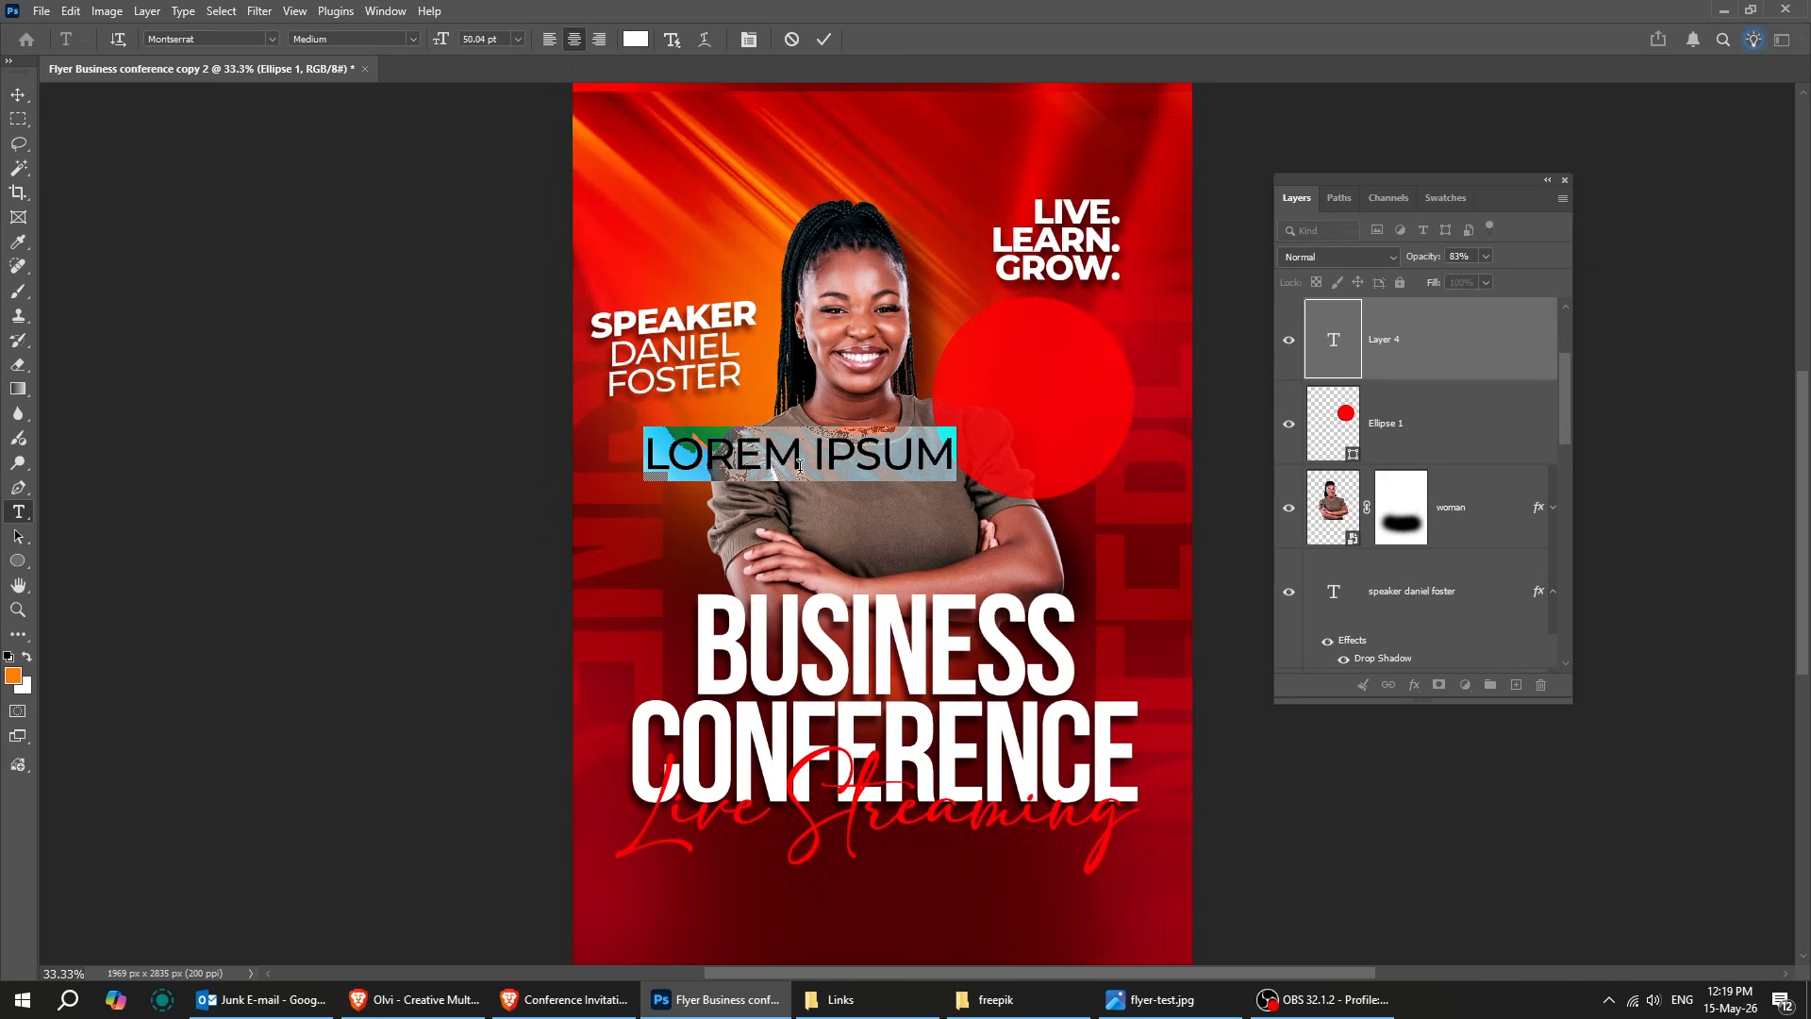
text(25TH)
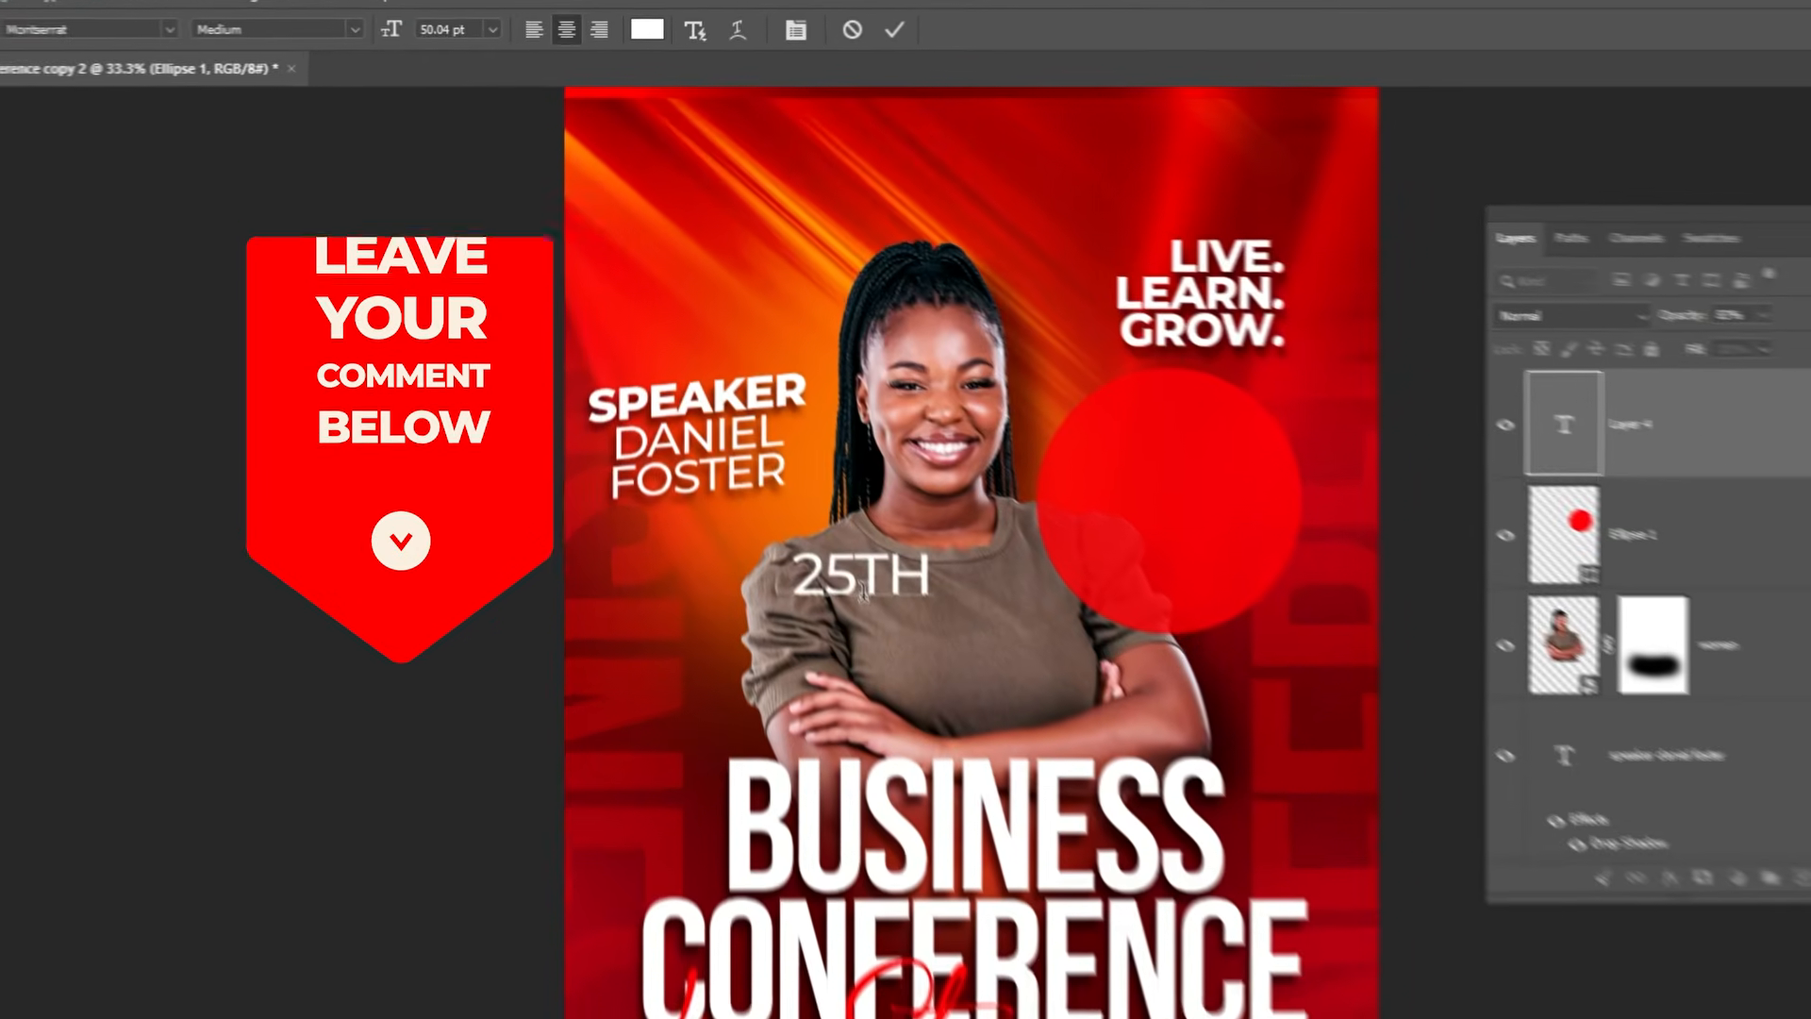
key(Return)
text(MAY)
key(Return)
text(2026)
key(ctrl+Return)
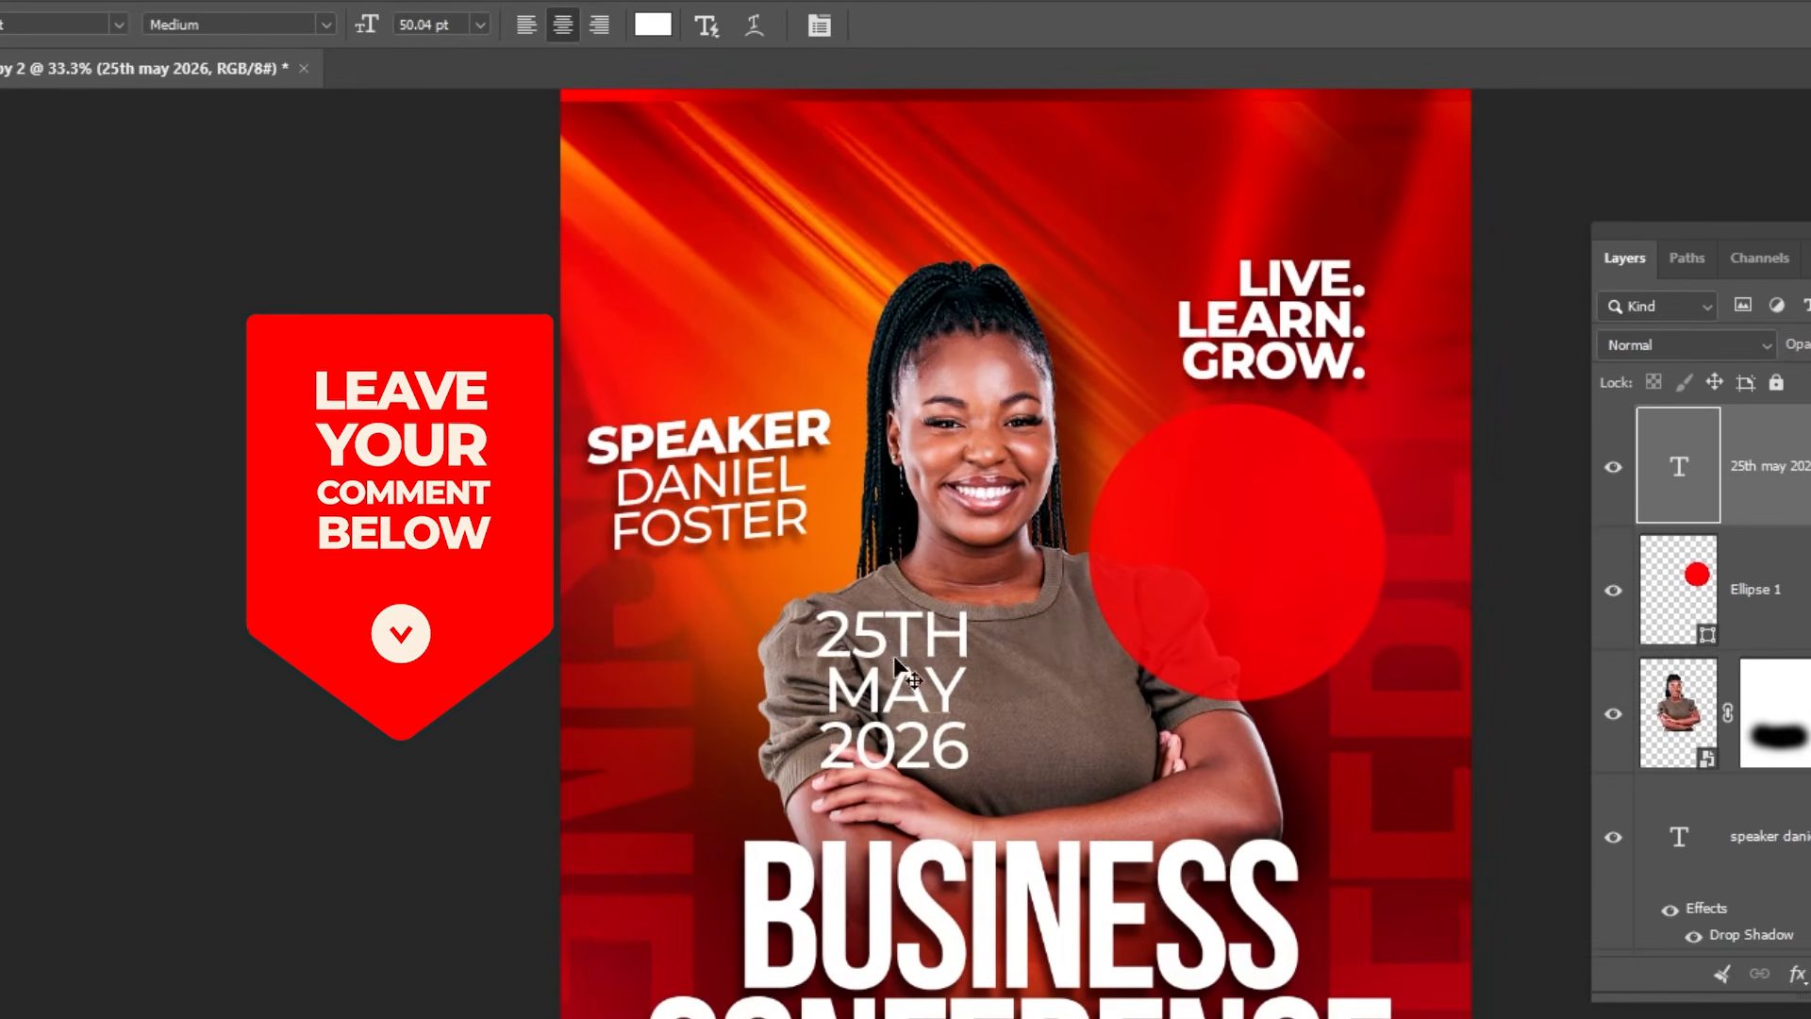
click(819, 26)
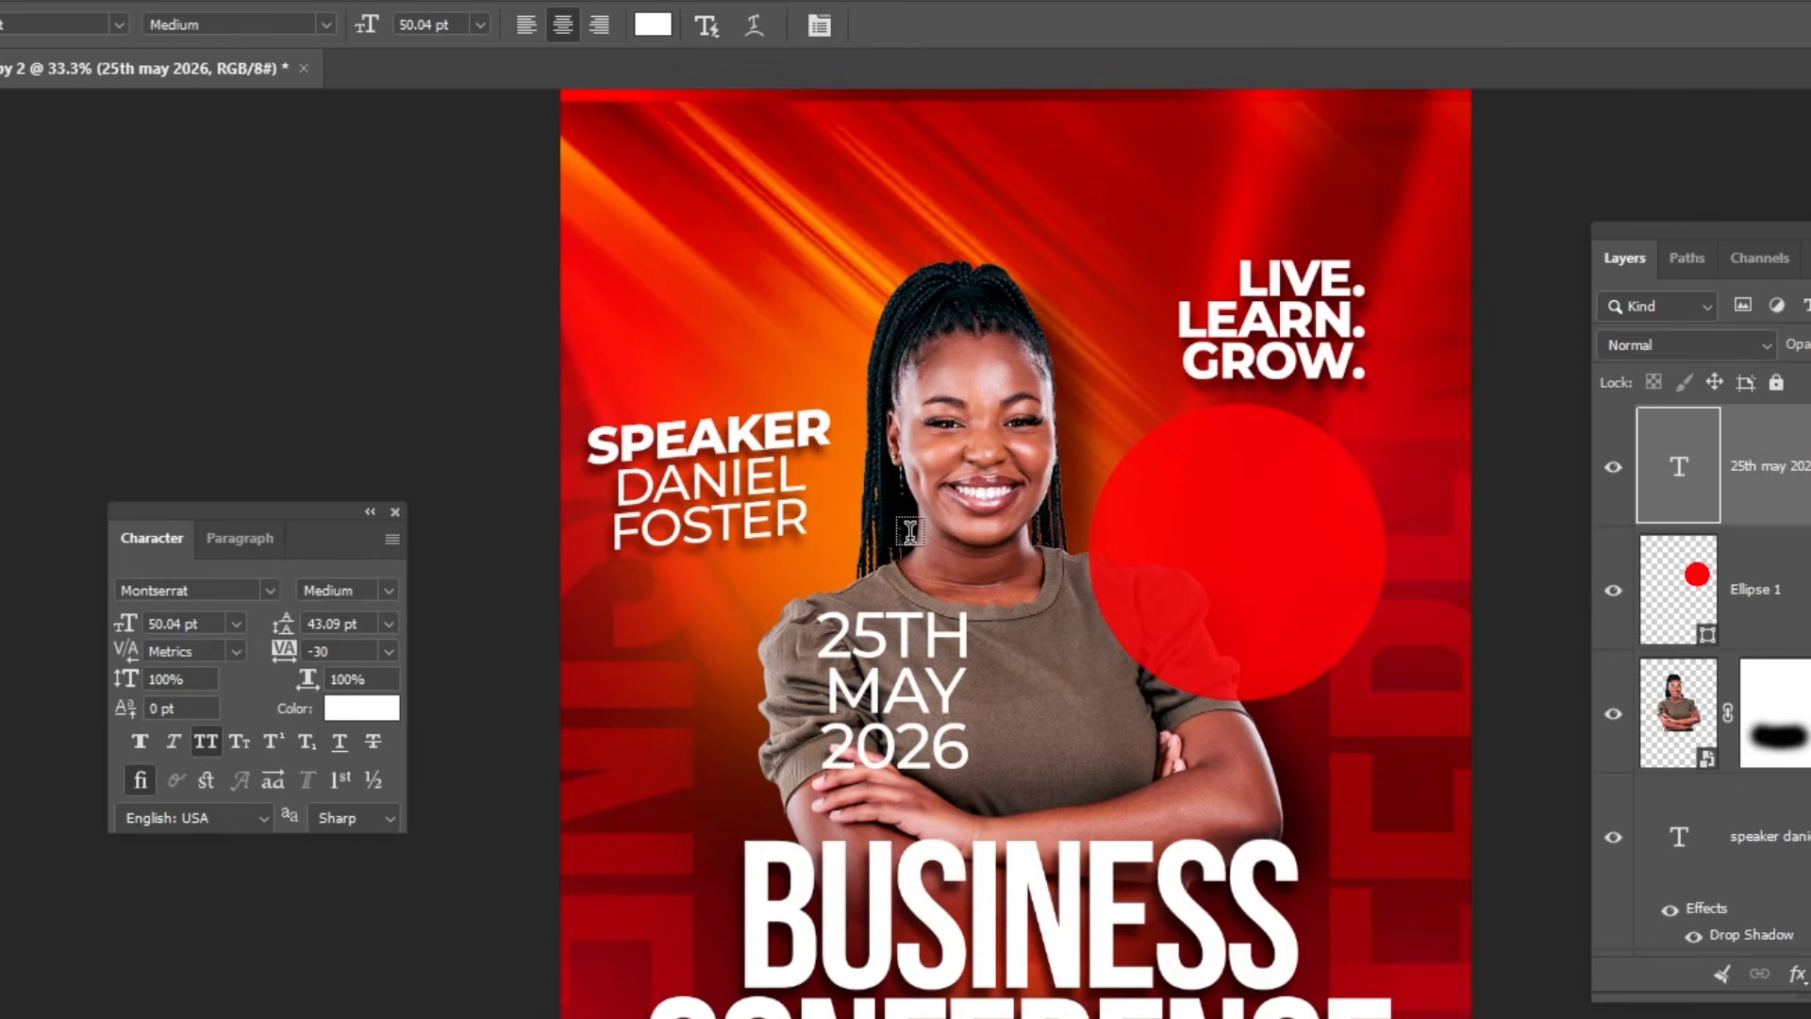
key(v)
drag(929, 674, 1273, 528)
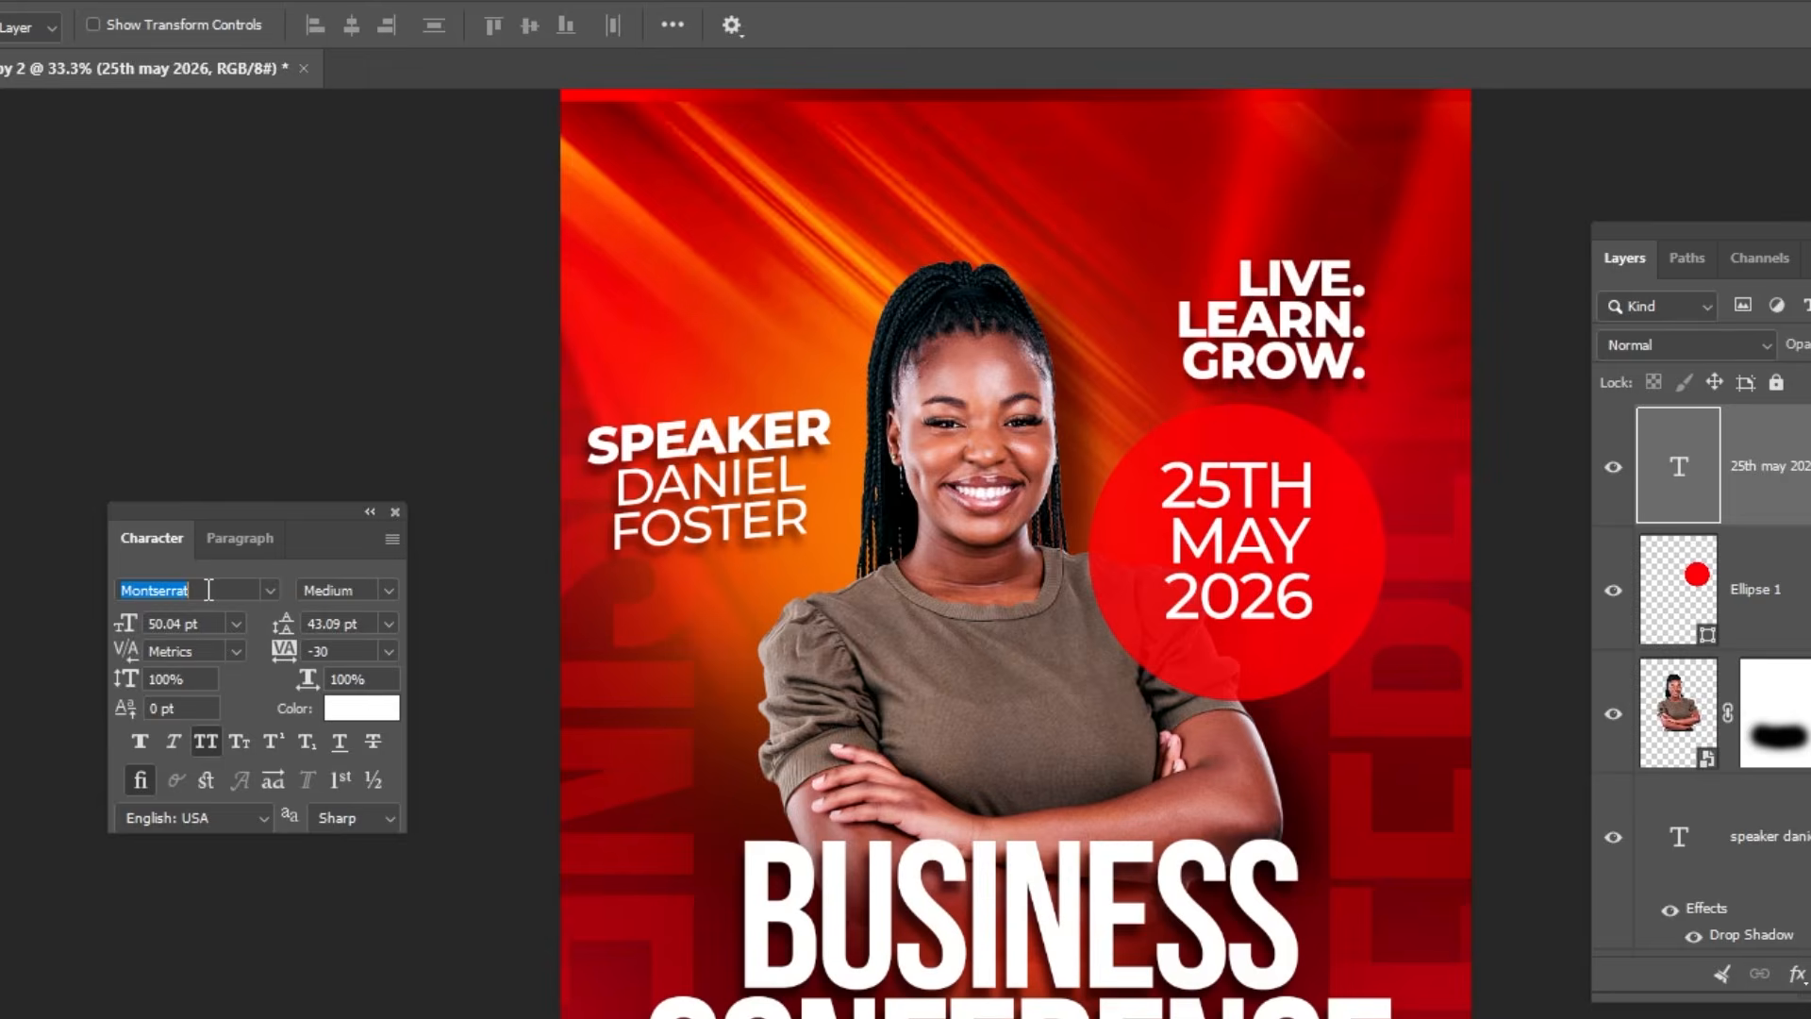
- Set the date text in Bebas Neue Bold with 39 pt leading
text(bebas)
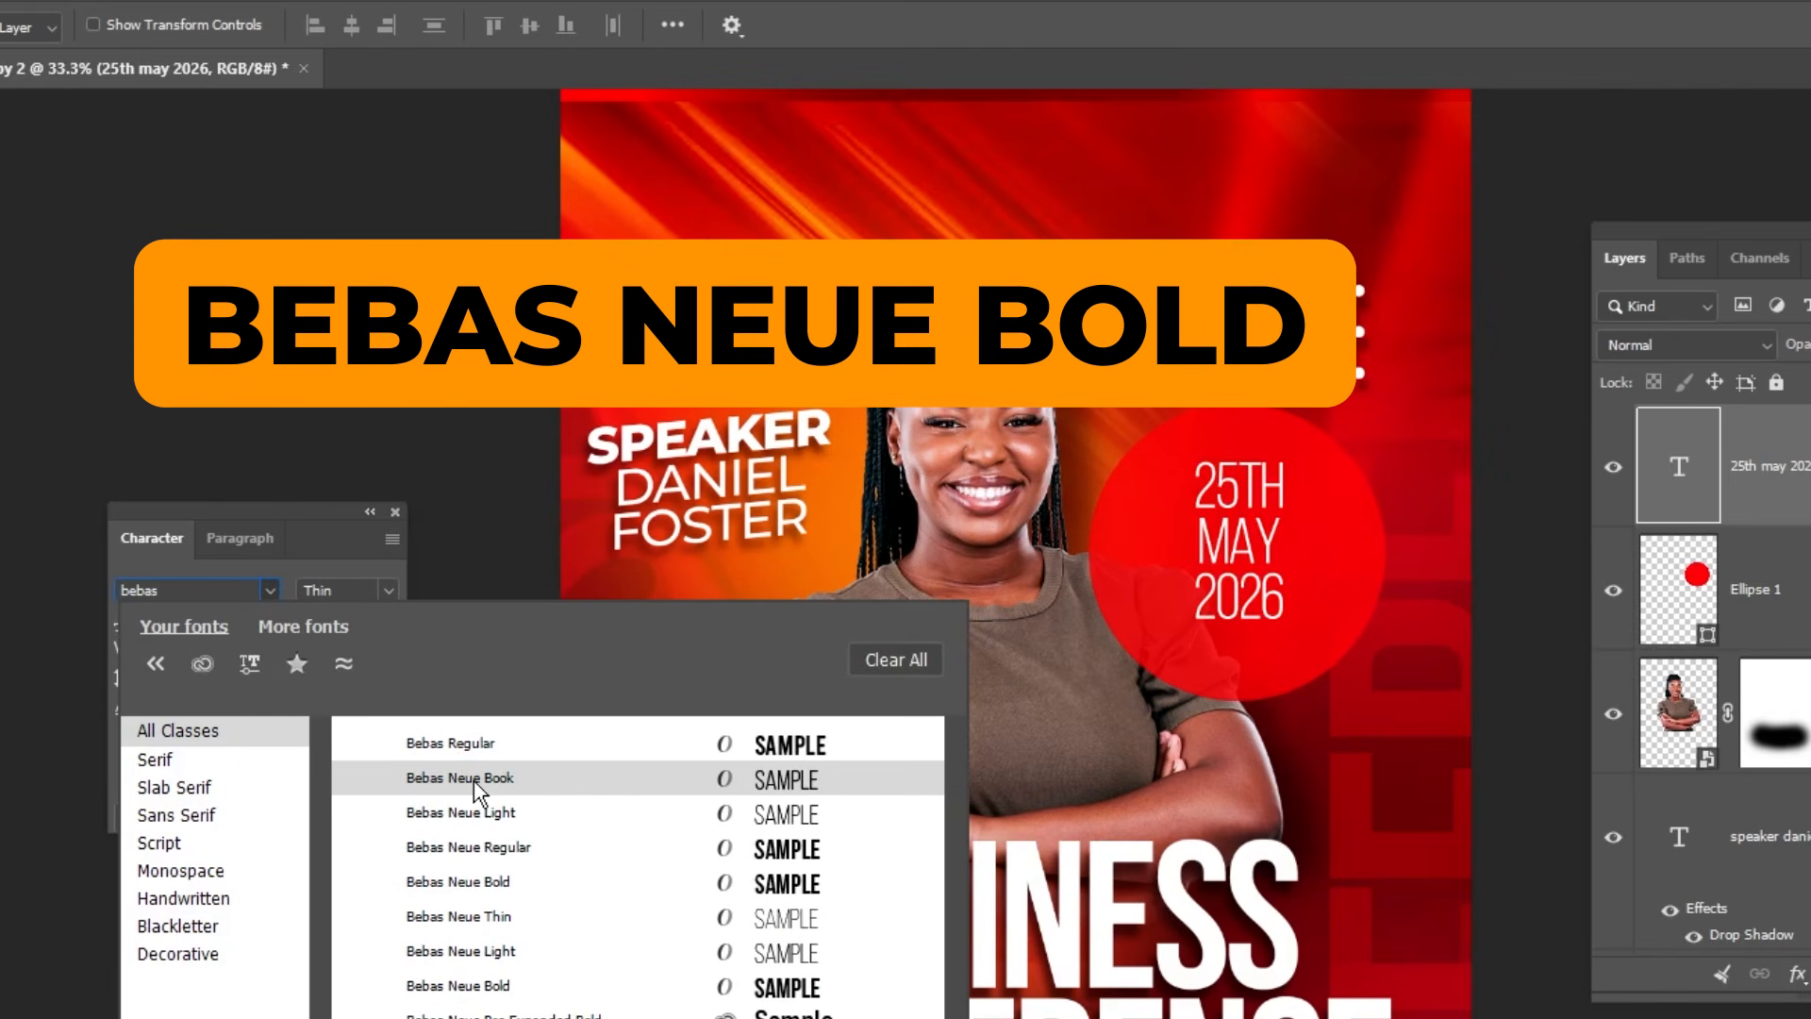
click(492, 882)
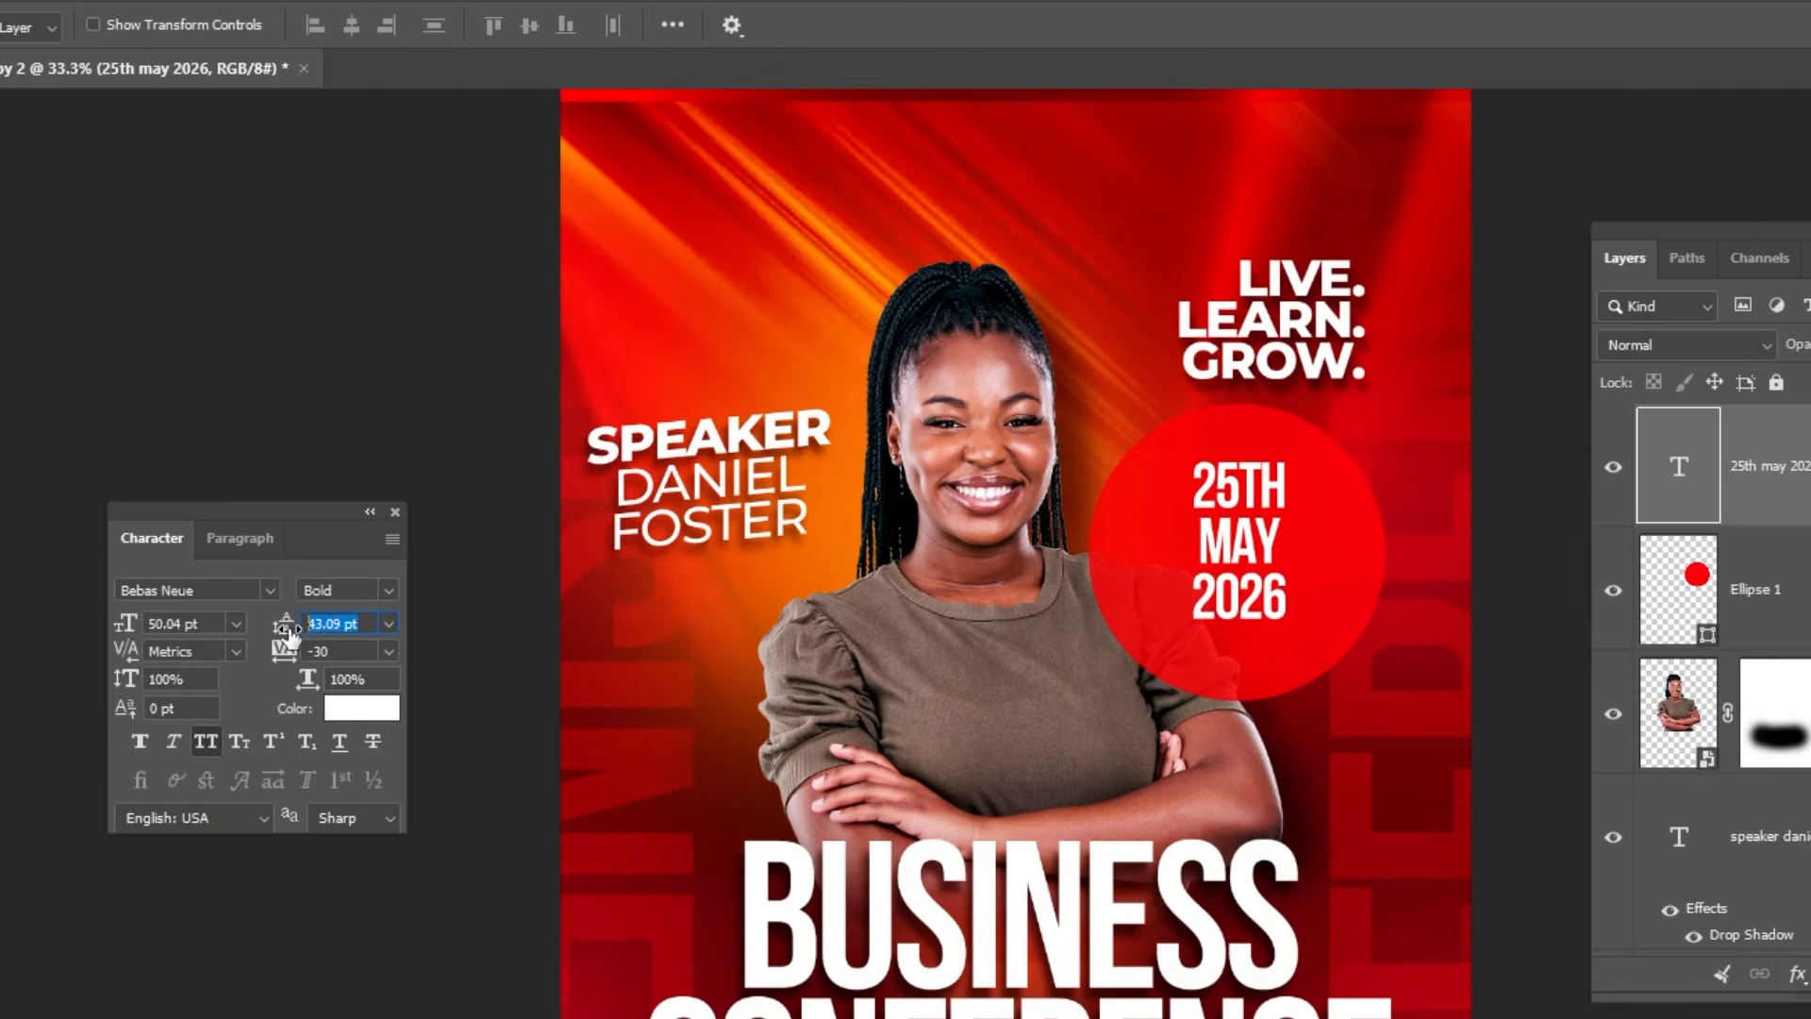
text(39)
key(Return)
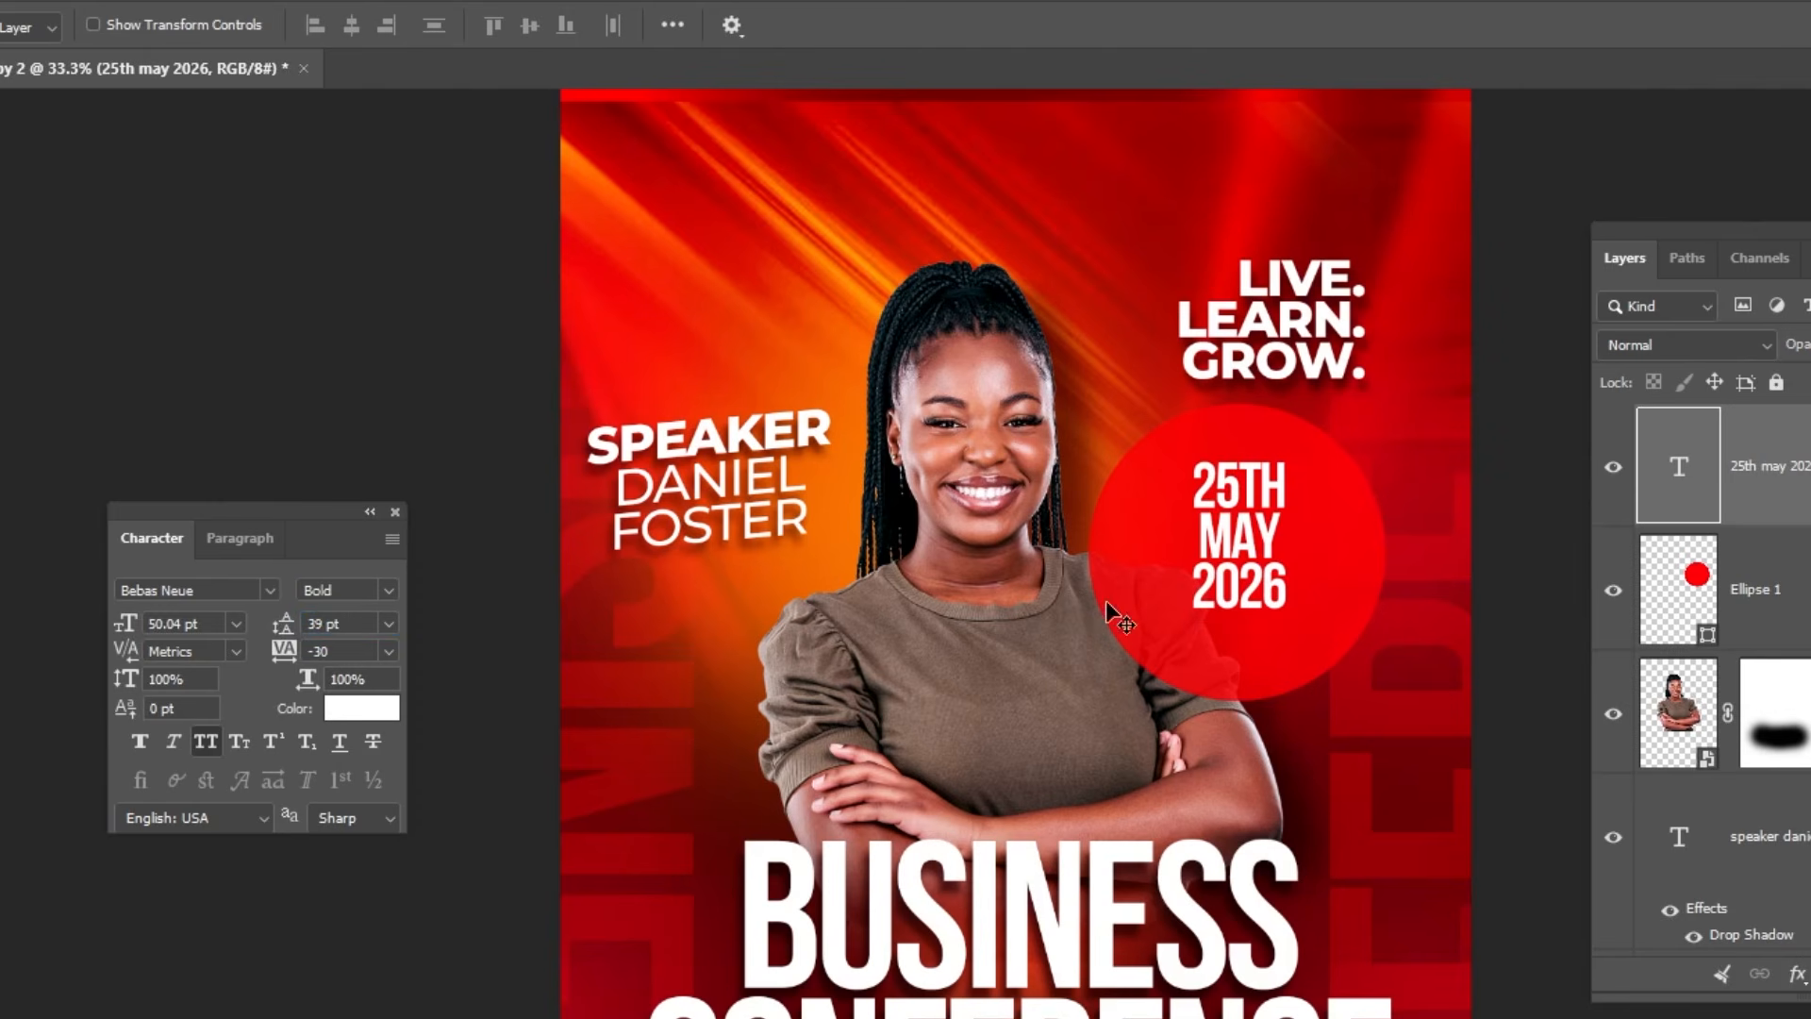
- Center the date text in the red circle and scale it up to about 56.74 pt
mouse_move(1250, 566)
mouse_down()
mouse_move(1236, 579)
mouse_move(1289, 546)
mouse_move(1236, 553)
mouse_up()
scroll(1238, 577, up, 1)
key(ctrl+t)
key(Return)
- Color only the word "MAY" in the date very dark red (350701)
key(t)
double_click(1164, 543)
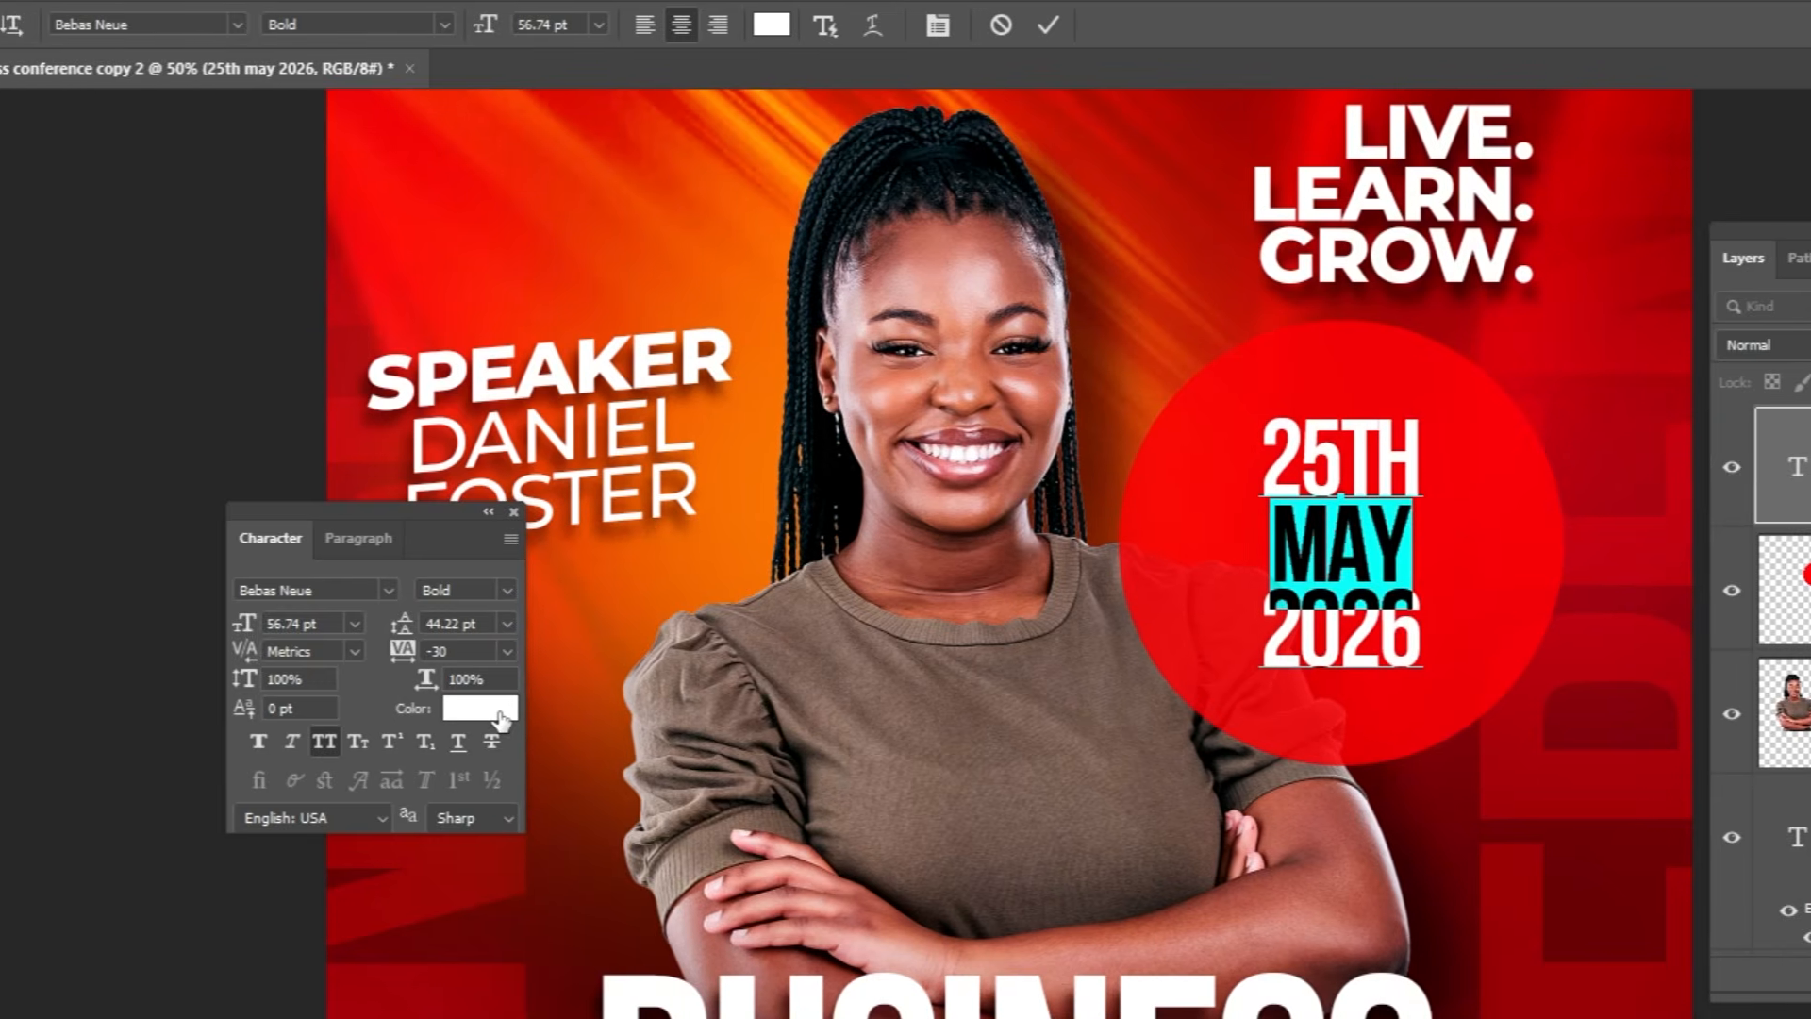
click(500, 719)
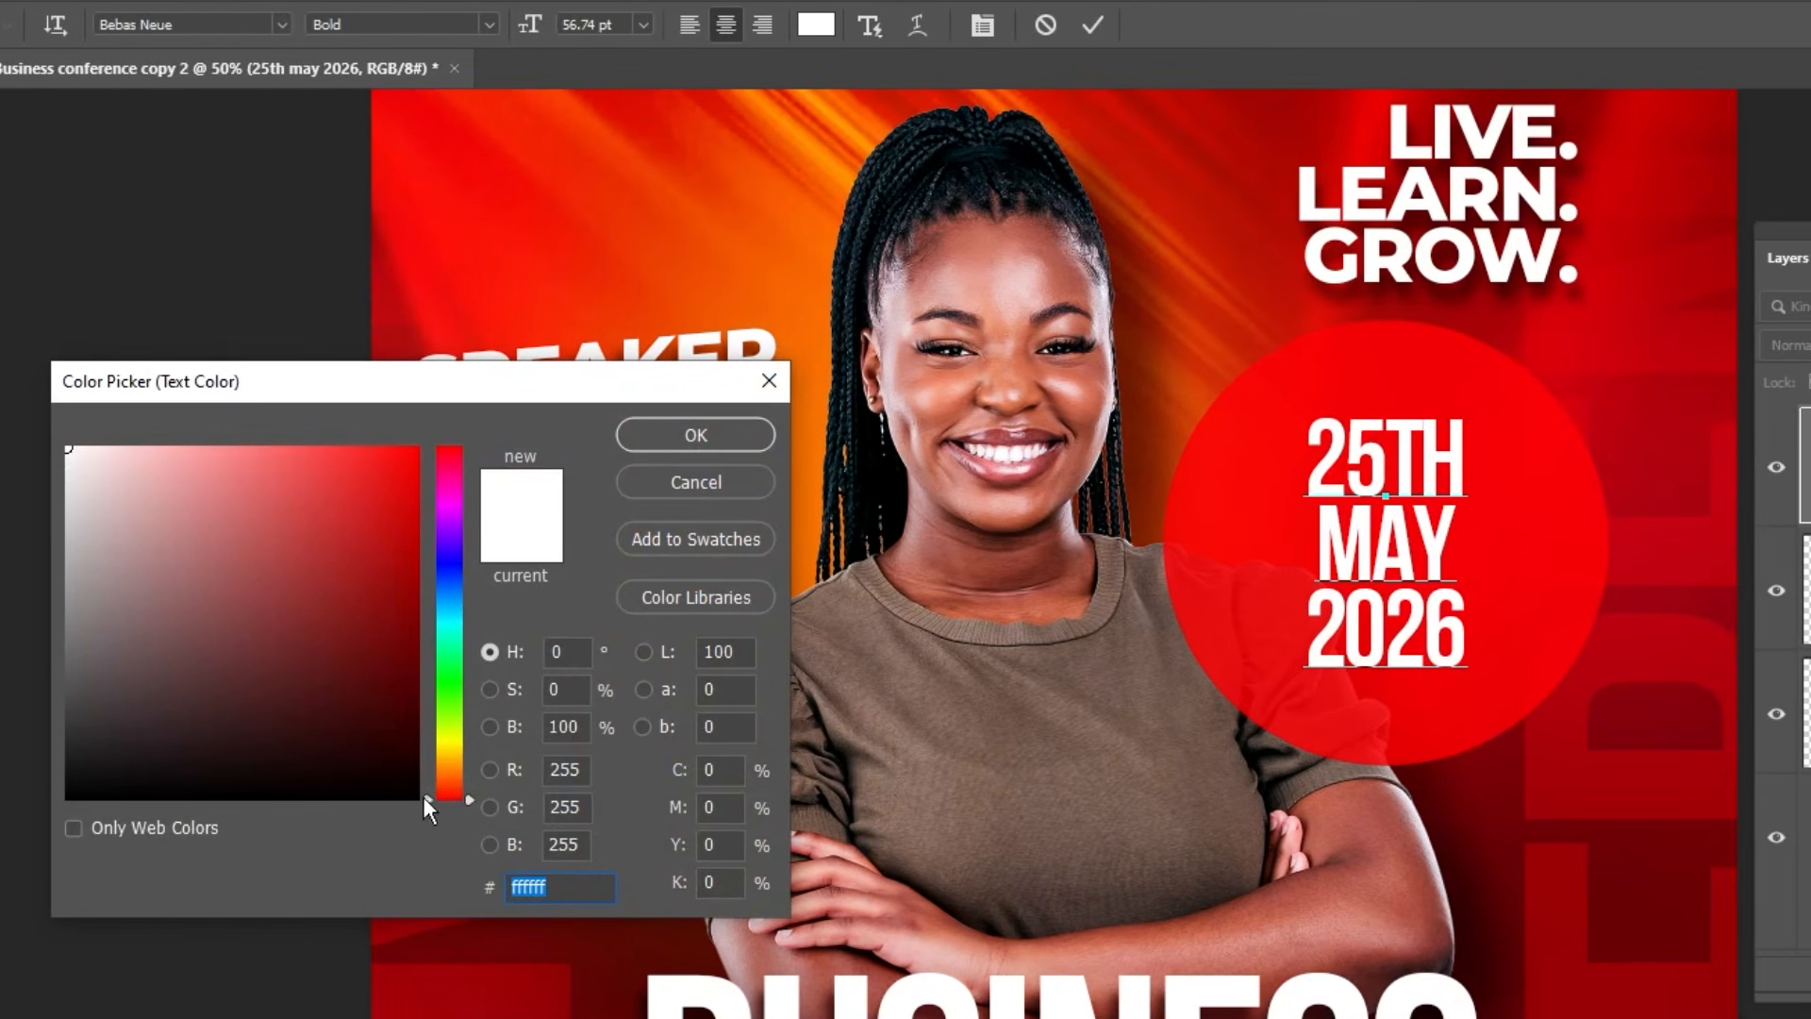
click(683, 948)
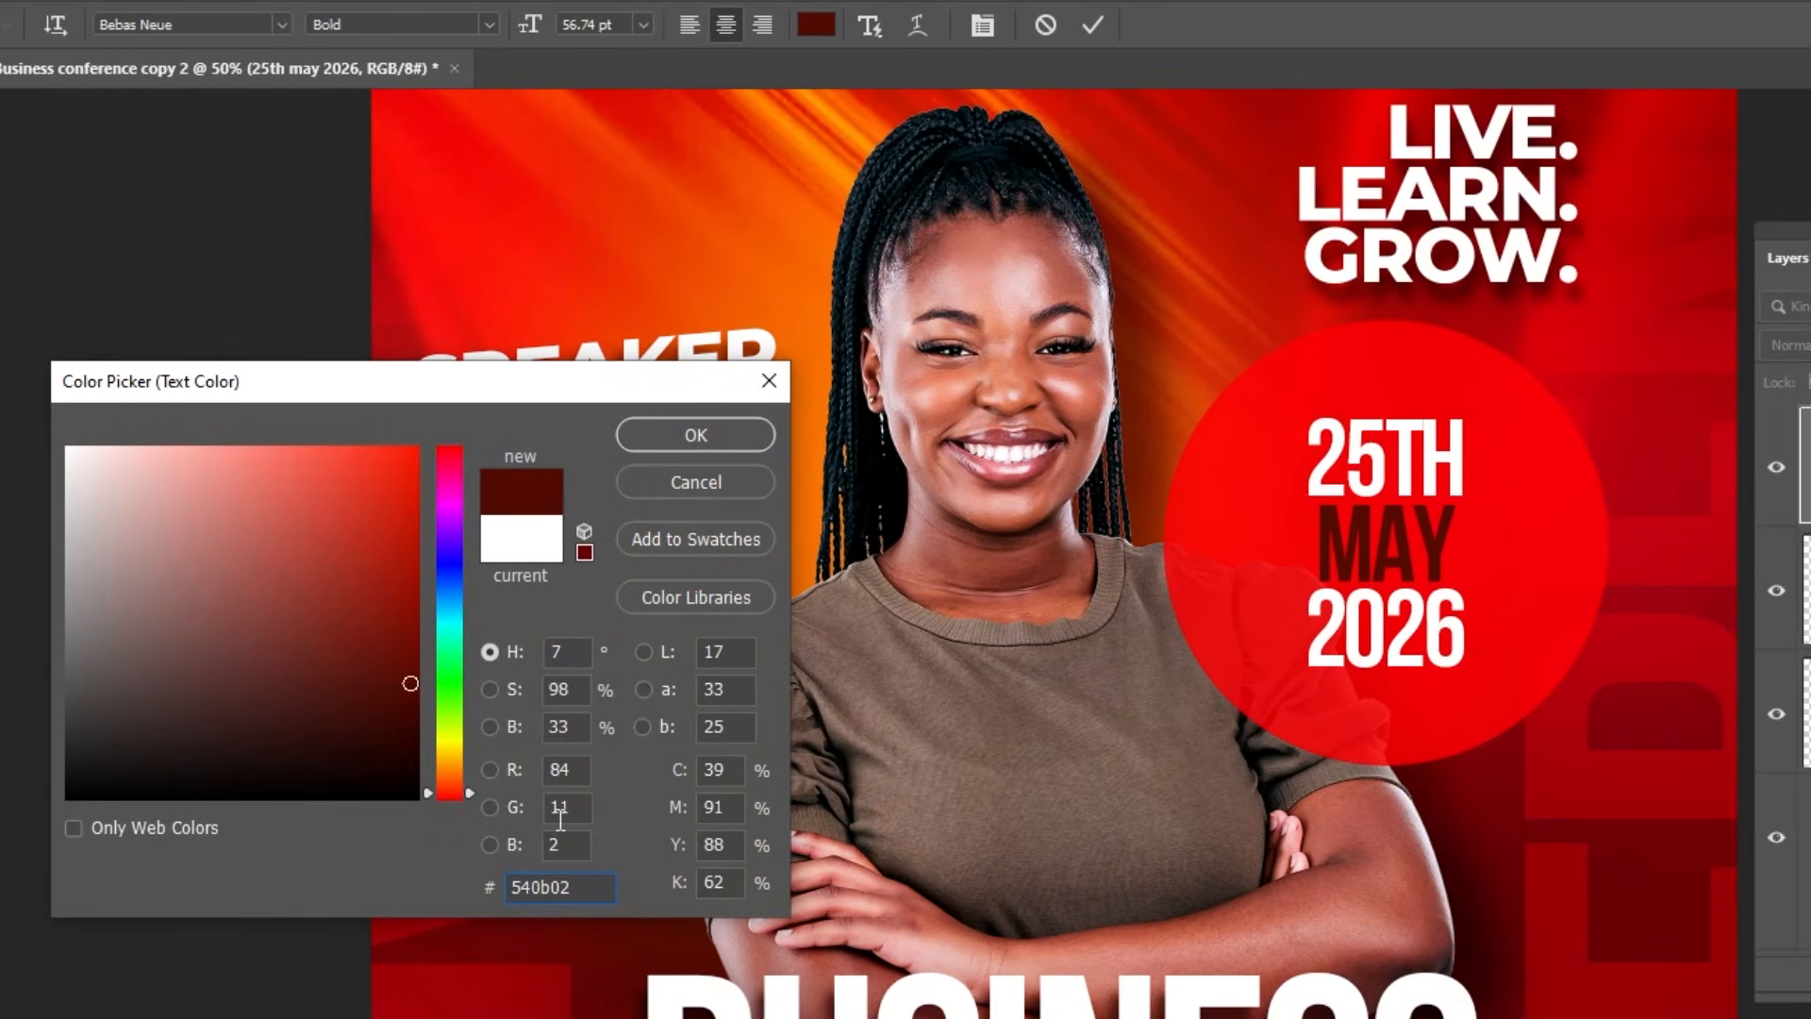
click(413, 726)
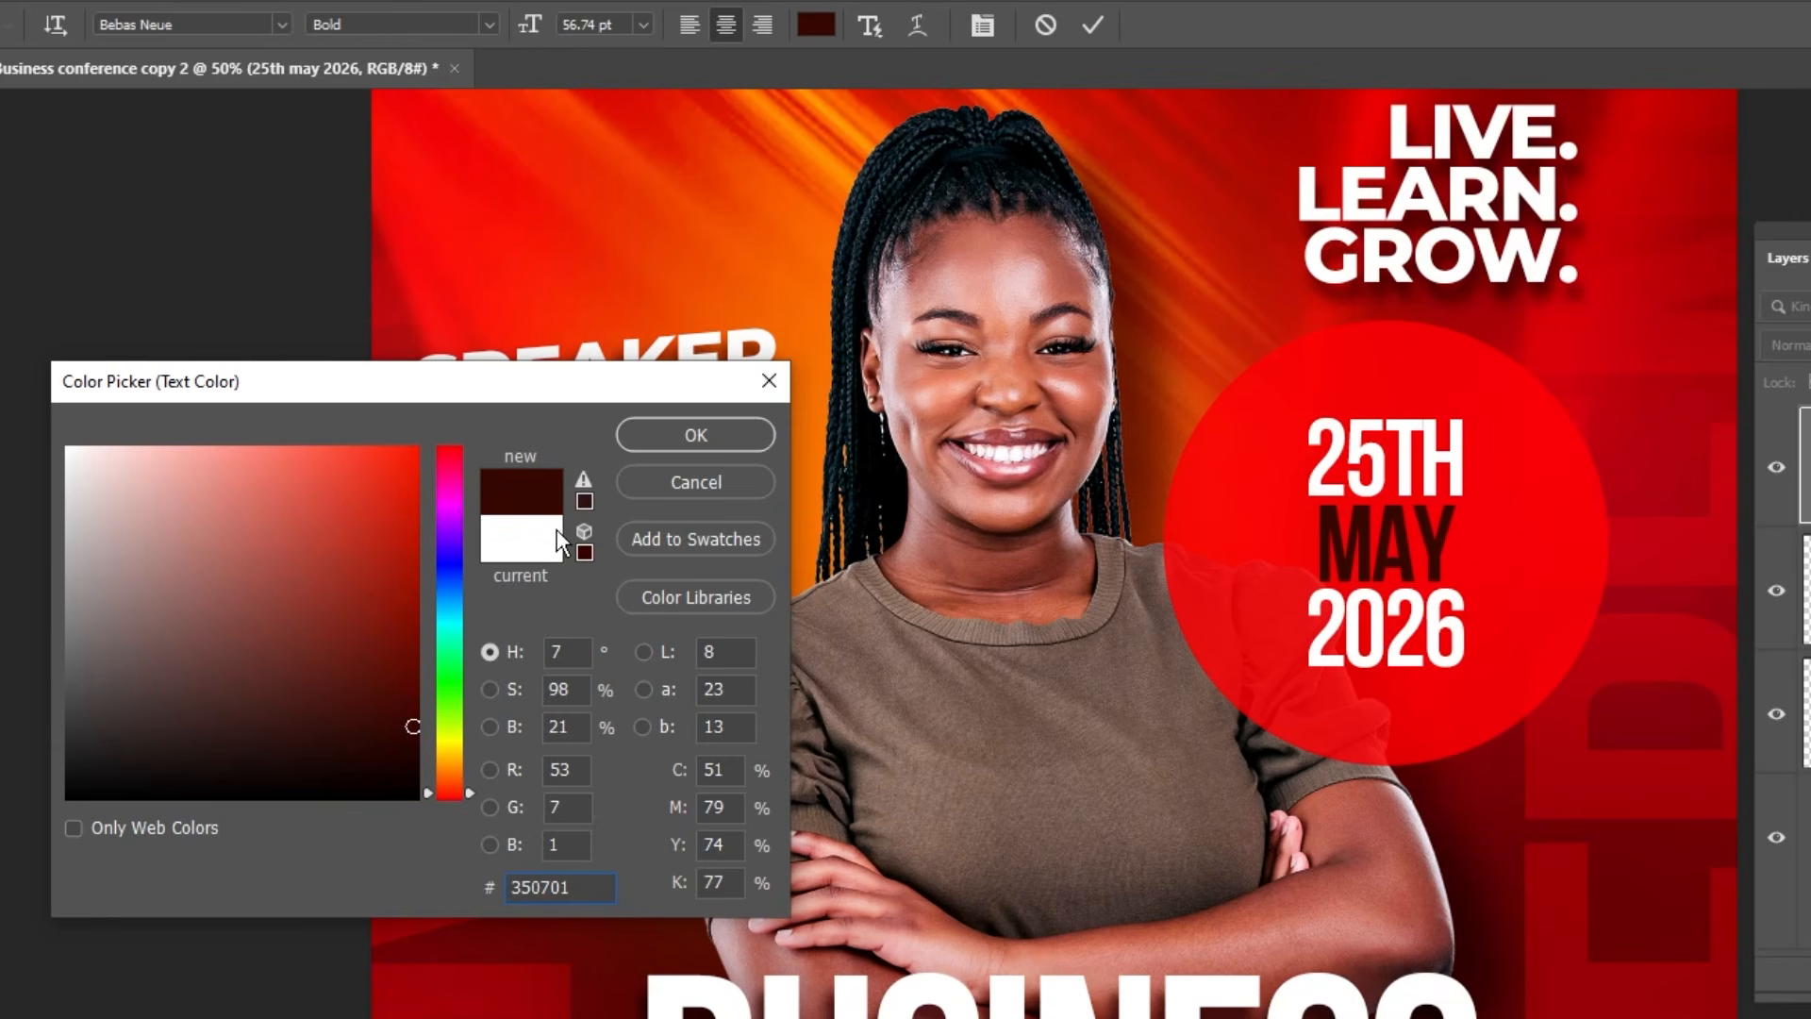
click(688, 436)
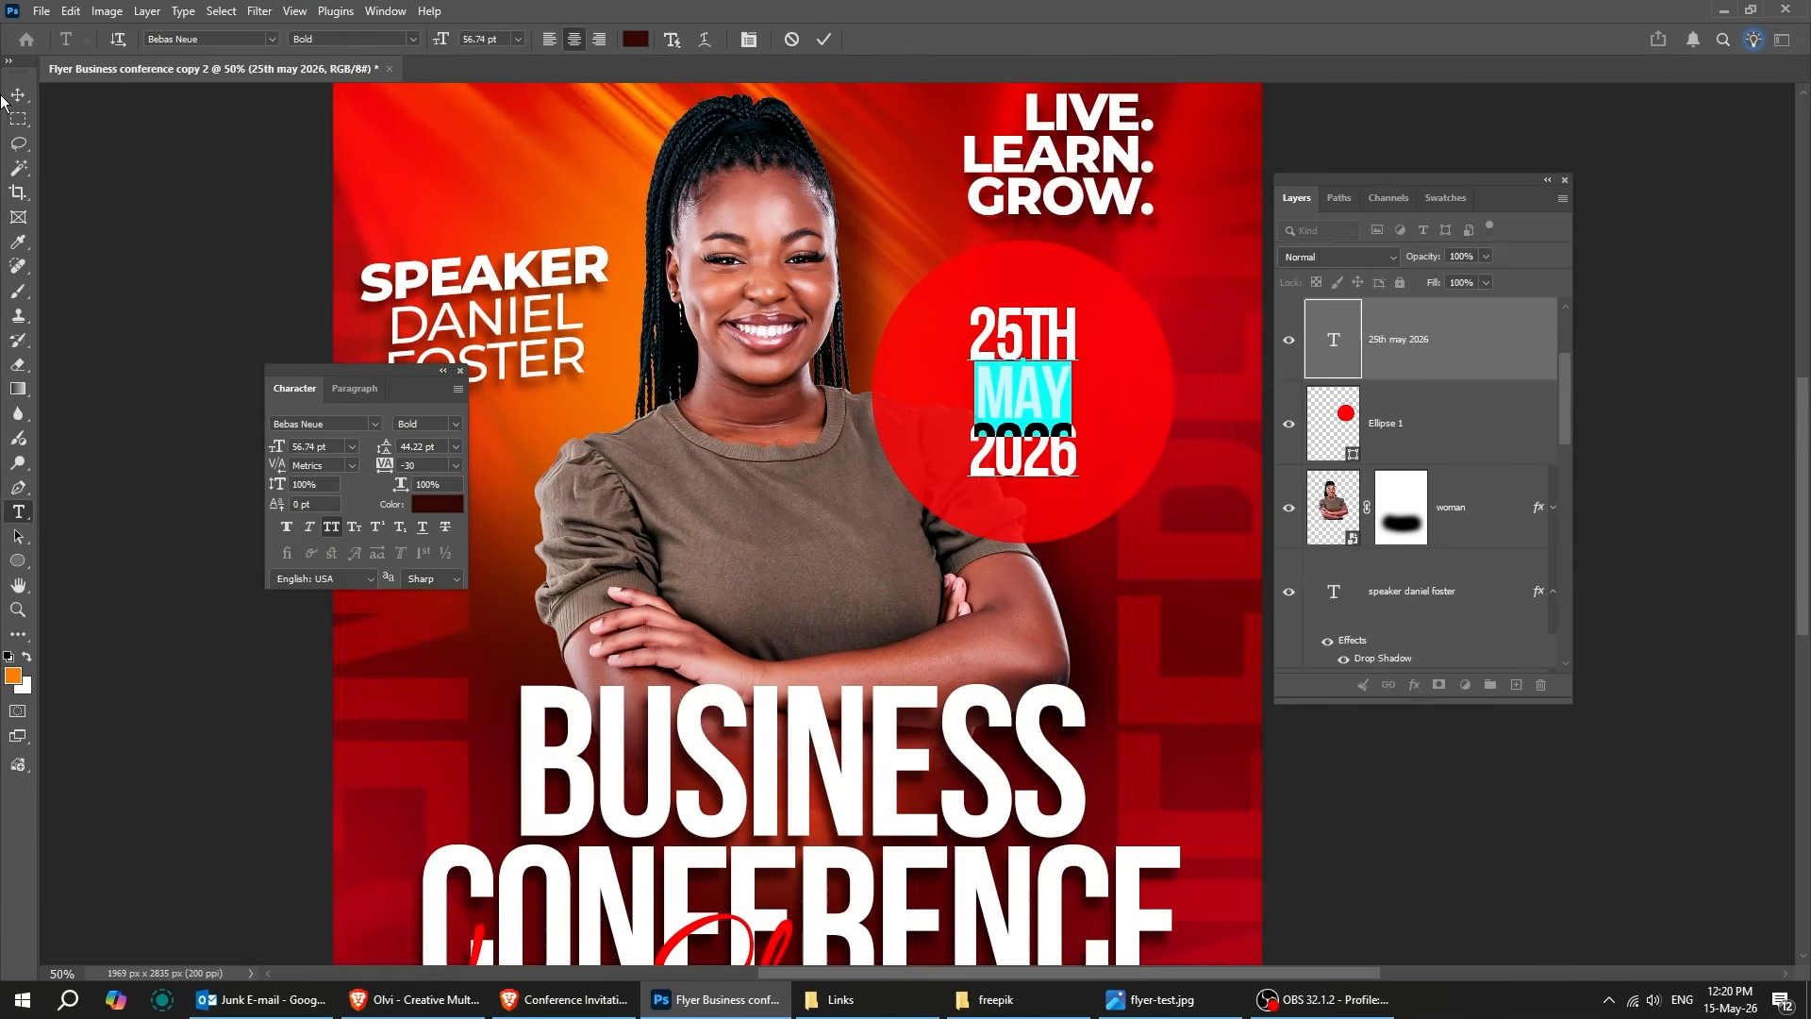
click(19, 97)
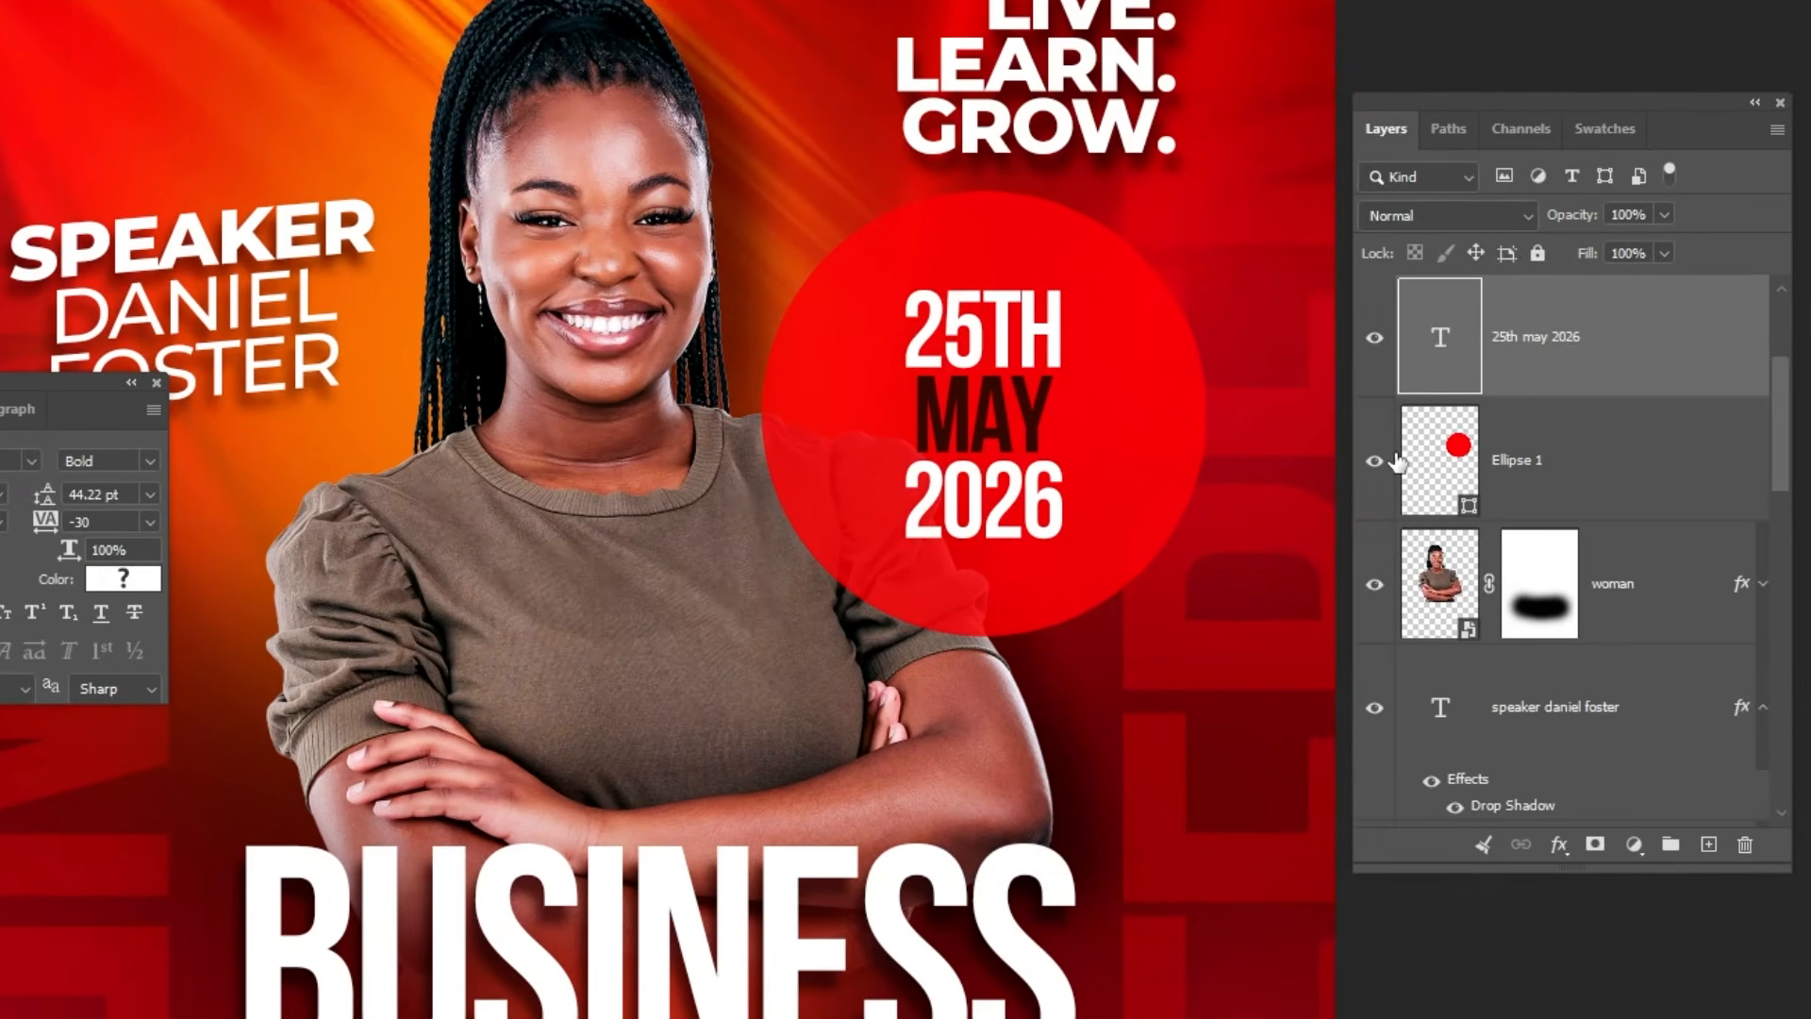
- Add a dark red Multiply drop shadow to the circle: 75% opacity, 63° angle, 22 px distance, 21 px size, 5% noise
click(1397, 462)
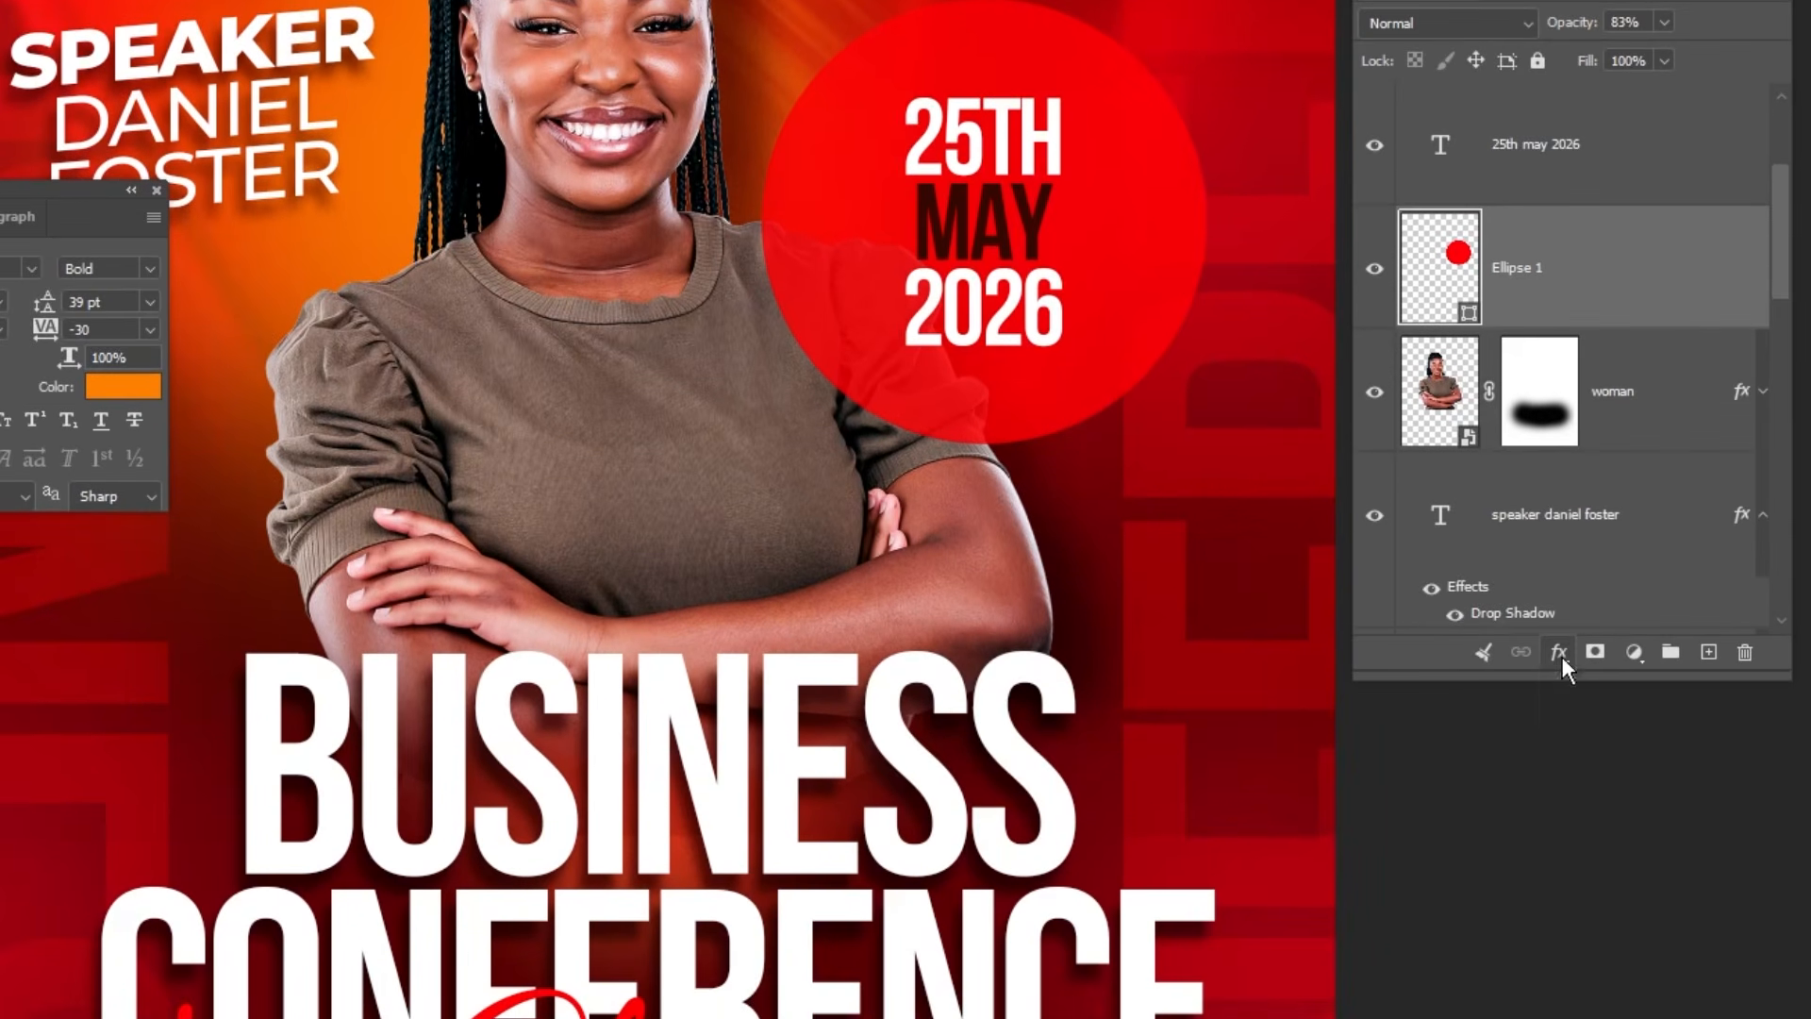
click(1560, 655)
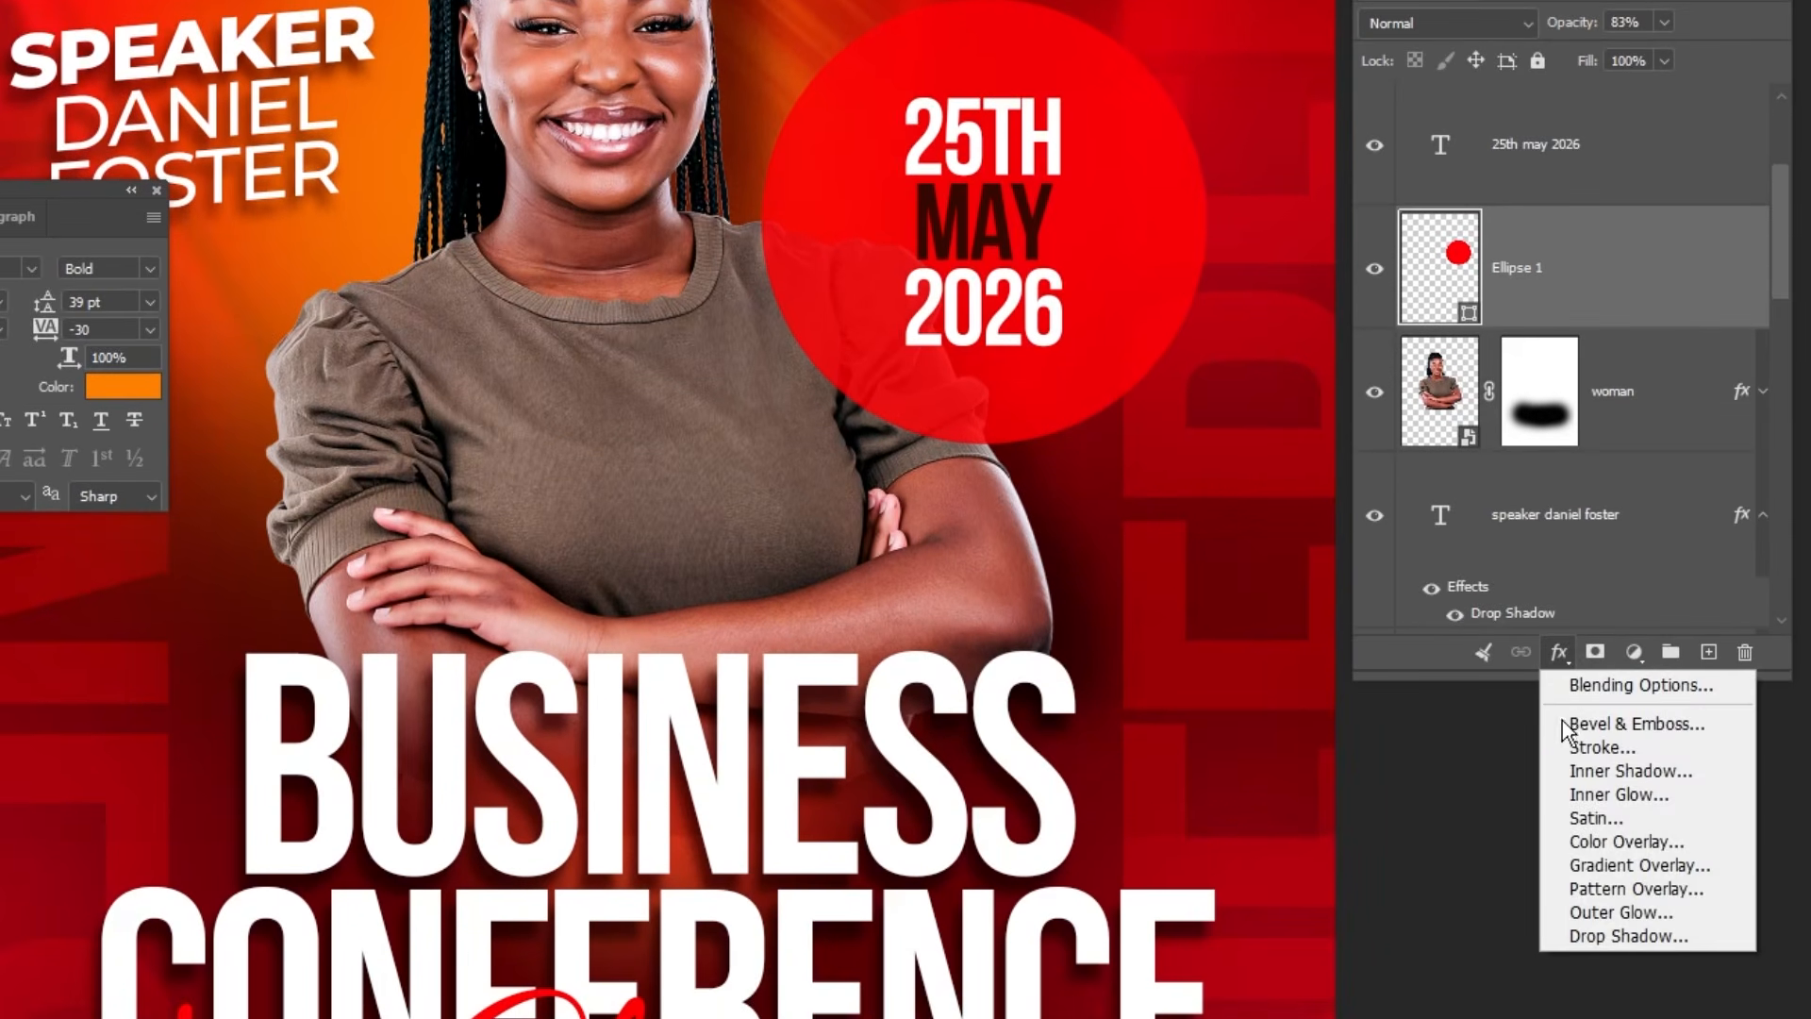
click(1594, 936)
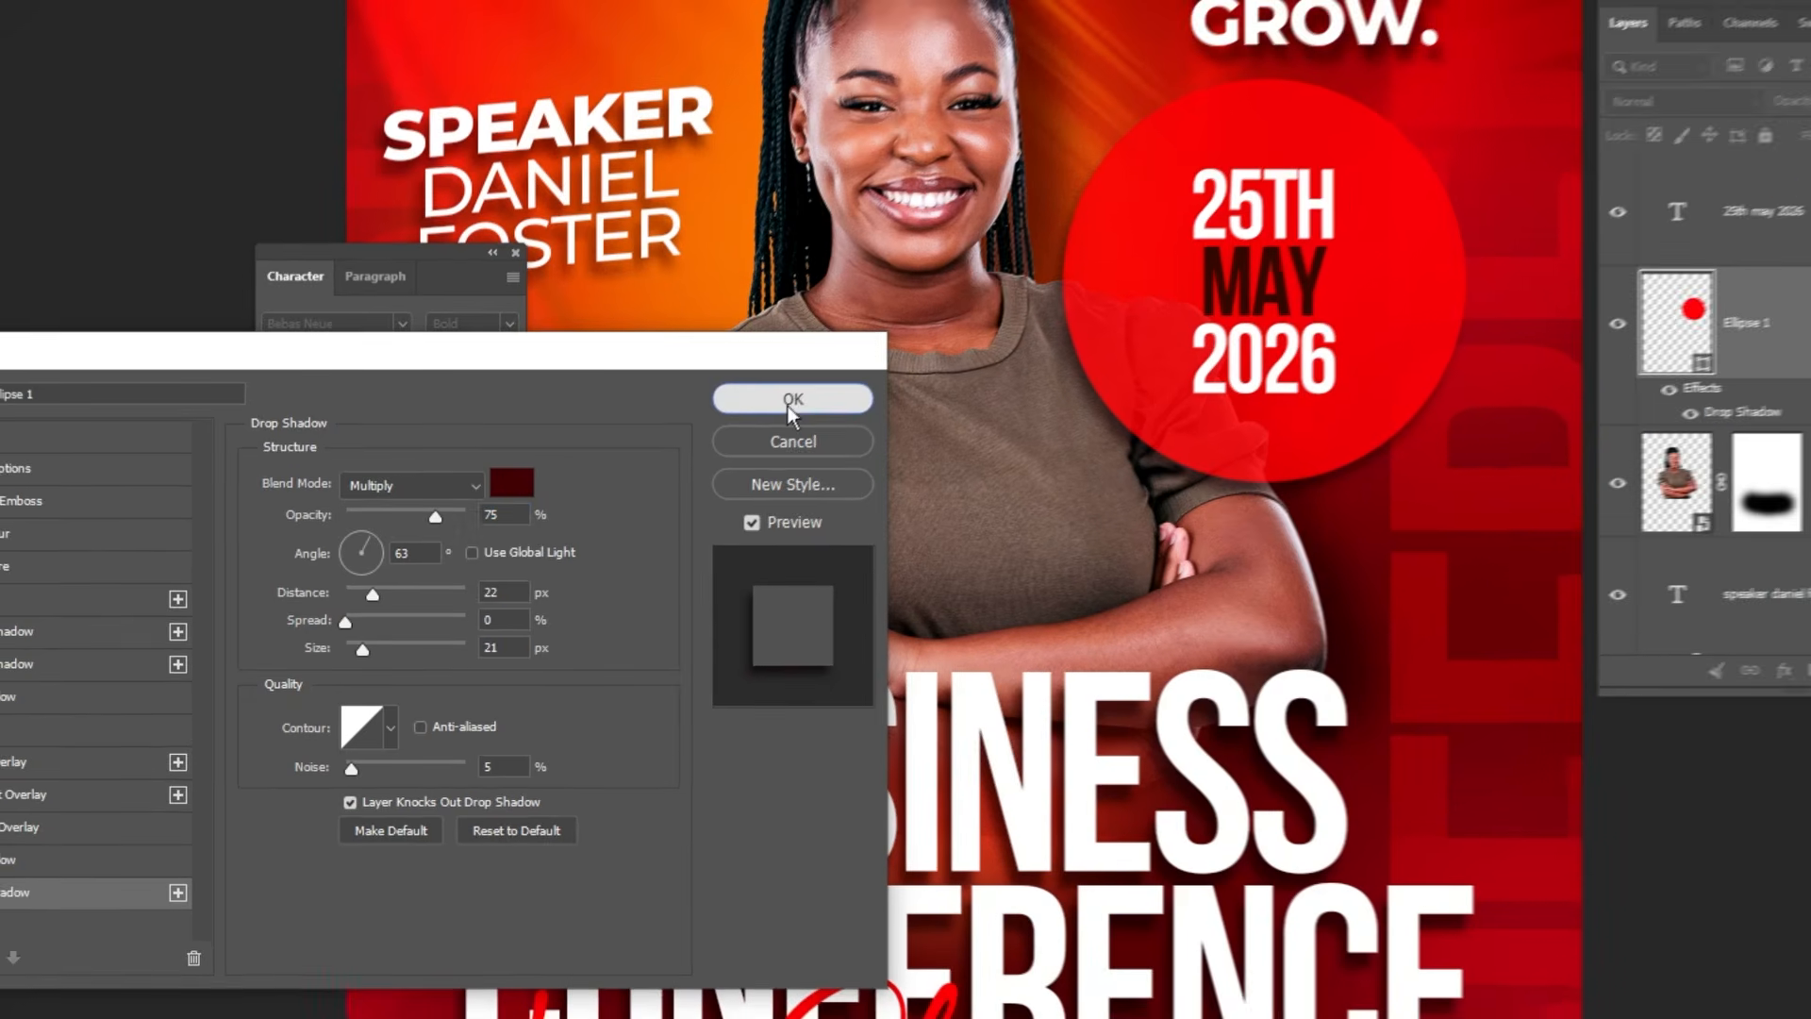
click(811, 386)
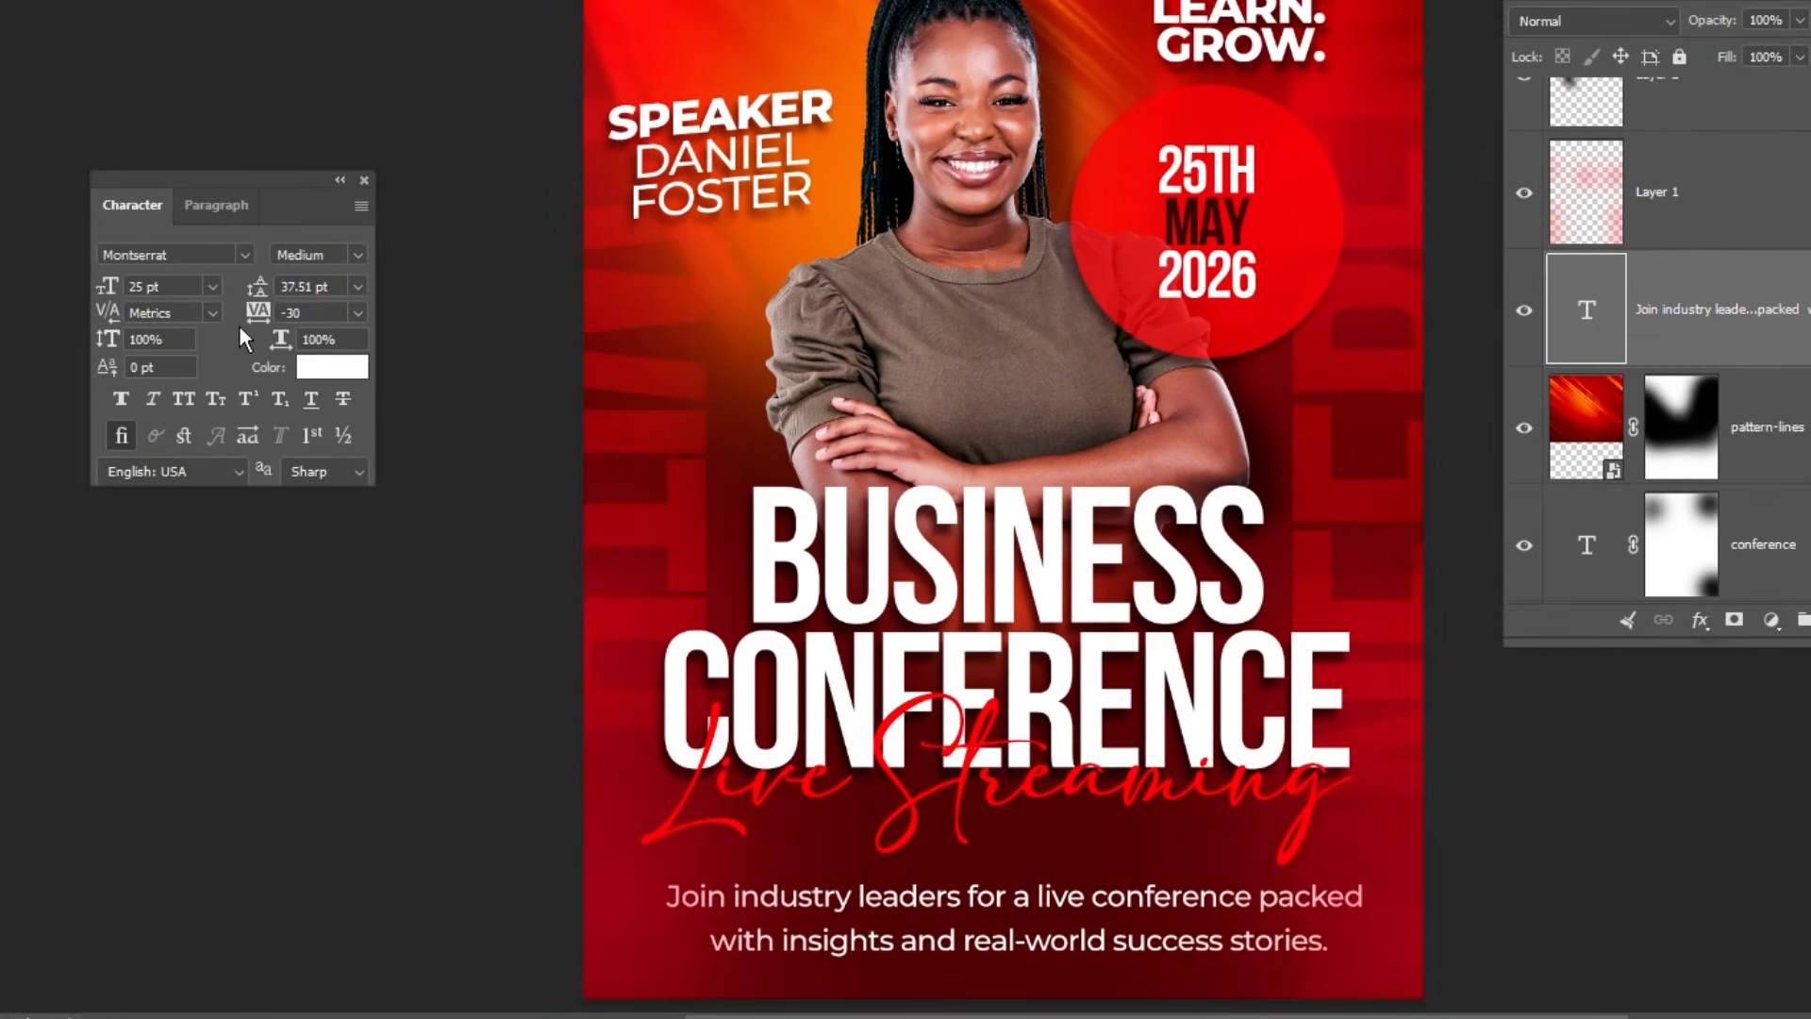
- Set the leading of the two-line conference description under the script title to 34 pt
click(211, 222)
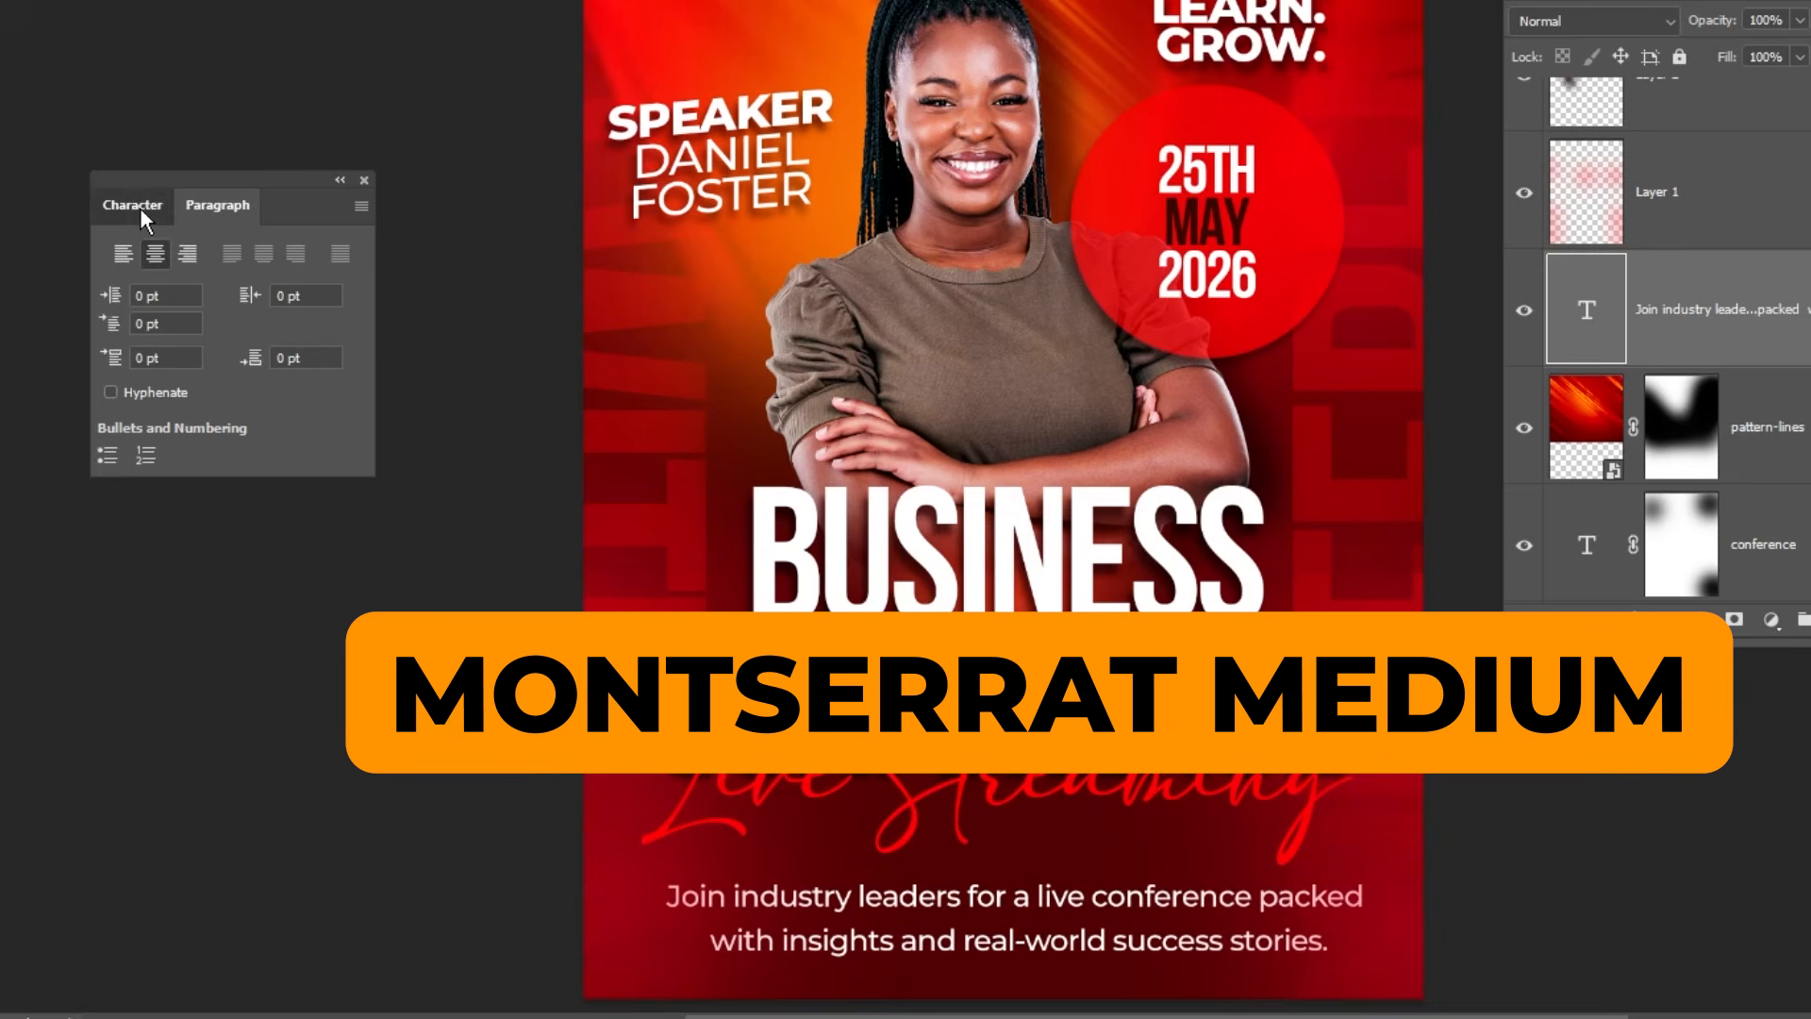
click(144, 211)
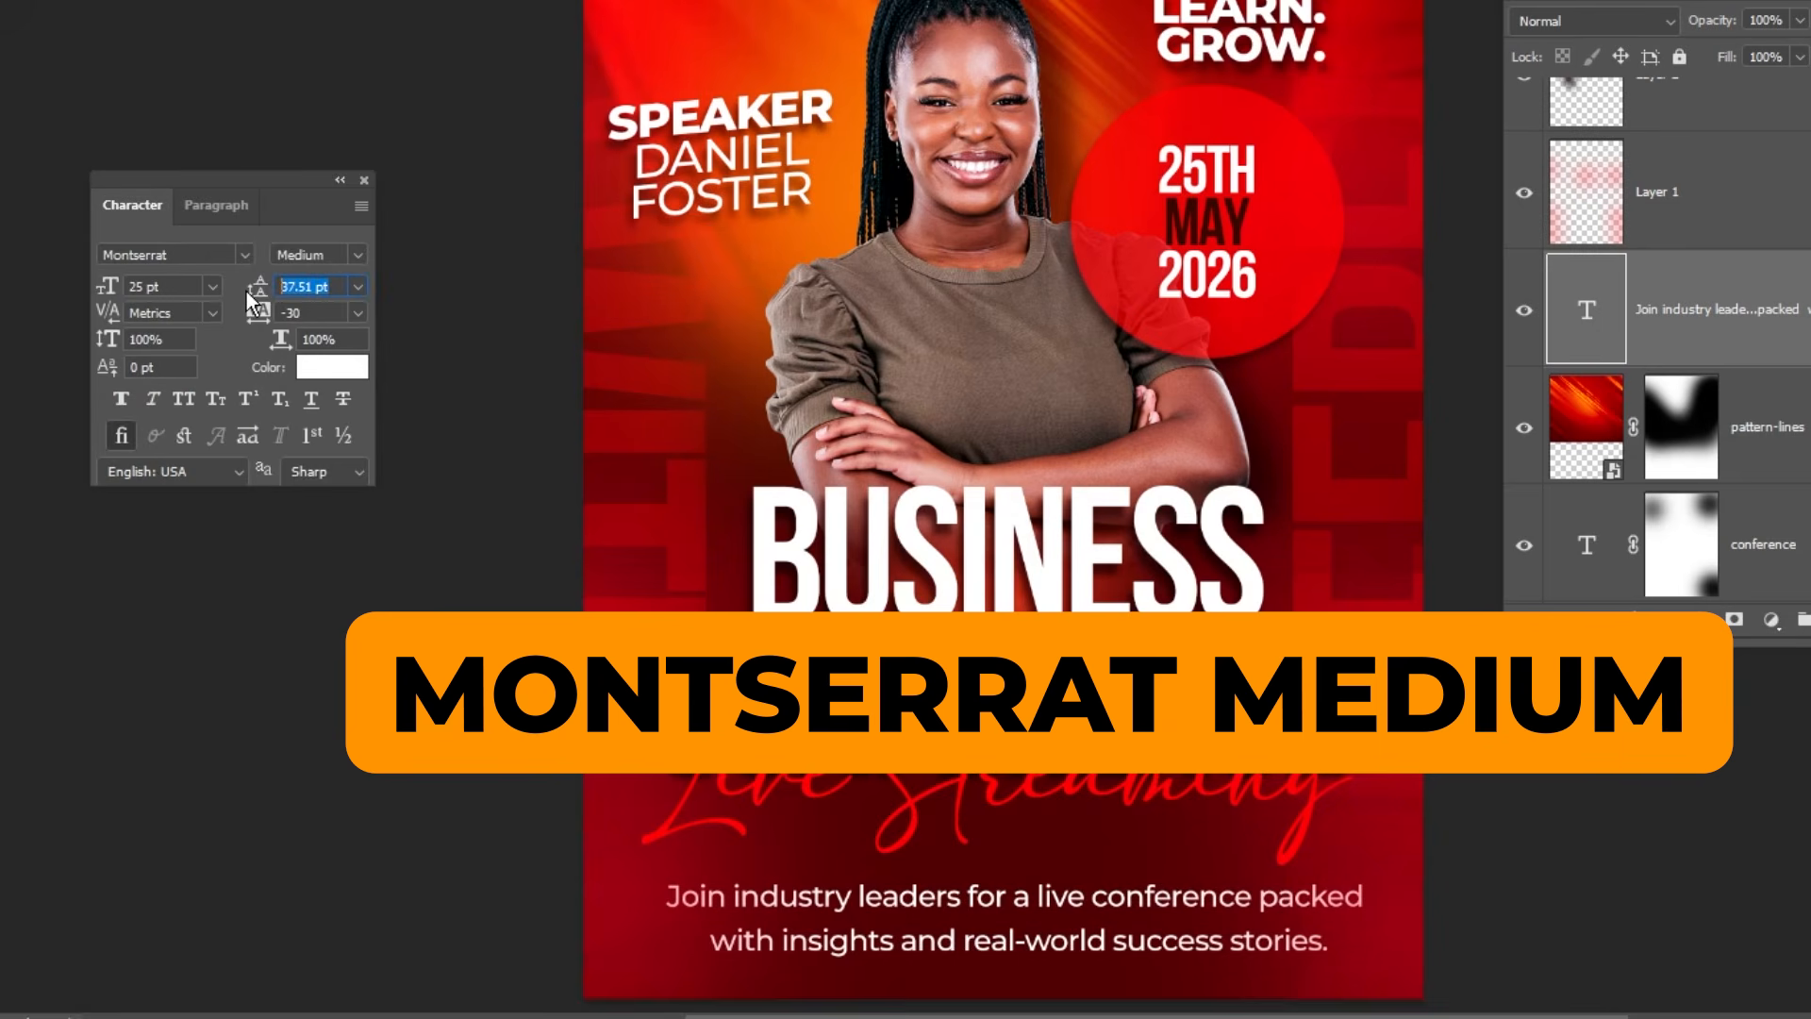
text(34)
key(Return)
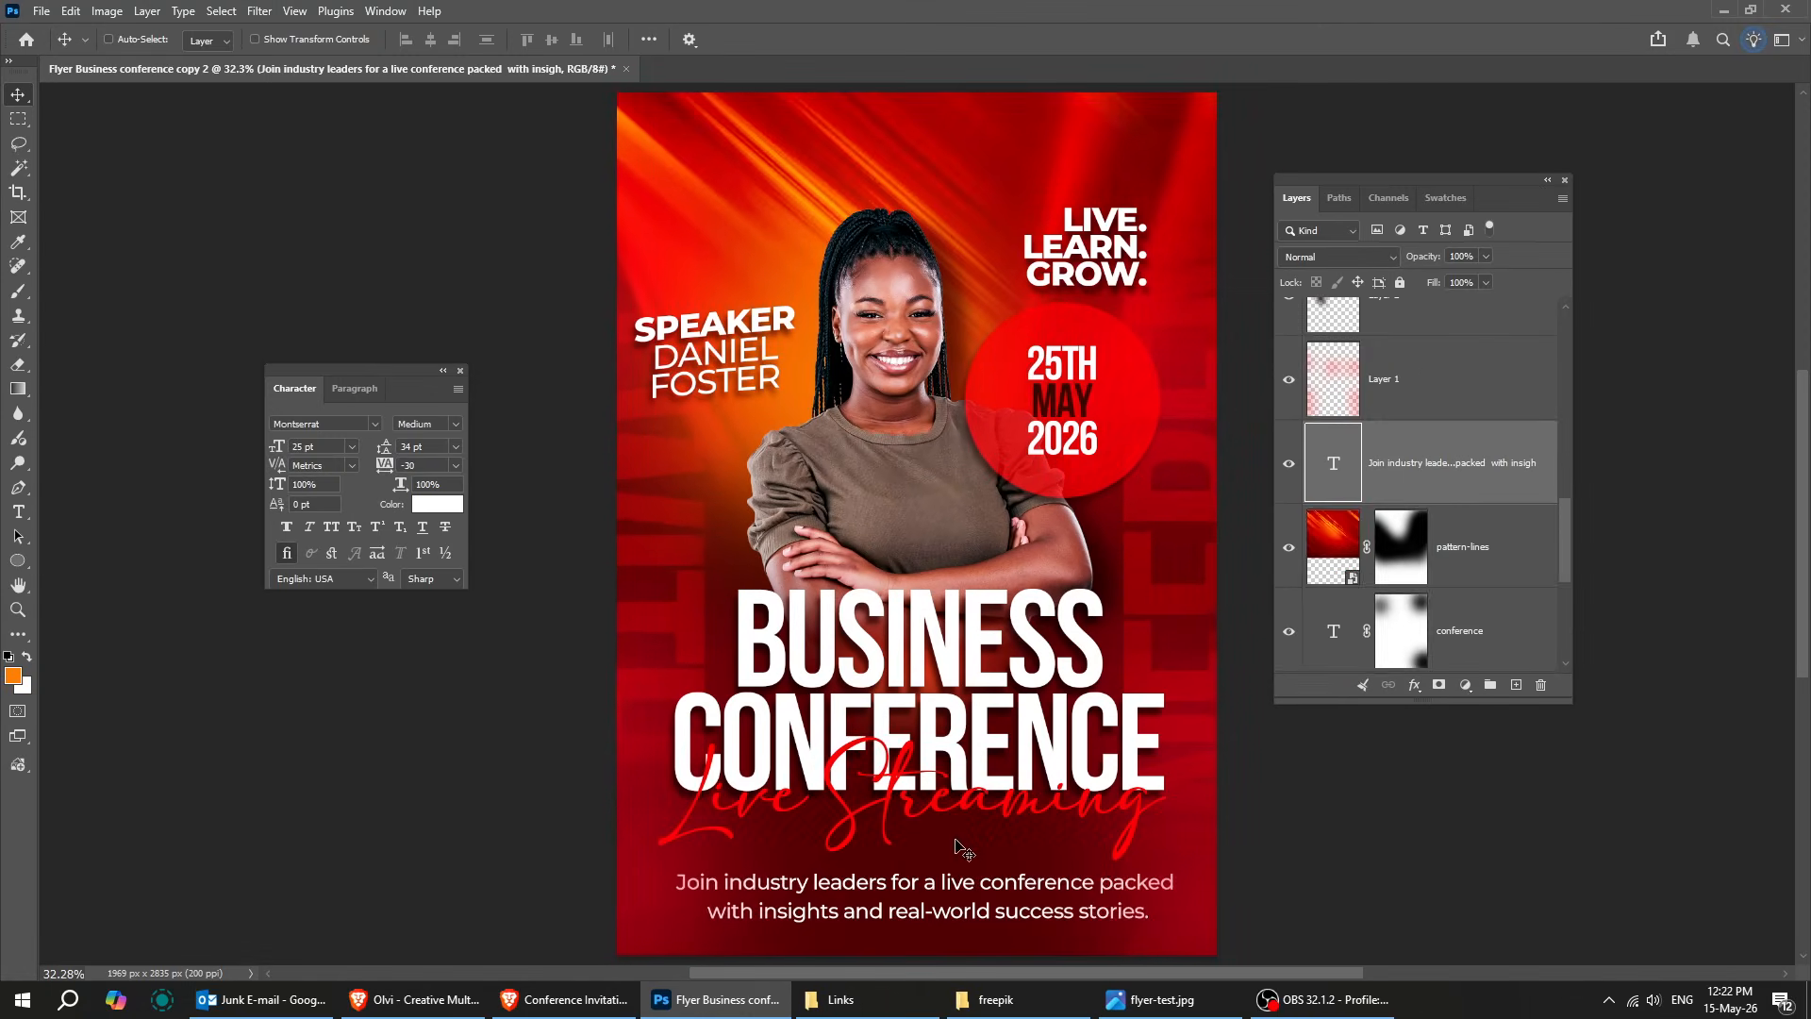
- Bring the conference description to the top of the layer stack and scale it down slightly
key(ctrl+shift+bracketright)
key(ctrl+t)
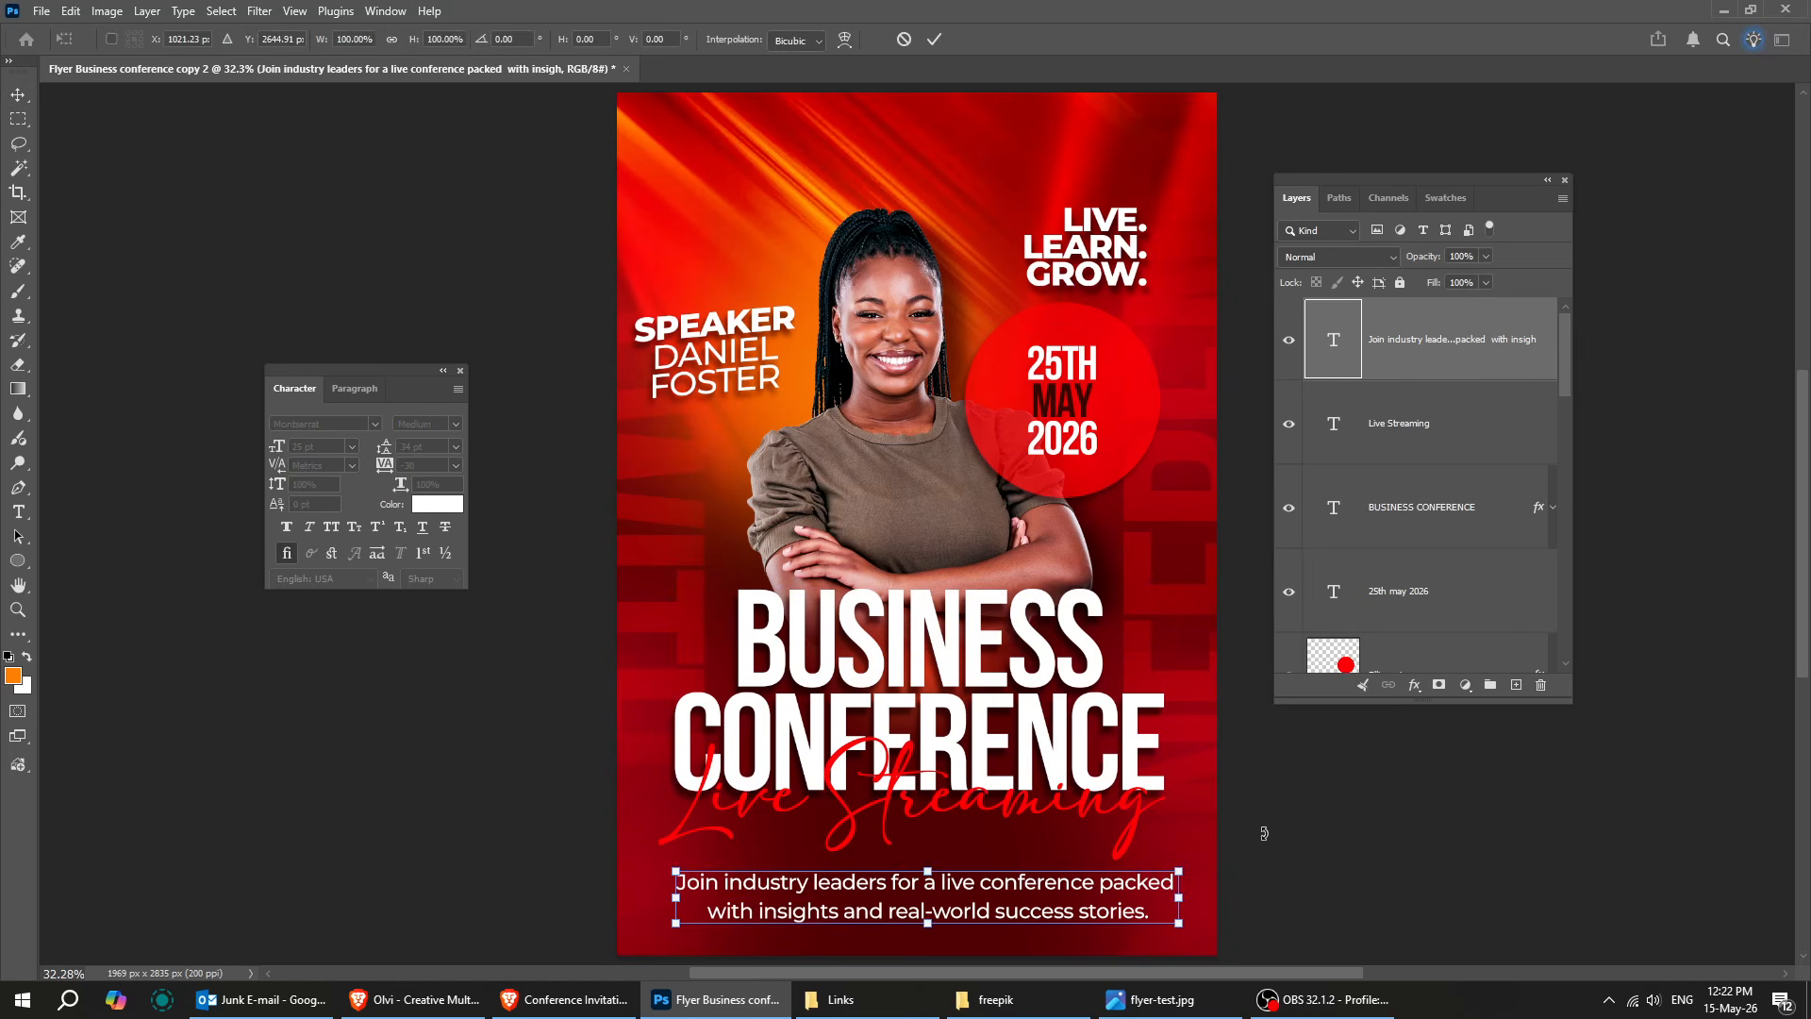
drag(1183, 866, 1144, 889)
key(Return)
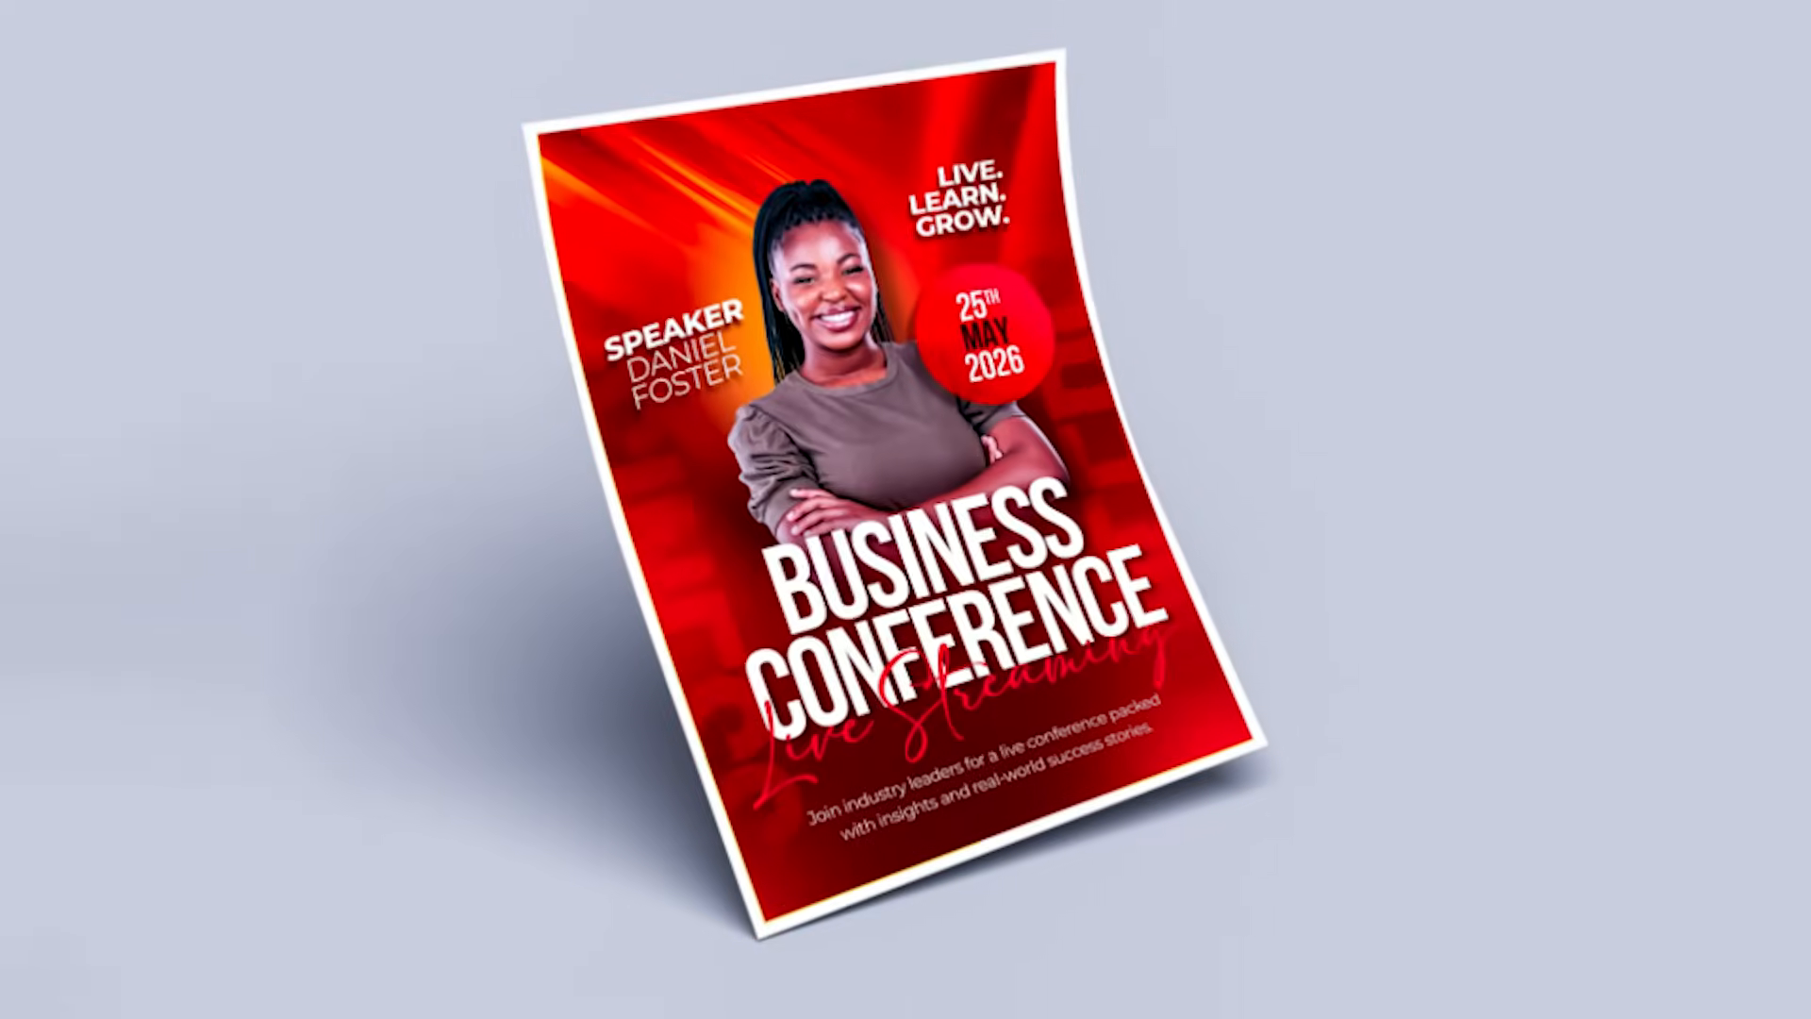